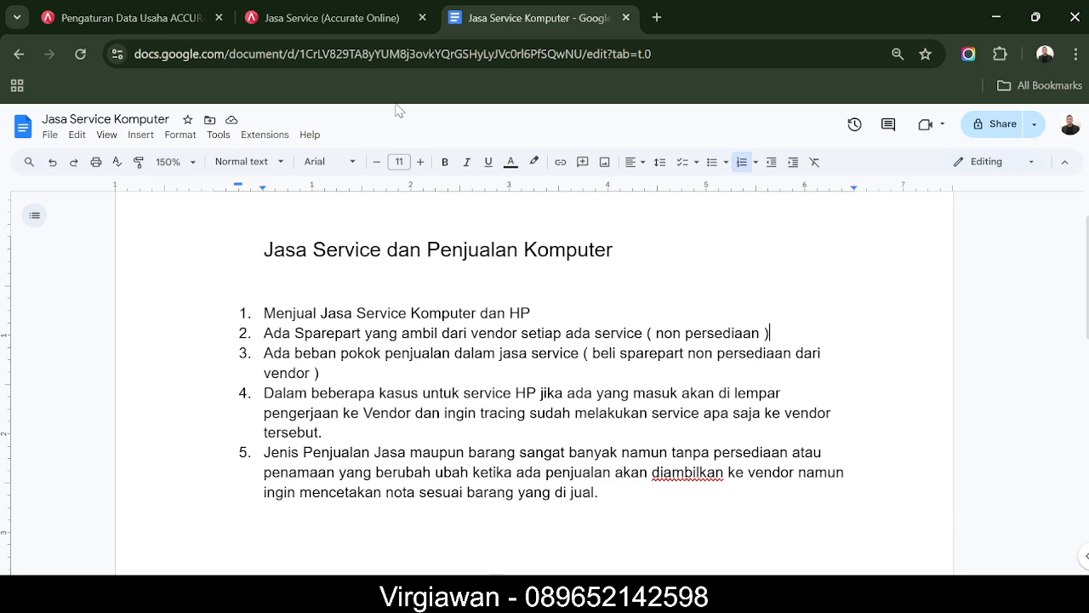
# Switch to Accurate Online and set the company address city in the preferences to Kab. Sleman
pyautogui.click(329, 17)
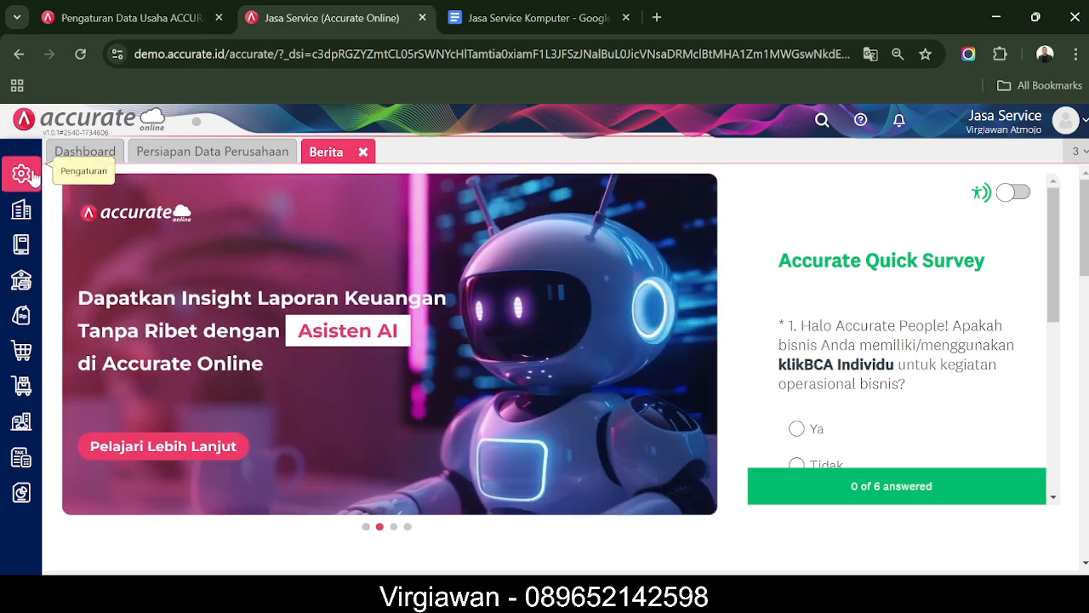
pyautogui.click(32, 176)
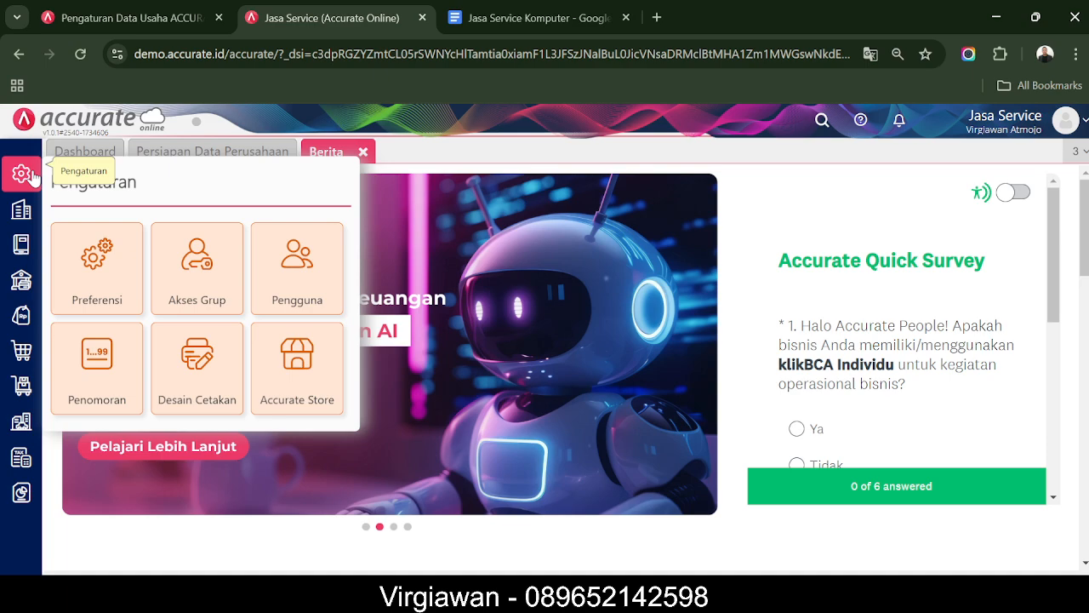
pyautogui.click(91, 268)
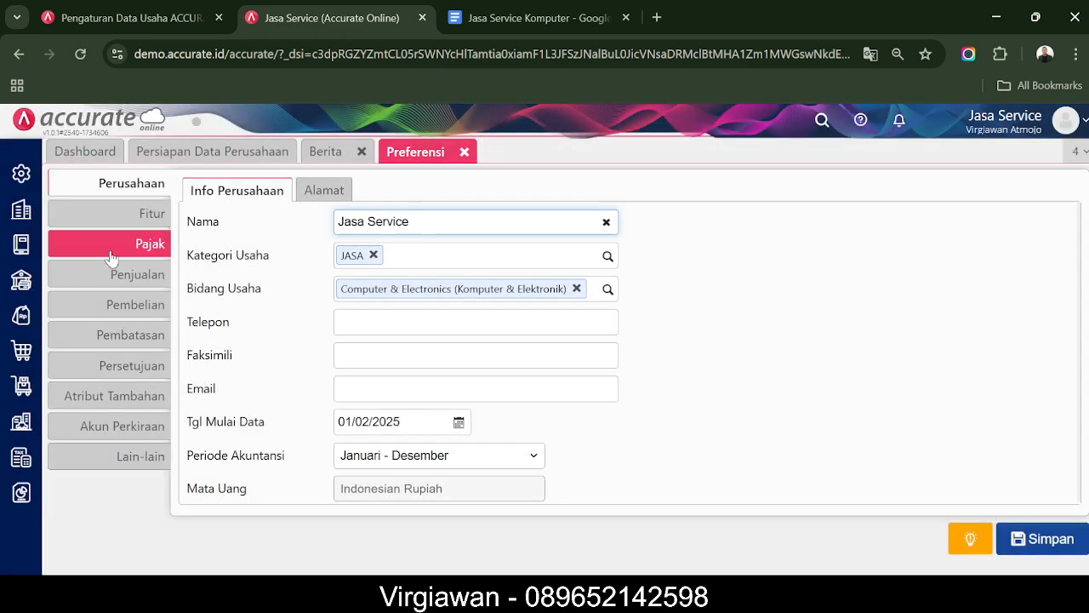
pyautogui.click(315, 204)
pyautogui.click(337, 287)
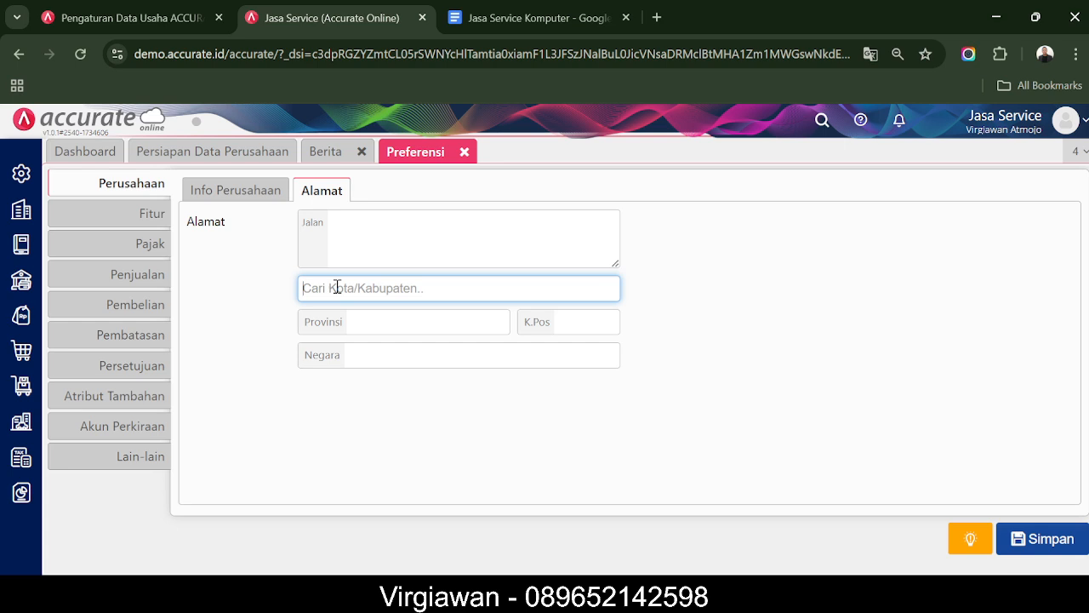
pyautogui.write('sleman')
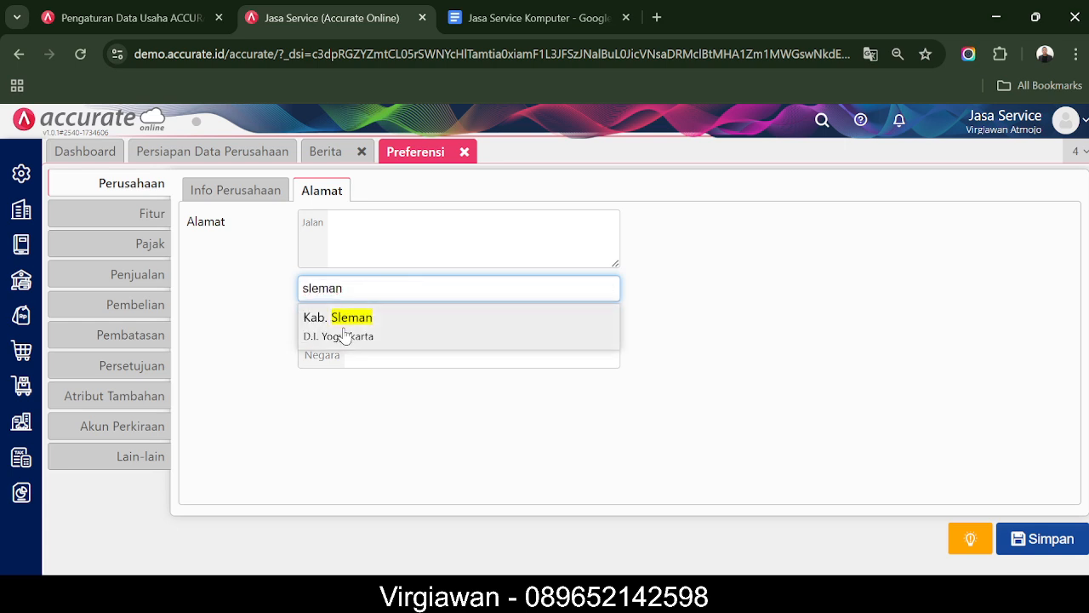
pyautogui.click(345, 333)
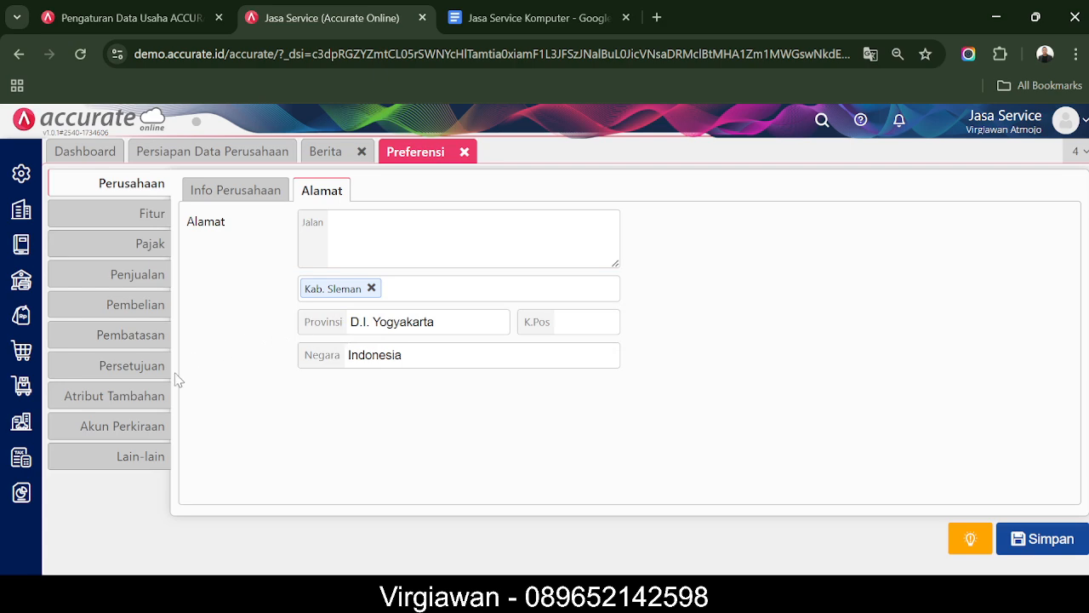
# Add account [5101] Beban Pokok Penjualan to the default Beban accounts for Barang & Jasa in the preferences
pyautogui.click(141, 432)
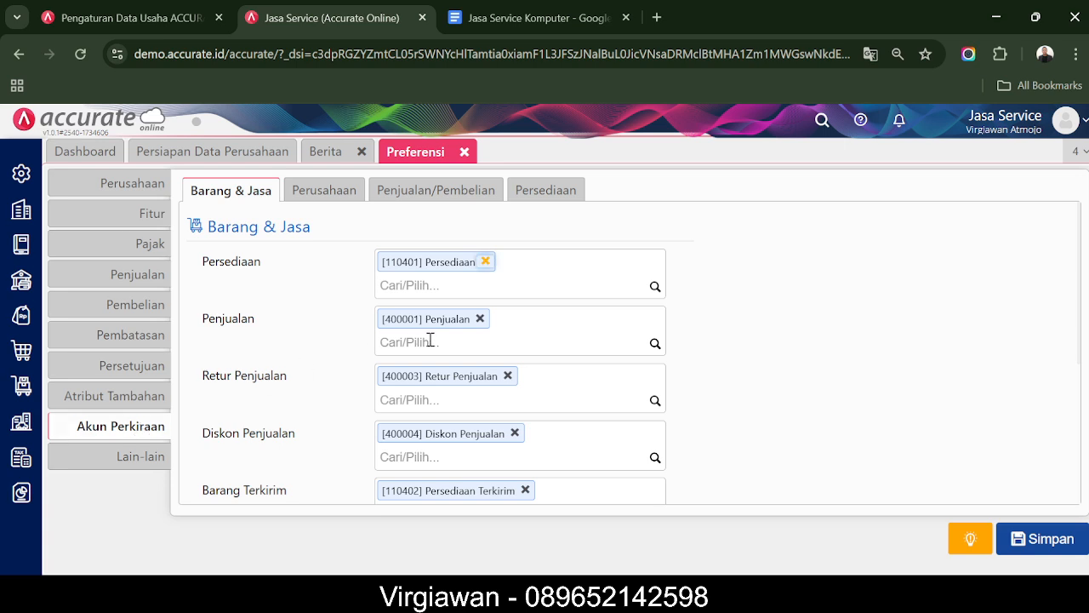
pyautogui.scroll(-1, 429, 339)
pyautogui.scroll(-1, 430, 339)
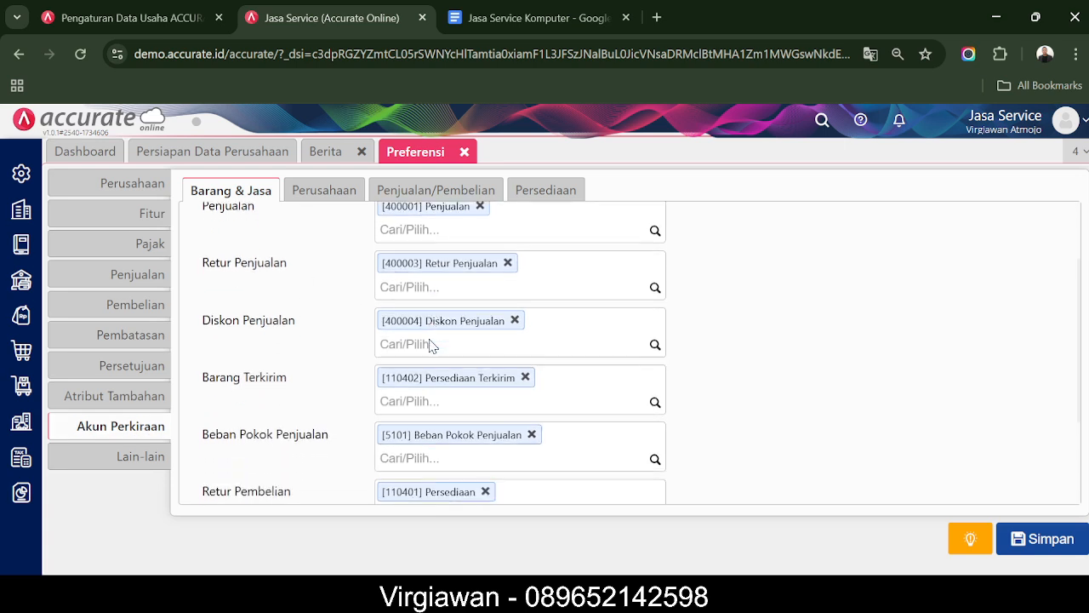
pyautogui.scroll(2, 429, 342)
pyautogui.scroll(-4, 430, 340)
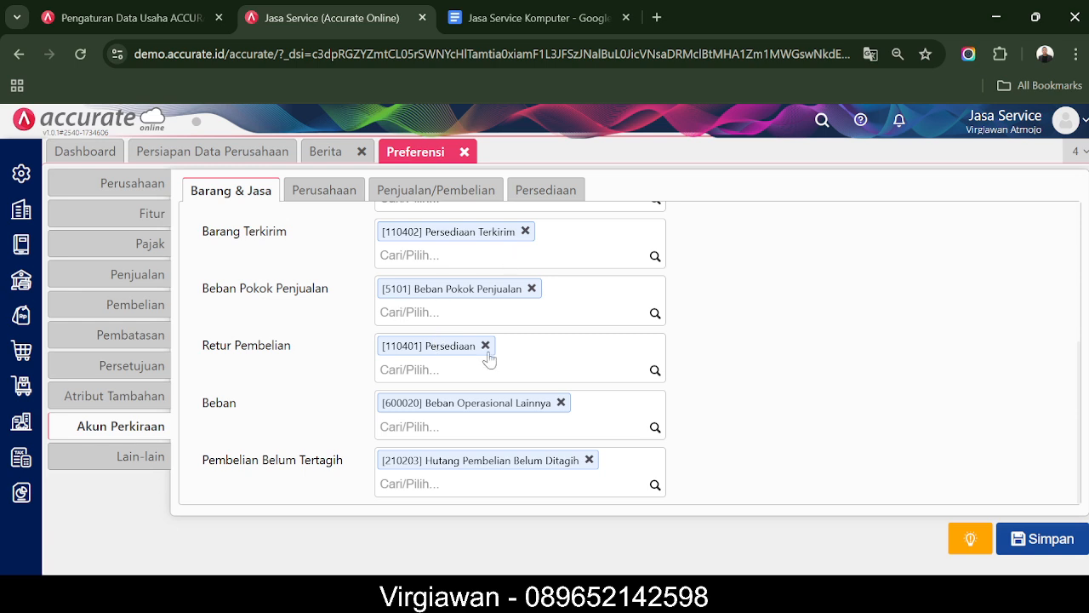
pyautogui.scroll(1, 487, 381)
pyautogui.scroll(-1, 486, 381)
pyautogui.click(468, 434)
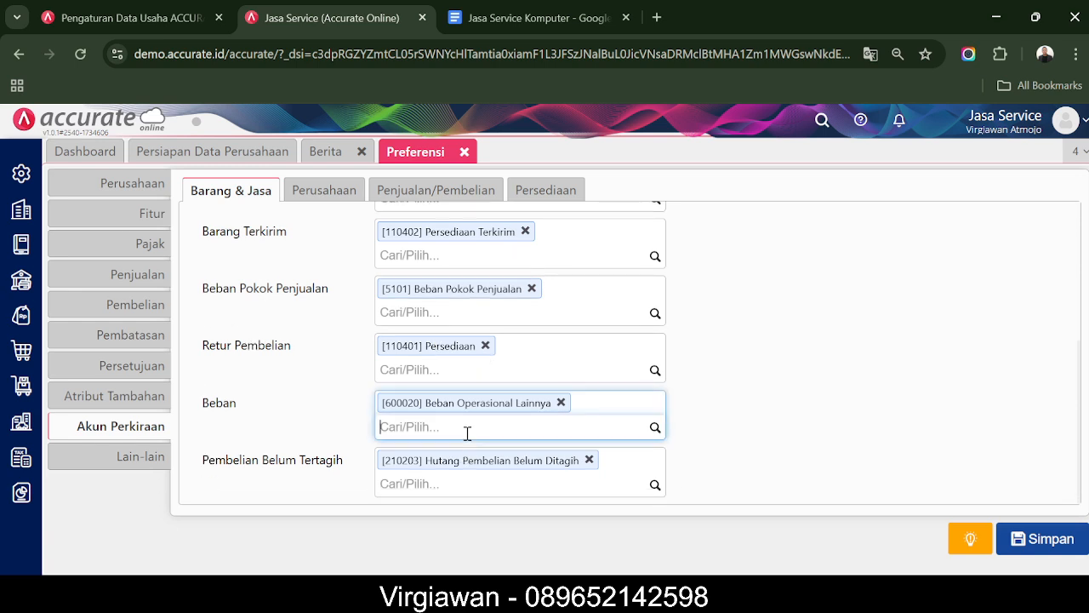
pyautogui.click(653, 430)
pyautogui.write('beba')
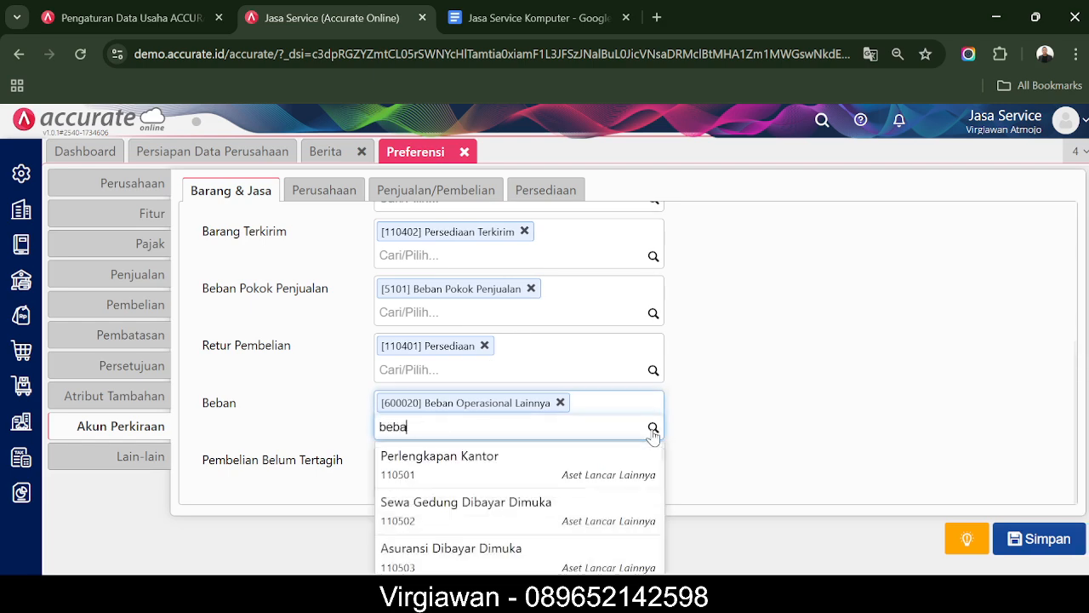
pyautogui.write('n pokok')
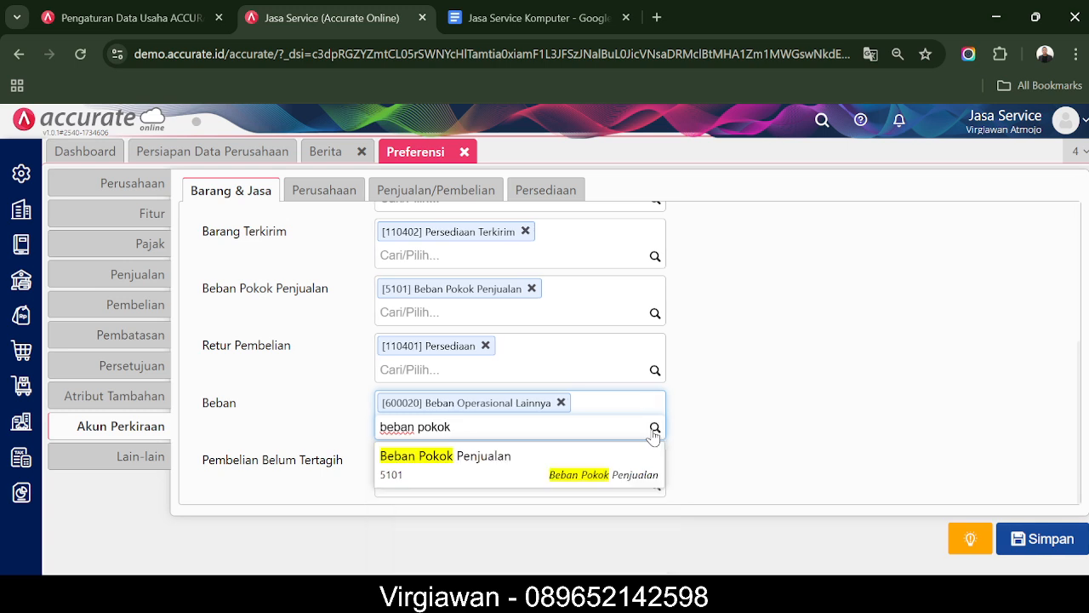
pyautogui.click(585, 463)
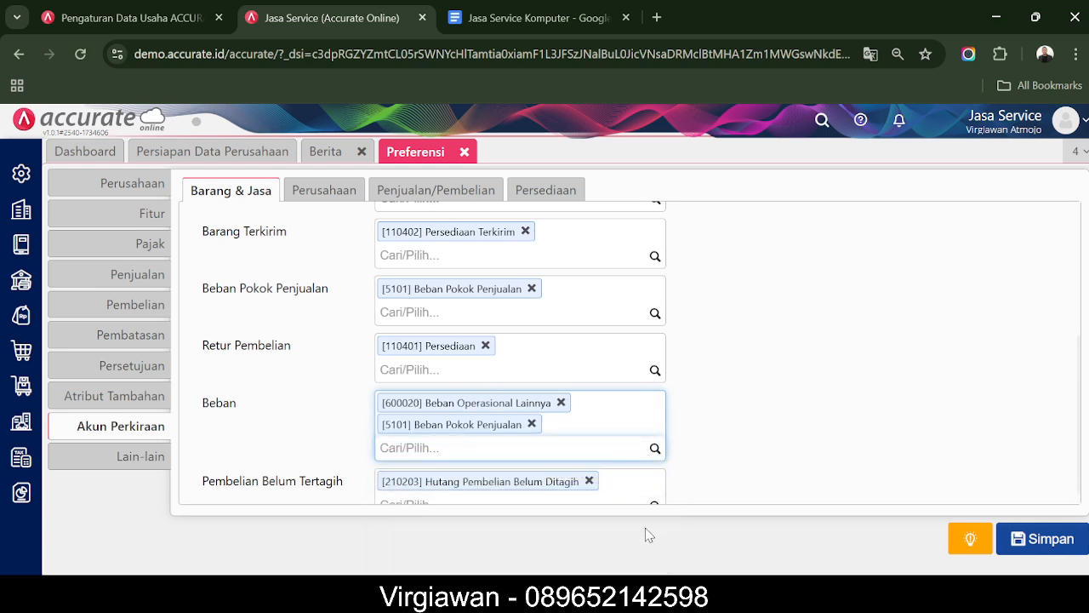
# Highlight requirement 3 on cost of sales in the Google Docs notes, return to Accurate Online and save the preferences
pyautogui.click(552, 21)
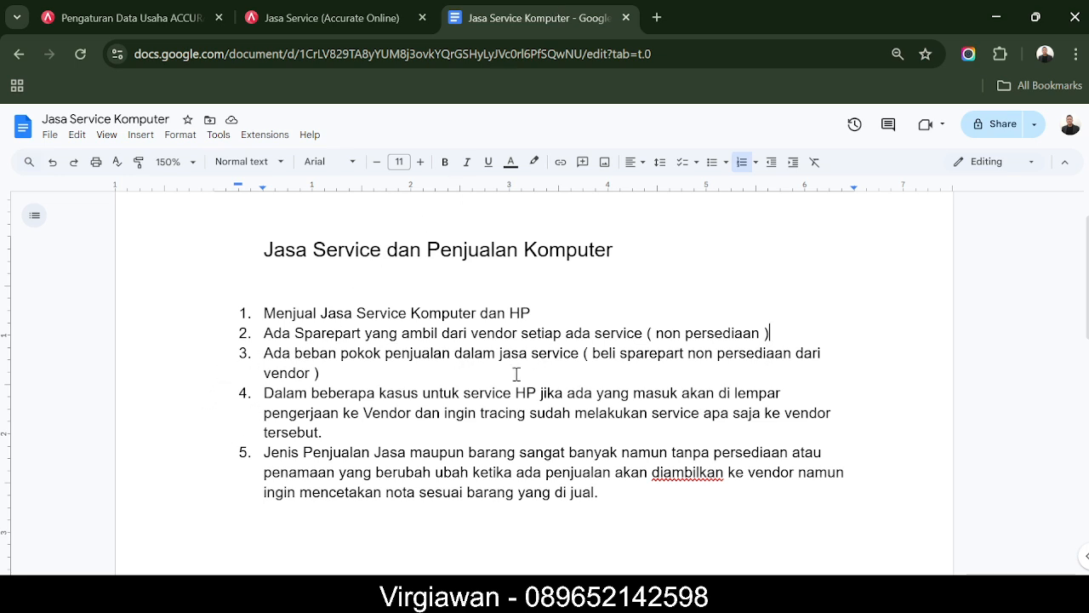
pyautogui.moveTo(274, 352); pyautogui.dragTo(367, 382)
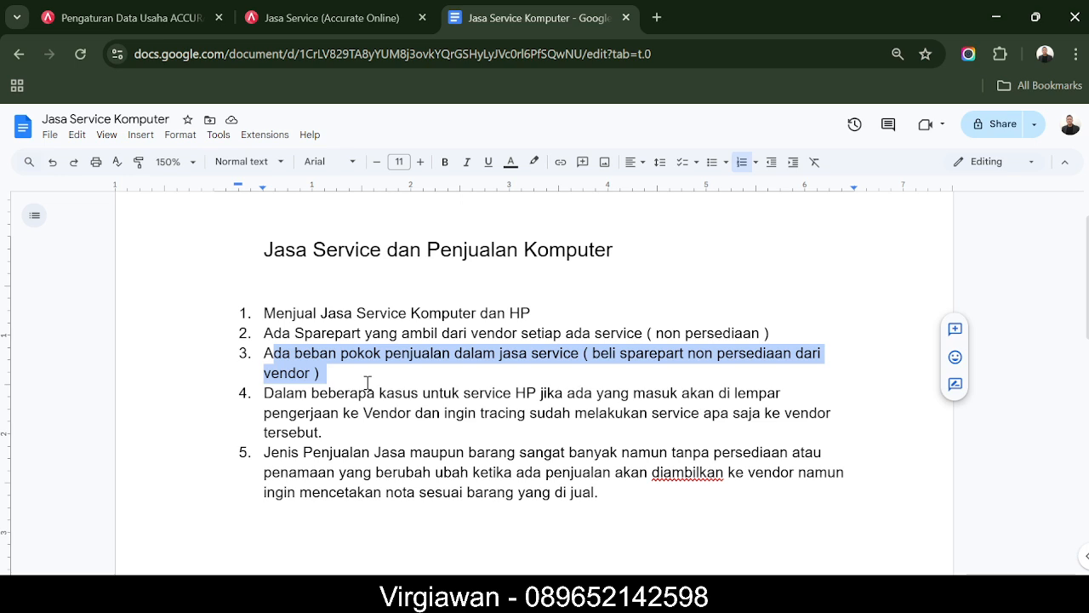
pyautogui.click(317, 15)
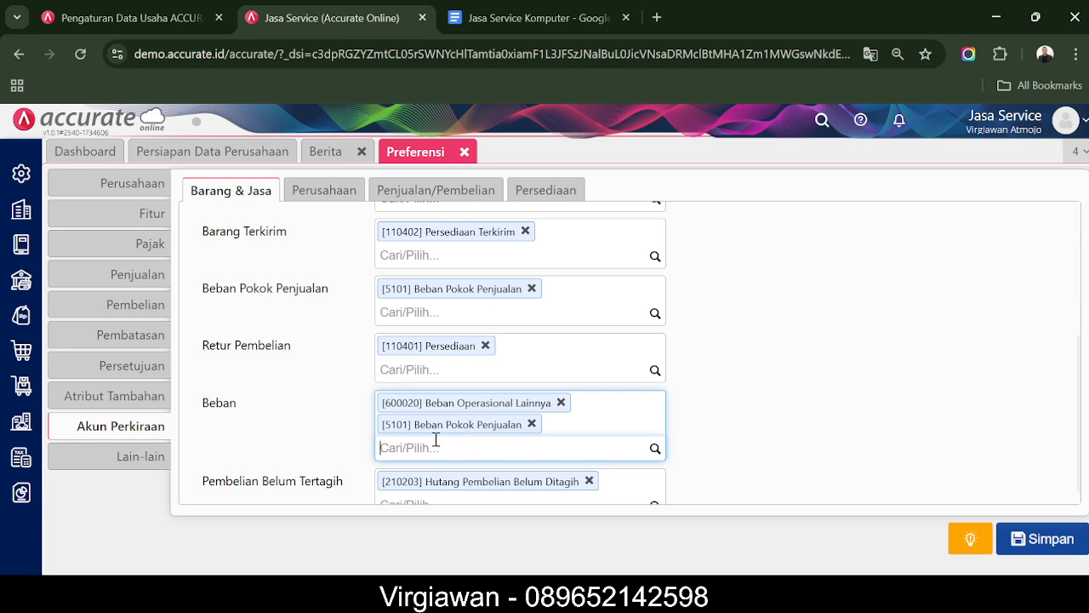
pyautogui.click(1046, 544)
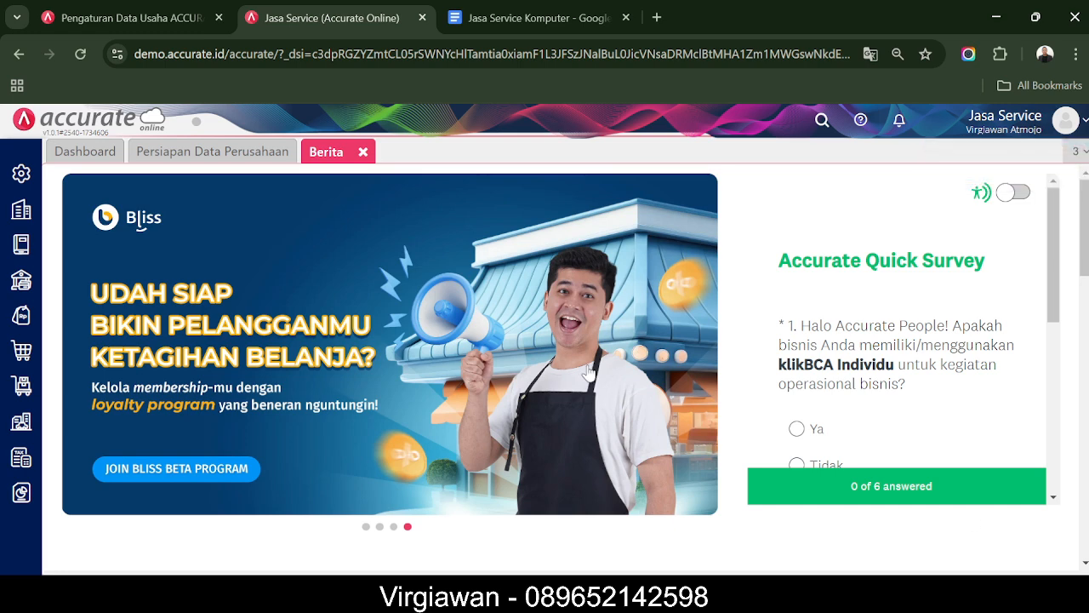
# Start a new item category under Persediaan and name it Jasa
pyautogui.click(9, 385)
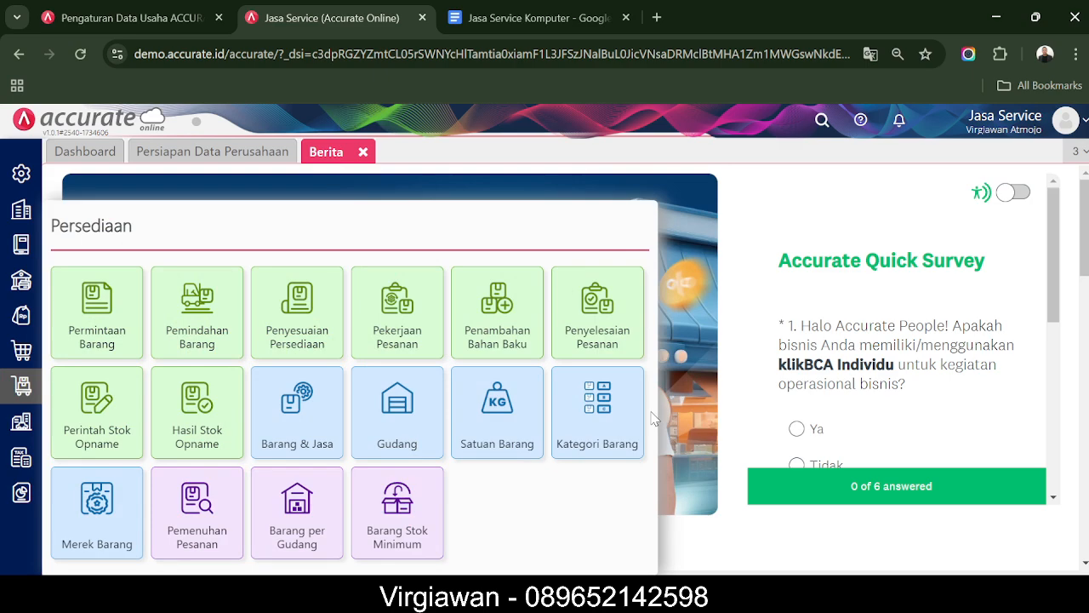
pyautogui.click(607, 417)
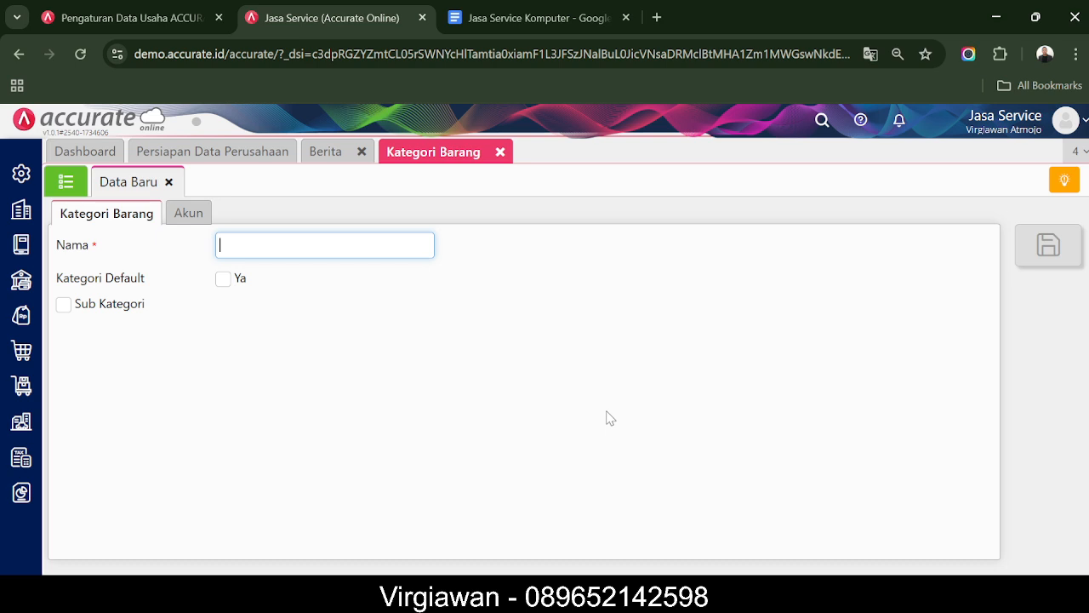
pyautogui.write('Jasa')
pyautogui.press('BackSpace')
pyautogui.press('BackSpace')
pyautogui.press('BackSpace')
pyautogui.press('BackSpace')
pyautogui.write('Jasa')
pyautogui.click(736, 422)
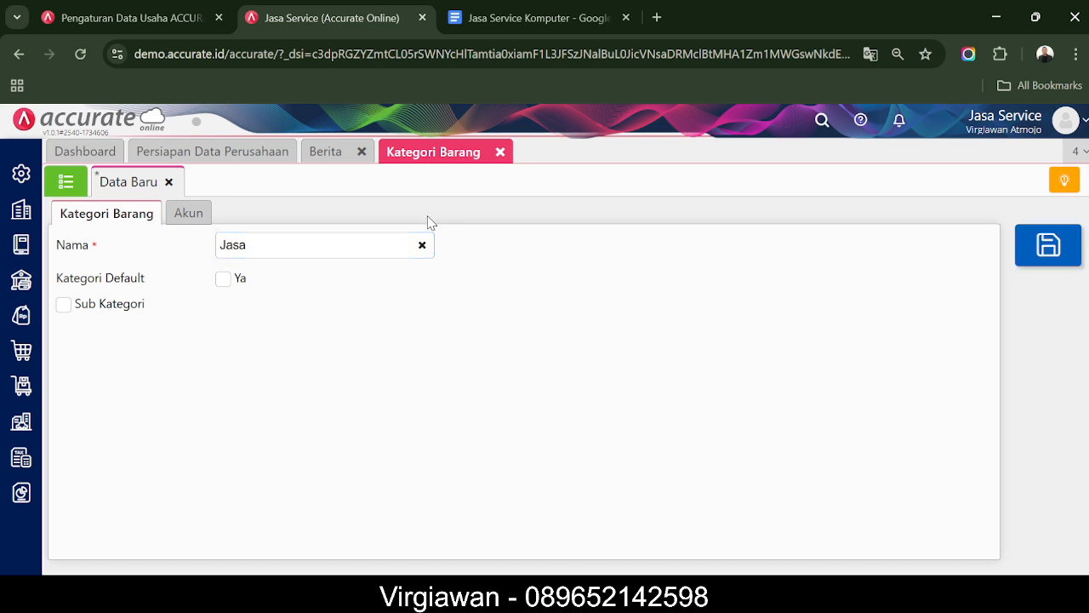
# Set the Jasa category's Beban account to [5101] Beban Pokok Penjualan
pyautogui.click(209, 216)
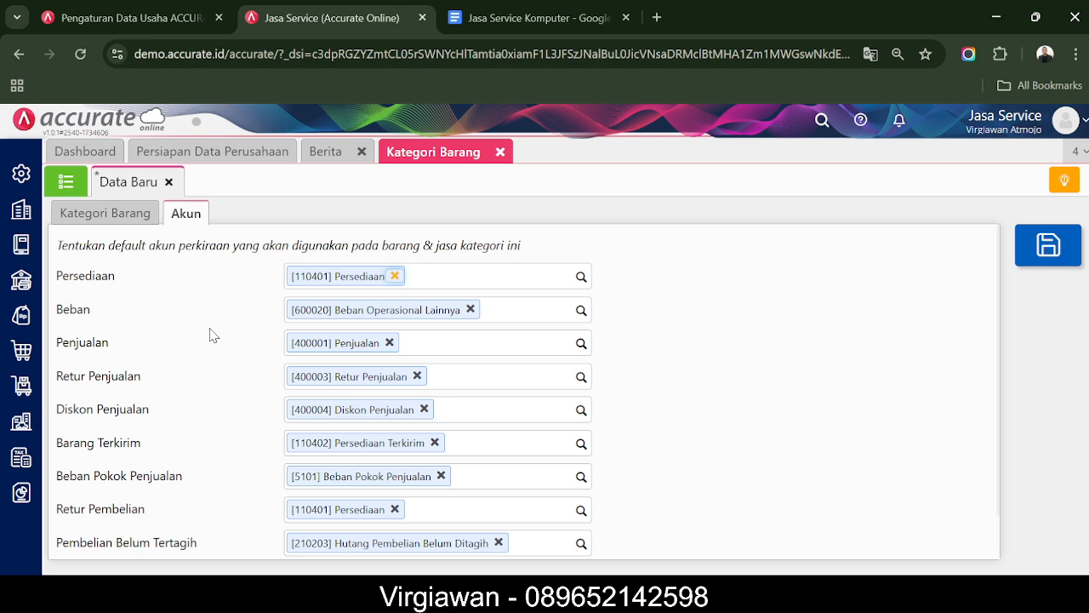
pyautogui.scroll(-1, 154, 349)
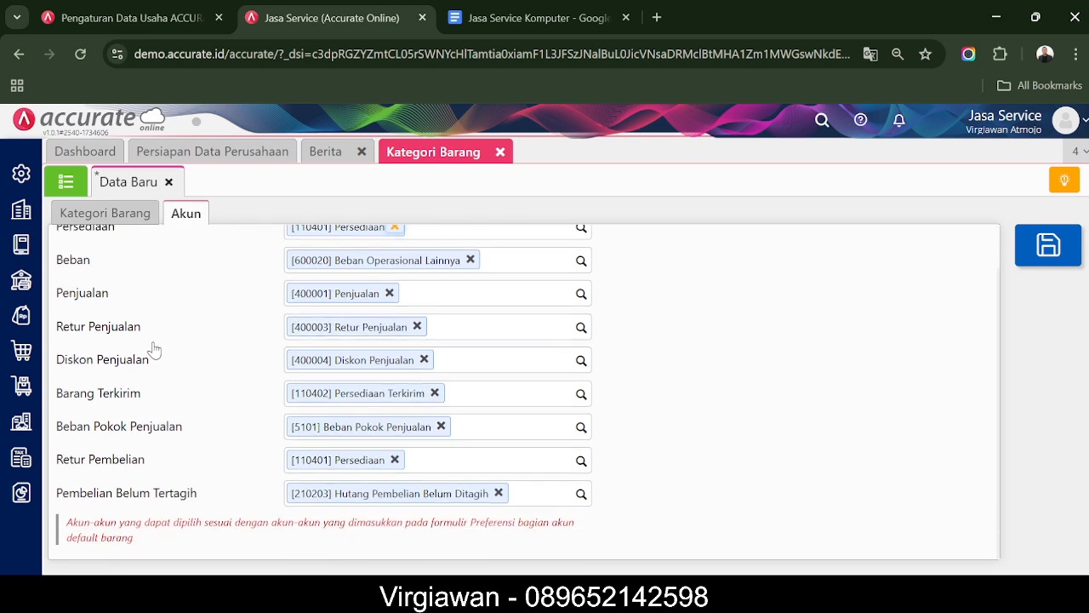
pyautogui.scroll(1, 185, 325)
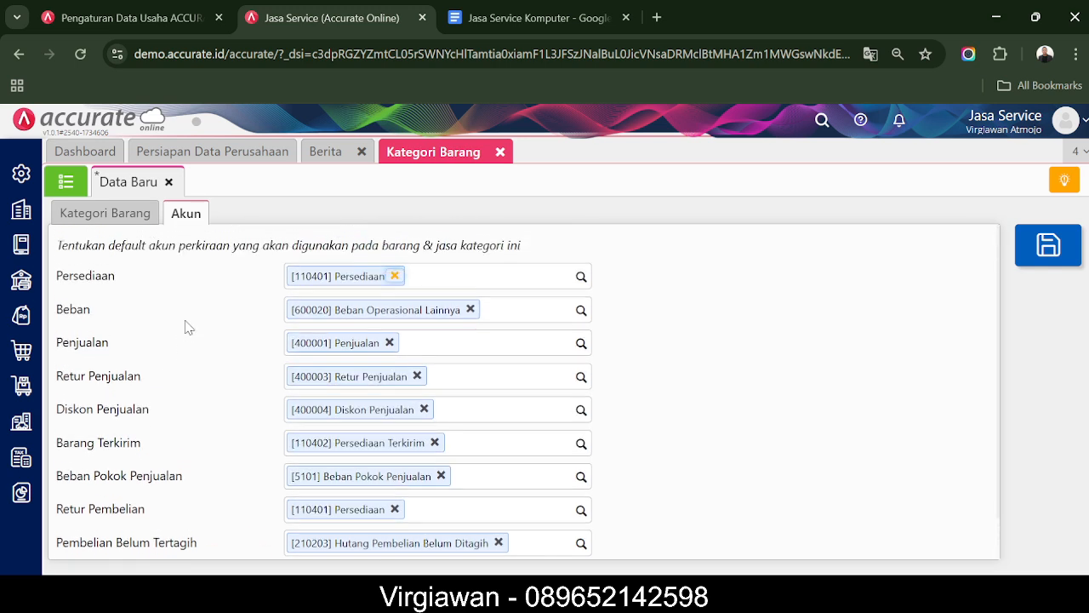
pyautogui.click(581, 310)
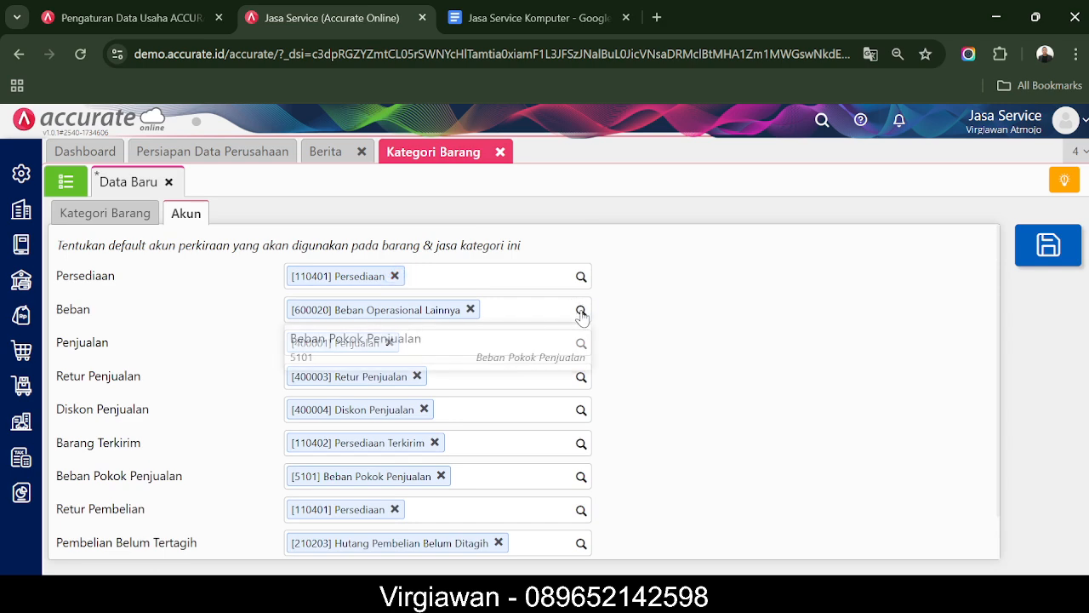
pyautogui.click(429, 362)
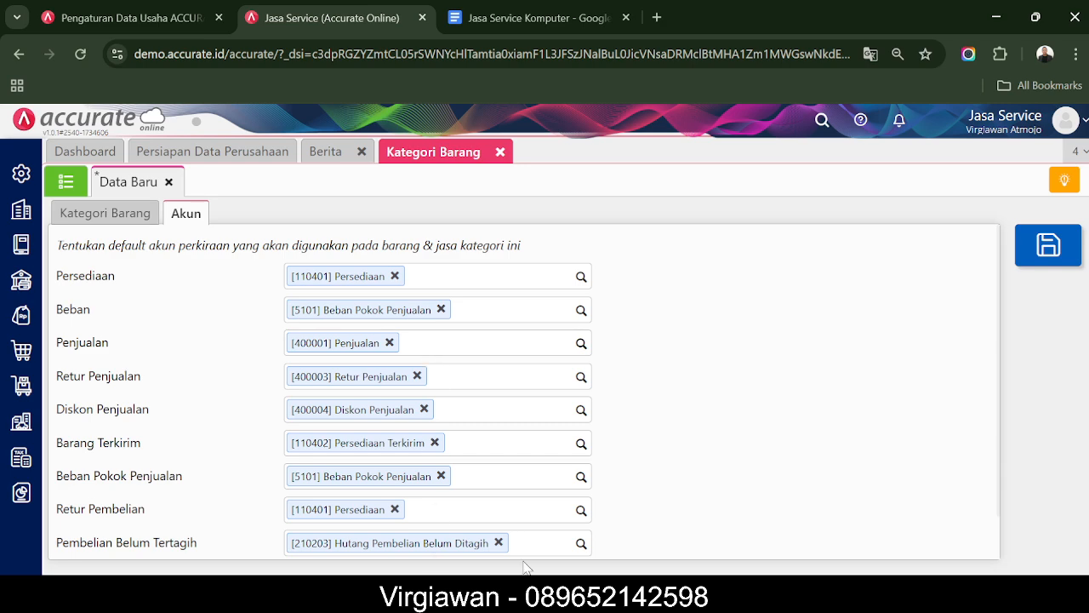
# Highlight requirement 4 on HP services passed to vendors in the Google Docs notes, return to Accurate Online and save the Jasa category
pyautogui.click(524, 26)
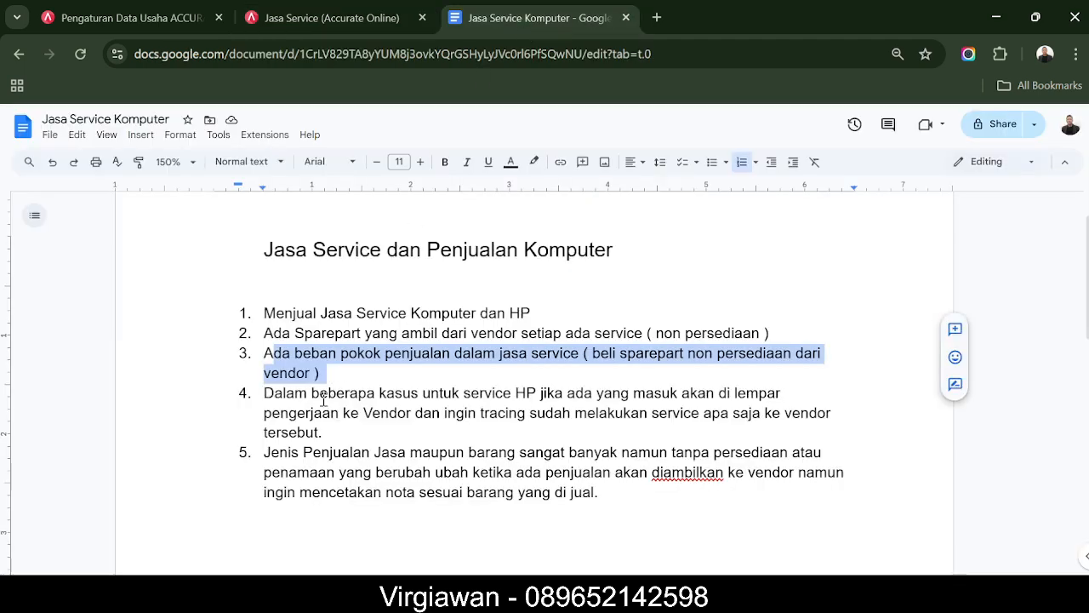
pyautogui.moveTo(263, 395); pyautogui.dragTo(368, 428)
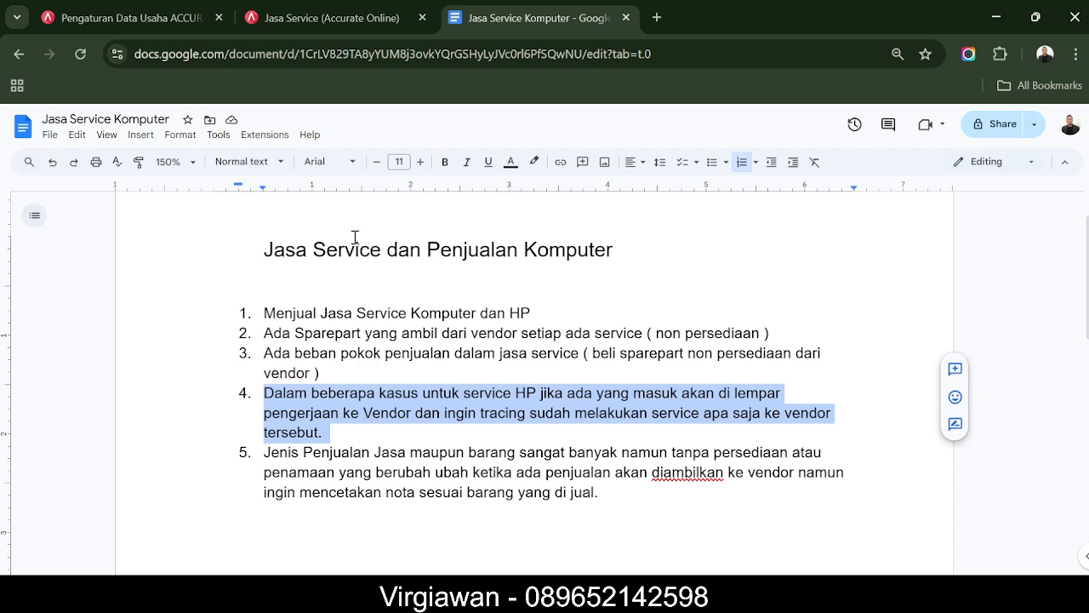
pyautogui.click(344, 20)
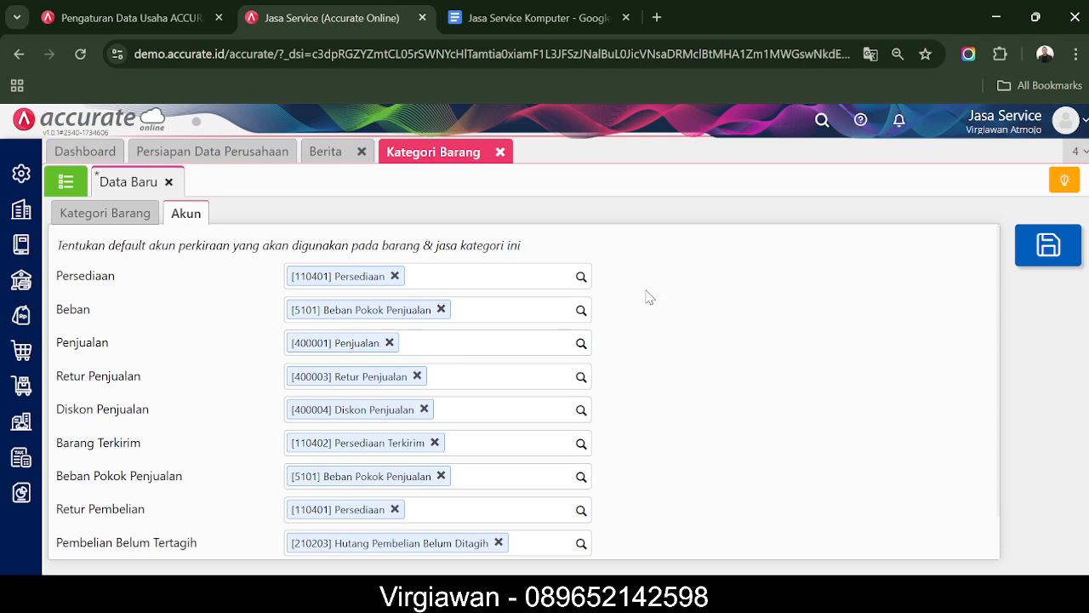
pyautogui.click(1048, 249)
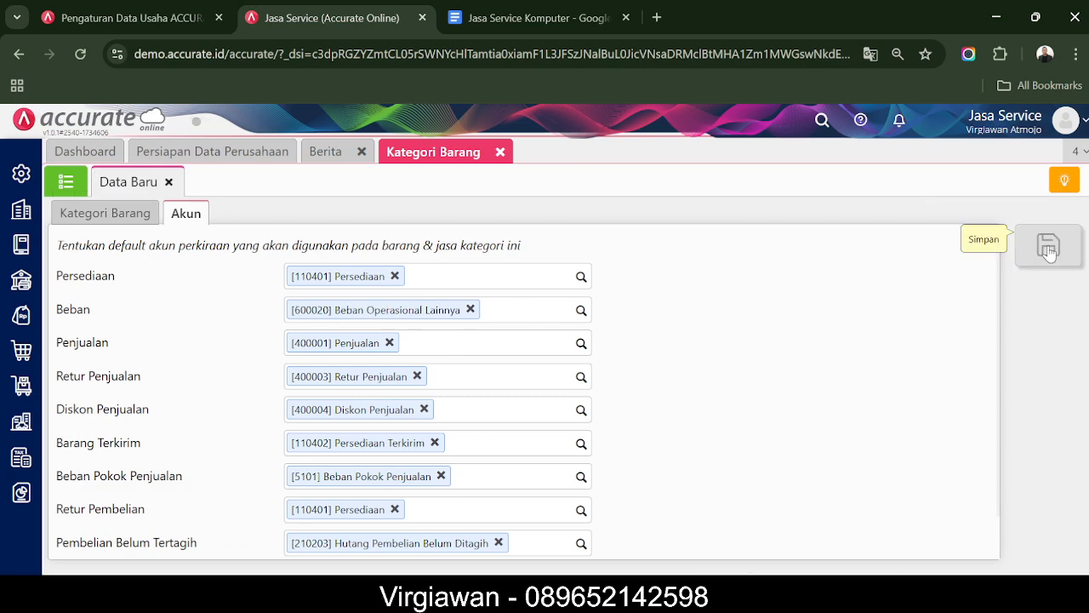
# Name the new item category Sparepart Non Persediaan
pyautogui.click(90, 219)
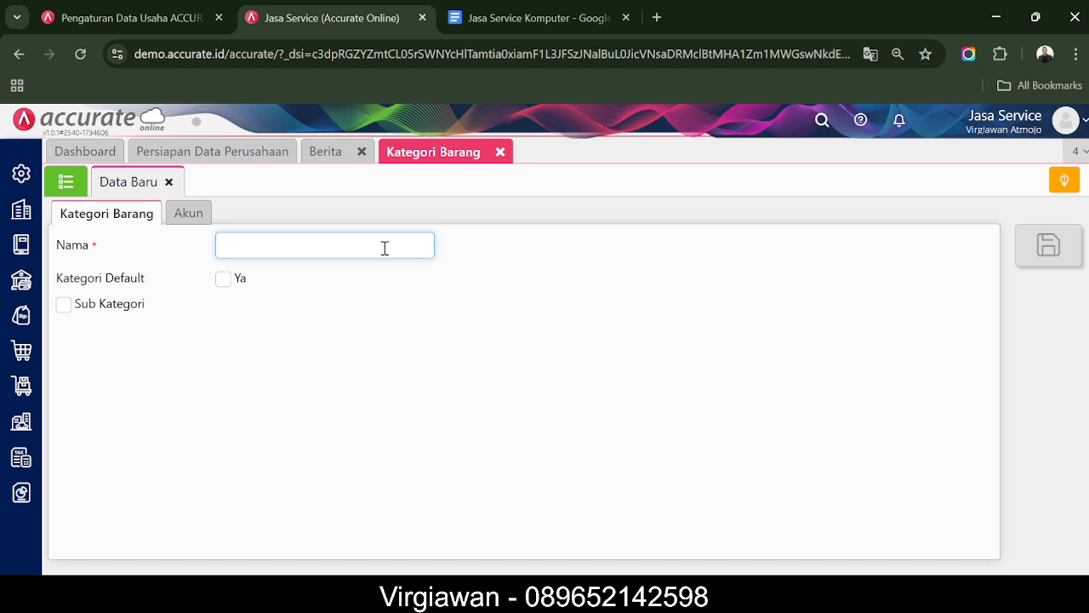
pyautogui.write('Sparepart Non ')
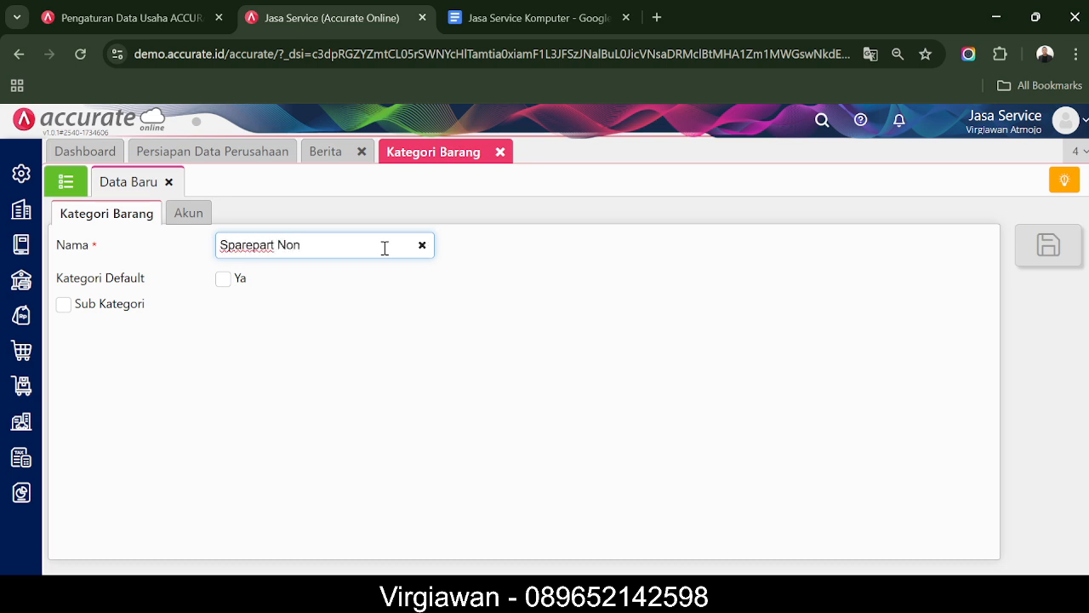
pyautogui.write('Persediaan')
# Set the Sparepart Non Persediaan category's Beban account to [5101] Beban Pokok Penjualan, save it and show the category list
pyautogui.click(181, 223)
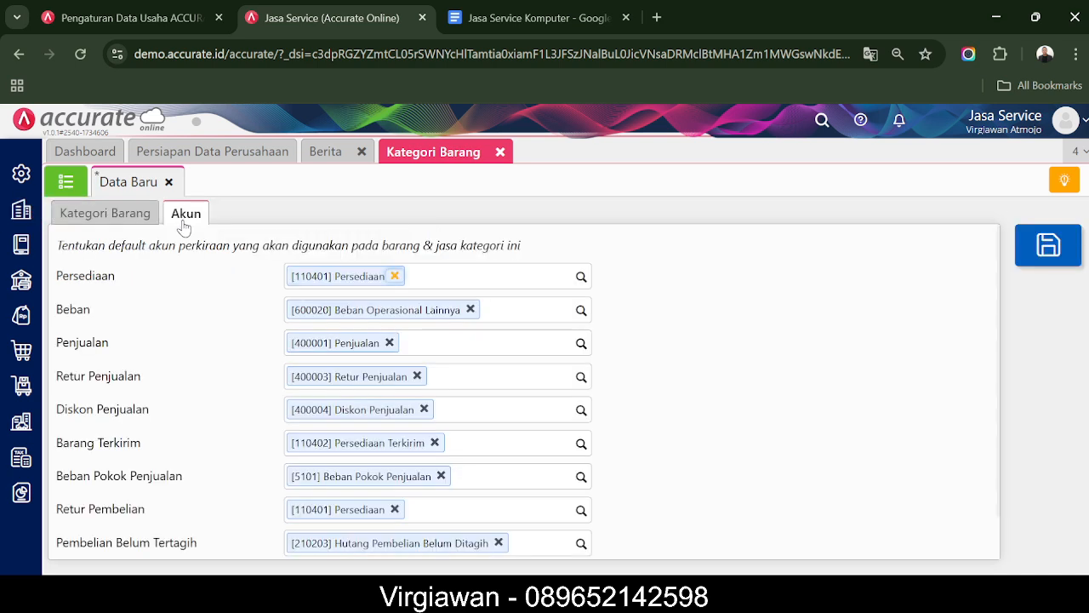
pyautogui.click(581, 310)
pyautogui.click(444, 351)
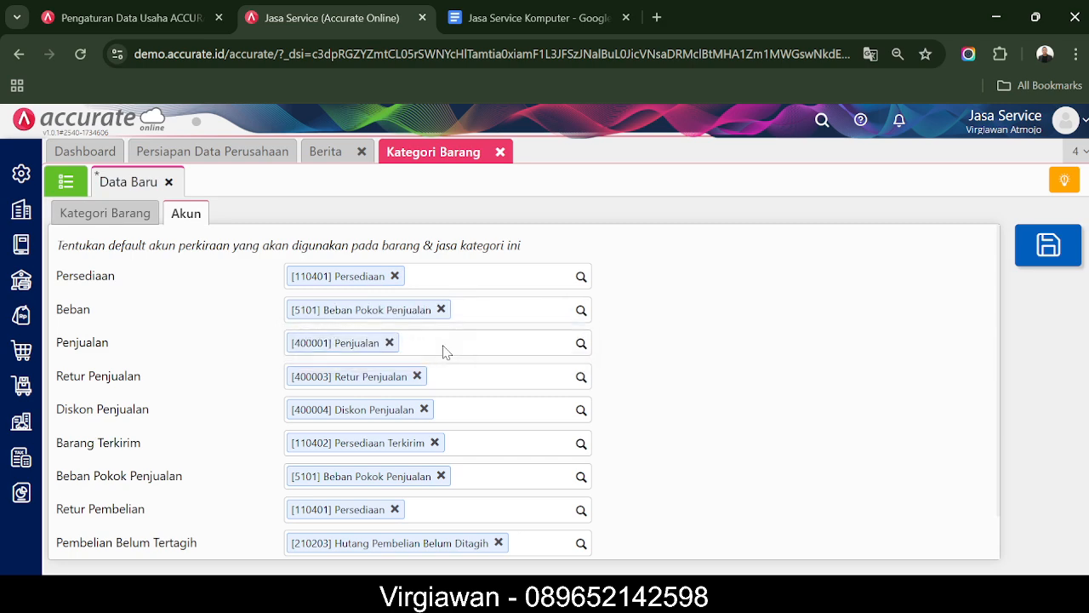
pyautogui.click(1049, 253)
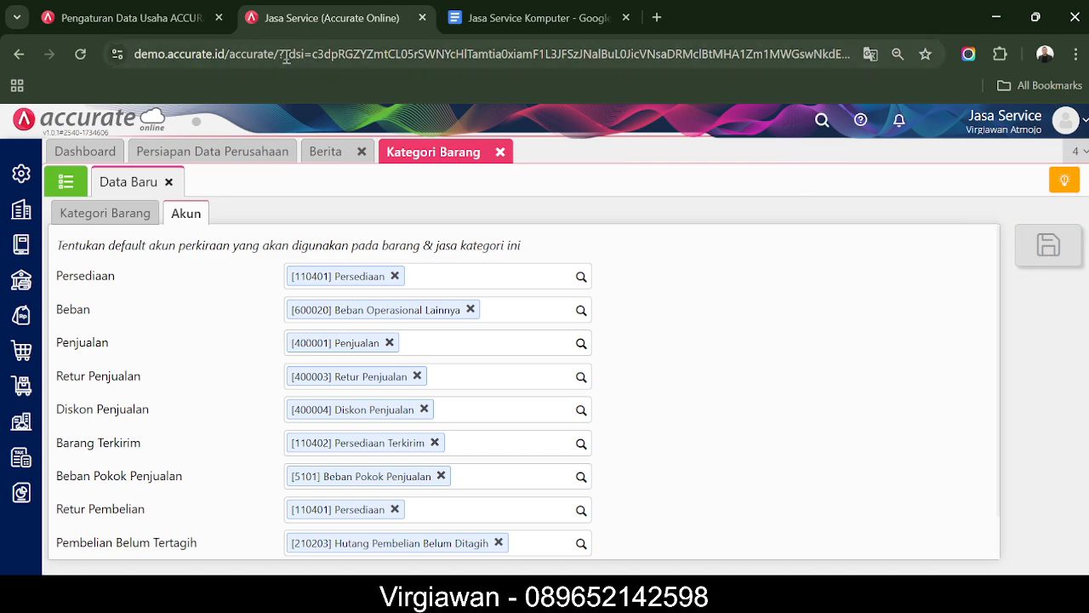
pyautogui.click(65, 182)
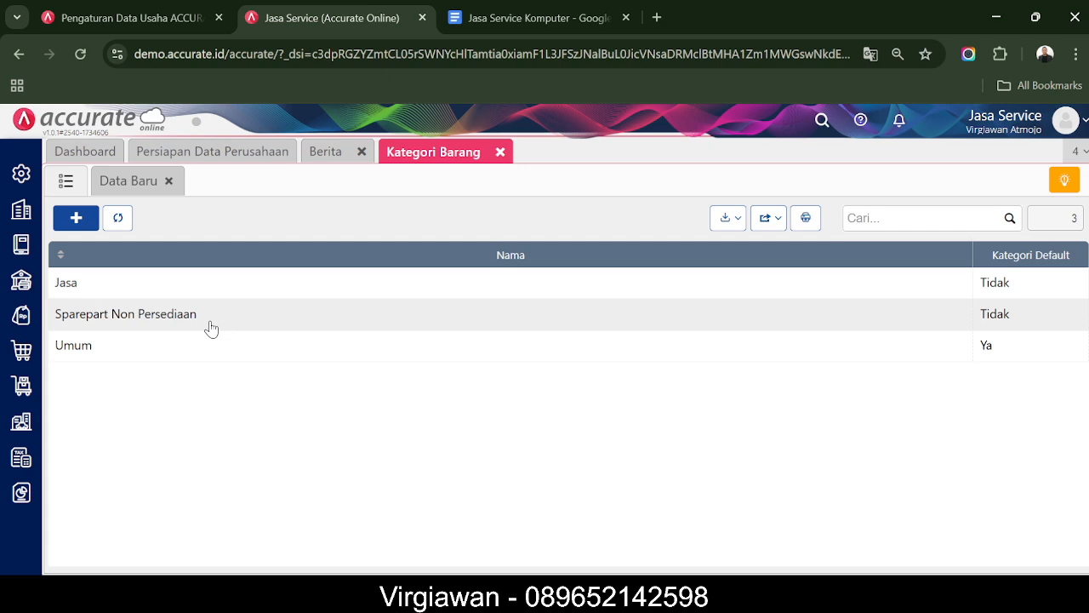
pyautogui.click(23, 386)
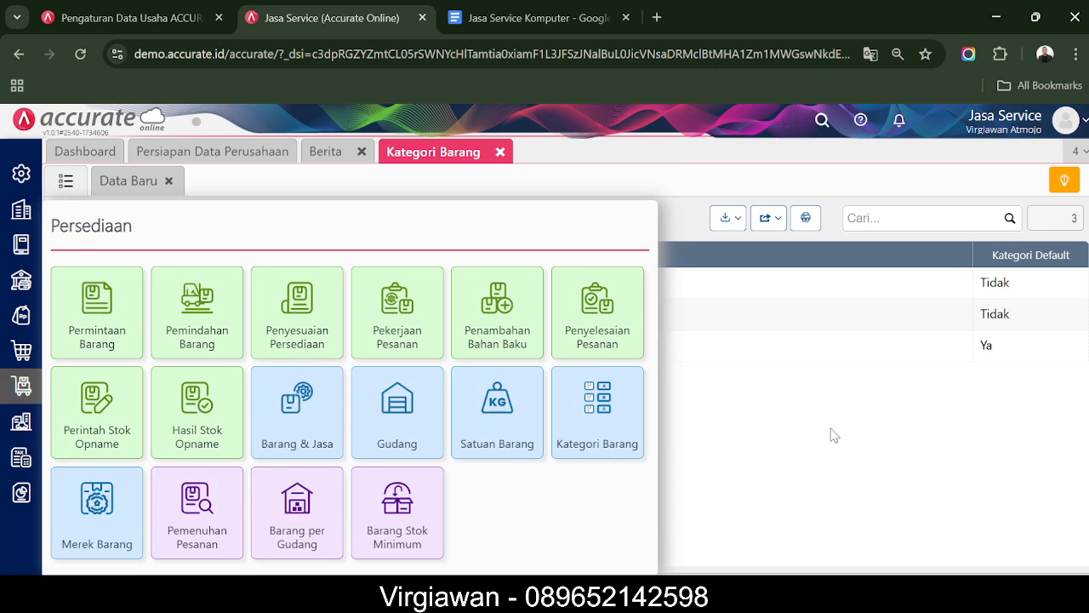
pyautogui.click(834, 434)
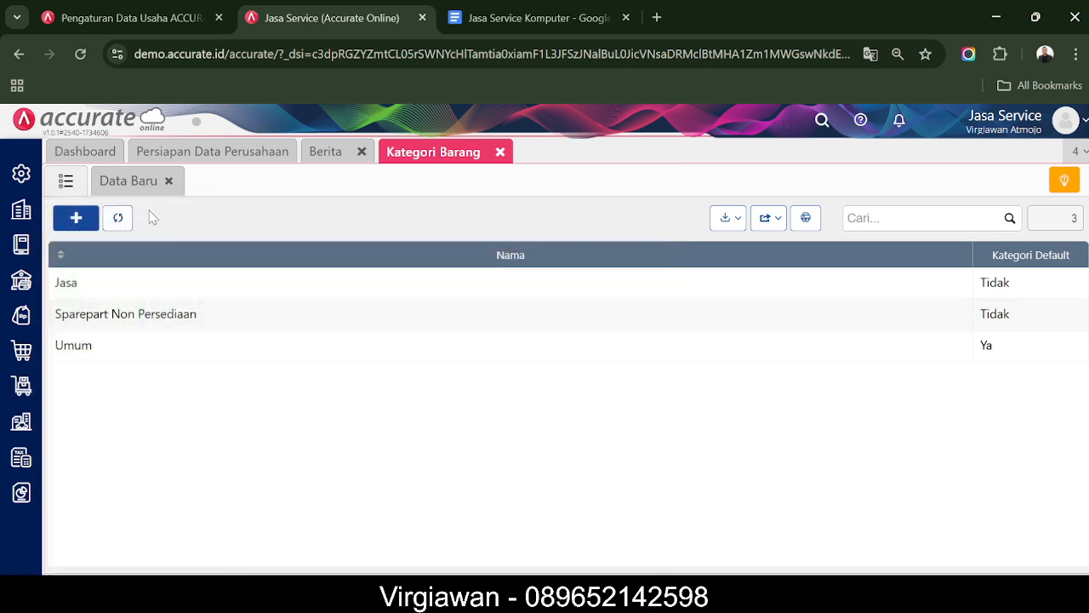
pyautogui.click(21, 170)
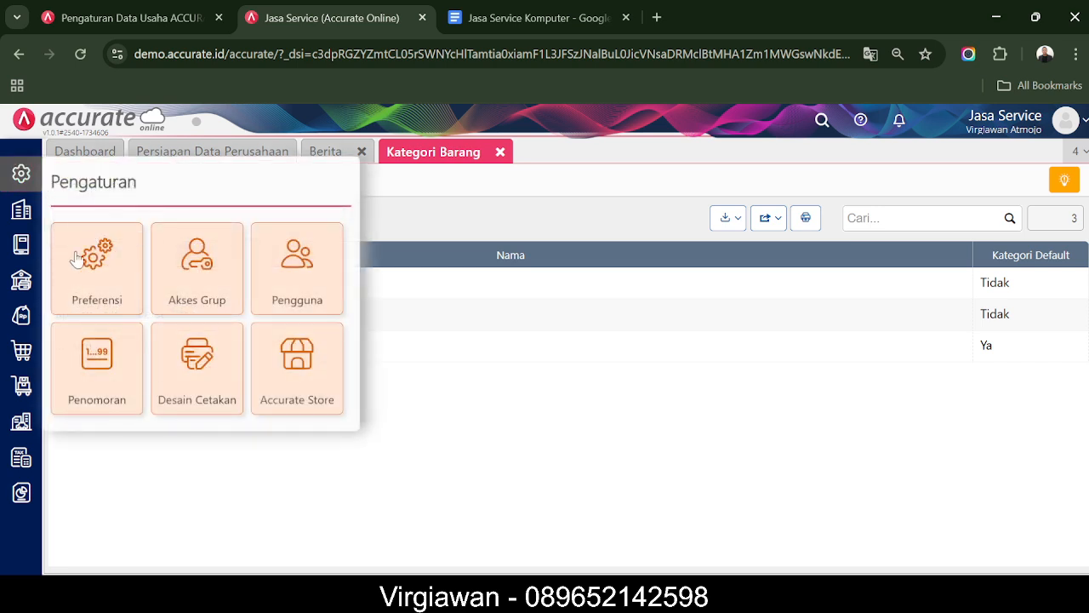
pyautogui.click(485, 417)
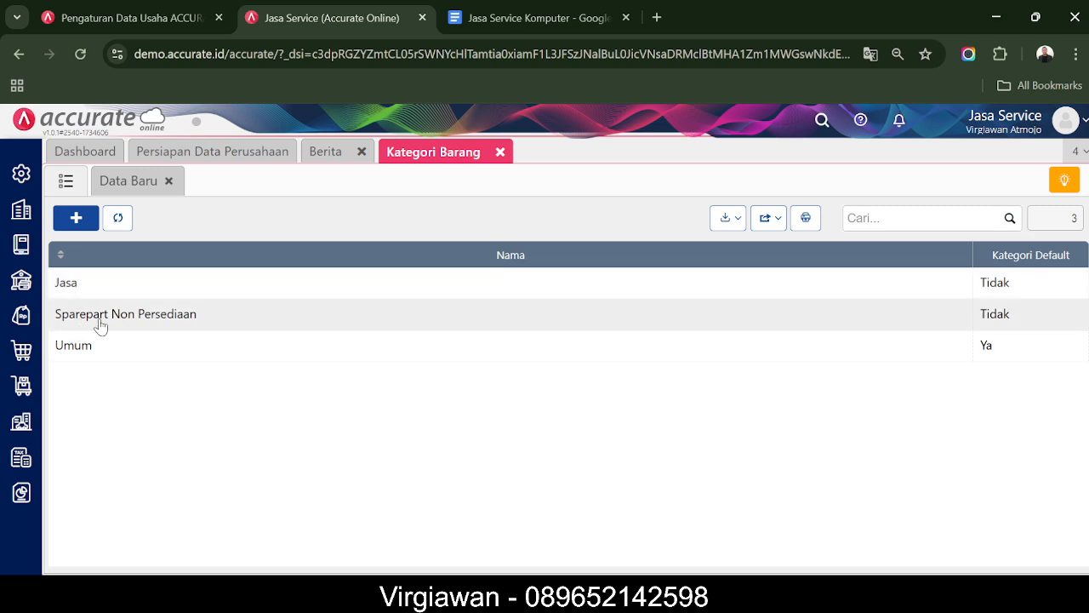
# Open the Barang & Jasa records from the inventory module and discard the unsaved draft item
pyautogui.click(26, 389)
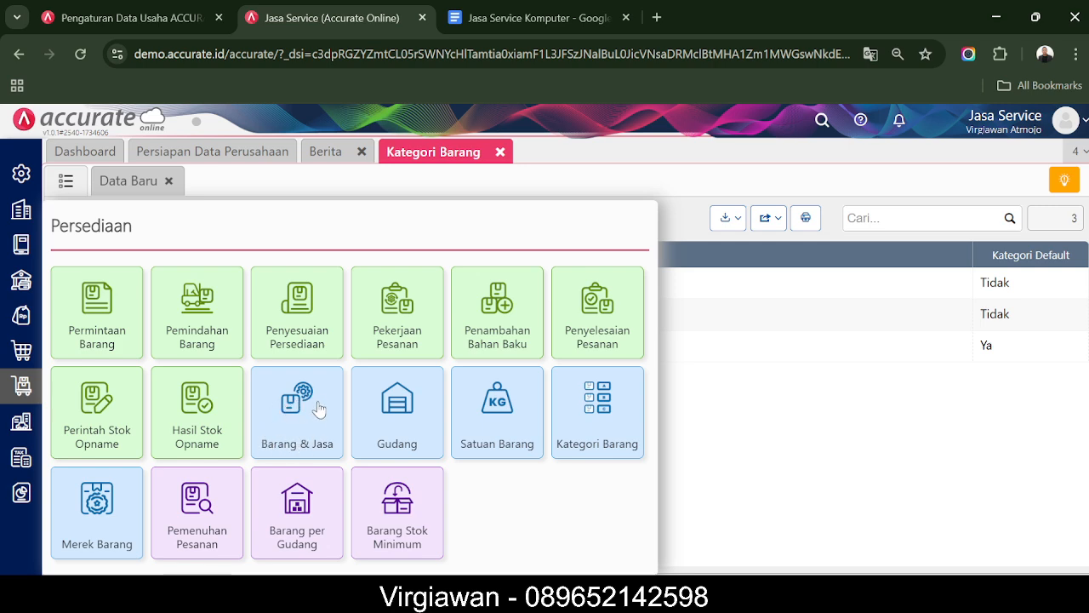
pyautogui.click(292, 407)
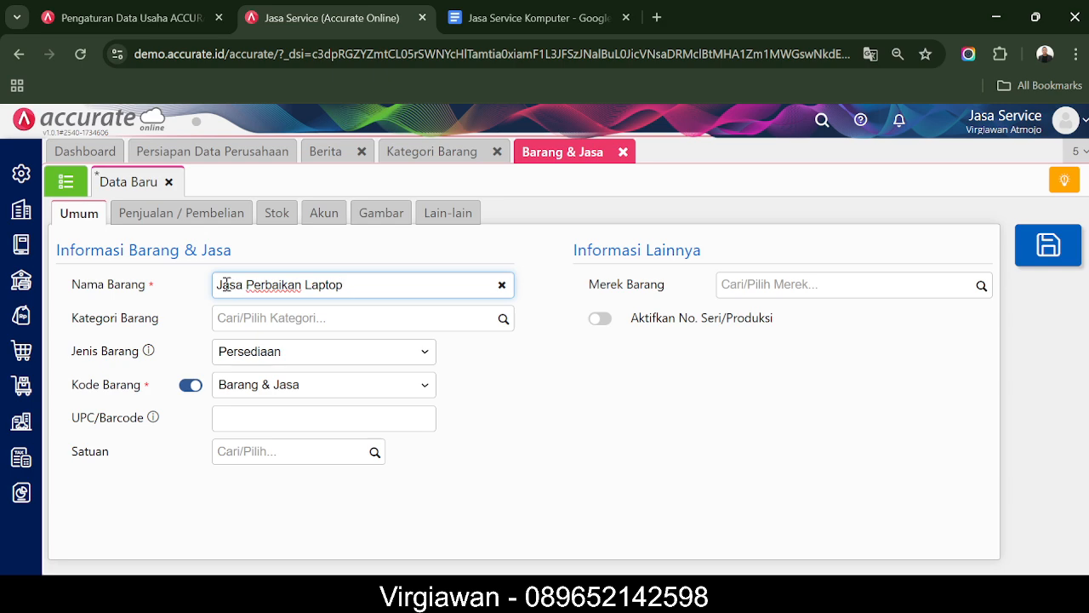
pyautogui.click(169, 183)
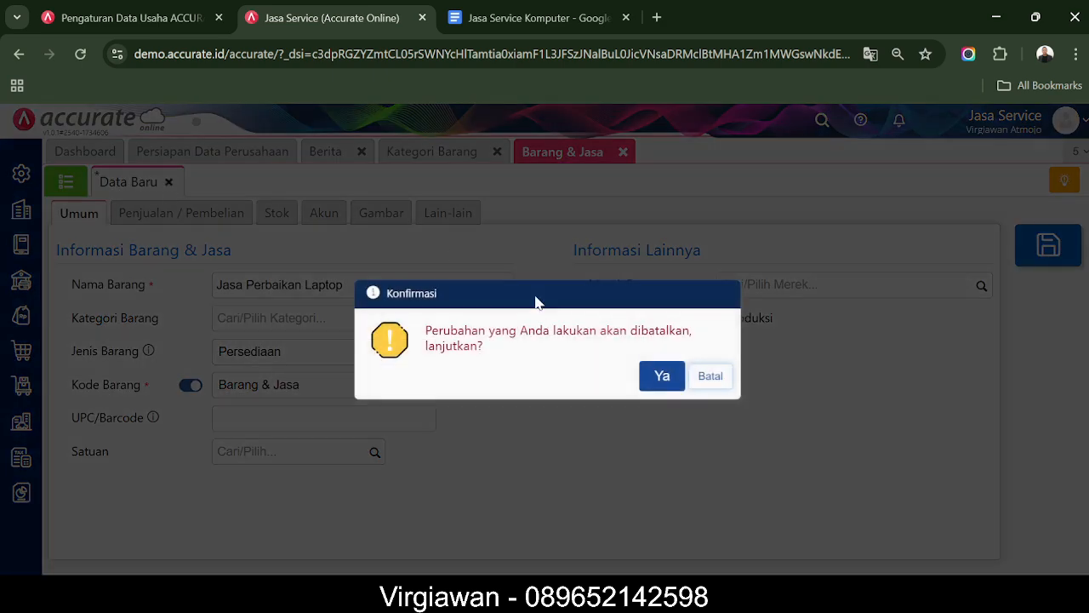
pyautogui.click(663, 377)
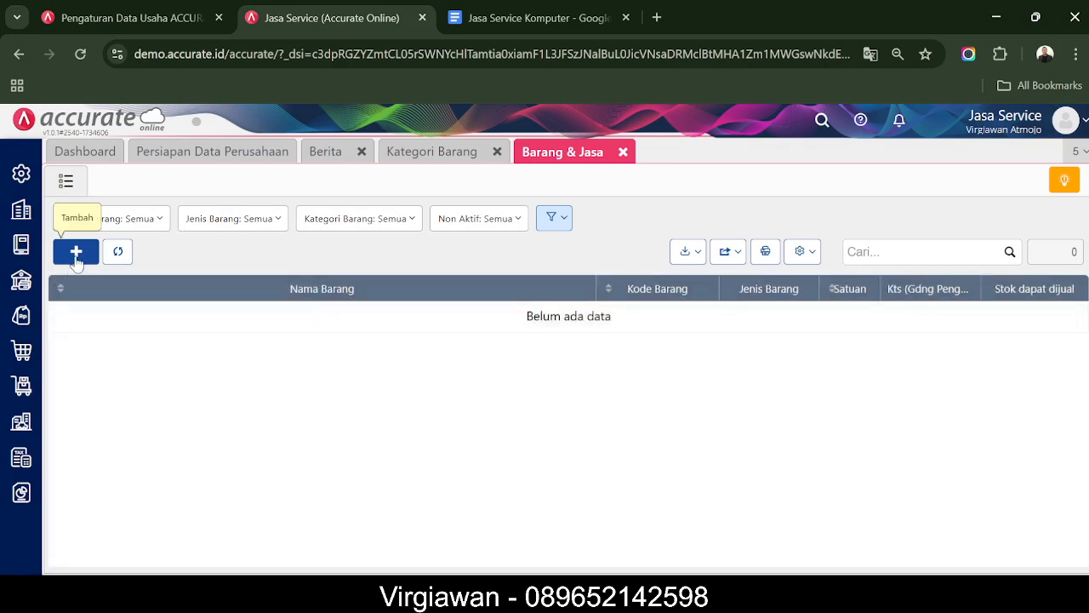
# Create a new item named Jasa Perbaikan Laptop and assign it to the Jasa category
pyautogui.click(76, 253)
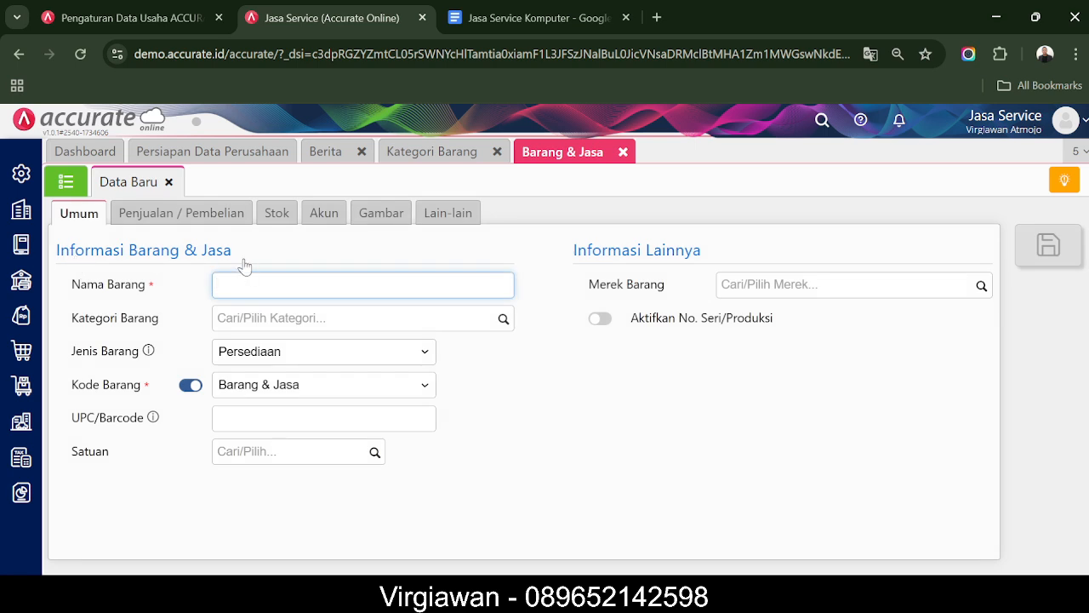
pyautogui.write('Jasa Perbaikan Laptop')
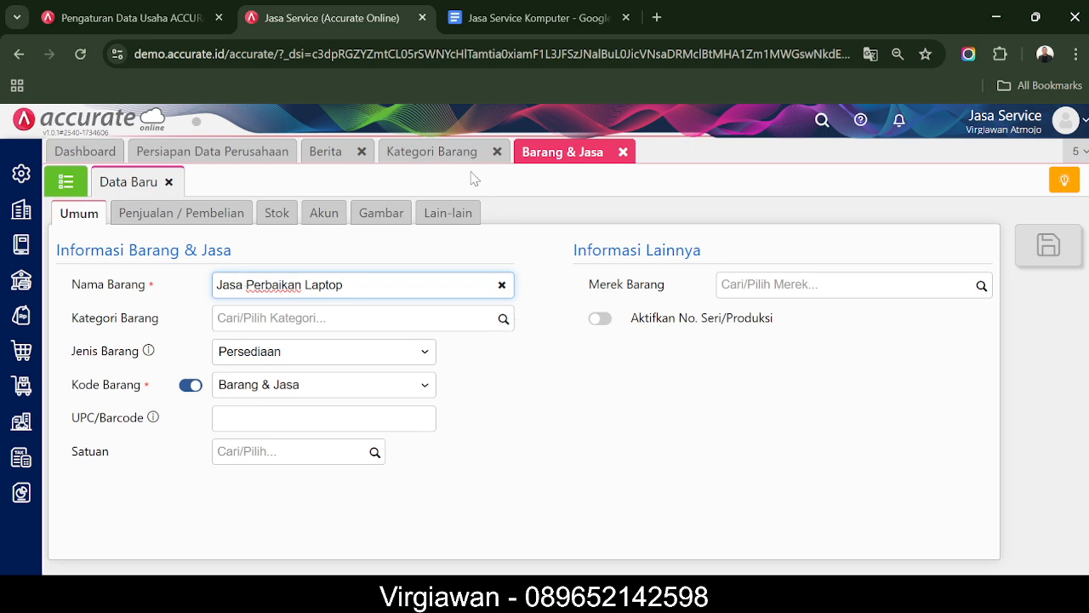
pyautogui.click(418, 154)
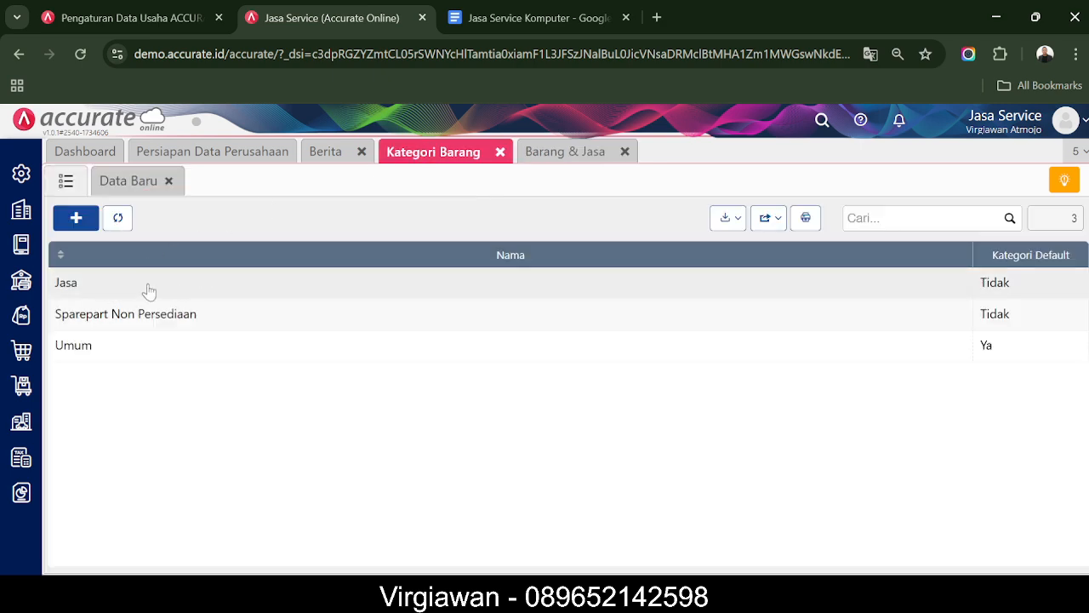
pyautogui.click(574, 153)
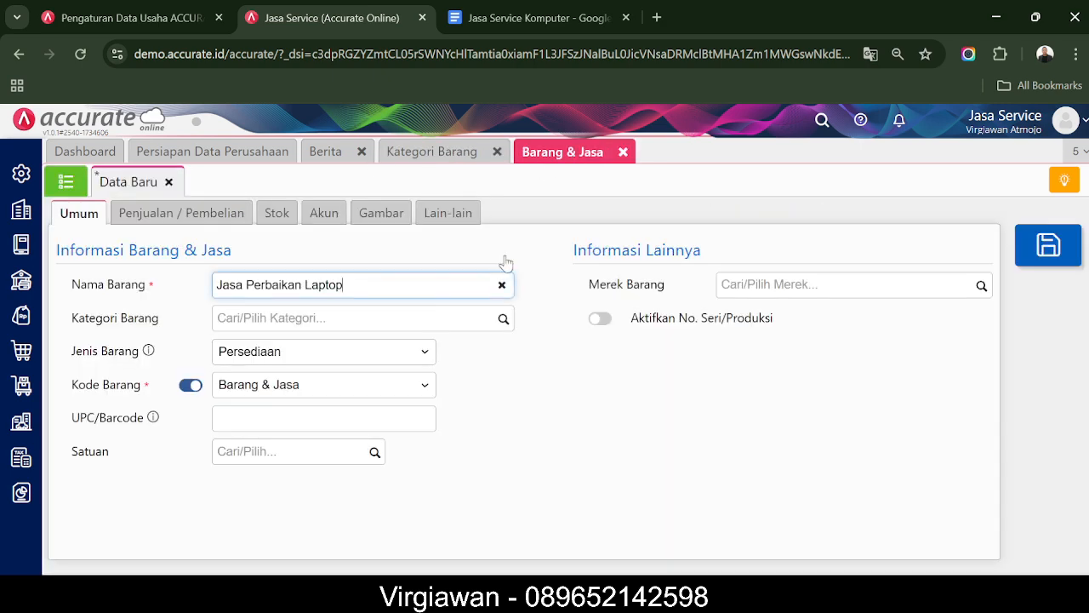
pyautogui.click(438, 318)
pyautogui.write('jas')
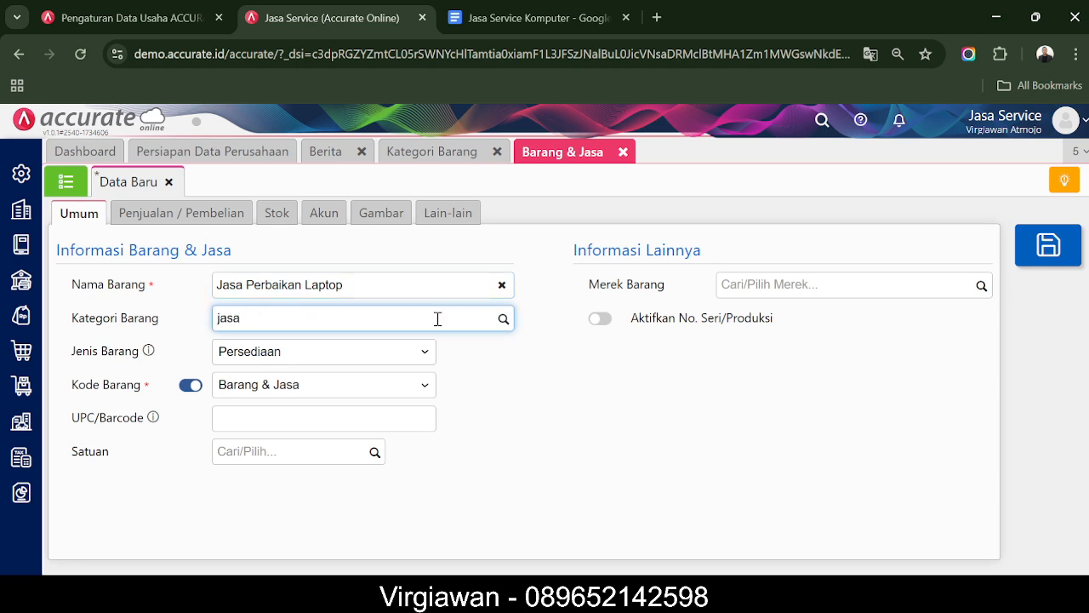
pyautogui.write('a')
pyautogui.click(360, 347)
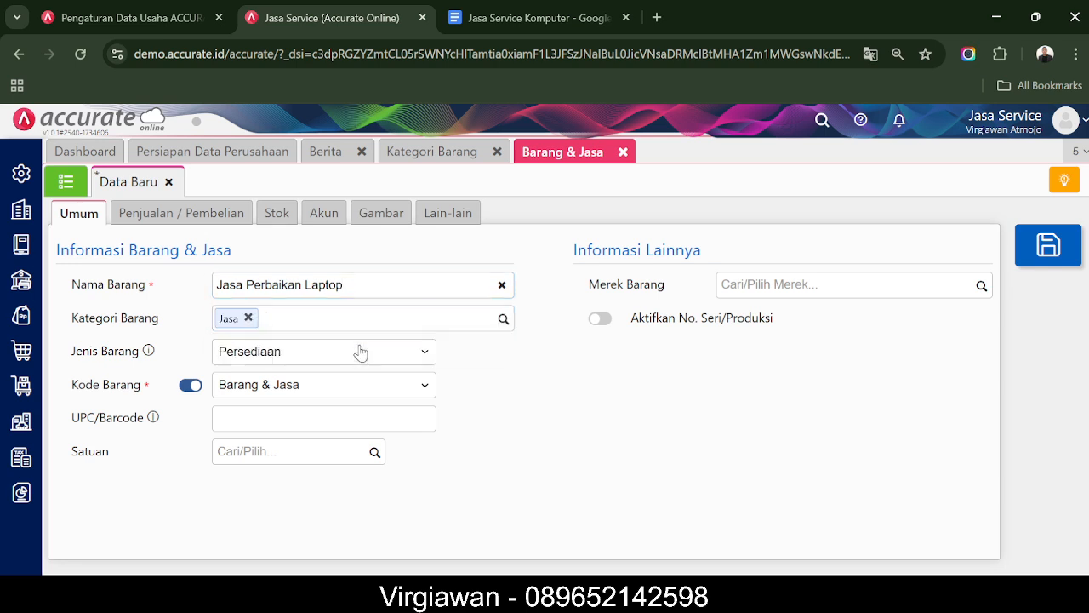
# Set the laptop repair item's Jenis Barang to Jasa and its Satuan to Unit
pyautogui.click(427, 352)
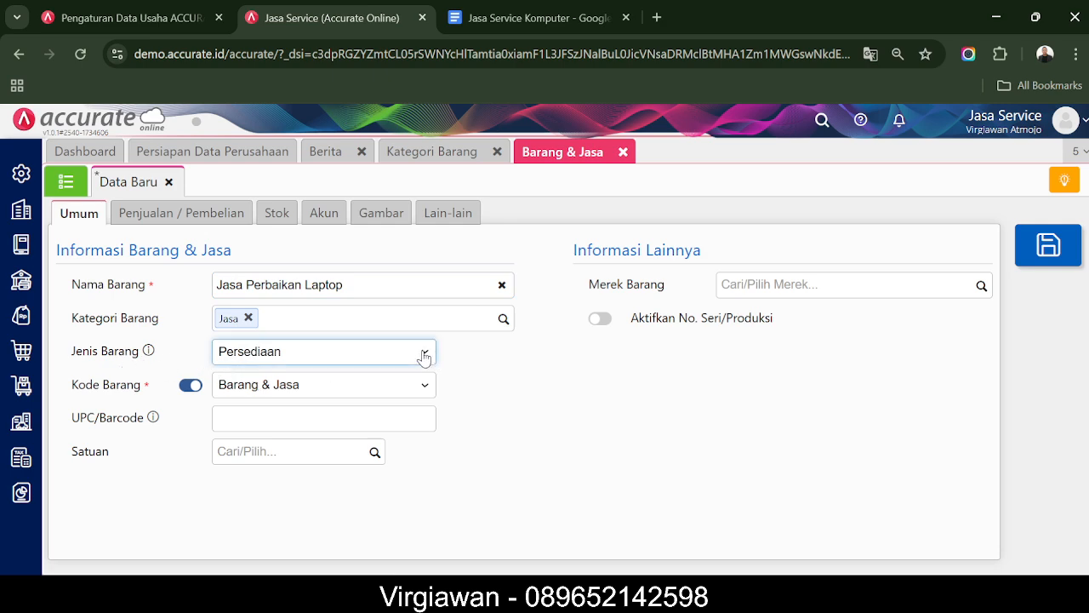
pyautogui.click(323, 420)
pyautogui.click(322, 421)
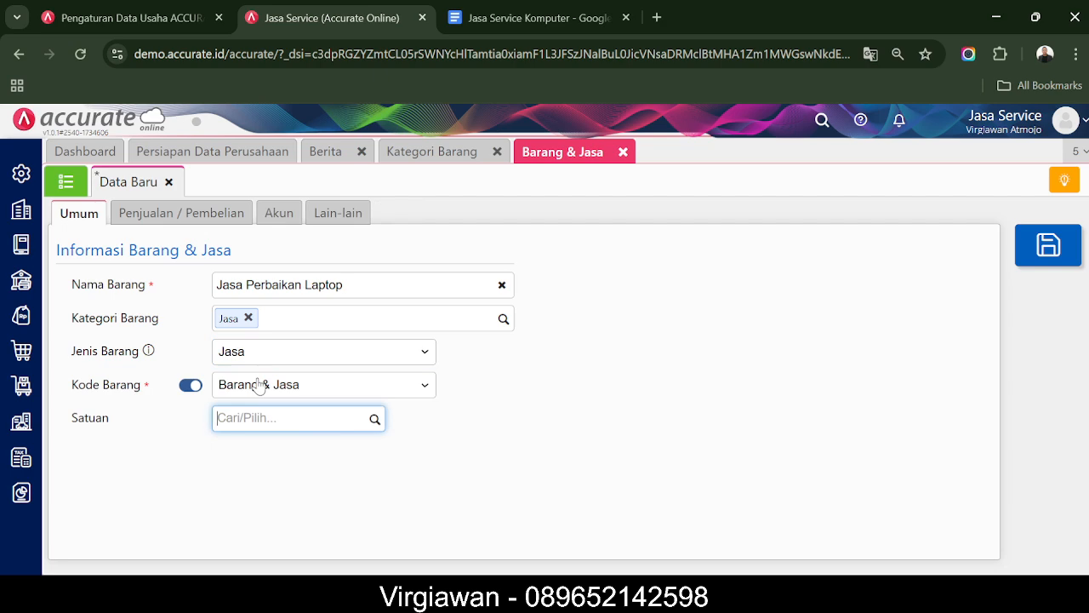
pyautogui.write('Unit')
pyautogui.click(290, 486)
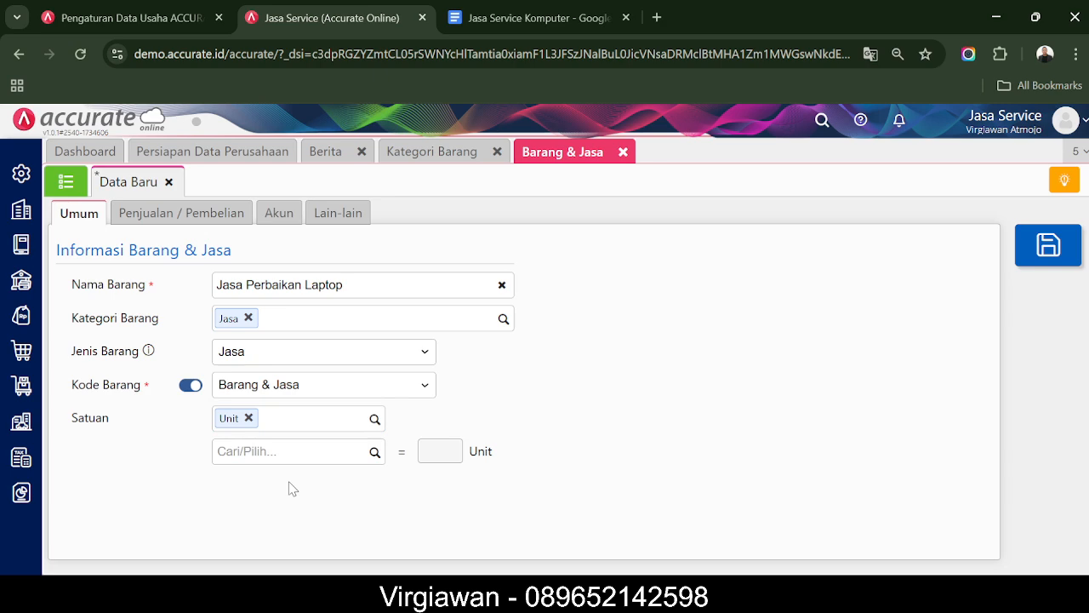
# Set the default selling price of Jasa Perbaikan Laptop to 100.000 per Unit
pyautogui.click(145, 223)
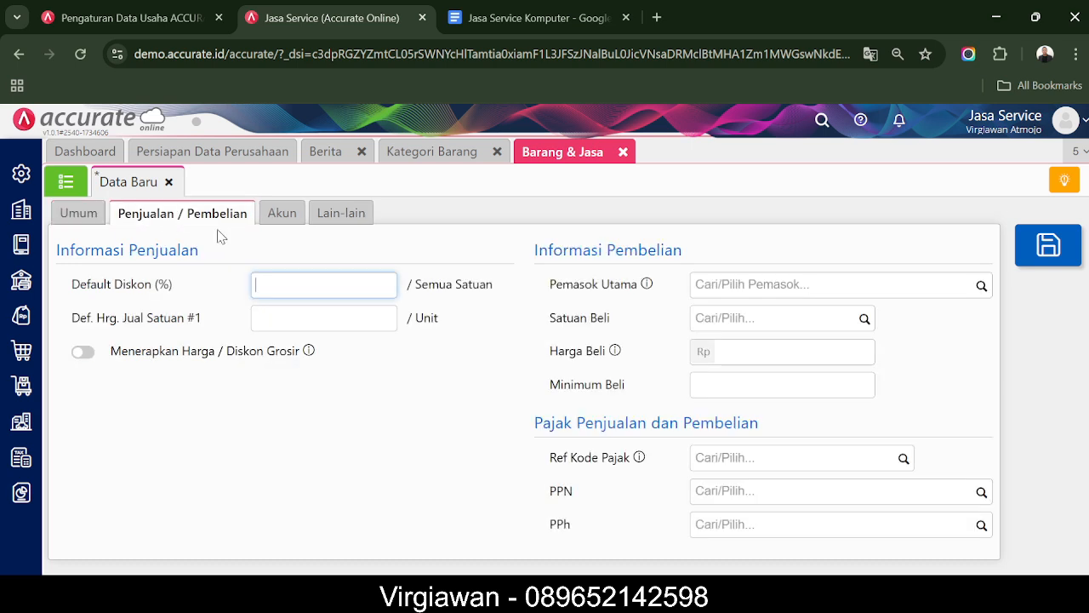
pyautogui.click(285, 315)
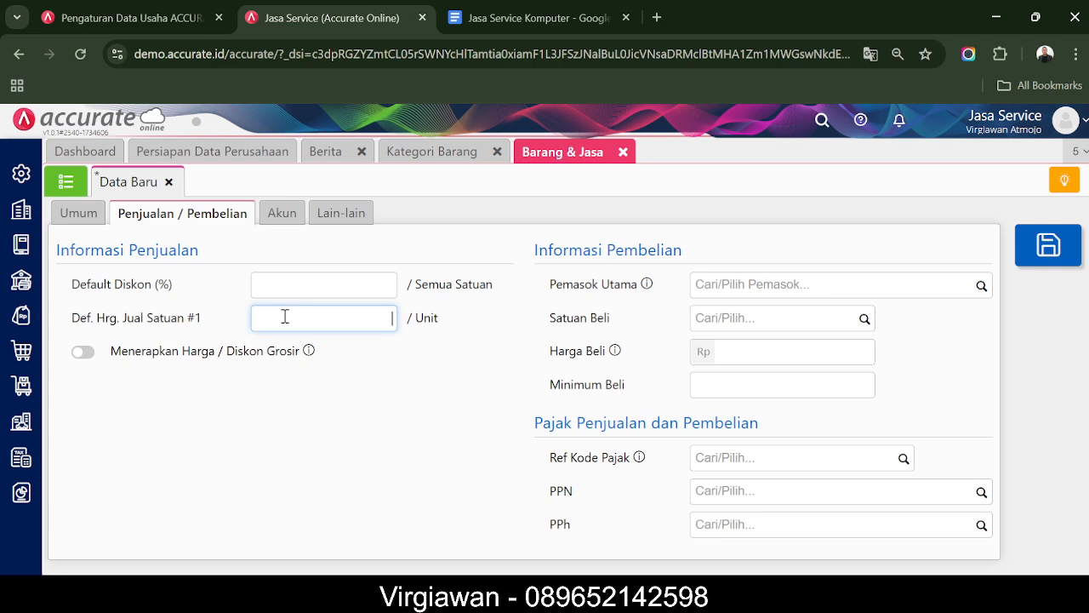
pyautogui.click(79, 213)
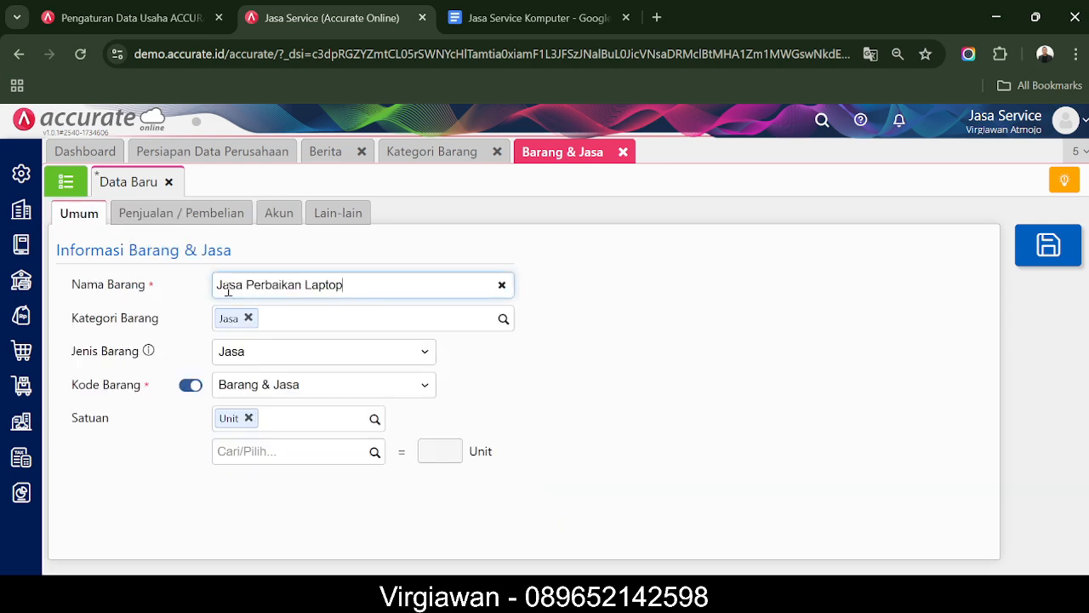
pyautogui.click(221, 220)
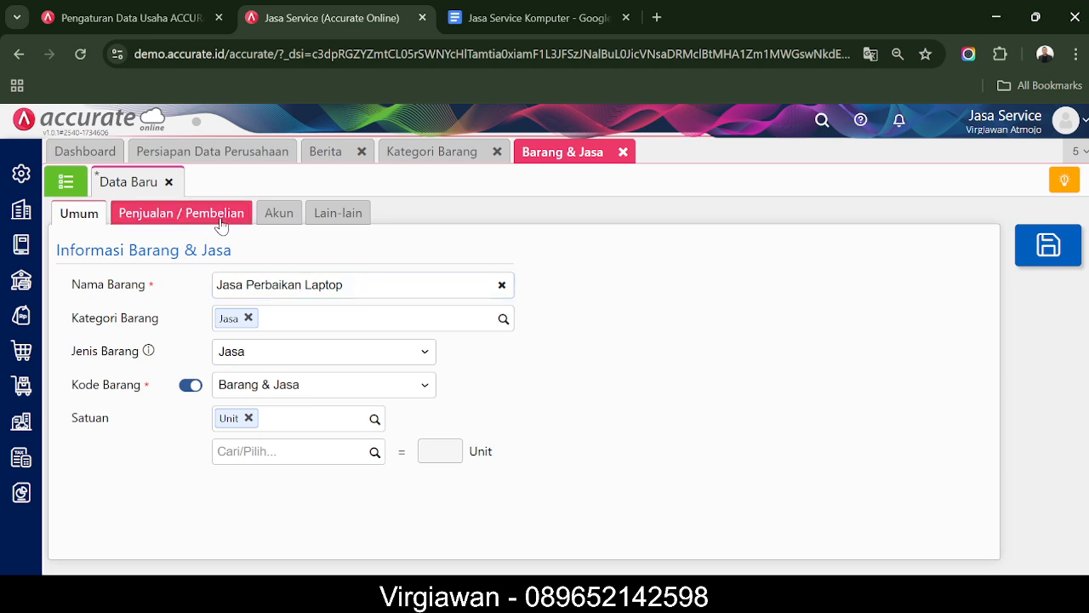
pyautogui.click(339, 316)
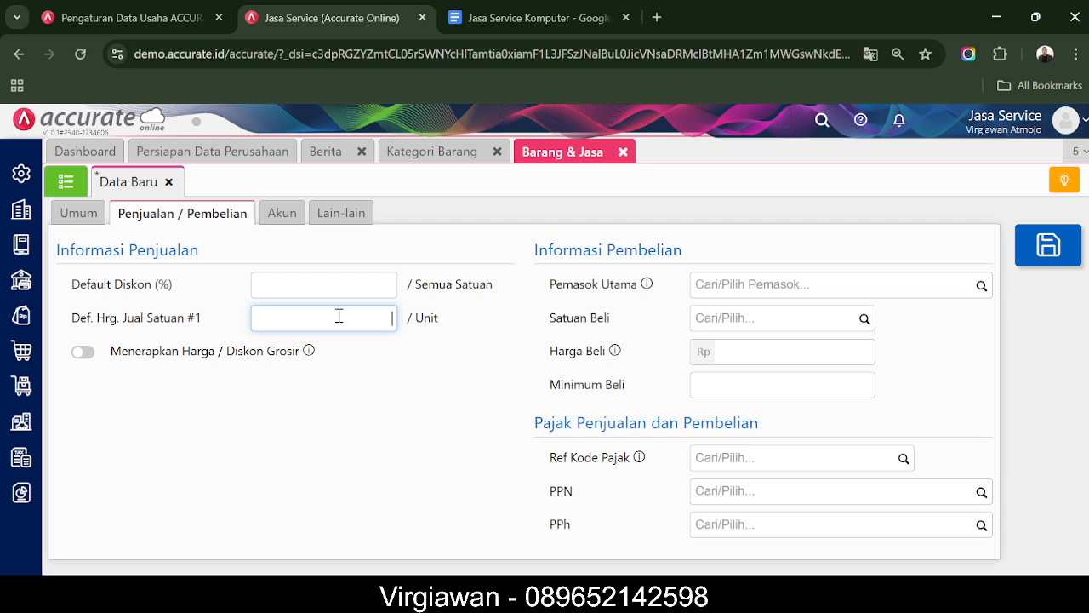
pyautogui.write('100.000')
pyautogui.click(402, 425)
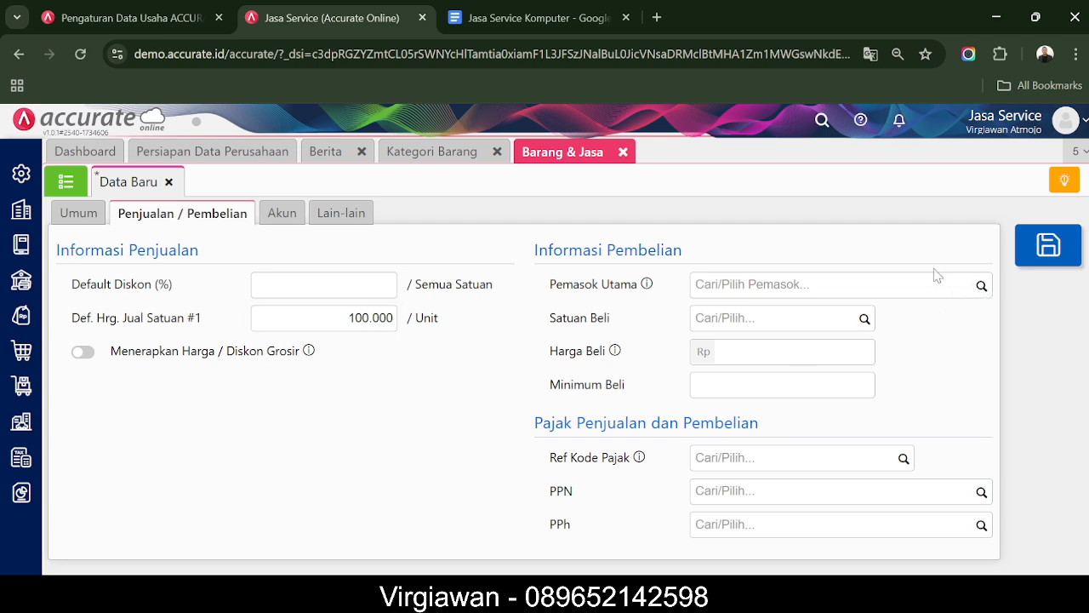
# Review the item's general details and look up the available choices for Pemasok Utama and PPh
pyautogui.click(82, 218)
pyautogui.click(222, 291)
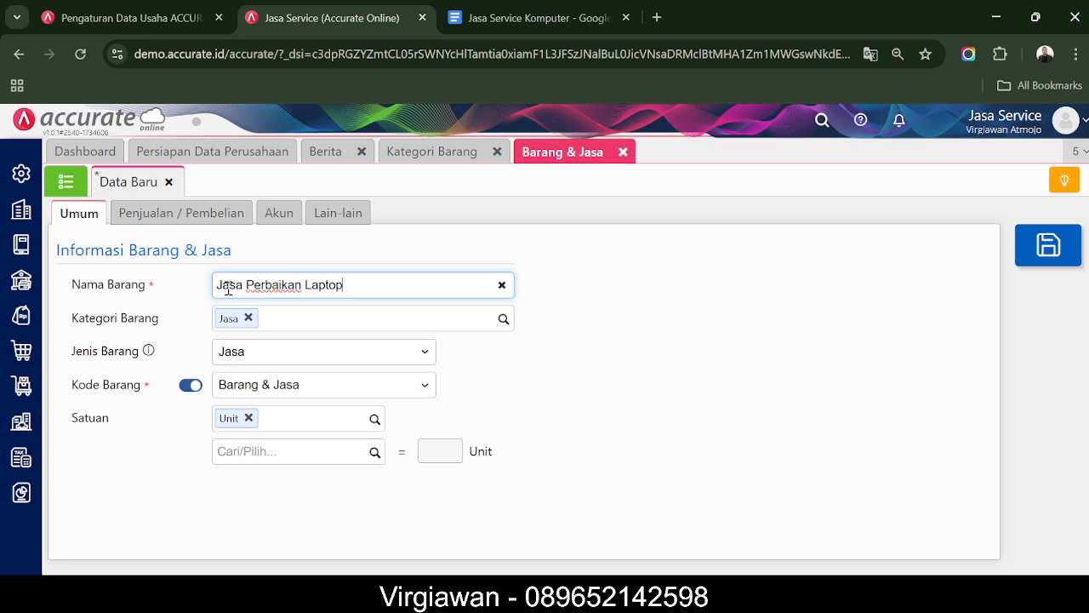
pyautogui.click(198, 223)
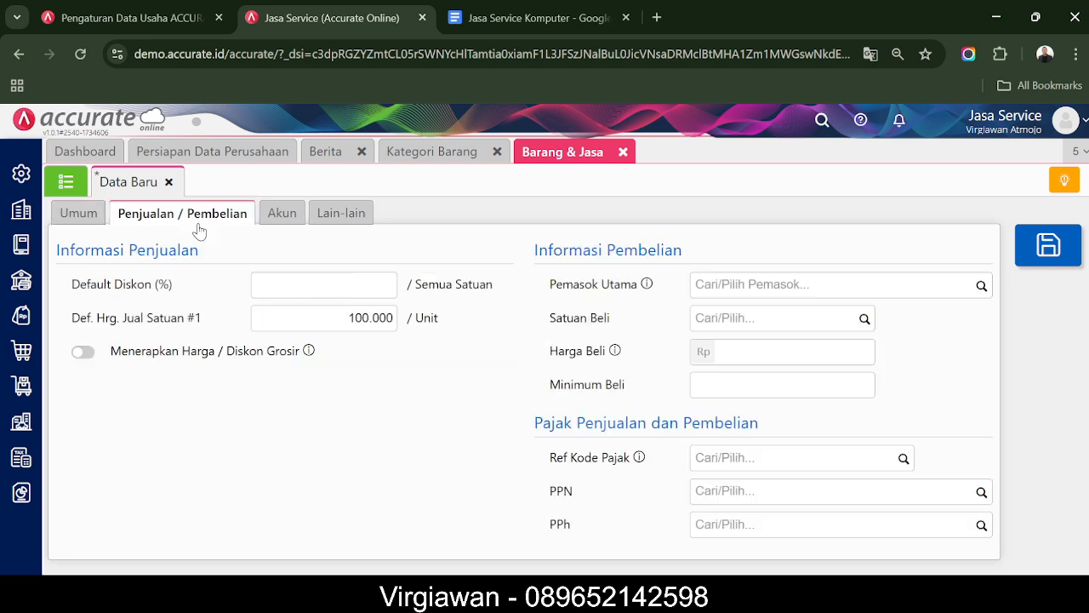
pyautogui.click(981, 286)
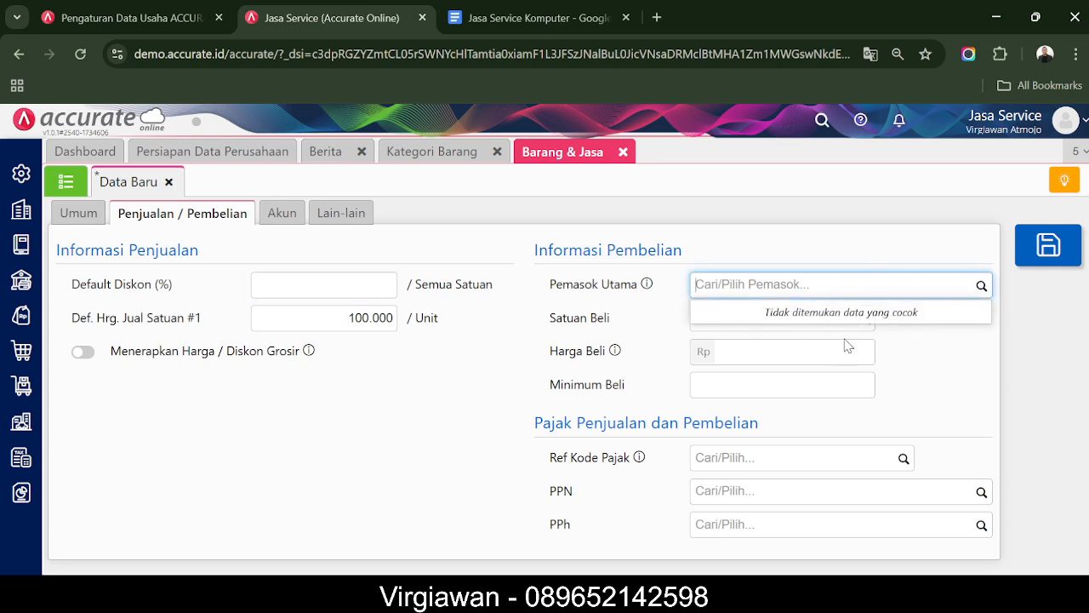
pyautogui.click(857, 249)
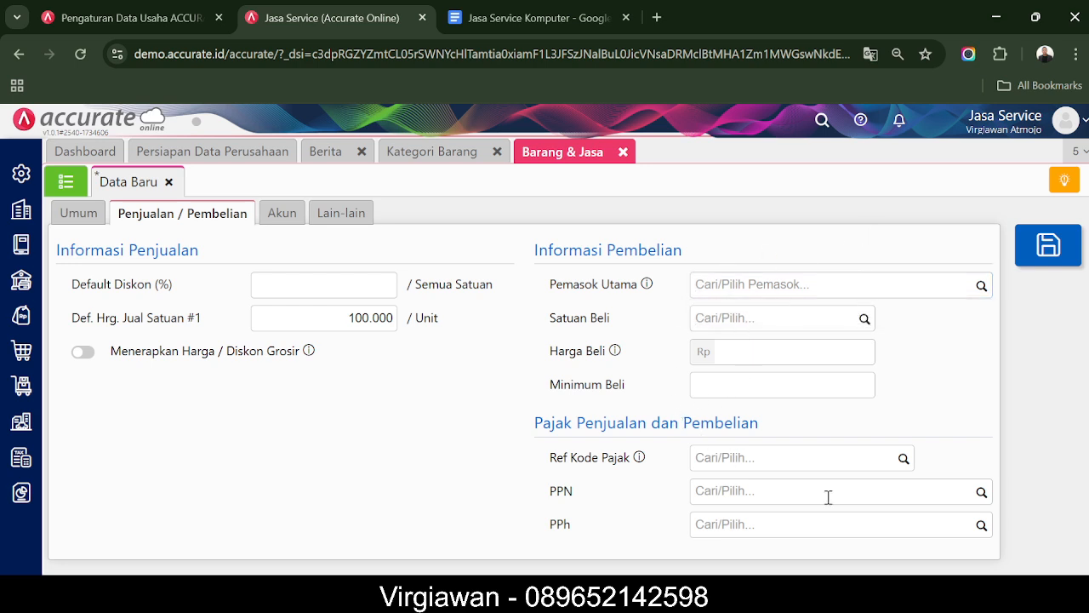
pyautogui.click(980, 525)
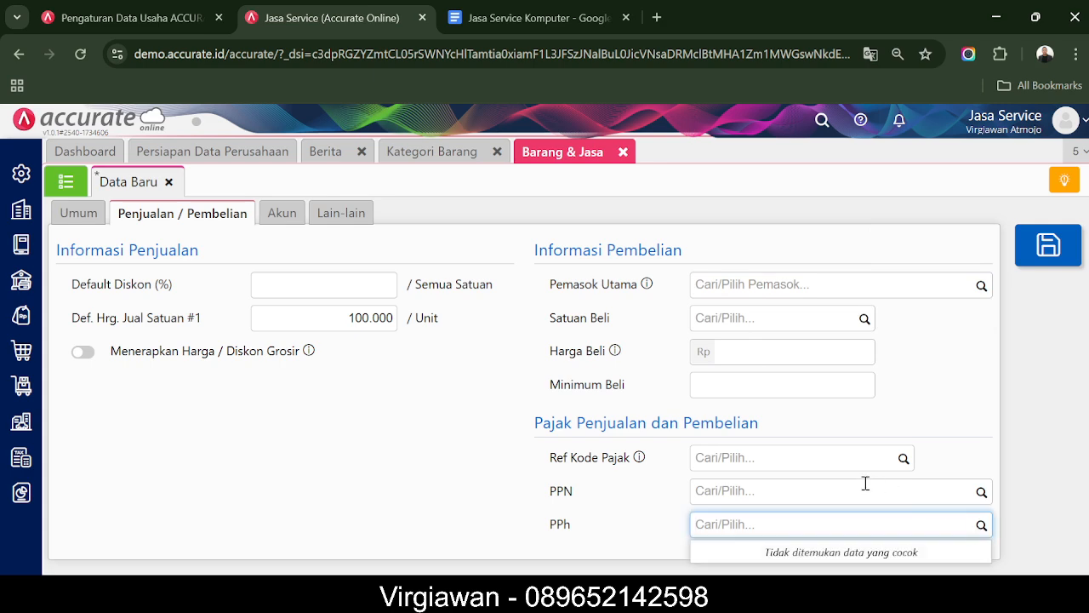
pyautogui.click(505, 455)
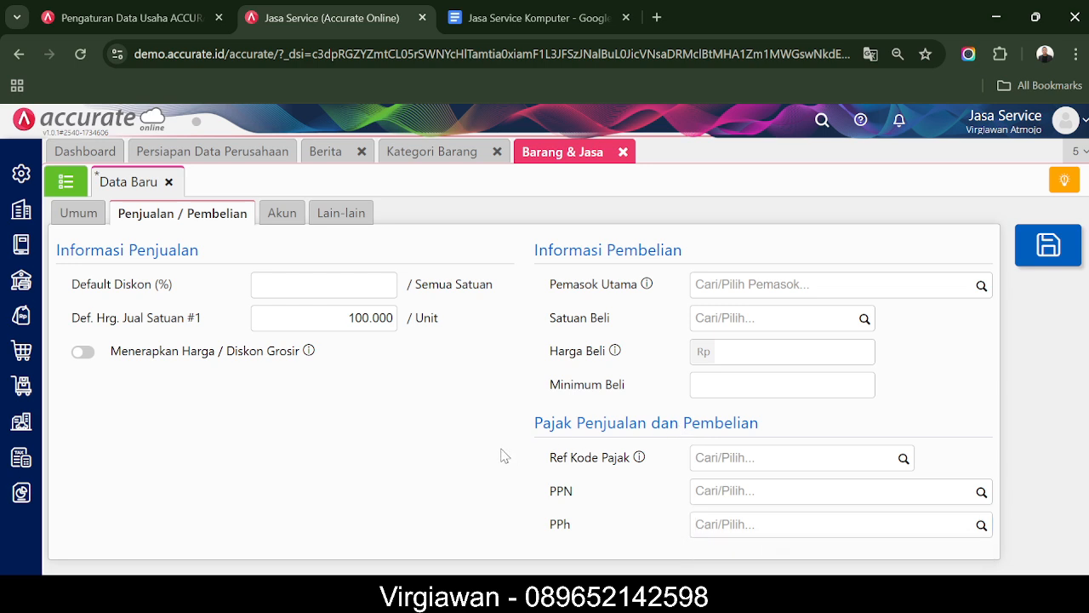
# Check the accounts assigned to Jasa Perbaikan Laptop and the item category list, and save the item
pyautogui.click(280, 213)
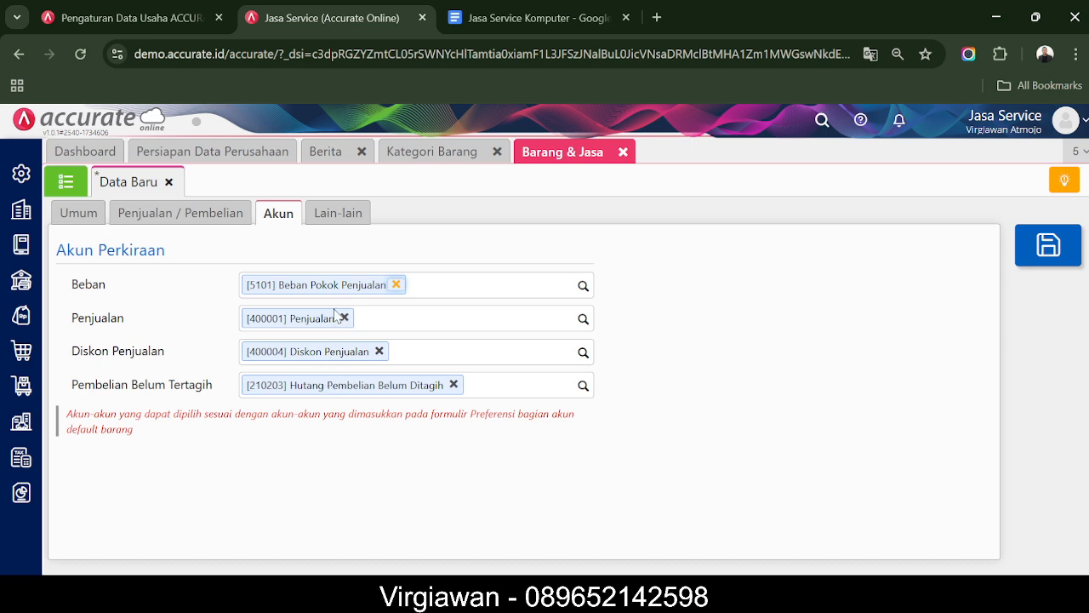
pyautogui.click(430, 151)
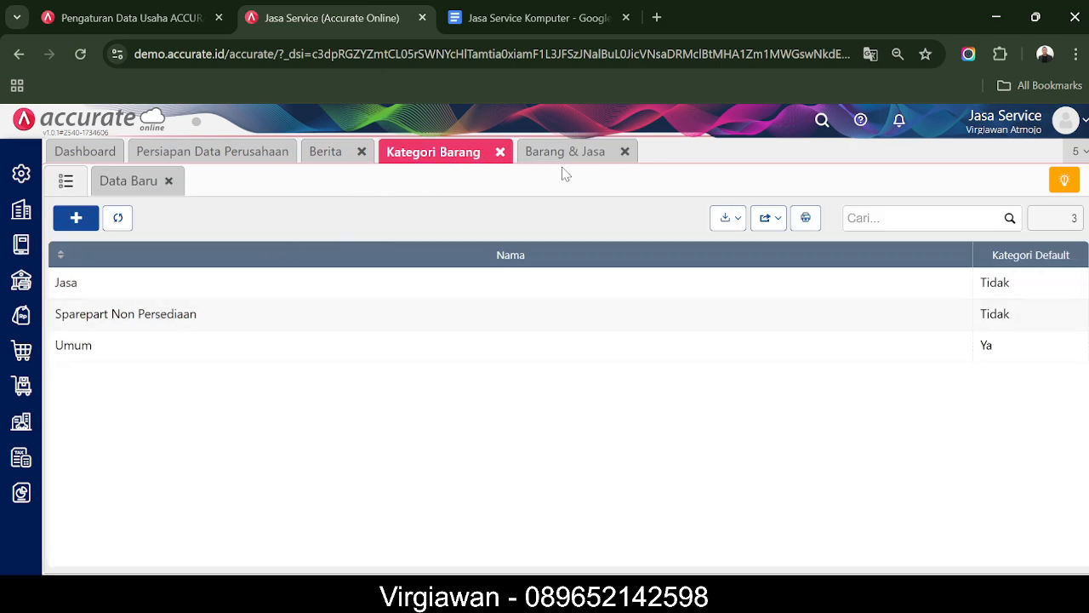
pyautogui.click(565, 153)
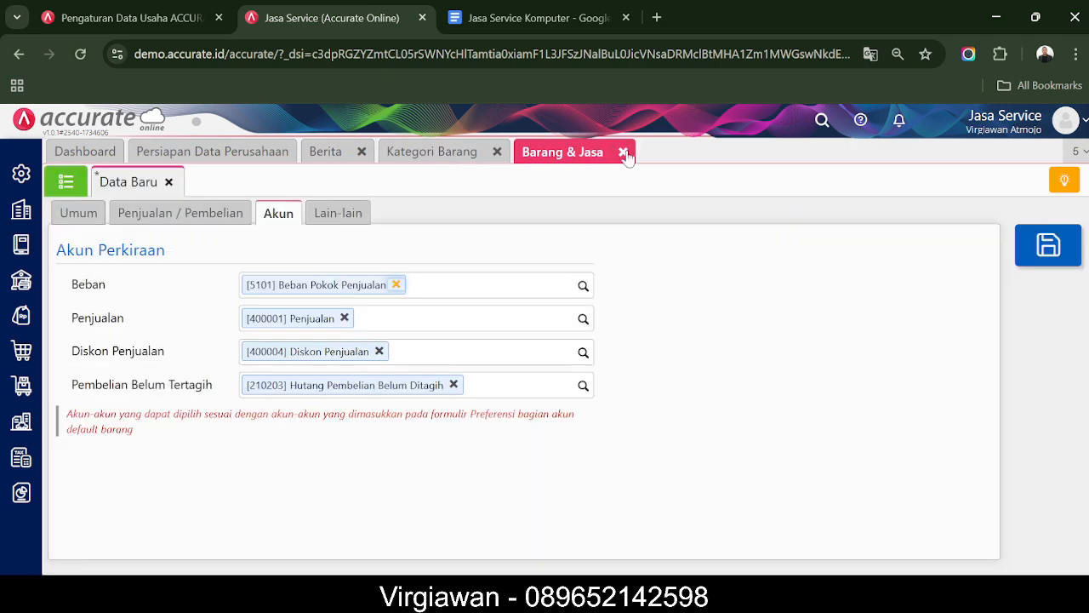
pyautogui.click(1049, 246)
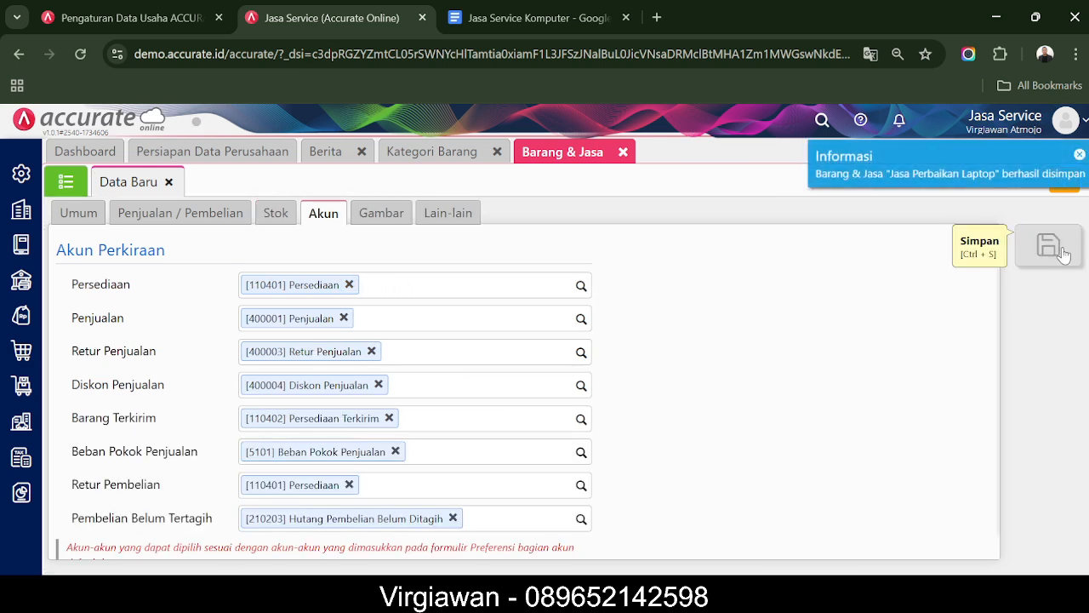
# Start a new item named Jasa Service HP and assign it to the Jasa category
pyautogui.click(68, 186)
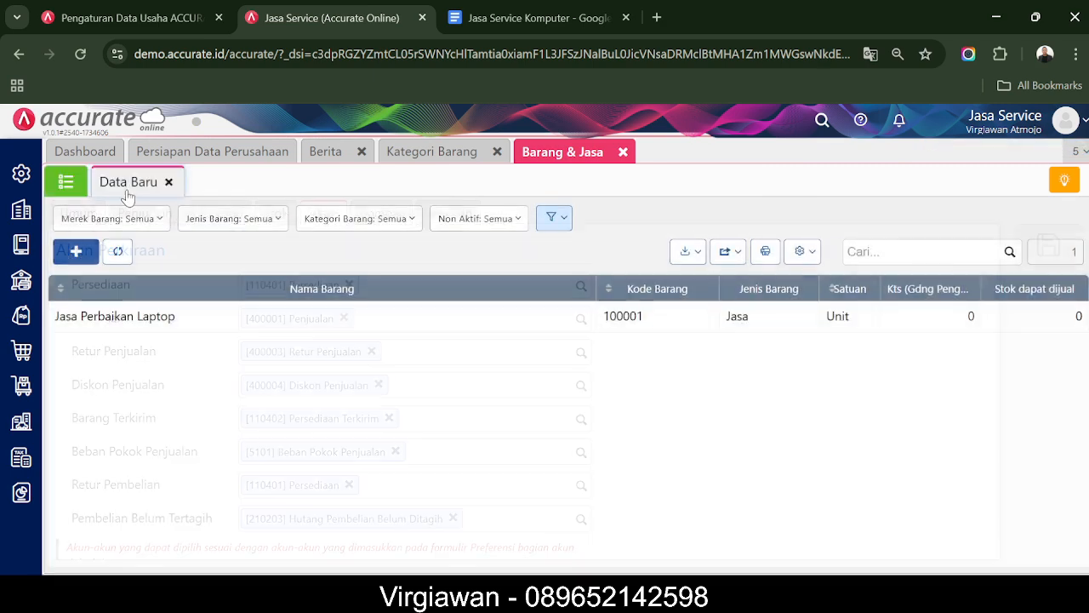
pyautogui.click(75, 219)
pyautogui.click(291, 283)
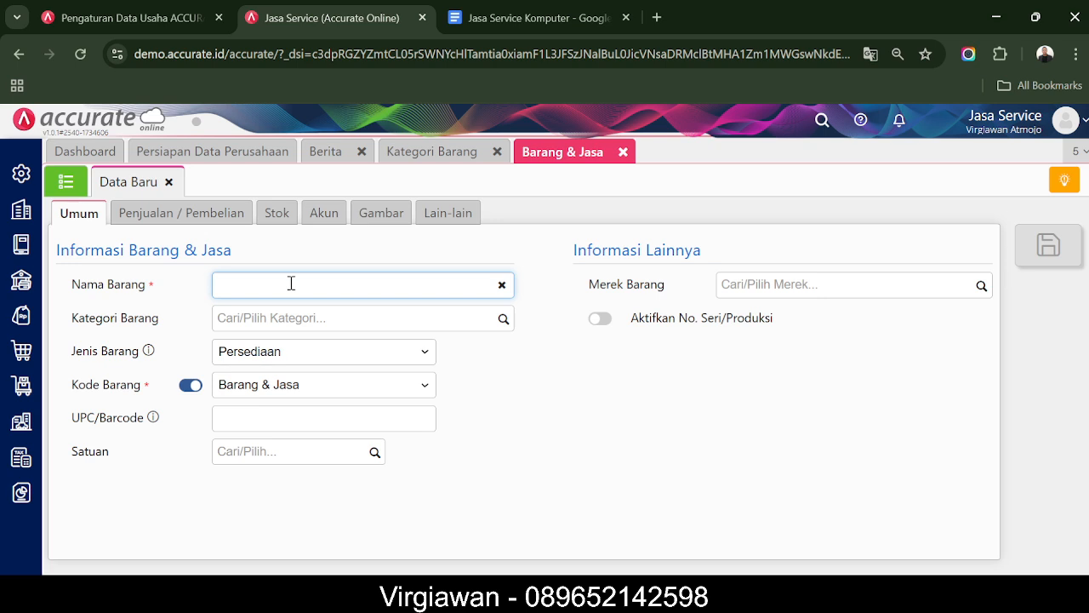
pyautogui.write('Jasa Service HP')
pyautogui.click(348, 321)
pyautogui.write('jasa')
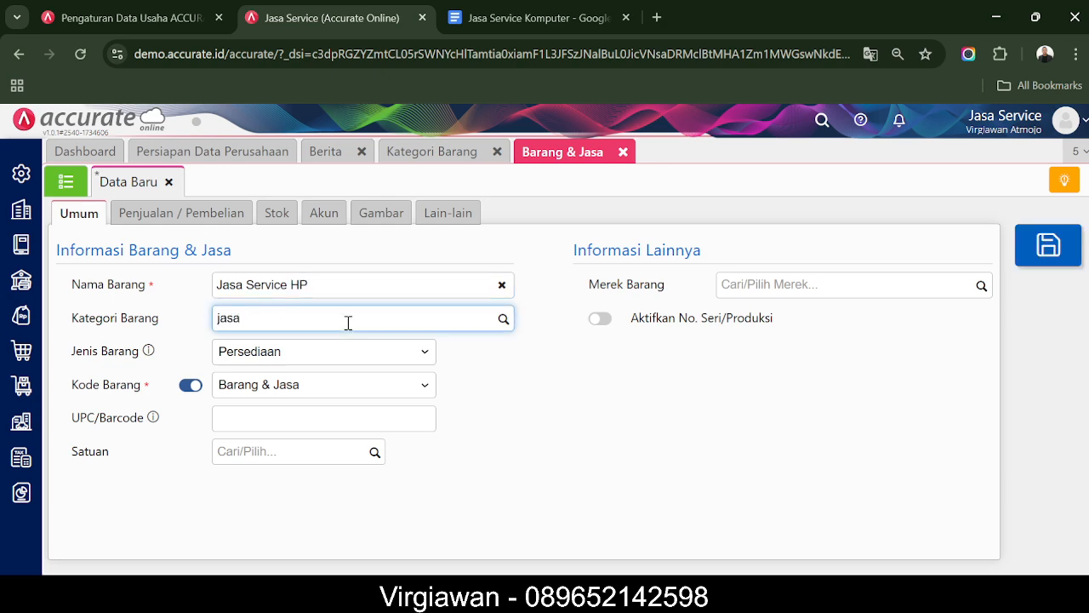
pyautogui.click(287, 358)
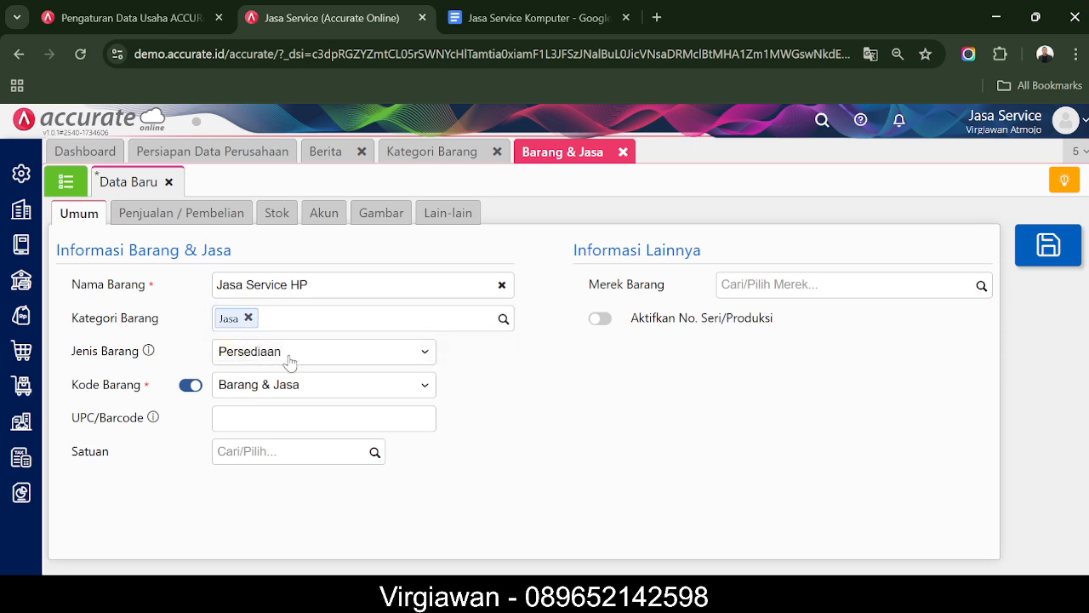
# Set the phone service item's Jenis Barang to Jasa and its Satuan to Unit
pyautogui.click(261, 449)
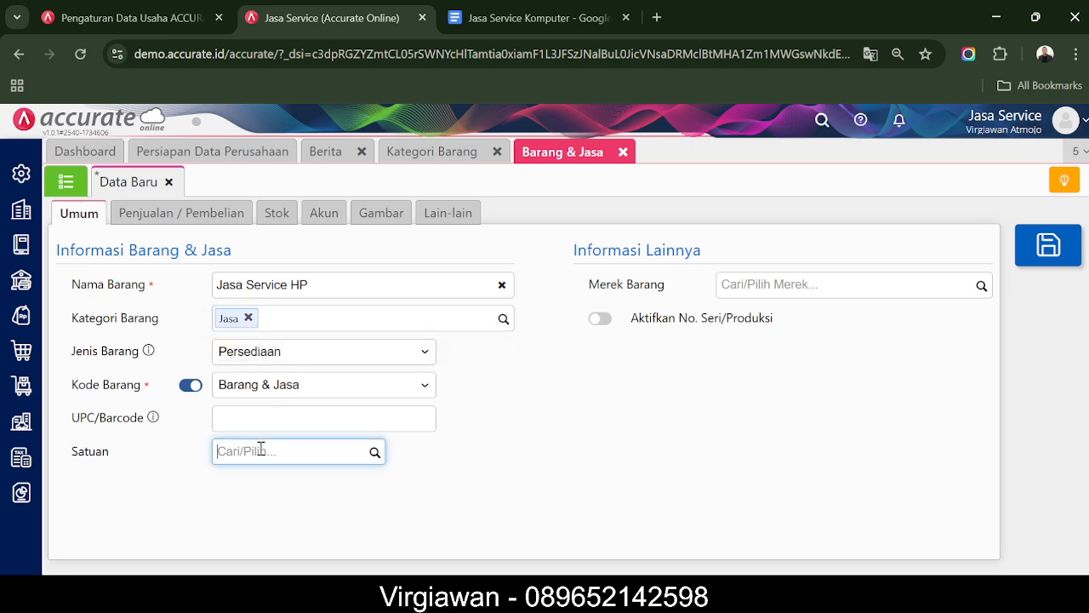
pyautogui.click(338, 355)
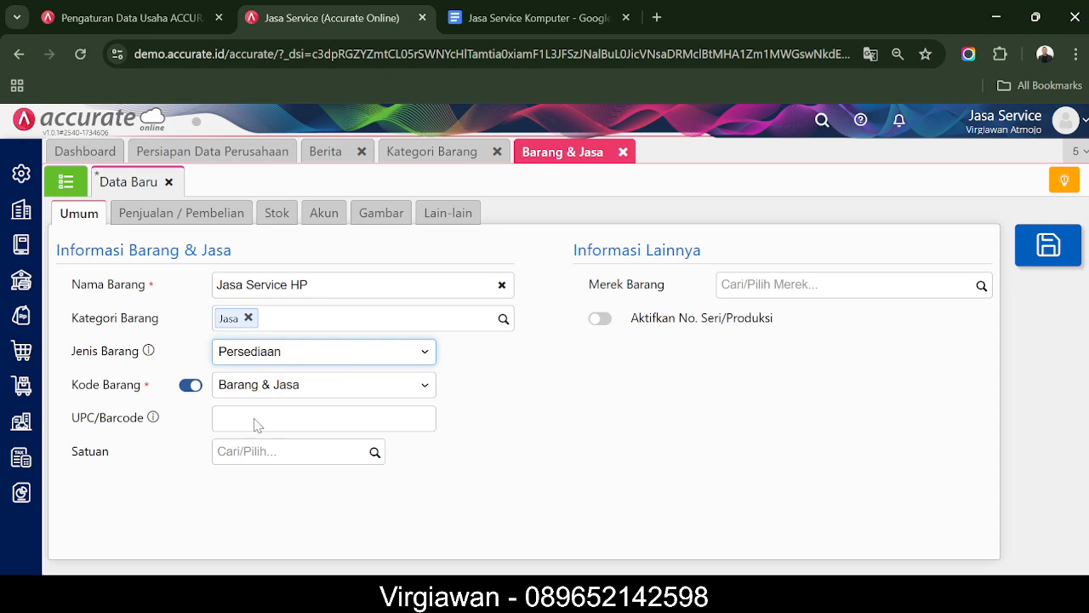
pyautogui.click(258, 425)
pyautogui.click(273, 430)
pyautogui.write('Unit')
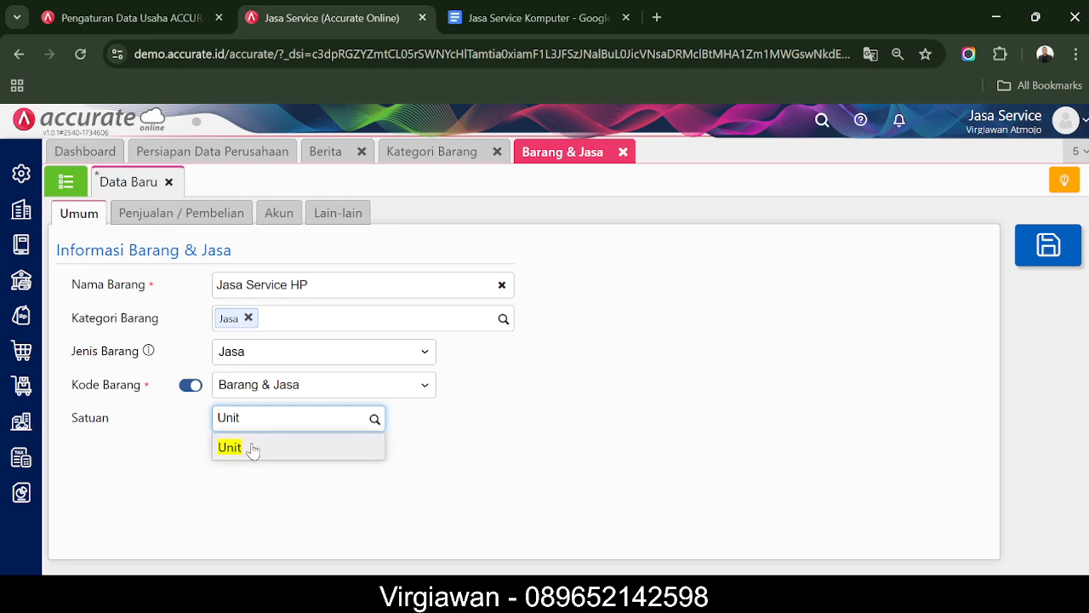
pyautogui.click(249, 448)
# Set the default selling price of Jasa Service HP to 75.000 per Unit, save the item and return to the item list
pyautogui.click(236, 211)
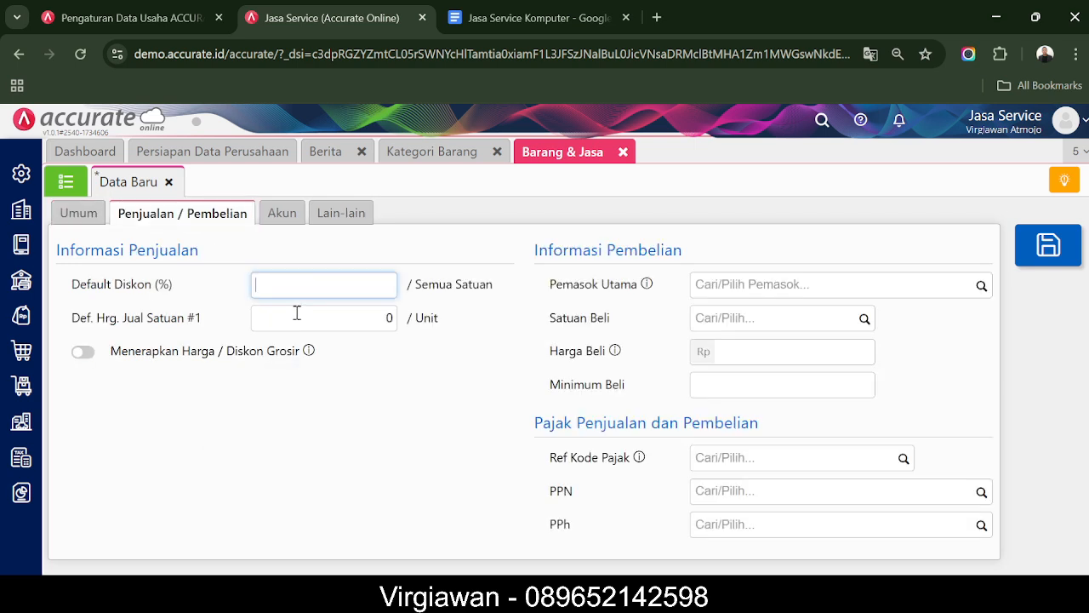
pyautogui.click(297, 314)
pyautogui.doubleClick(297, 314)
pyautogui.write('750000')
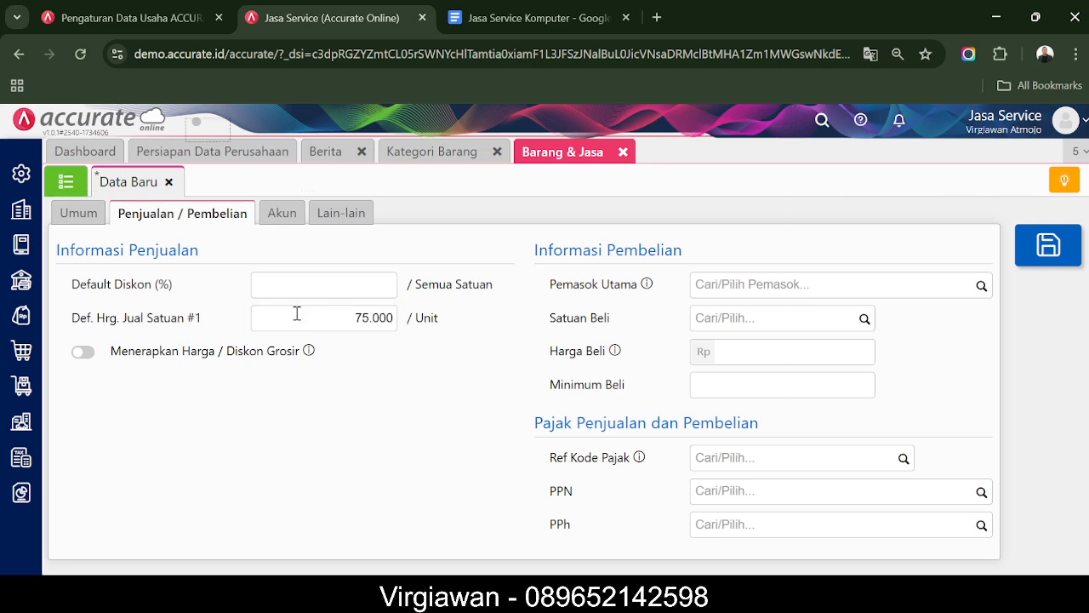
pyautogui.hotkey('ctrl', 's')
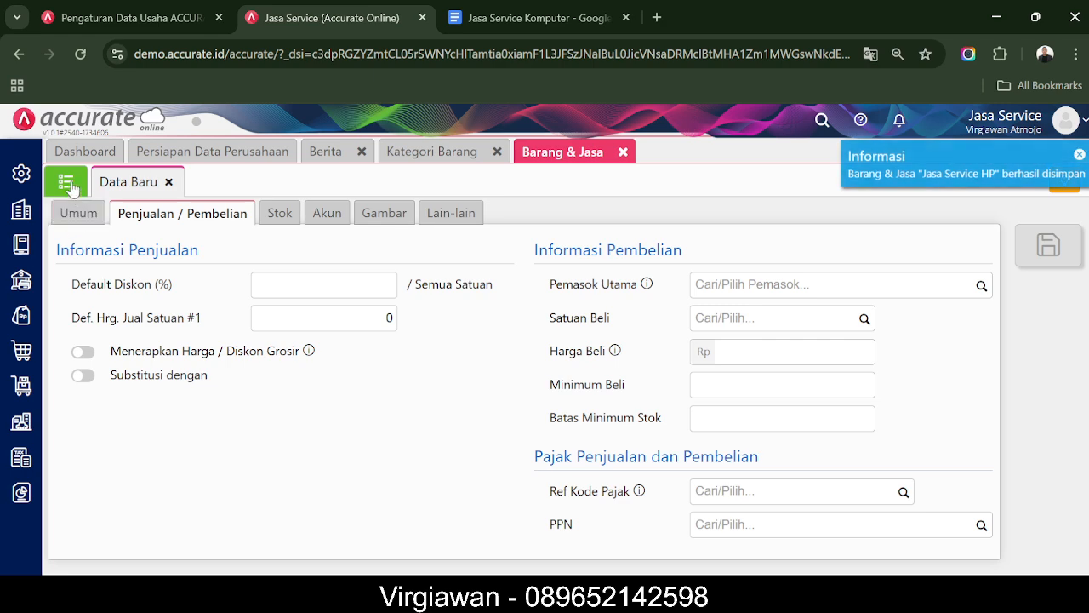
pyautogui.click(71, 187)
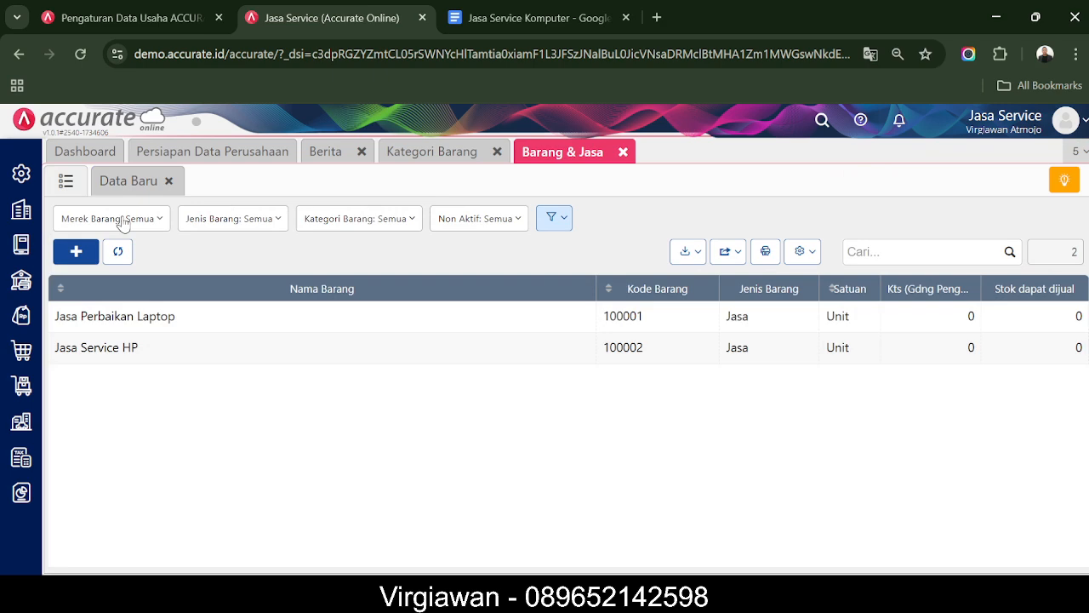
# Start another new item and enter Sparepart Non Persediaan as its Nama Barang
pyautogui.click(111, 181)
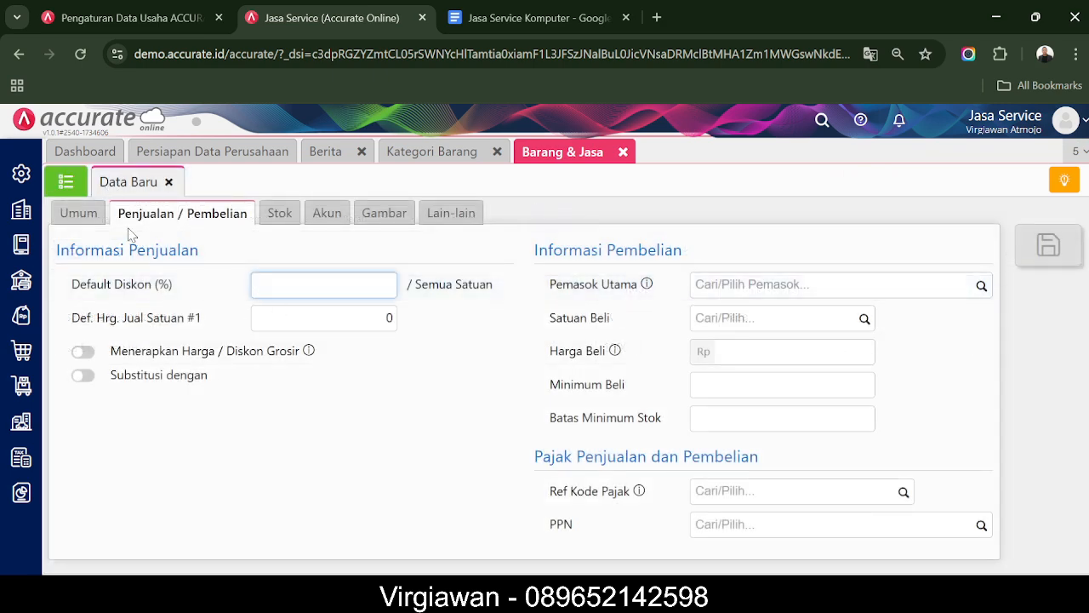
pyautogui.click(83, 218)
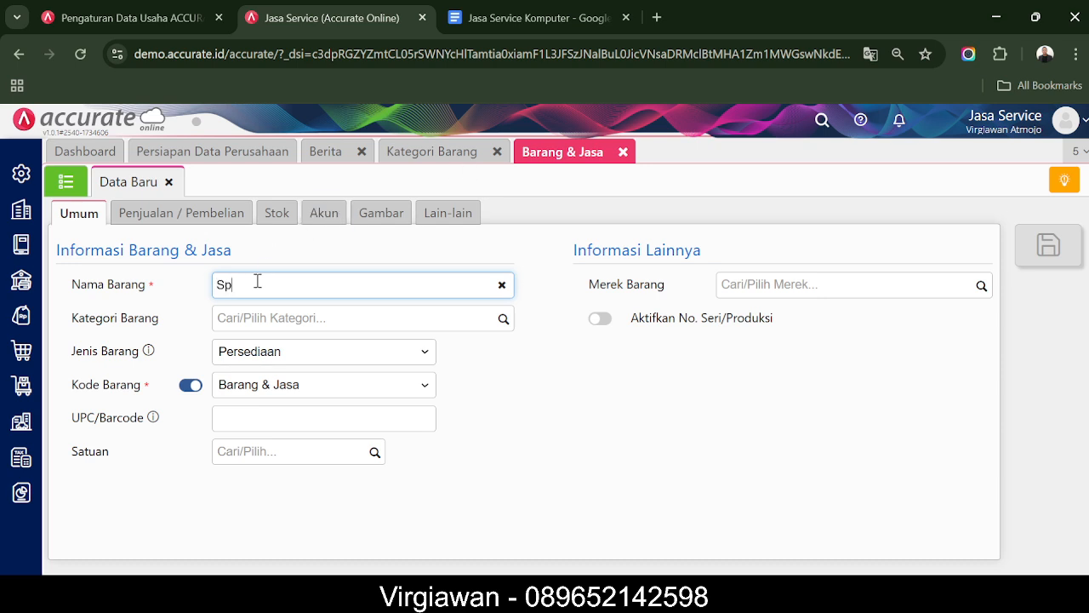
pyautogui.write('Sparepart Non Persediaan')
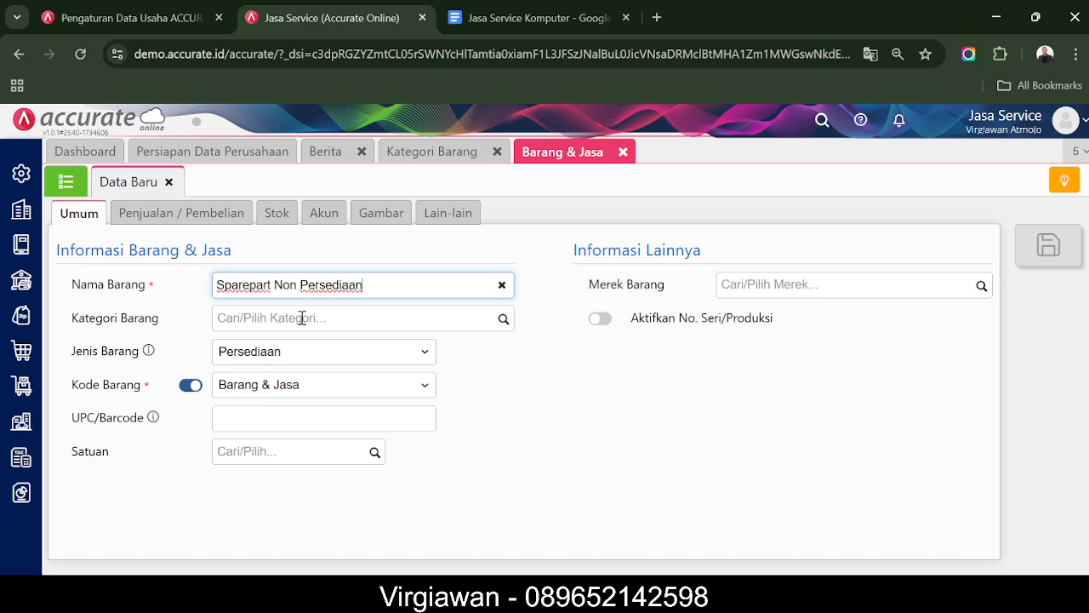
# Replace the new item's name with Spare part SSD and assign it to the Sparepart Non Persediaan category
pyautogui.tripleClick(388, 290)
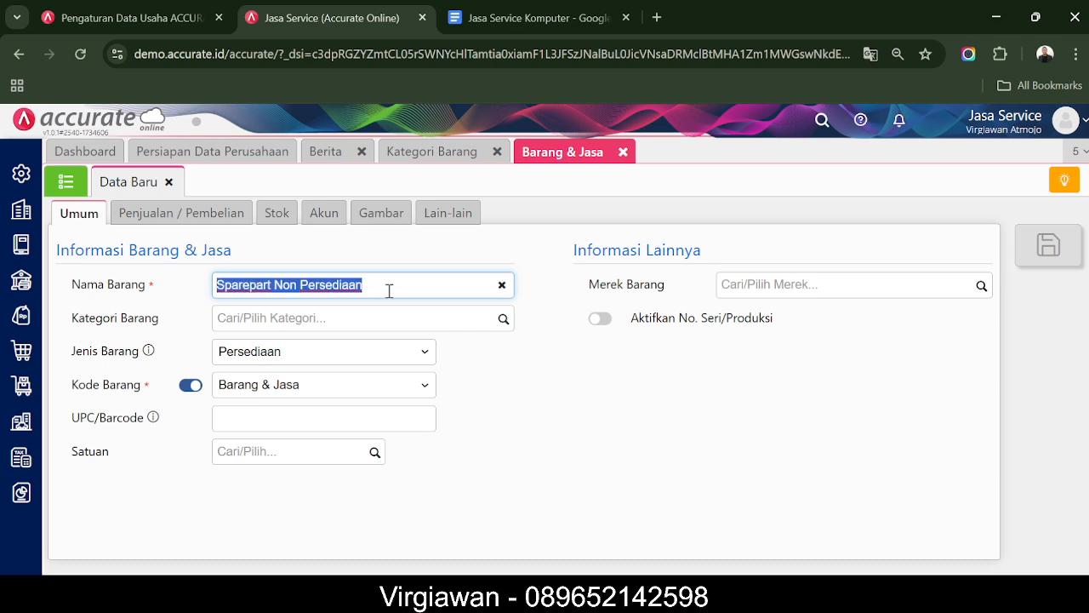
pyautogui.write('Spa')
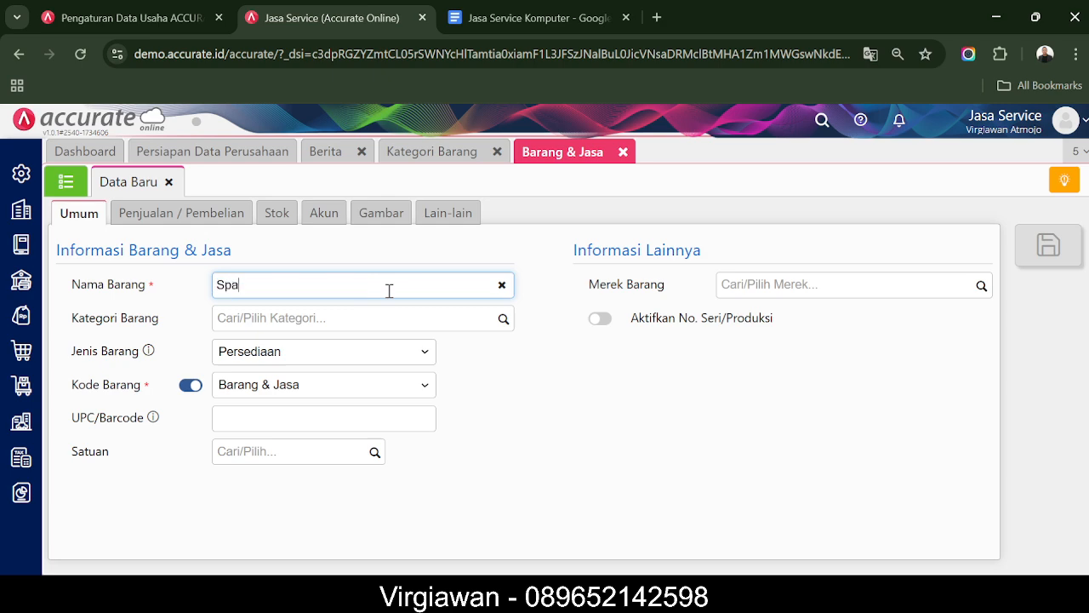
pyautogui.write('repart')
pyautogui.doubleClick(251, 289)
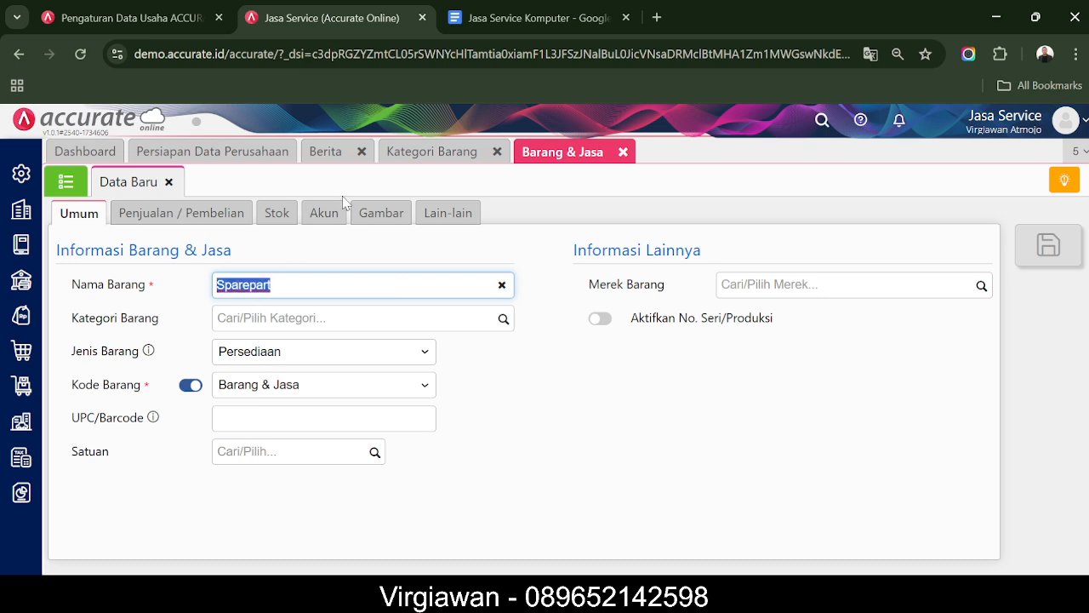
pyautogui.write('Spare part')
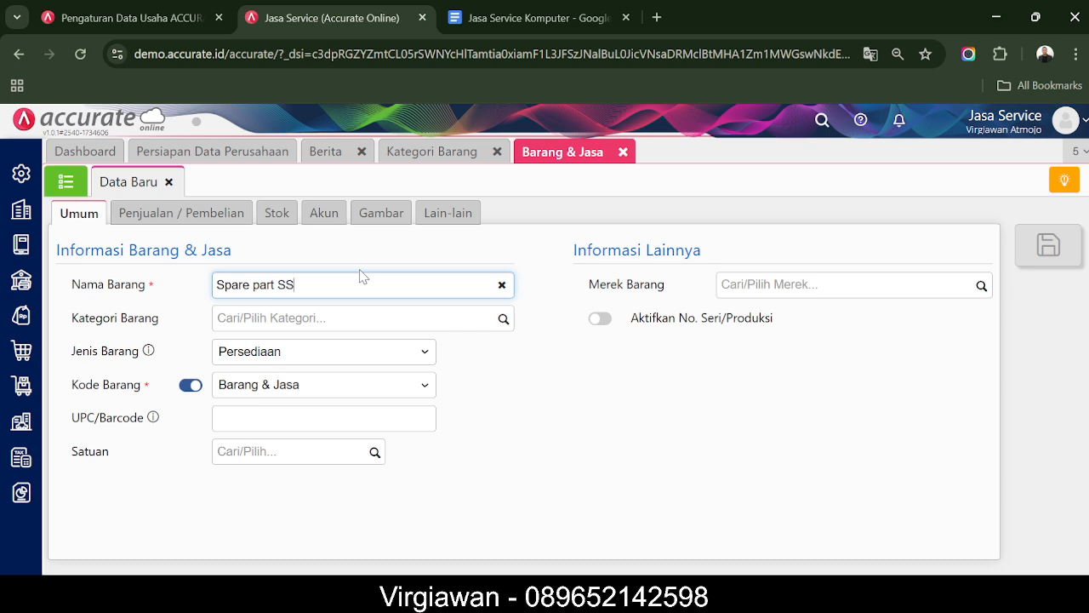
pyautogui.click(317, 316)
pyautogui.click(502, 318)
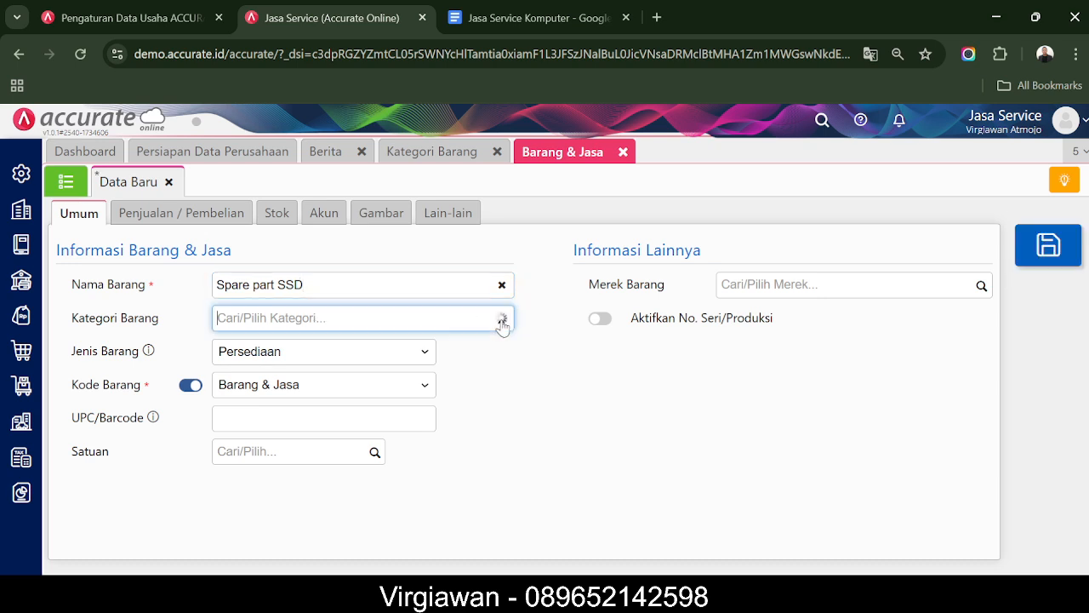
pyautogui.click(293, 375)
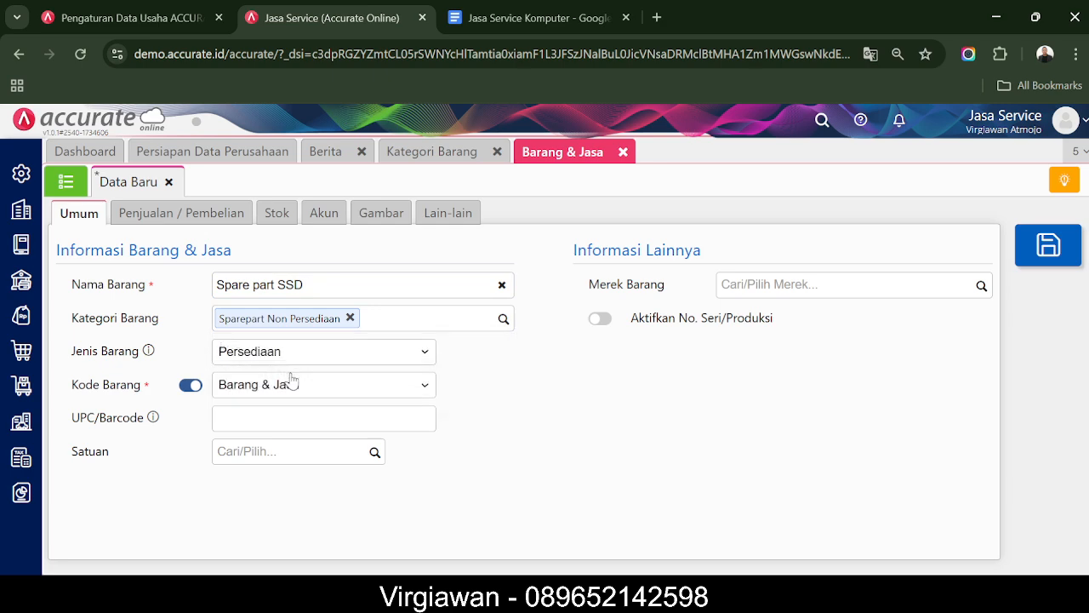
# Set the SSD item's Jenis Barang to Non Persediaan and its Satuan to PCS
pyautogui.click(267, 361)
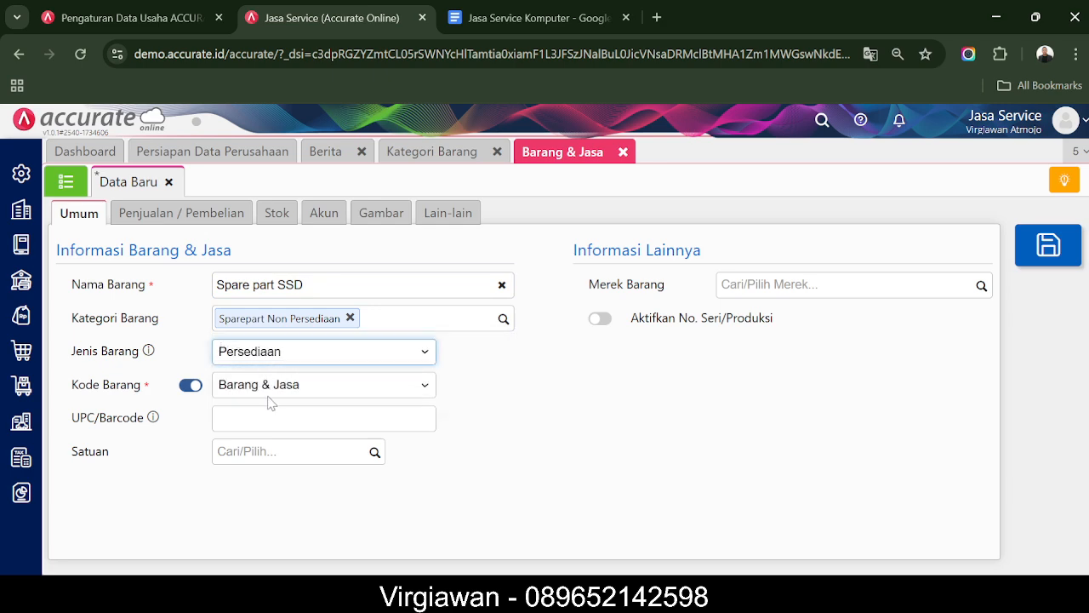
pyautogui.click(270, 403)
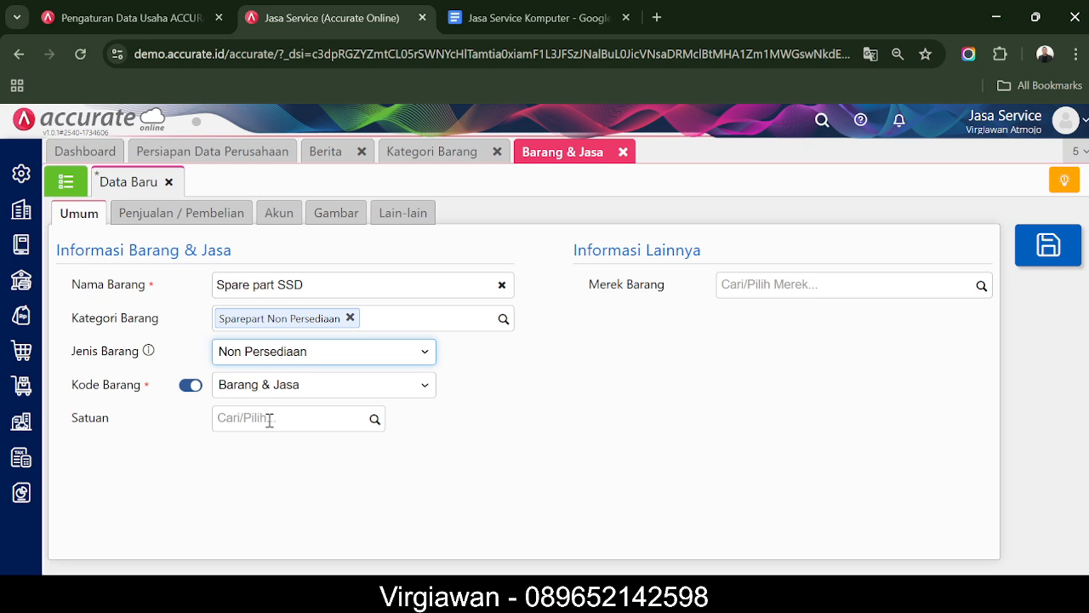
pyautogui.click(269, 418)
pyautogui.write('uni')
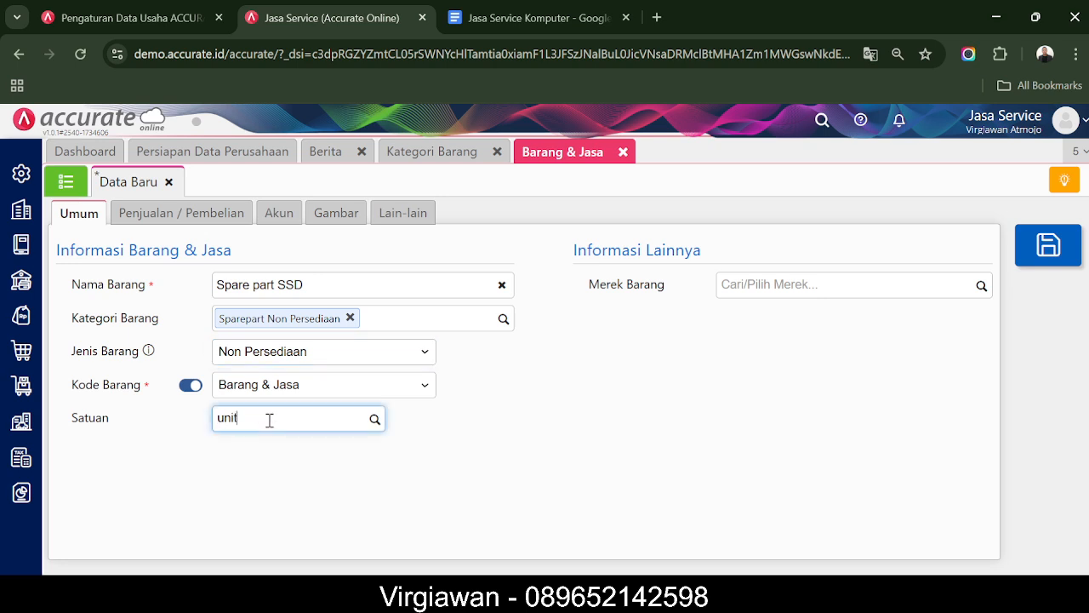
pyautogui.write('t')
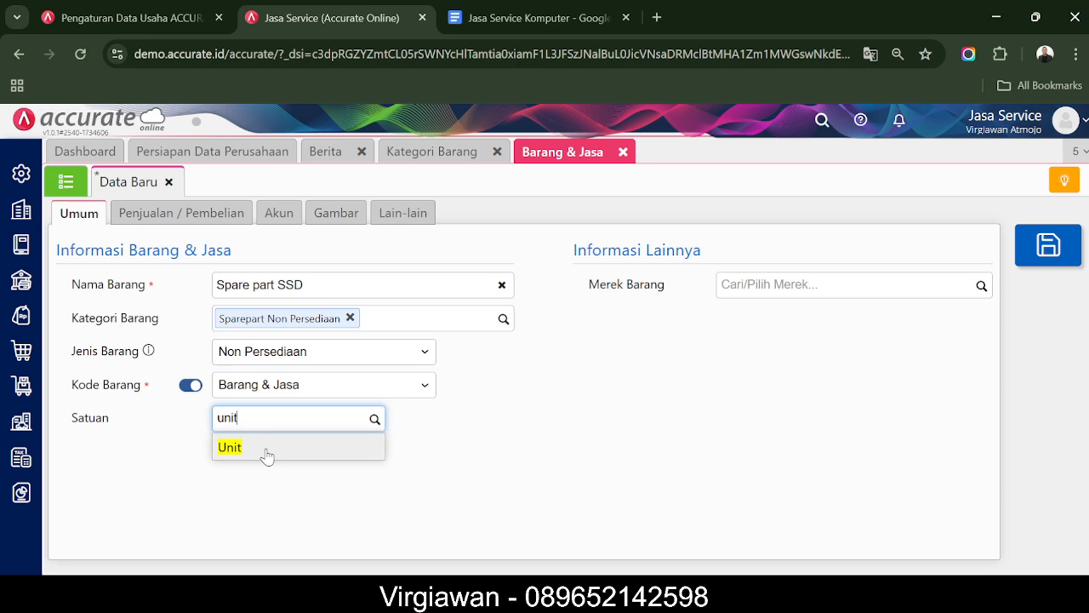
pyautogui.click(267, 447)
pyautogui.click(249, 417)
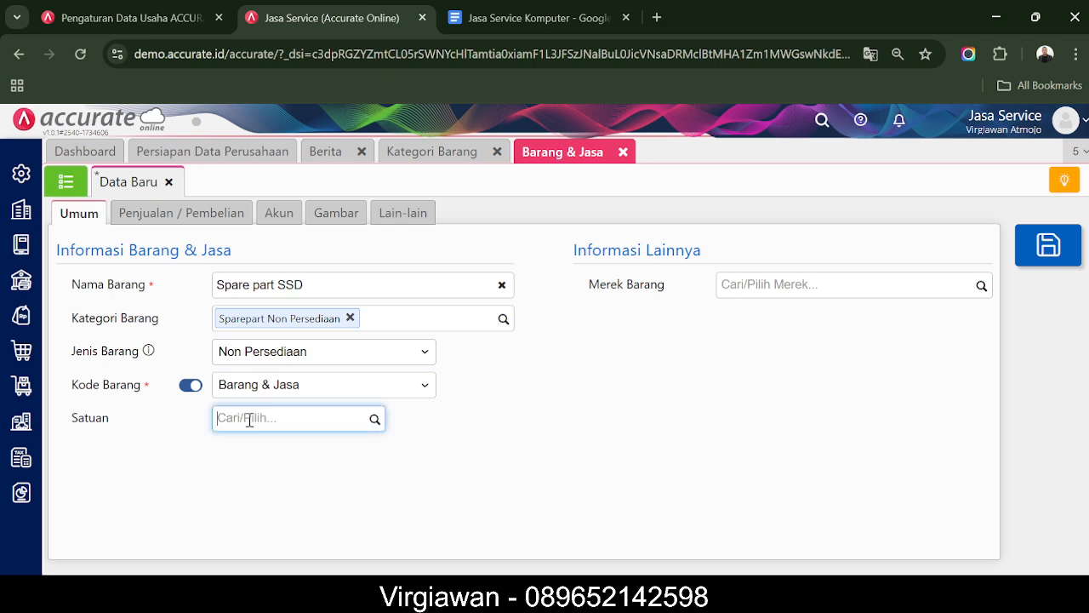
pyautogui.write('pcs')
pyautogui.click(241, 456)
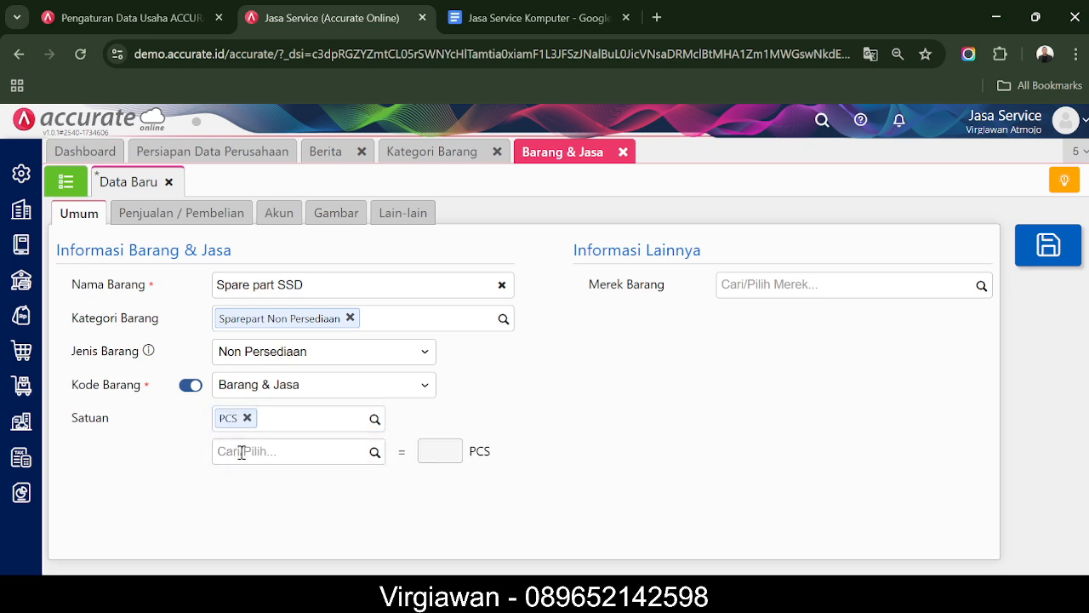
# Set the default selling price of Spare part SSD to 350.000 per PCS and save the item
pyautogui.click(188, 211)
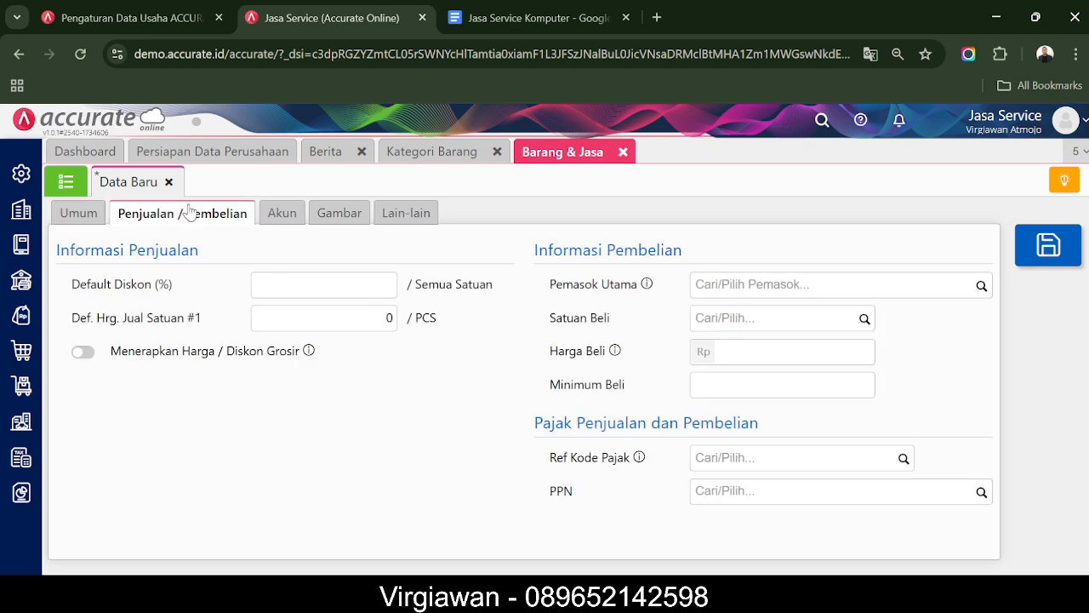
pyautogui.click(367, 323)
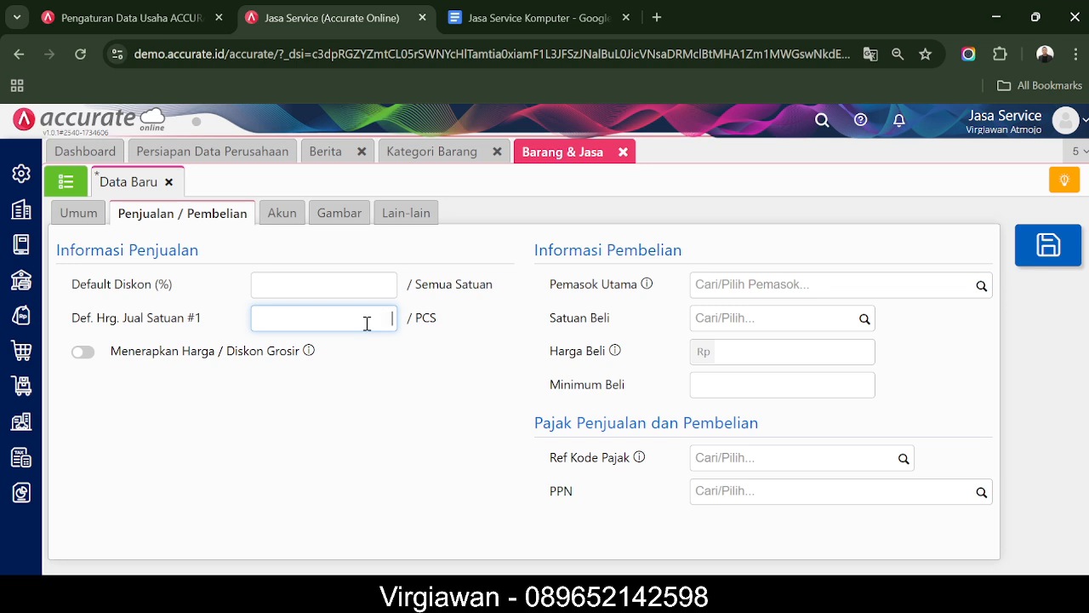
pyautogui.write('35.000')
pyautogui.click(419, 467)
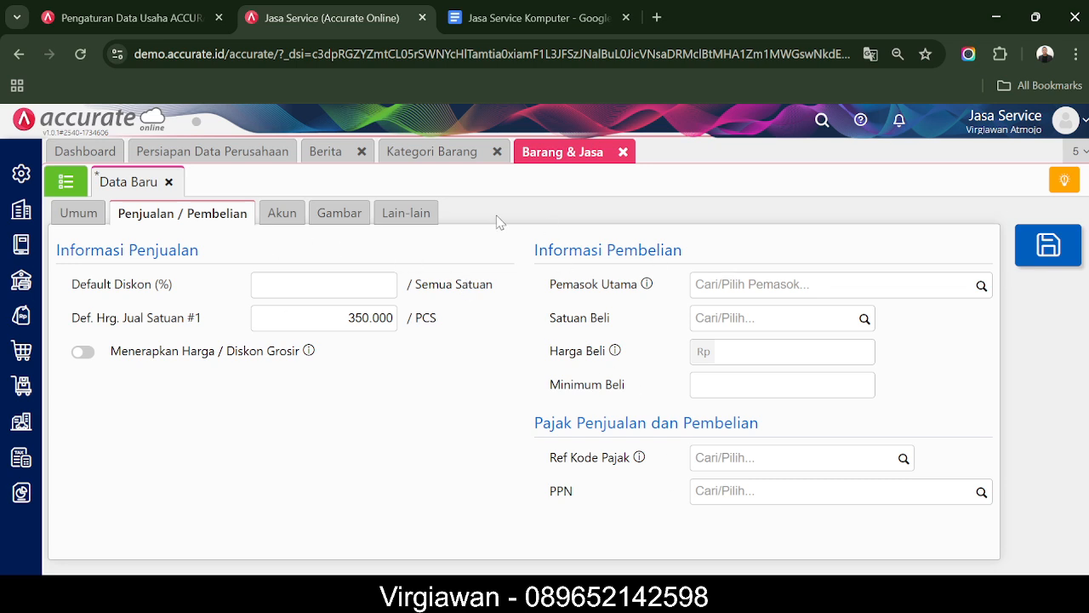
pyautogui.click(1047, 246)
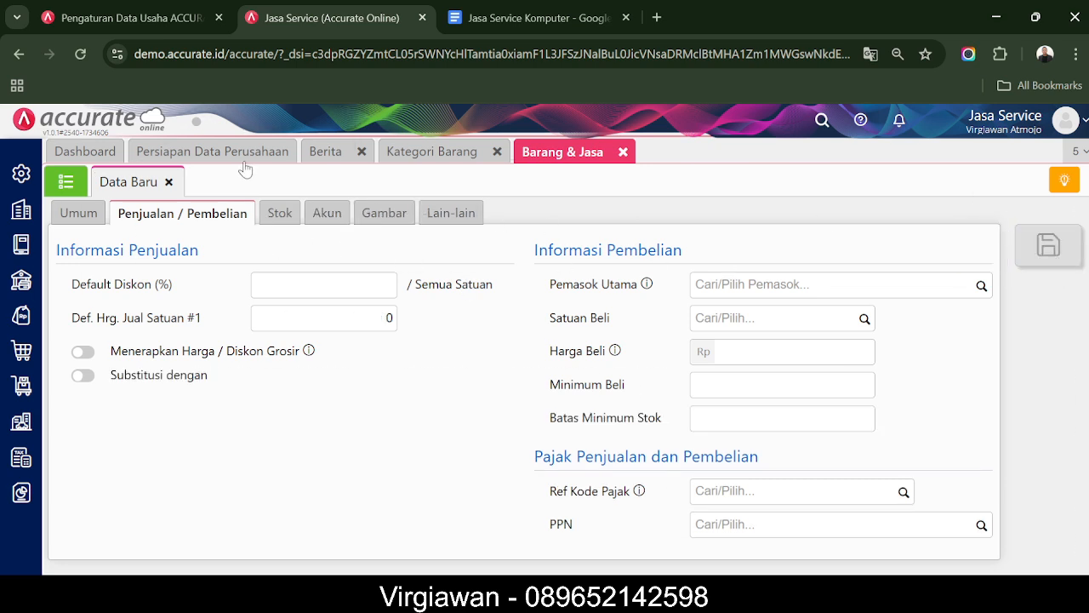
# Name the new item Sparepart RAM Non Persediaan and assign it to the Sparepart Non Persediaan category
pyautogui.click(60, 219)
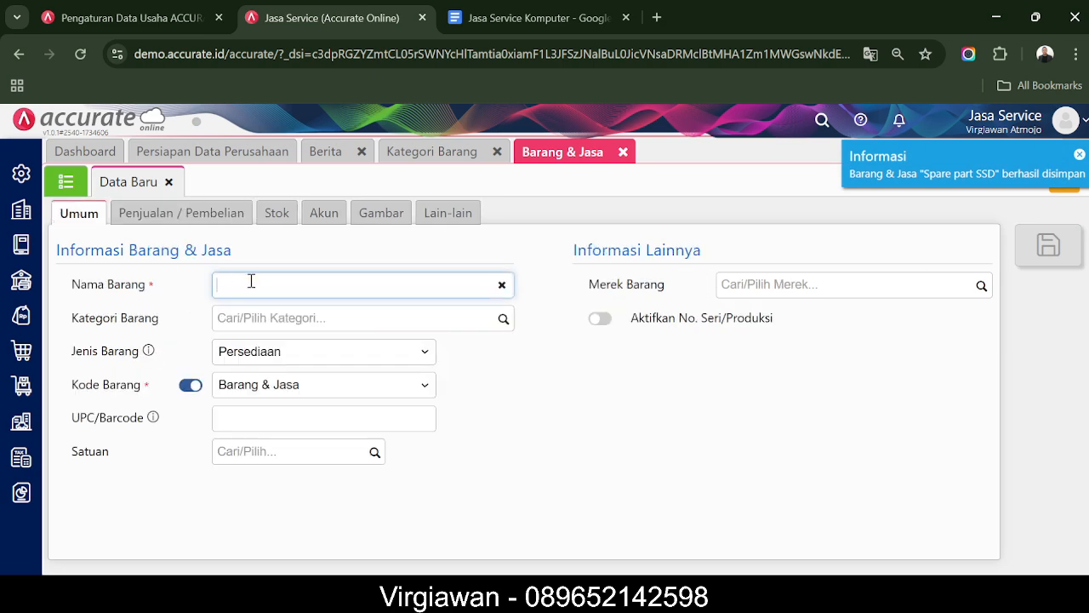
pyautogui.write('Spa')
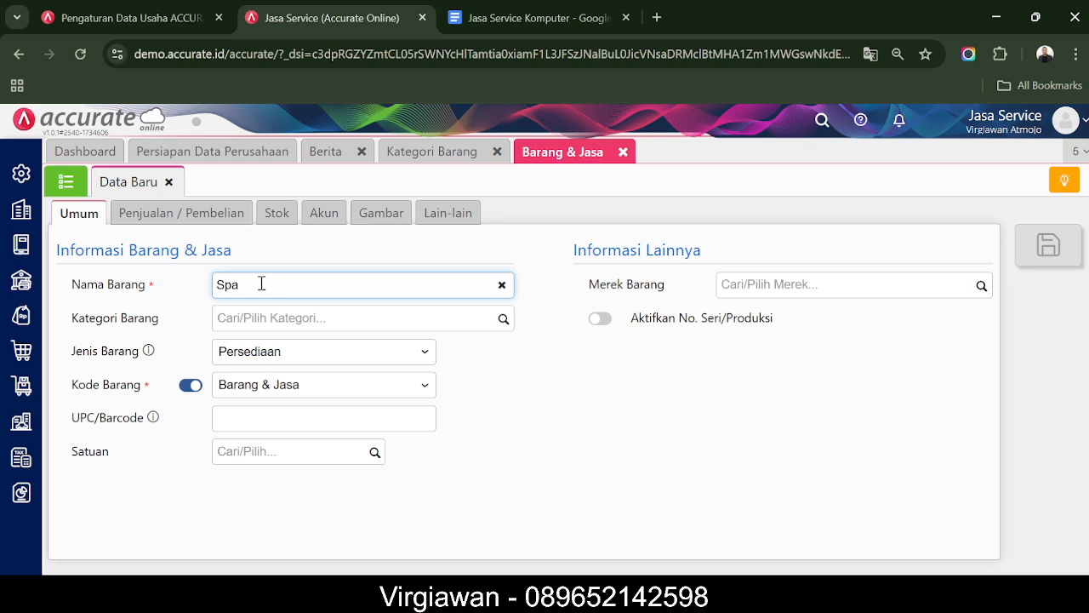
pyautogui.write('repart RAM Non Persediaan')
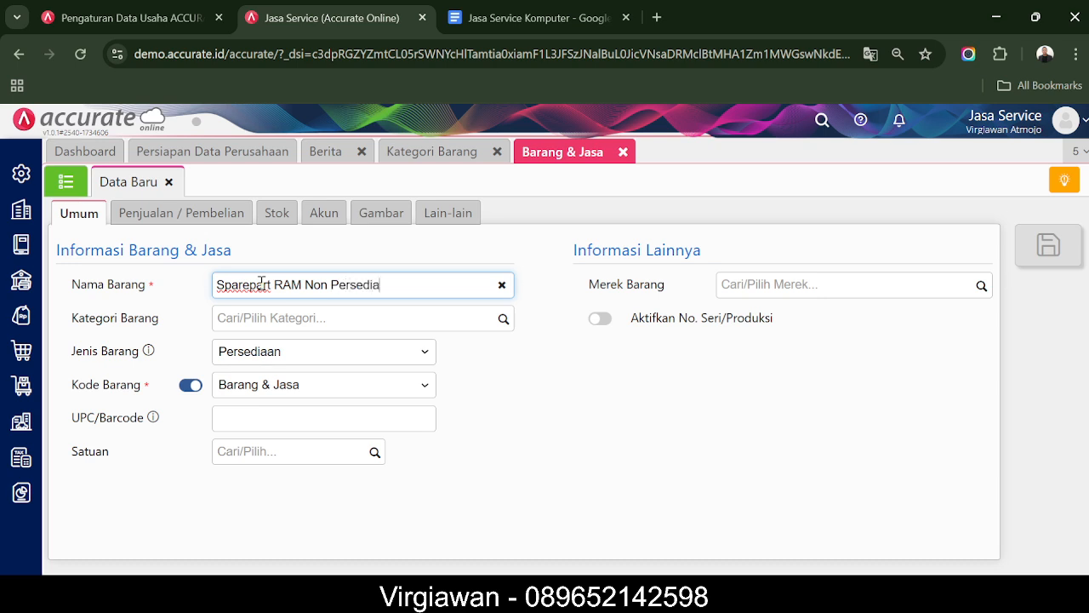
pyautogui.click(268, 313)
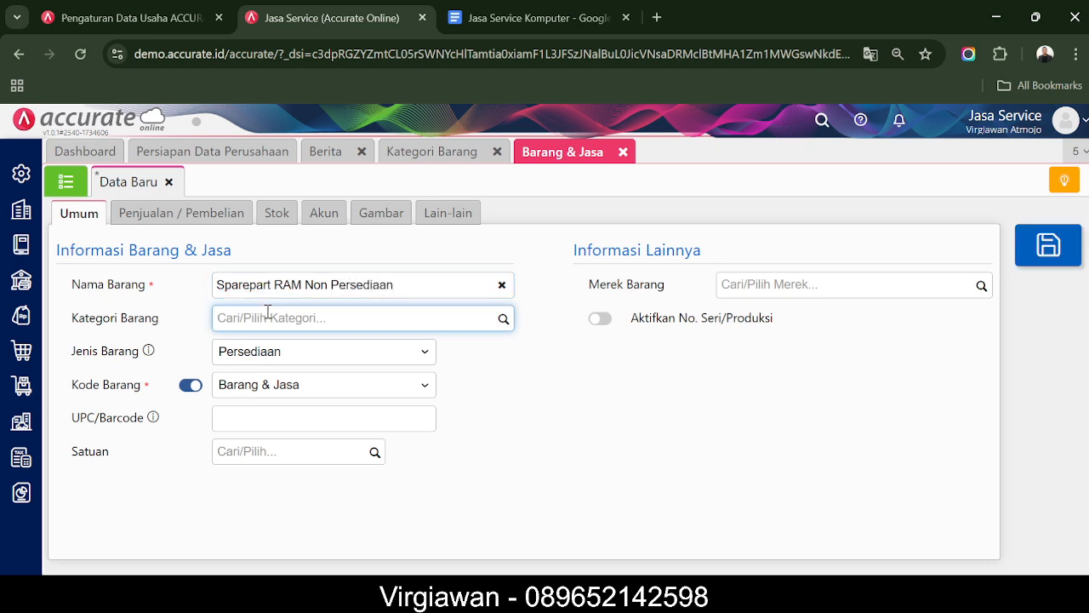
pyautogui.write('No')
pyautogui.press('BackSpace')
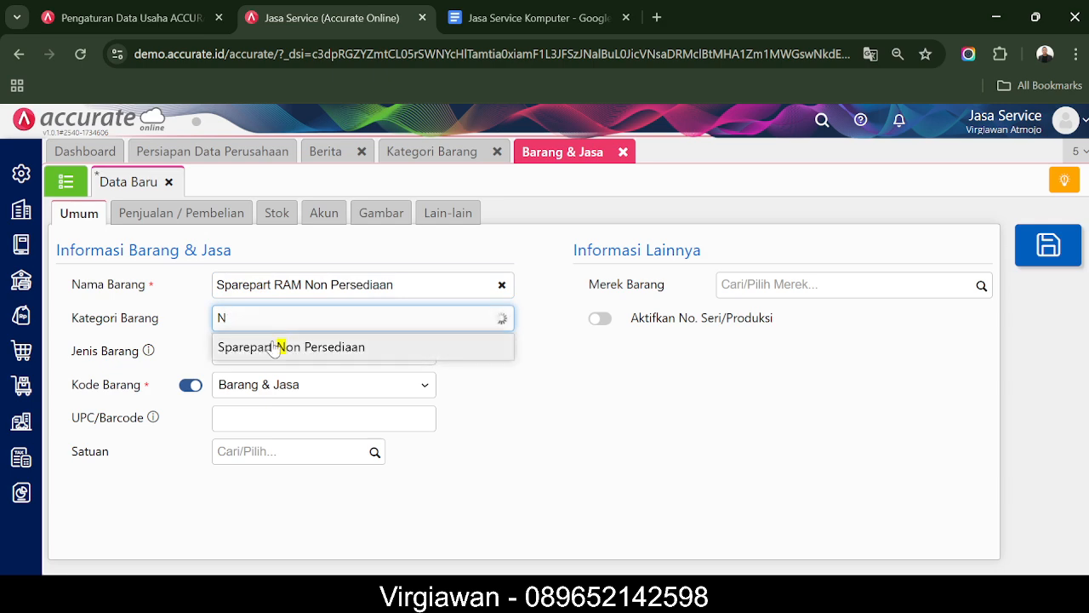
pyautogui.click(279, 346)
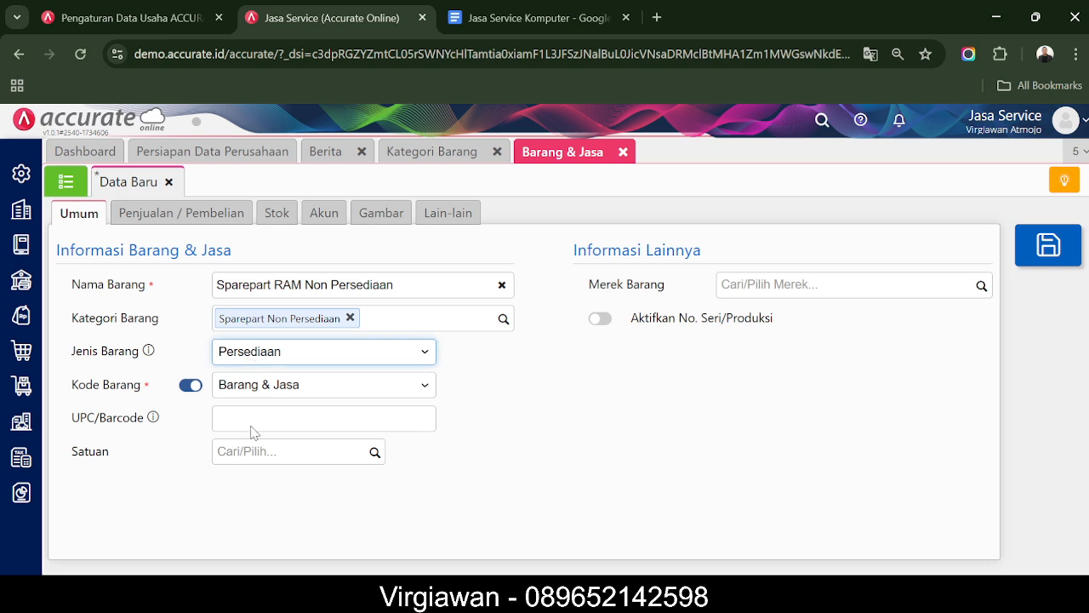
# Set the RAM item's Jenis Barang to Non Persediaan and its Satuan to PCS
pyautogui.press('Down')
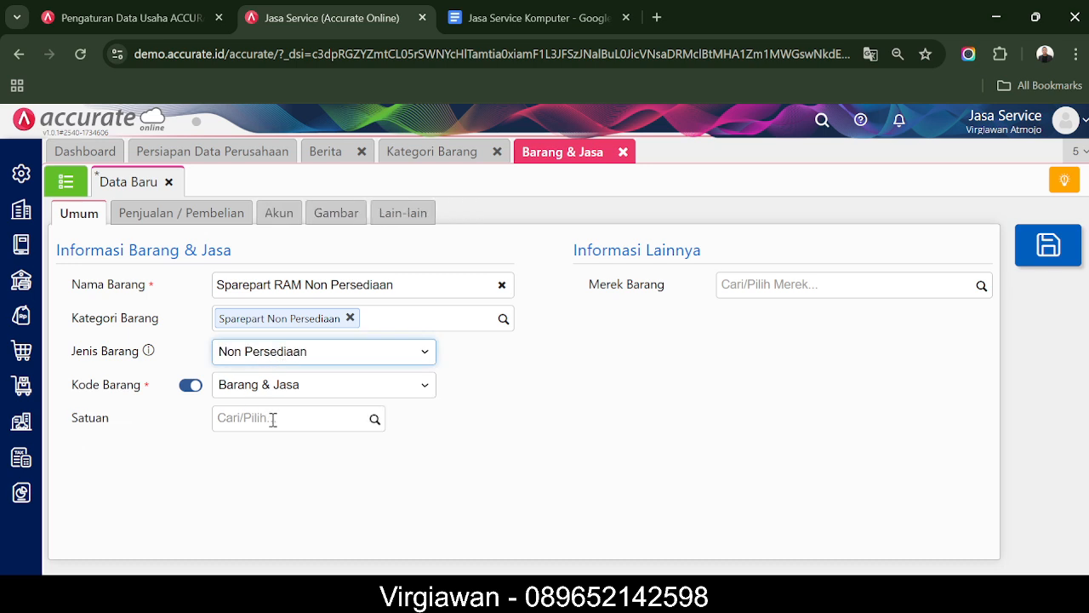
pyautogui.click(273, 418)
pyautogui.write('pcs')
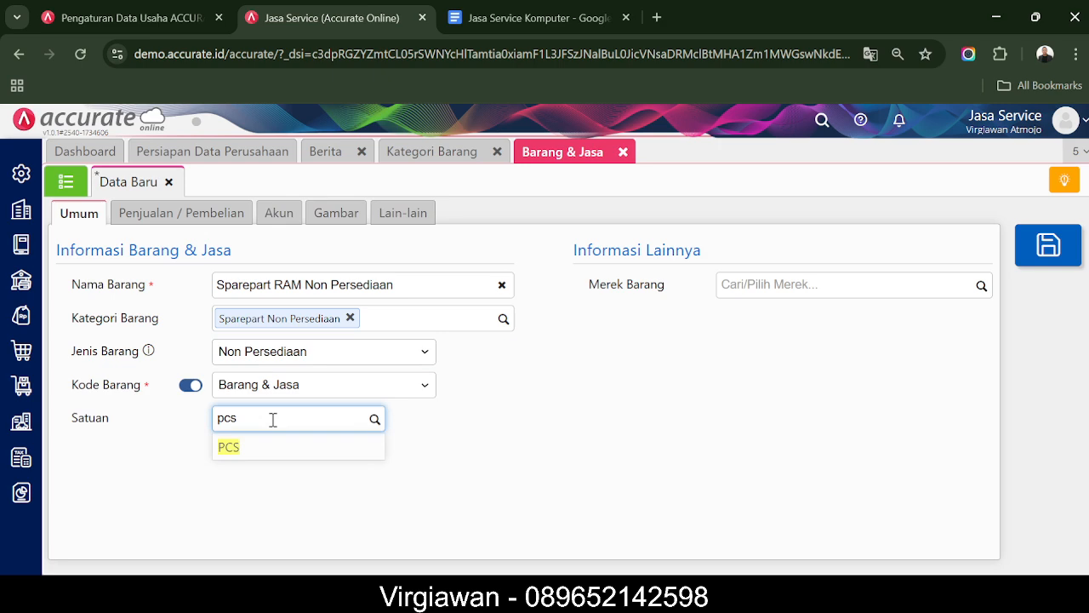
pyautogui.click(263, 445)
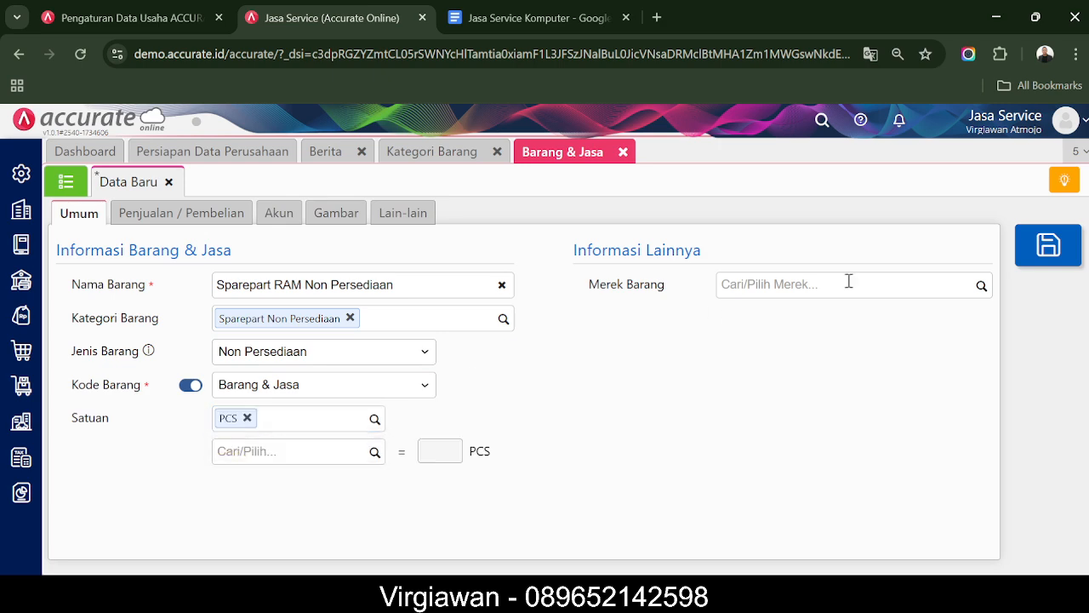
# Set the RAM item's default selling price to 1000000 per PCS and save the item
pyautogui.click(228, 211)
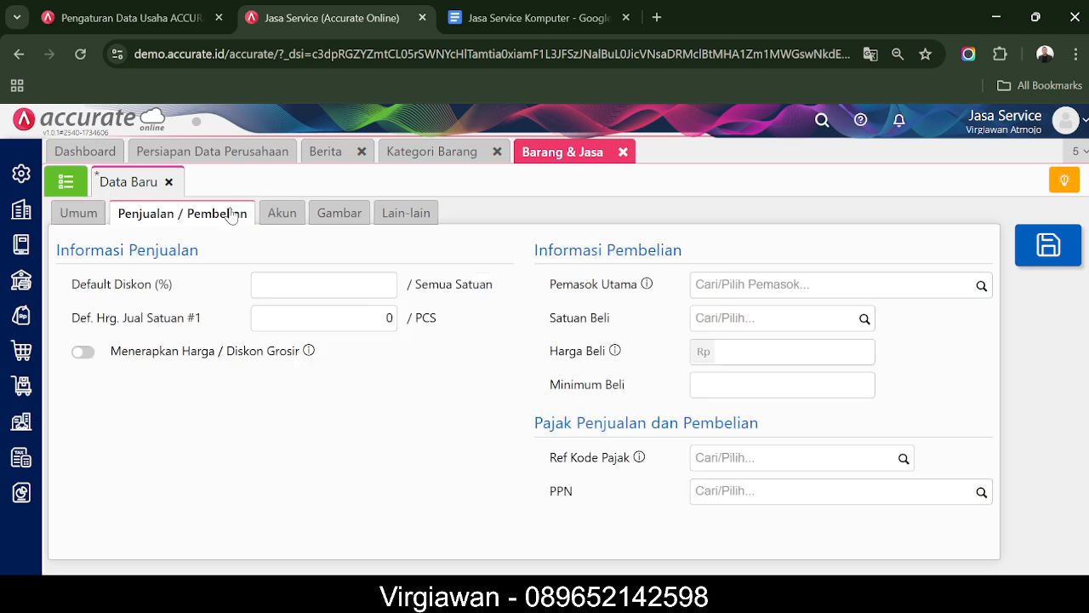
pyautogui.click(326, 330)
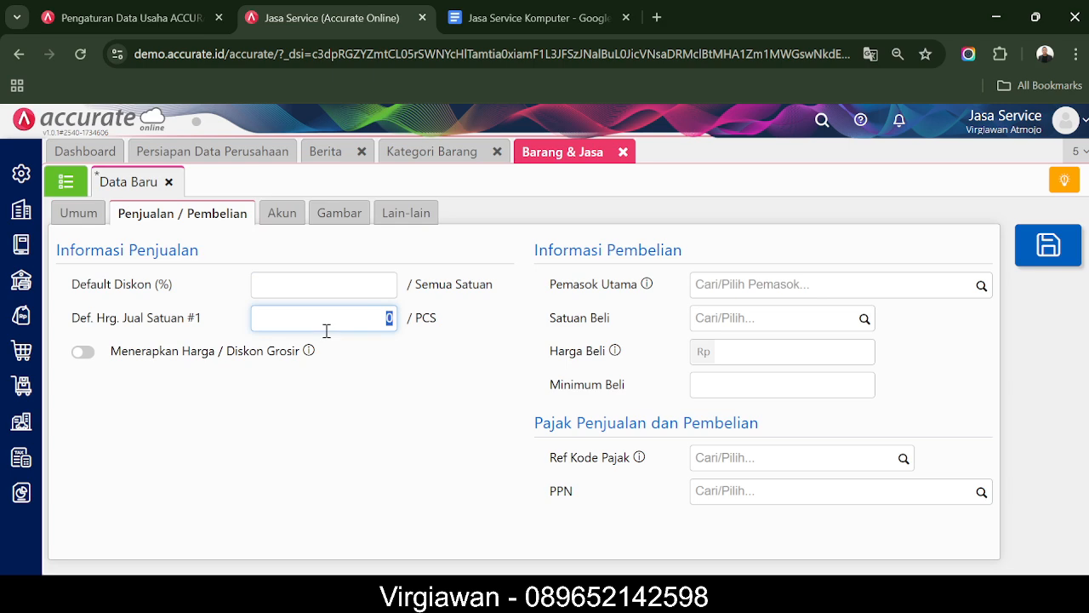
pyautogui.write('1000000')
pyautogui.click(453, 430)
pyautogui.hotkey('ctrl', 's')
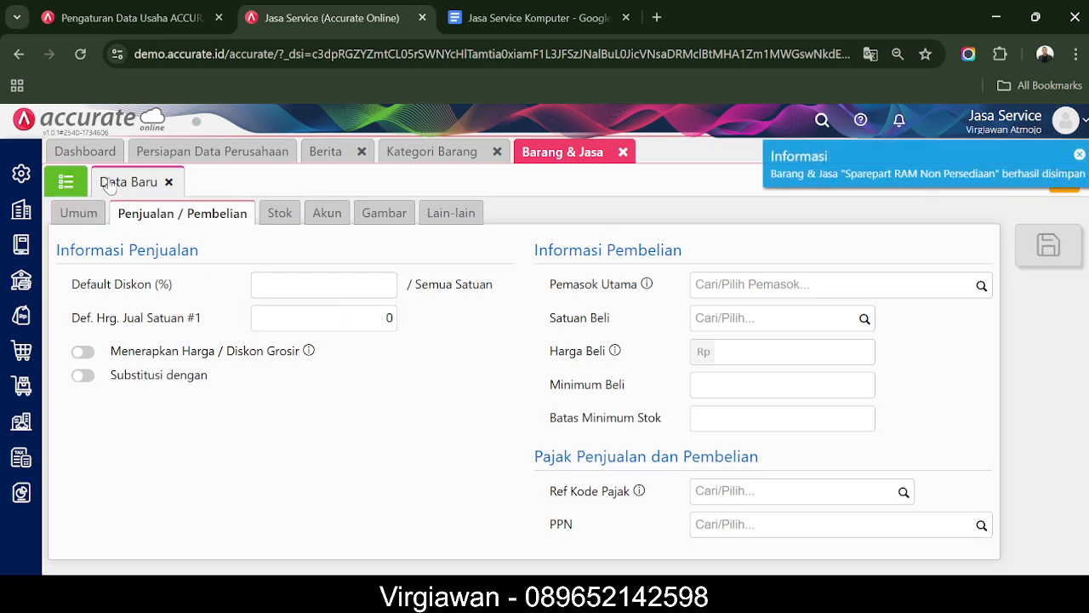
# Open the Barang & Jasa list and filter it to show only items with Jenis Barang Jasa
pyautogui.click(67, 187)
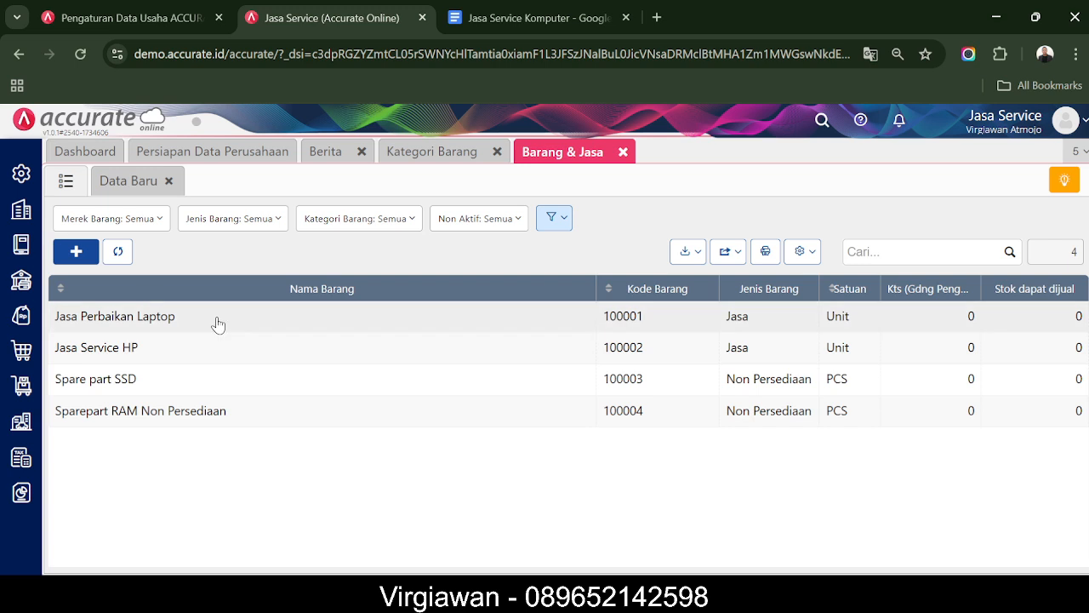
pyautogui.click(338, 228)
pyautogui.click(271, 225)
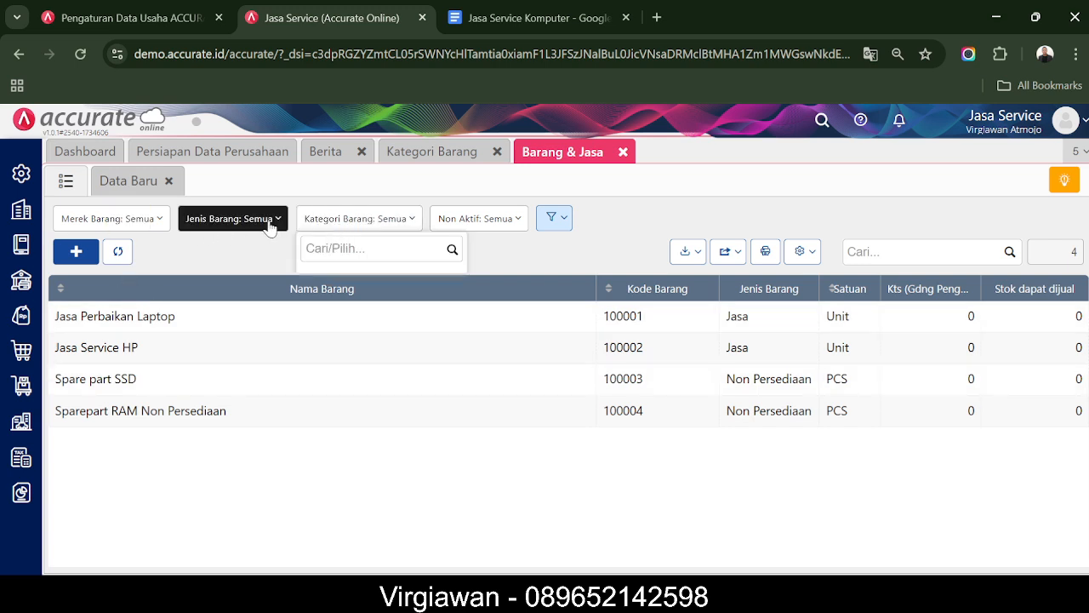
pyautogui.click(223, 276)
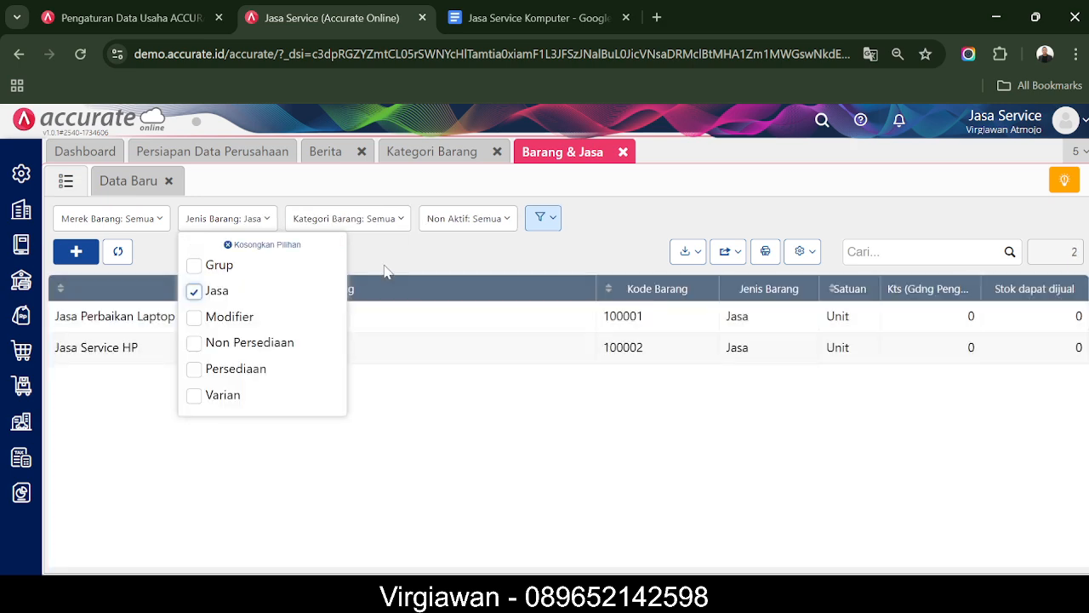
pyautogui.click(384, 266)
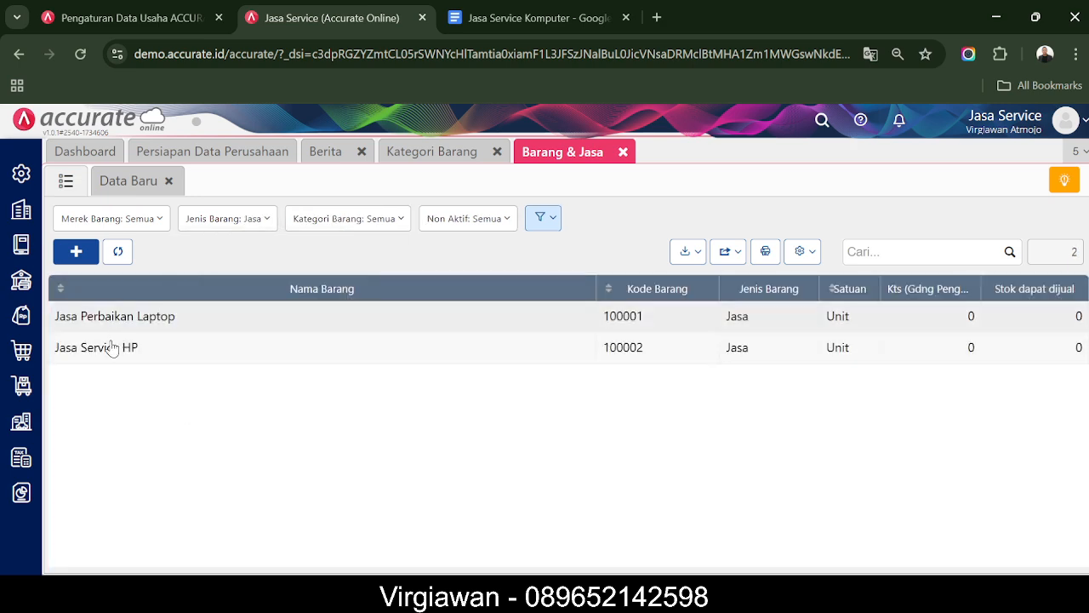
# Clear the Jasa filter and show only items with Jenis Barang Non Persediaan
pyautogui.click(254, 225)
pyautogui.click(232, 241)
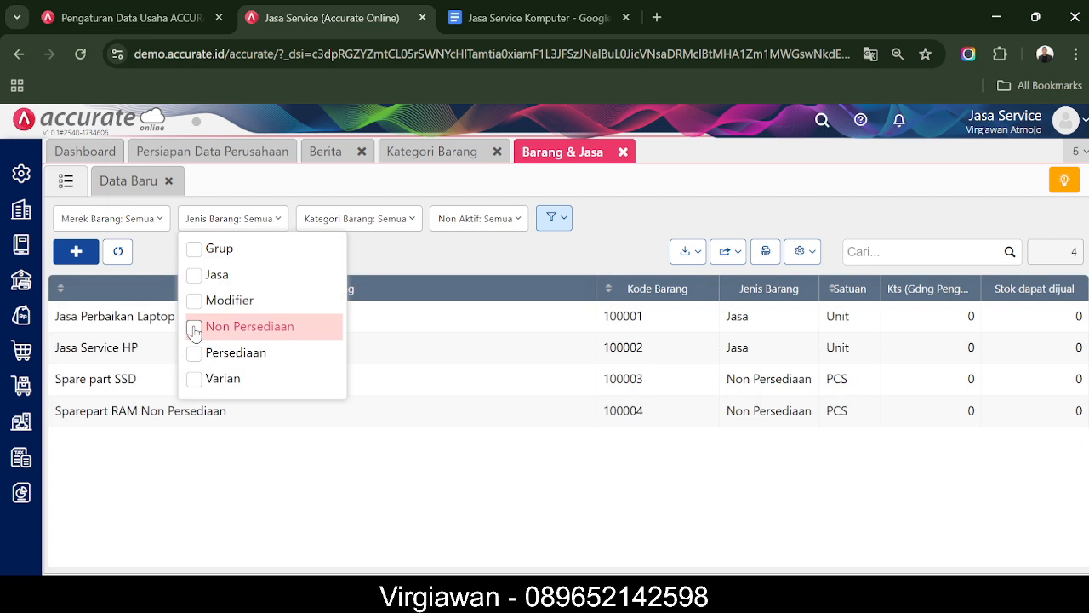
pyautogui.click(197, 328)
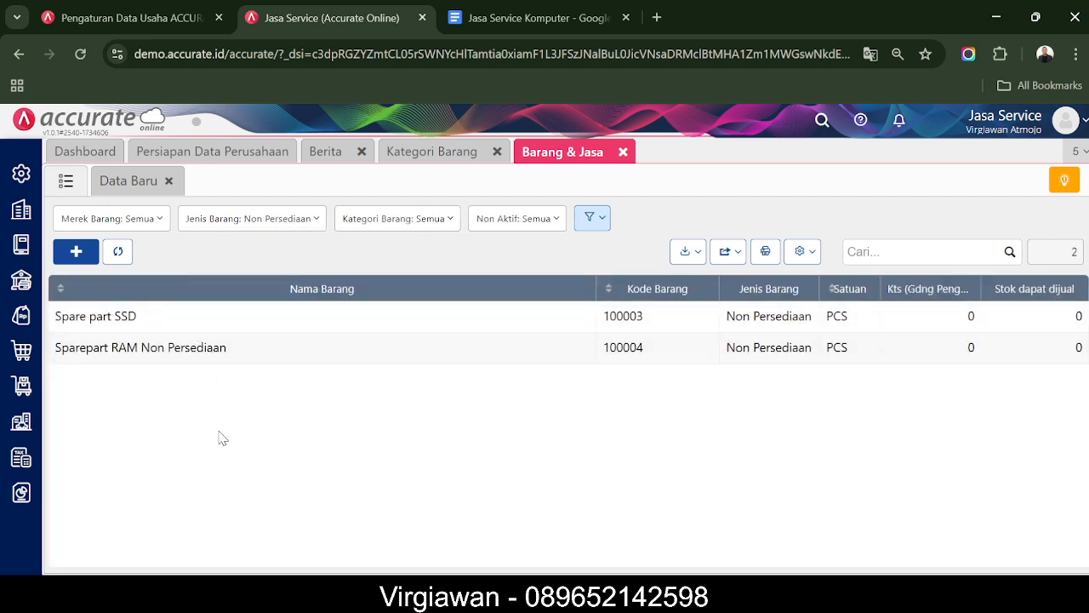
# Switch to the Jasa Service Komputer document in Google Docs, review the business requirements, and return to Accurate Online
pyautogui.click(561, 17)
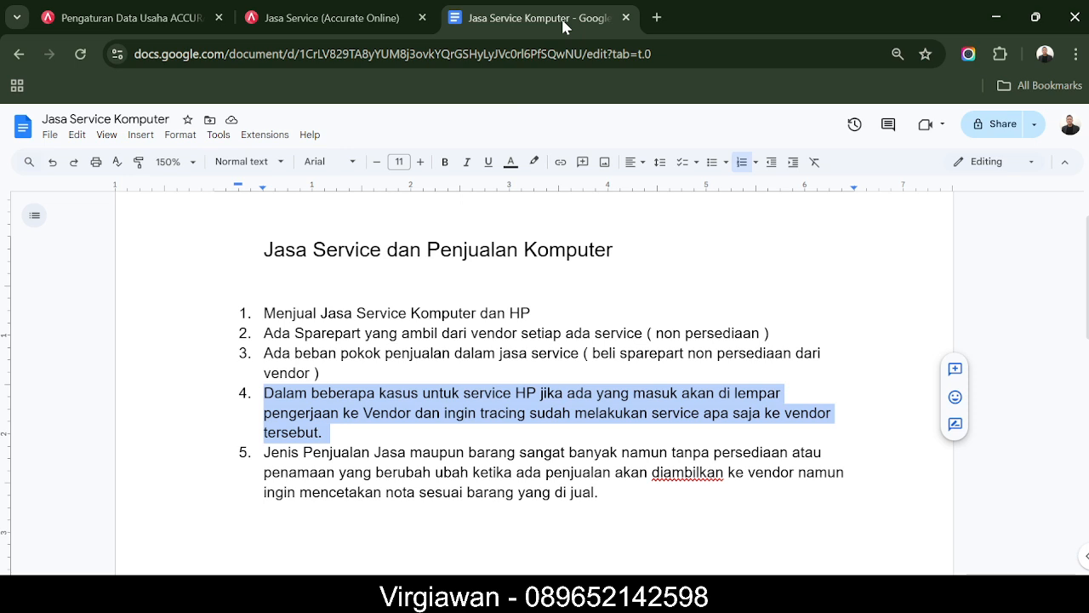
pyautogui.click(268, 336)
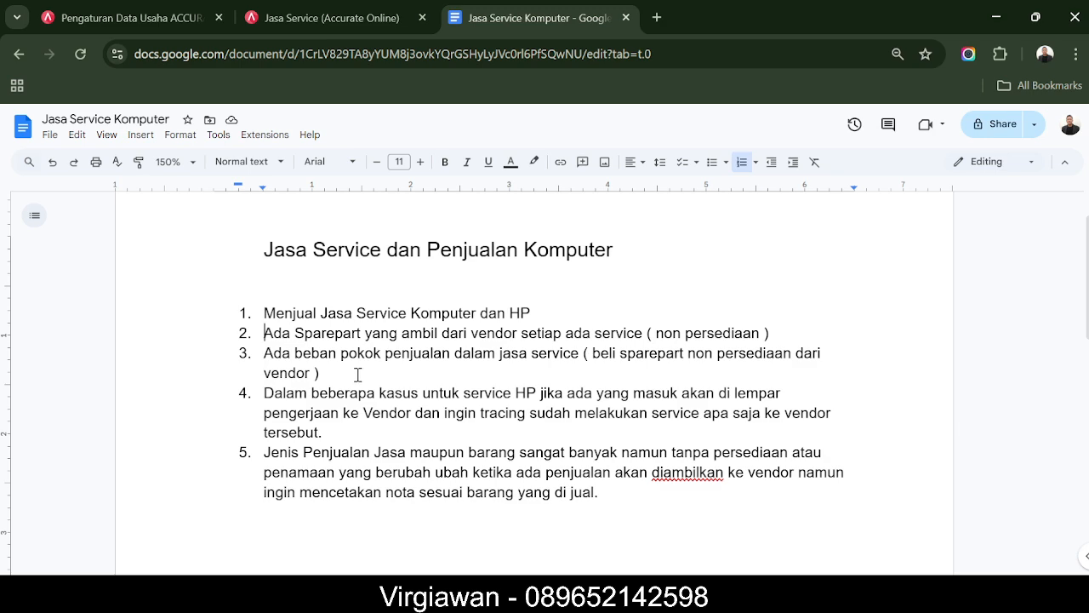
pyautogui.click(316, 20)
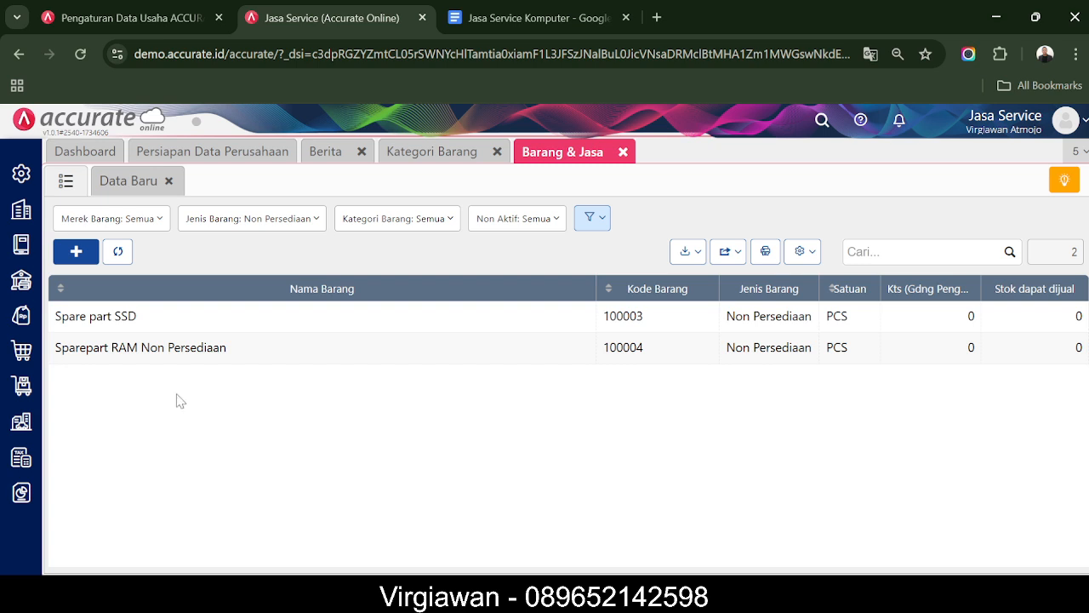
# Start a new Faktur Penjualan and enter the customer's name, saving it as a new Pelanggan record
pyautogui.click(22, 321)
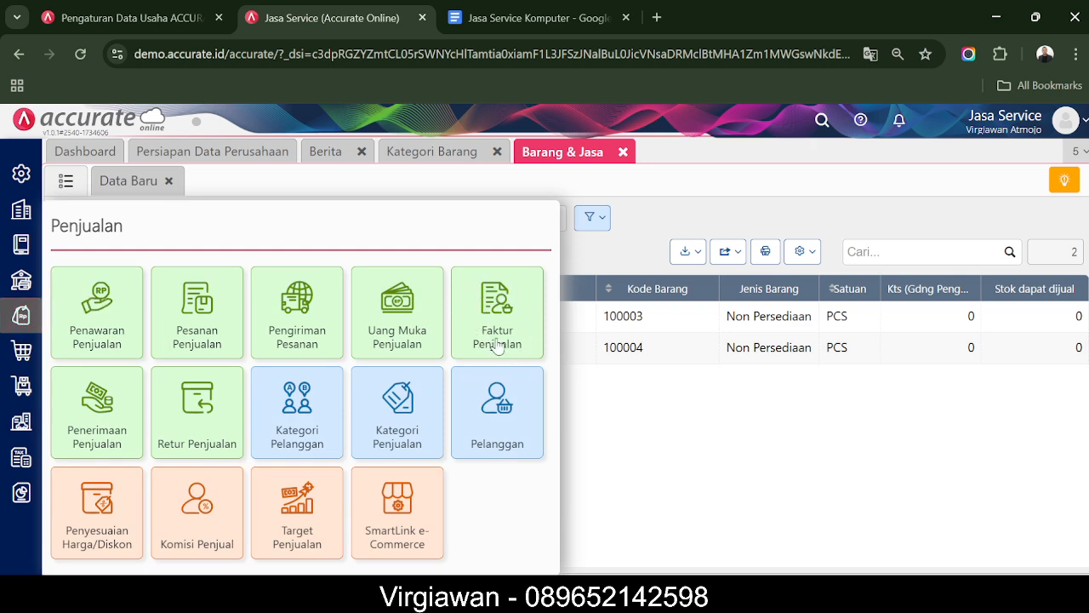
pyautogui.click(500, 306)
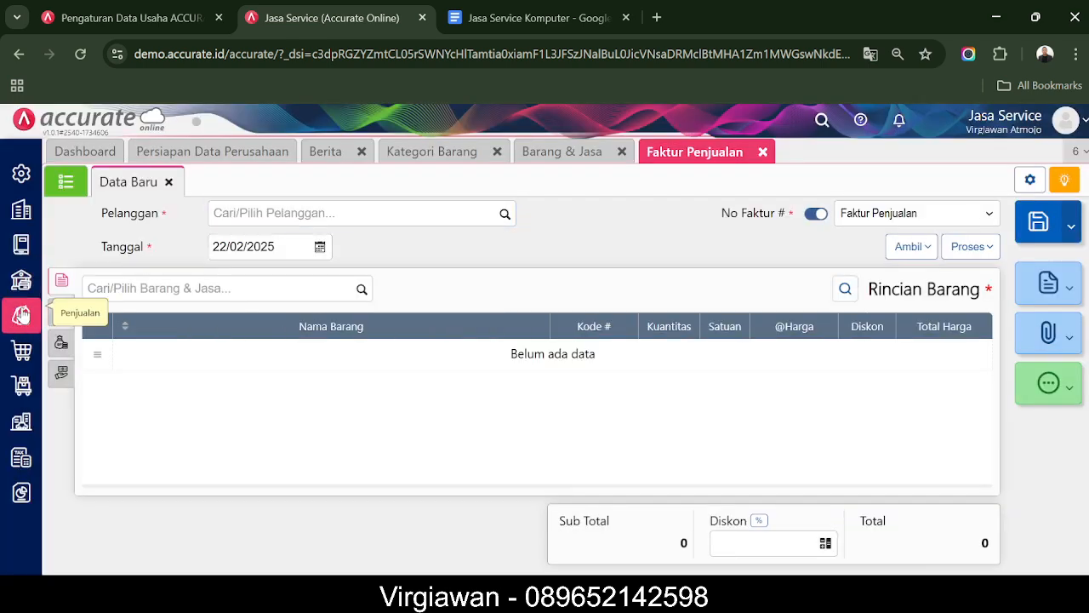
pyautogui.click(21, 315)
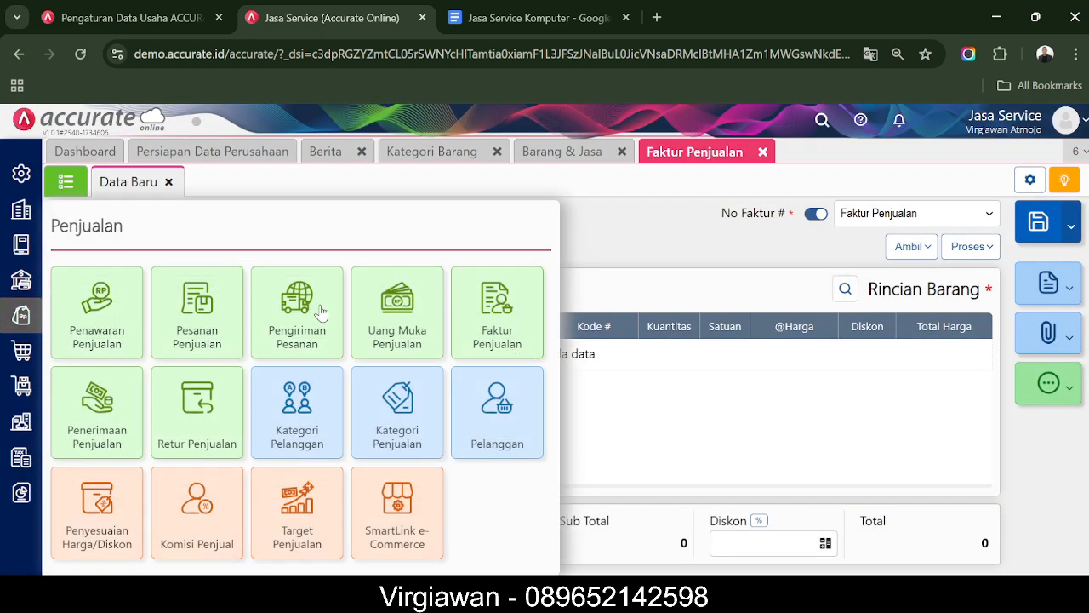
pyautogui.click(633, 243)
pyautogui.click(452, 216)
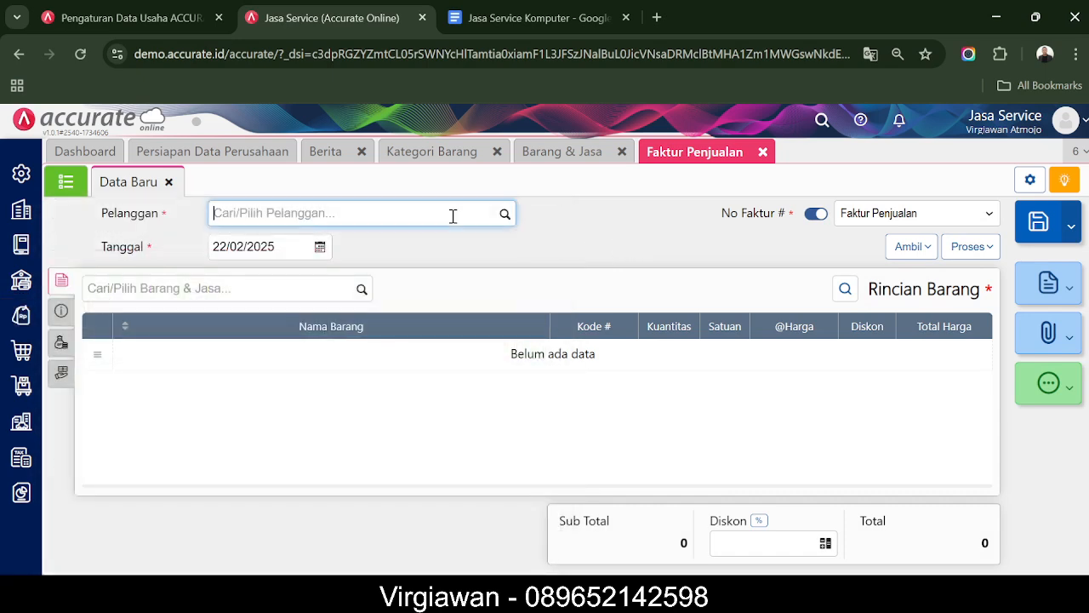
pyautogui.write('Virgi')
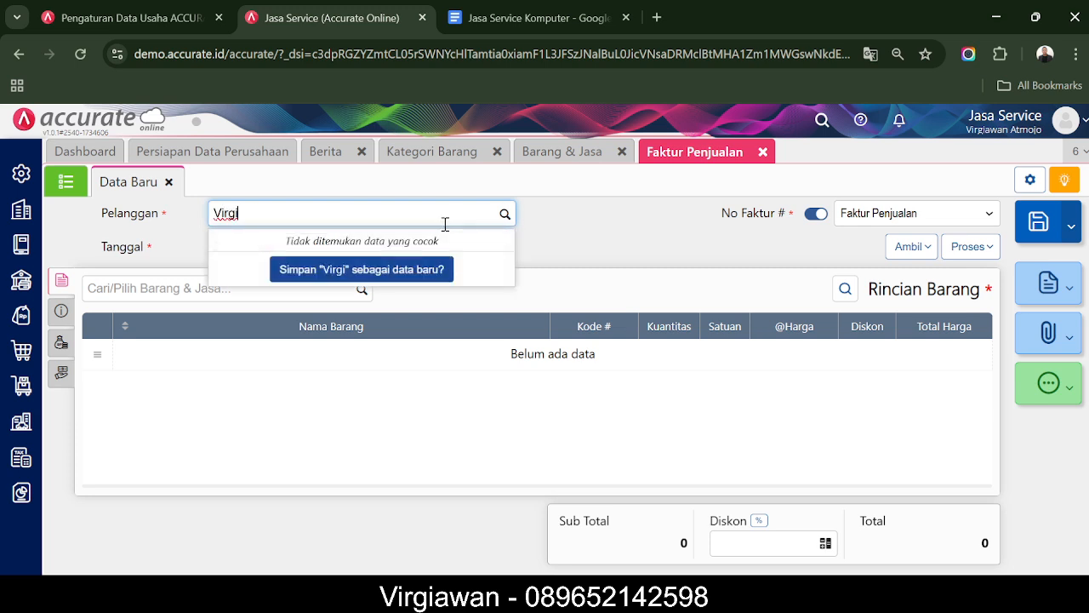
pyautogui.click(368, 269)
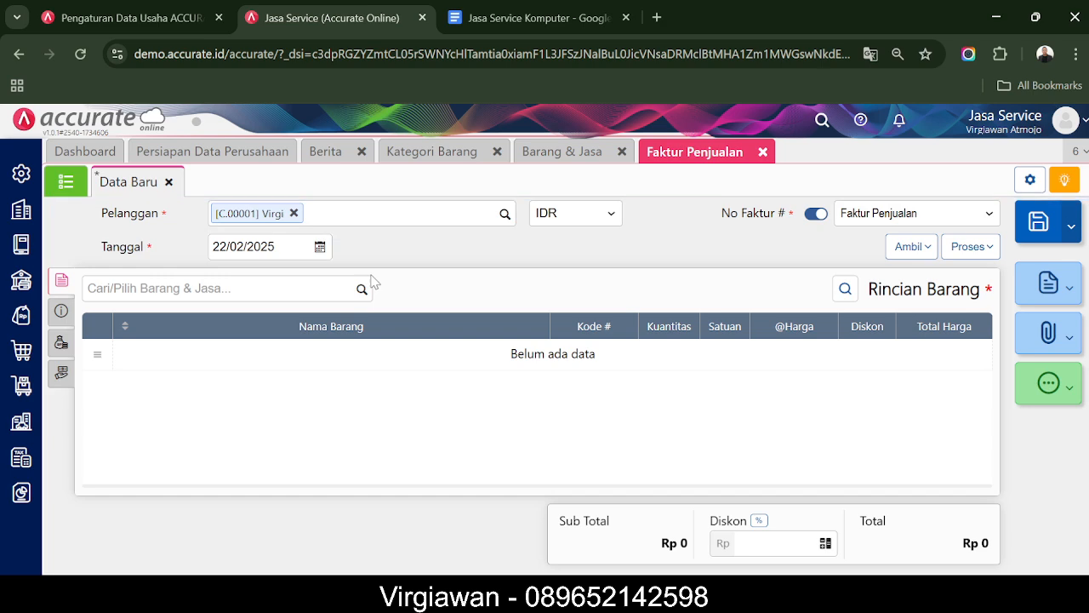
# Choose Jasa Perbaikan Laptop as the invoice item and extend its Nama Barang to Jasa Perbaikan Laptop - HP XXXXX
pyautogui.click(362, 289)
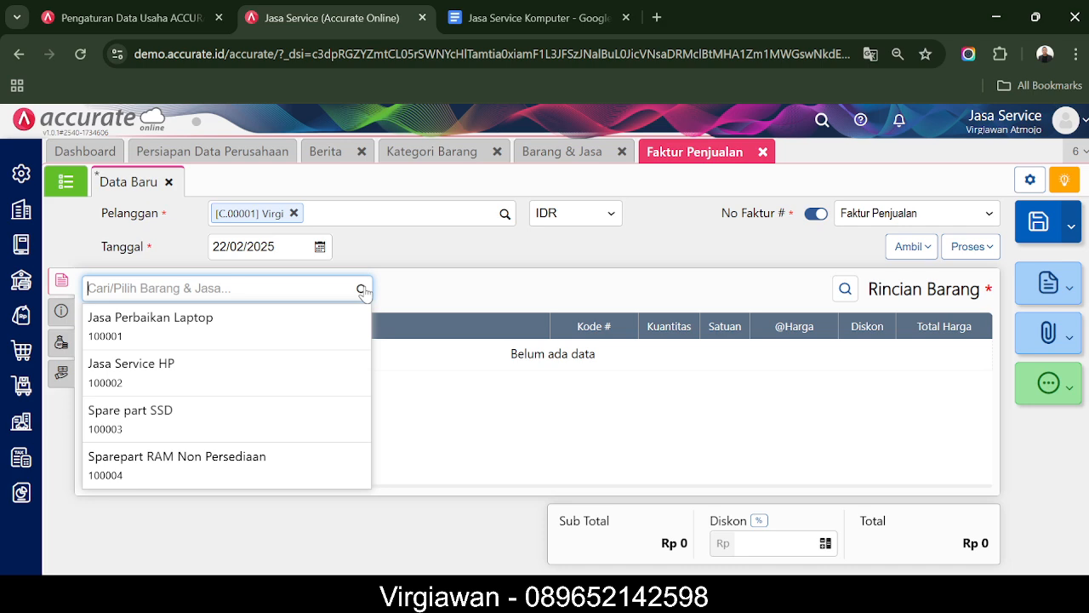
pyautogui.click(320, 319)
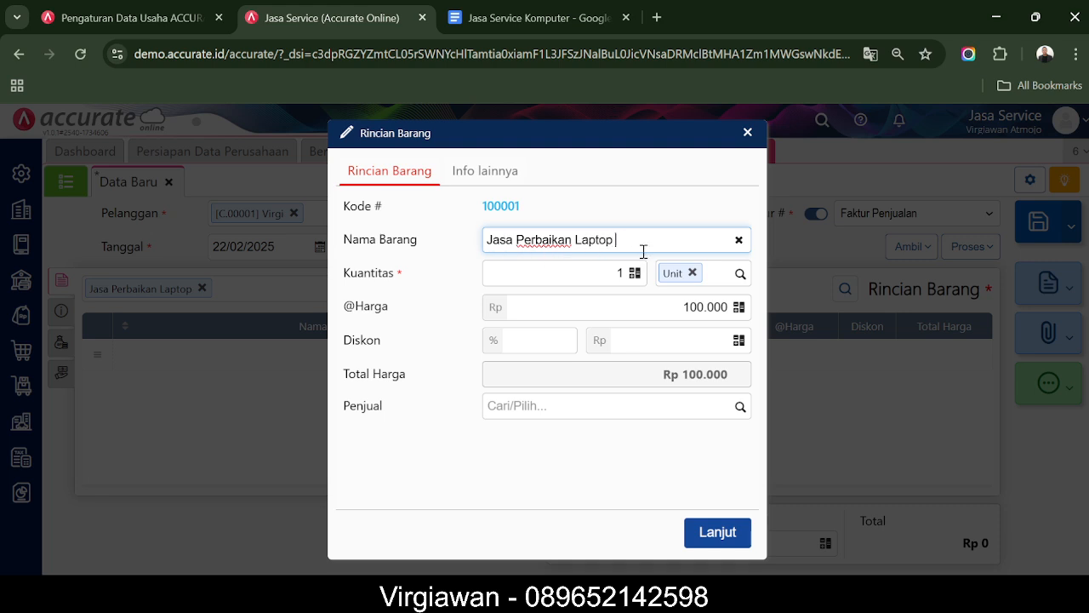
pyautogui.write('- HP XXXXX')
# Enter "Kerusakan lemot ingin ganti SSD" as the Keterangan for the laptop repair line
pyautogui.click(483, 173)
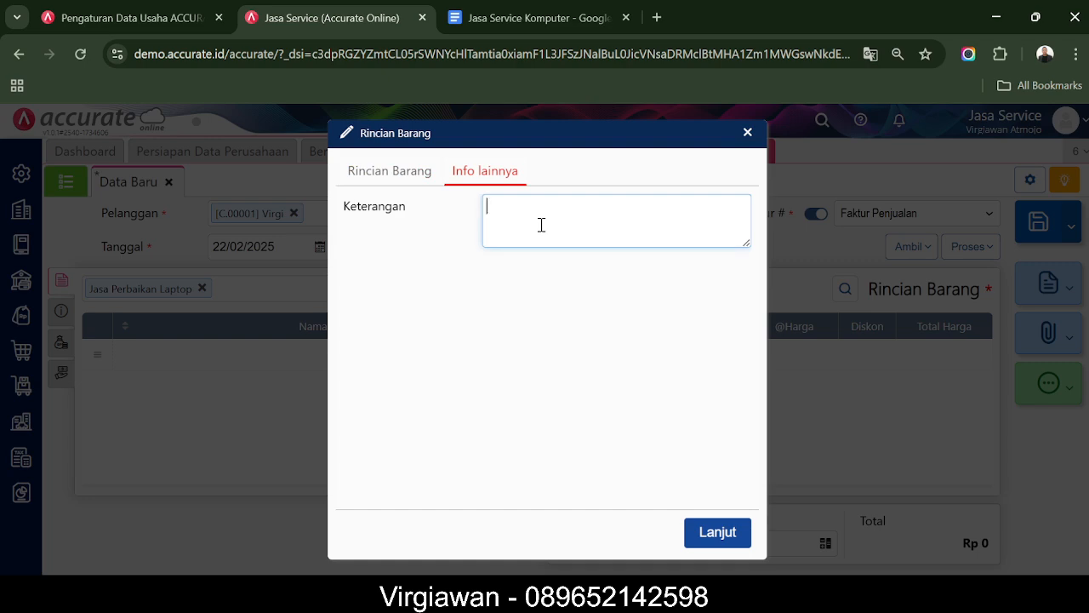
pyautogui.write('Kerusakan')
pyautogui.write('L')
pyautogui.press('BackSpace')
pyautogui.write('lemot ')
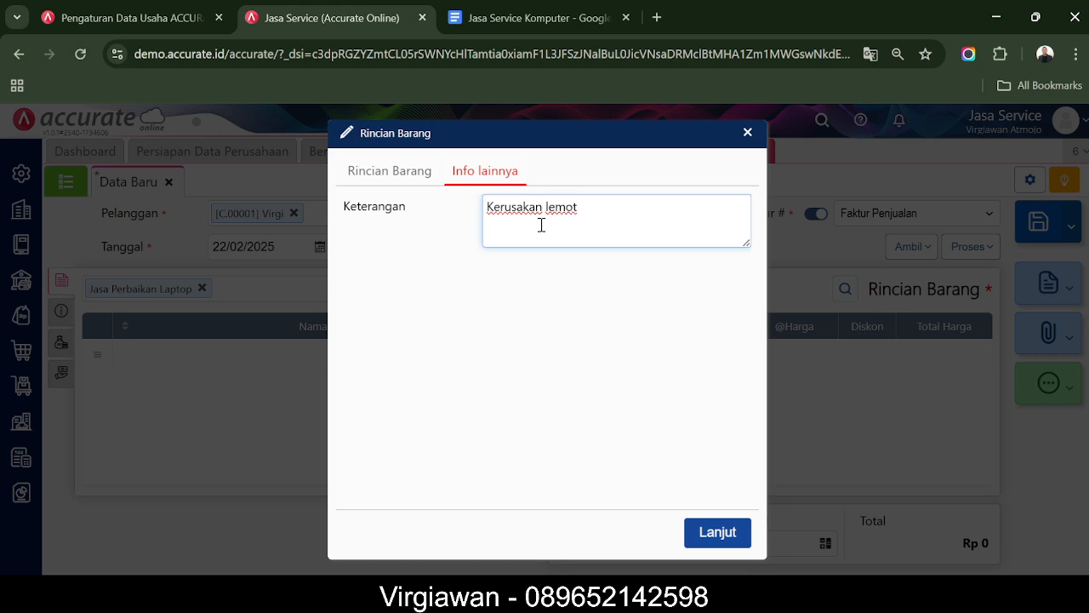
pyautogui.write('ingin ganti SSD')
pyautogui.click(572, 369)
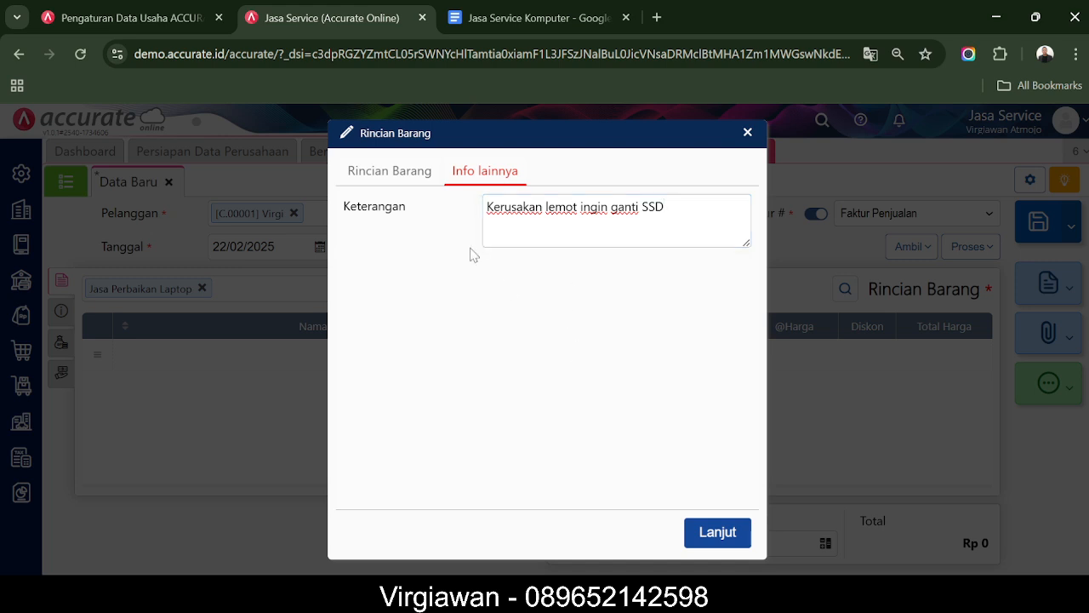
# Check the available Penjual choices for the laptop repair line and close its Rincian Barang details
pyautogui.click(384, 174)
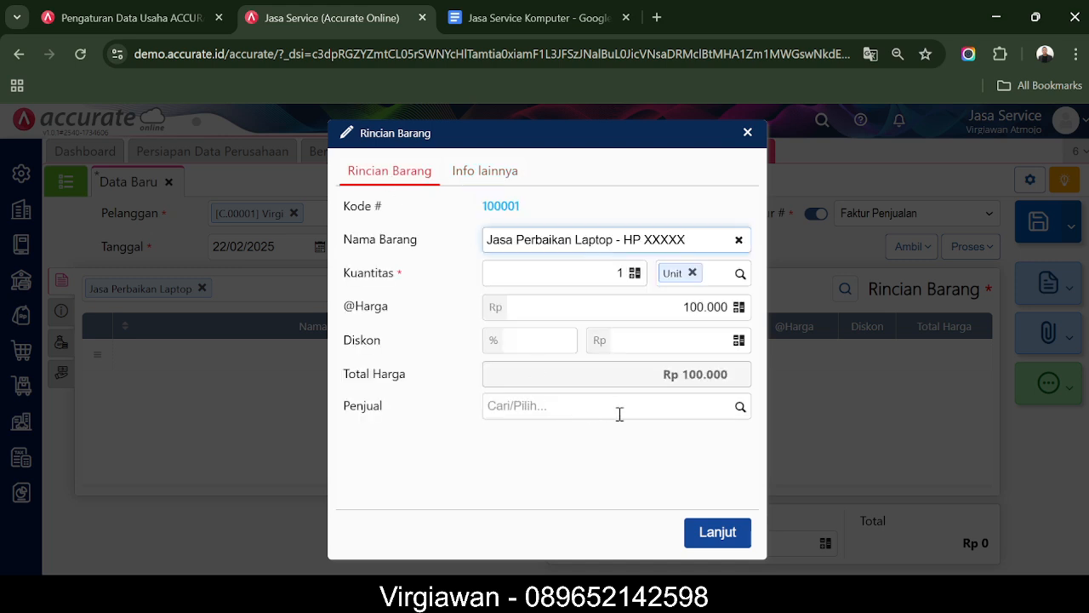
pyautogui.click(740, 407)
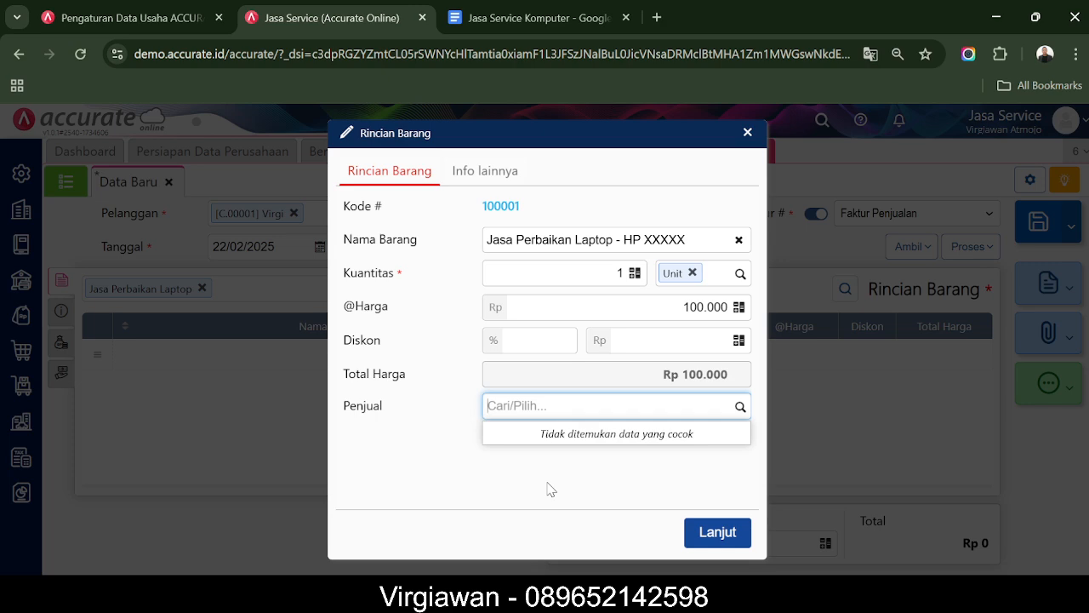
pyautogui.click(748, 137)
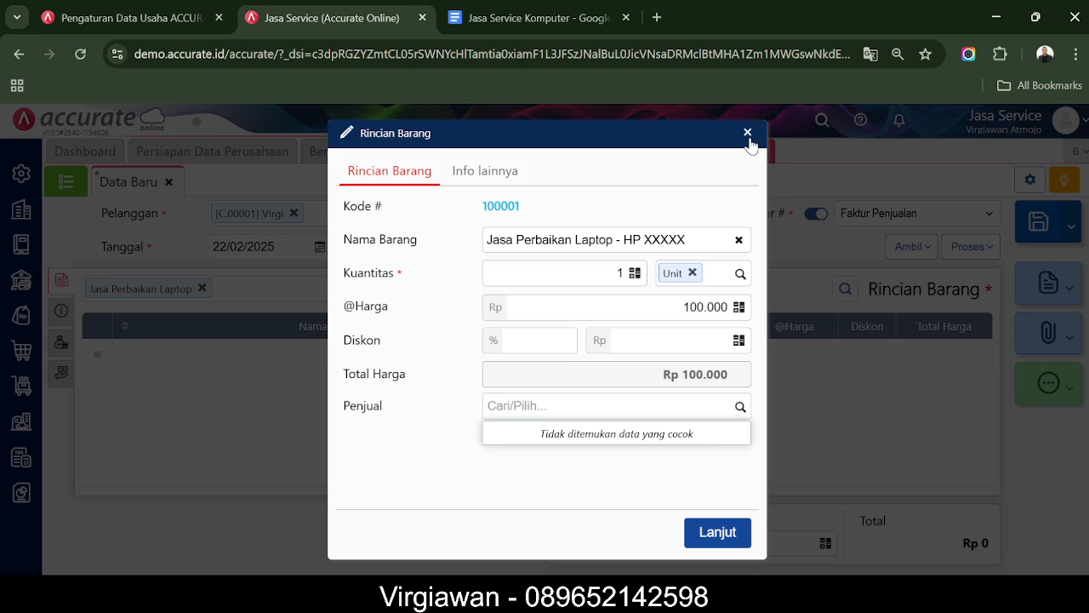
# Create and save a new Karyawan record with salutation Bapak and the employee's name, marked as Penjual
pyautogui.click(24, 175)
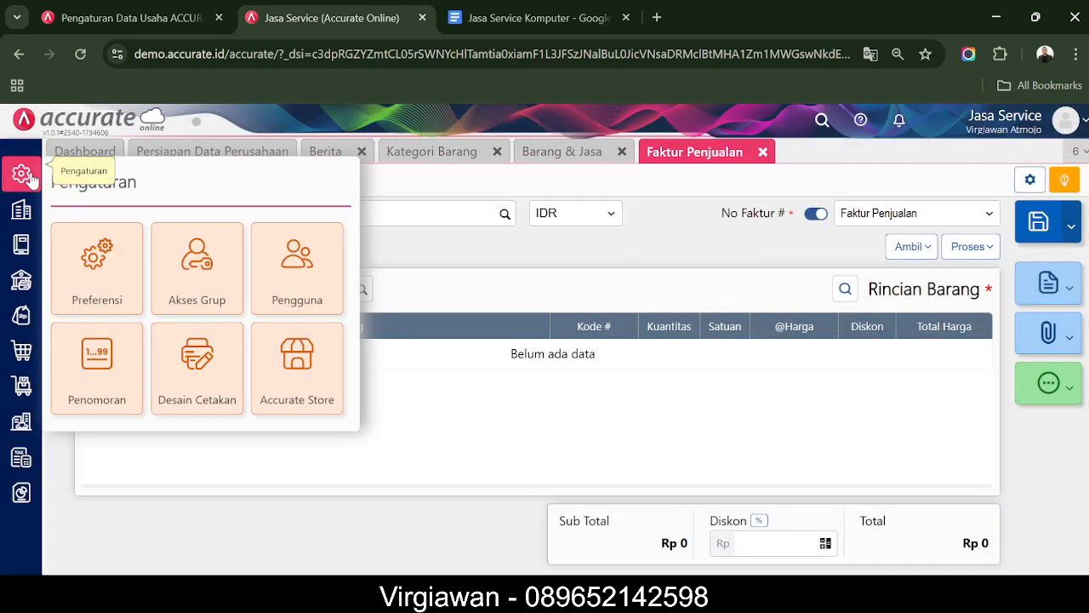
pyautogui.click(20, 211)
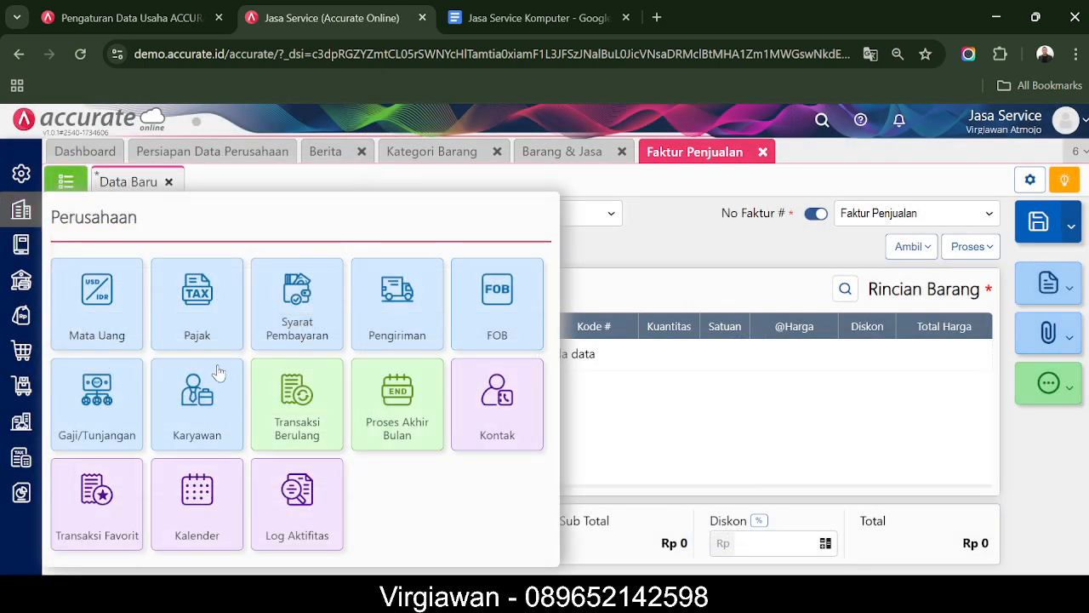
pyautogui.click(211, 405)
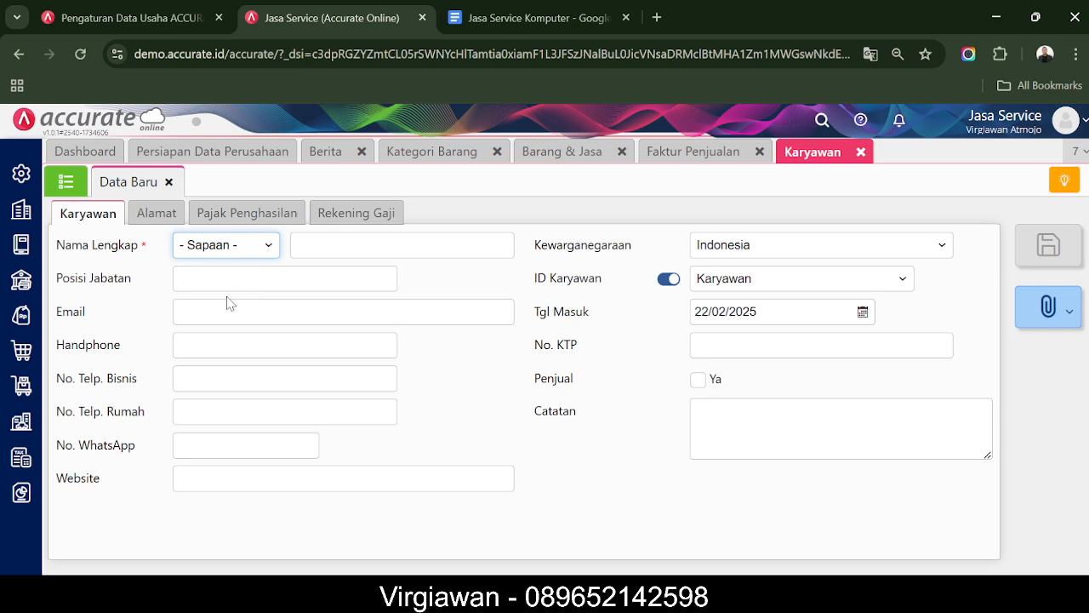
pyautogui.press('Down')
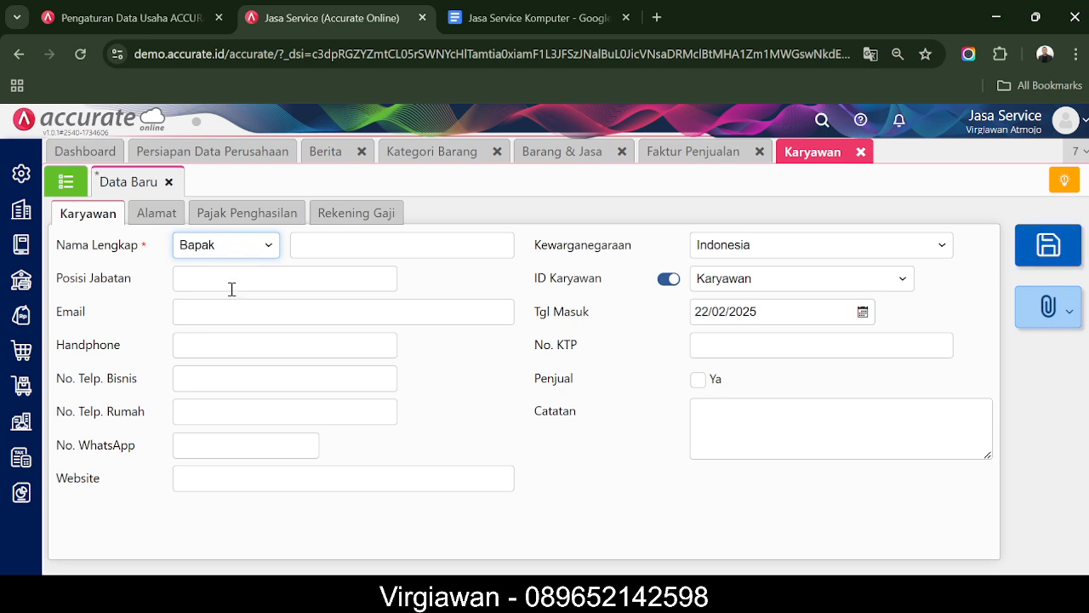
pyautogui.click(364, 253)
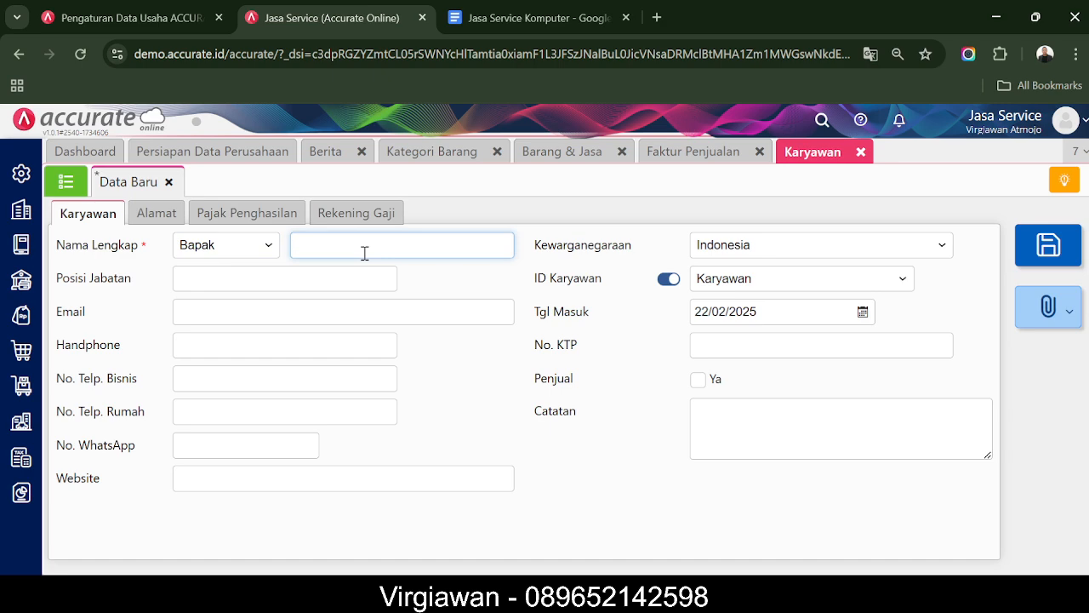
pyautogui.write('ARI')
pyautogui.click(430, 279)
pyautogui.click(701, 381)
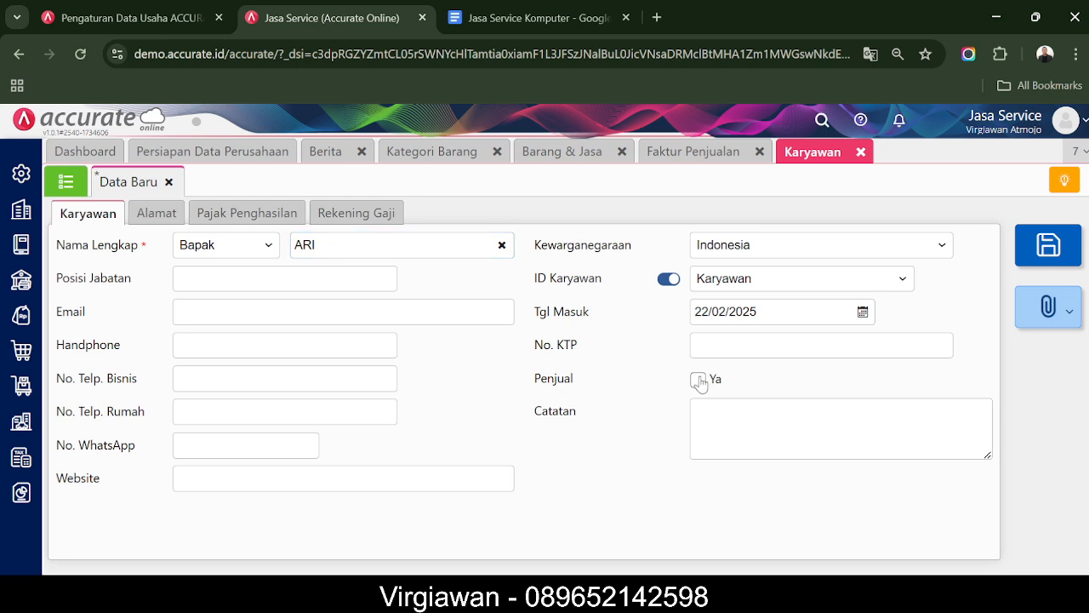
pyautogui.click(1036, 244)
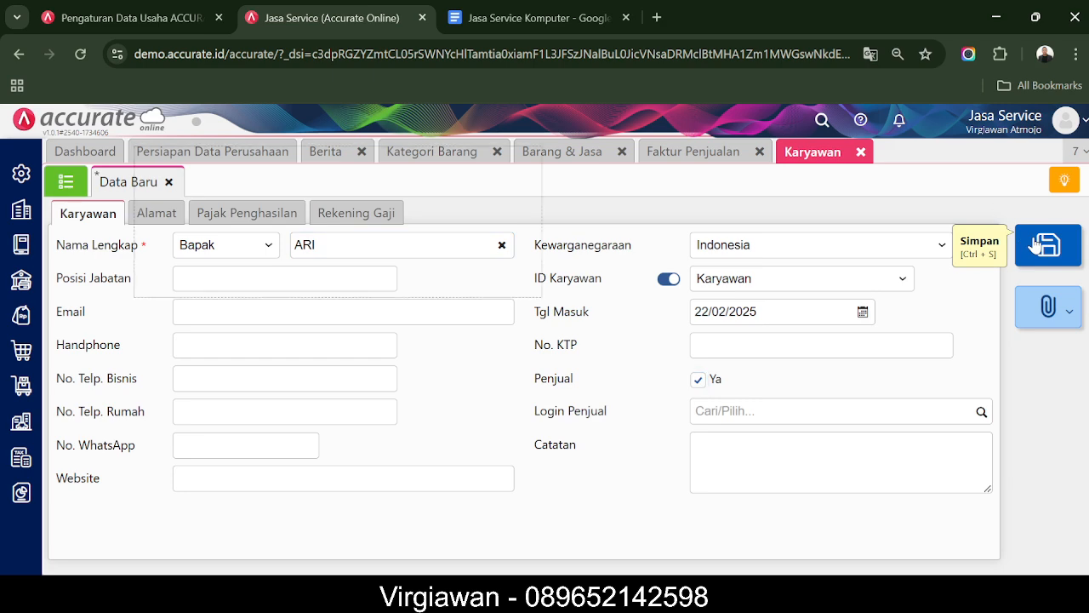
# Return to the Faktur Penjualan, choose Jasa Perbaikan Laptop as the item, and change its Nama Barang to Perbaikan Laptop - HP XXXXXX
pyautogui.click(694, 153)
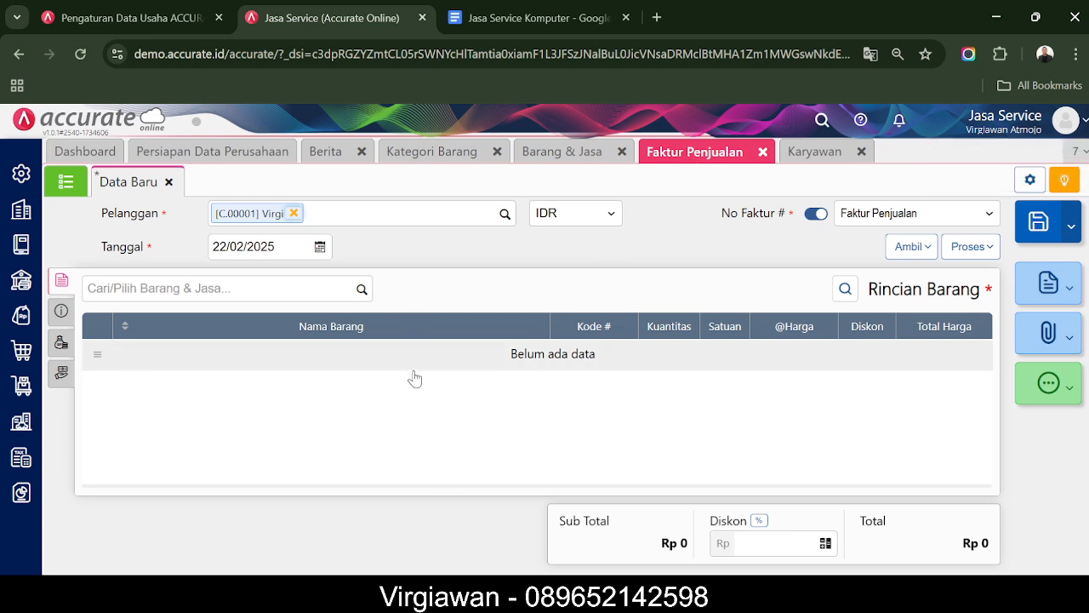
pyautogui.click(298, 282)
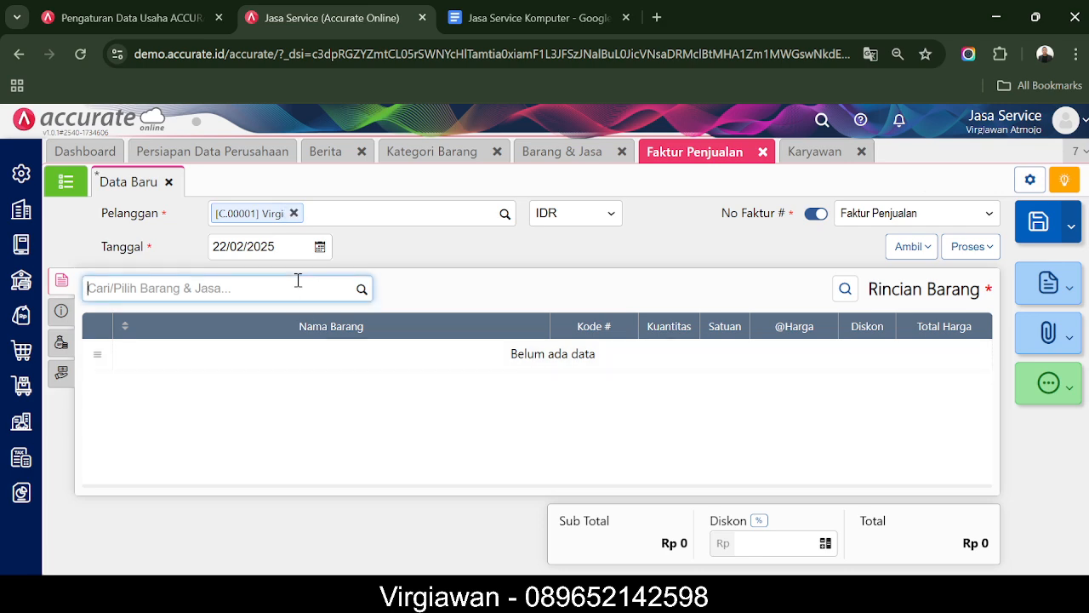
pyautogui.click(362, 289)
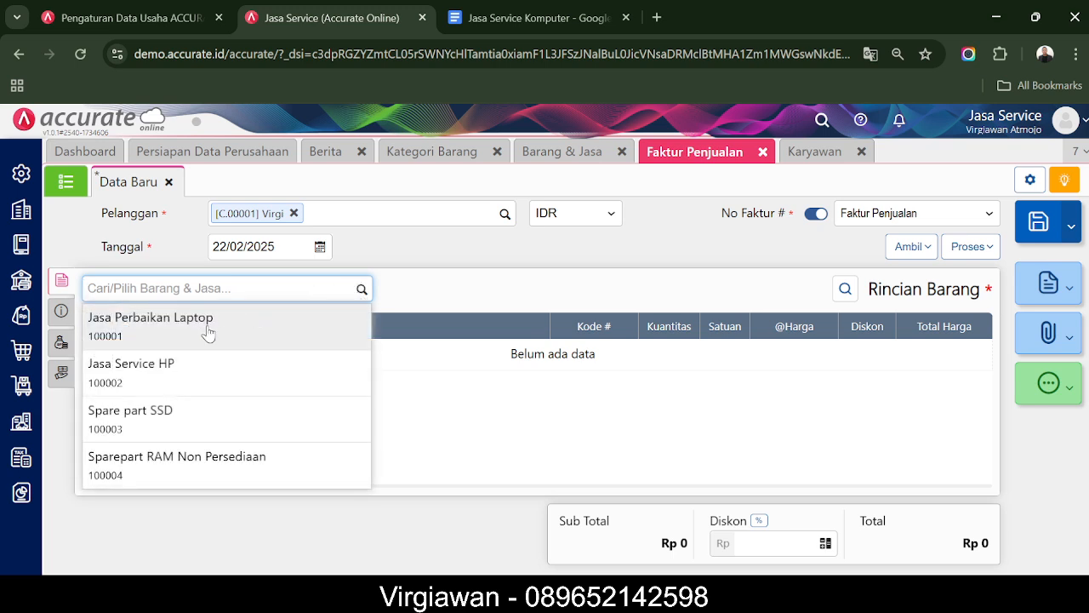
pyautogui.click(208, 328)
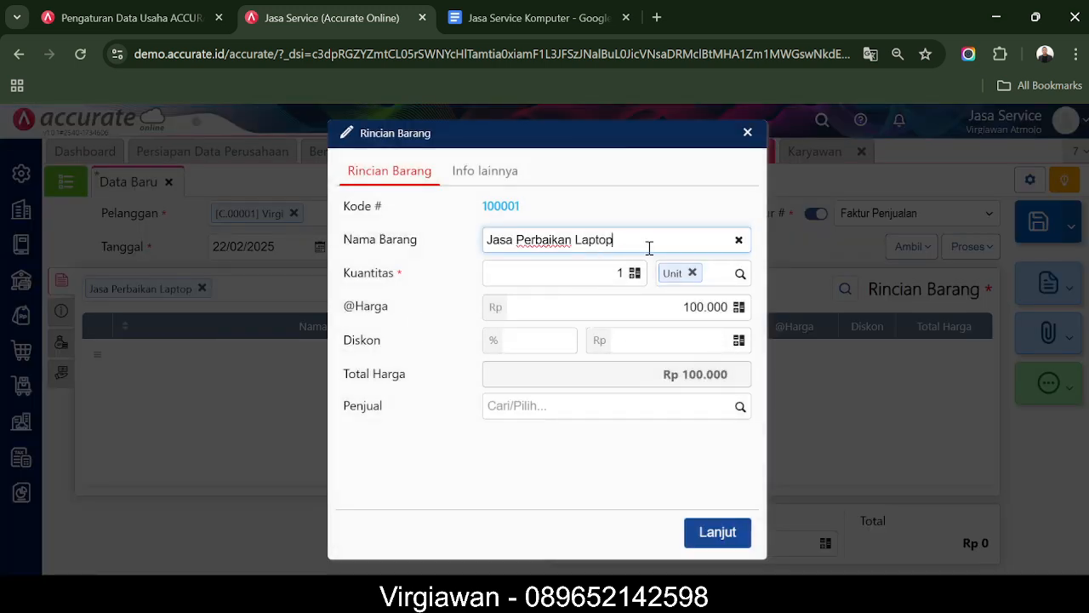
pyautogui.write('- HP')
pyautogui.moveTo(516, 240); pyautogui.dragTo(445, 260)
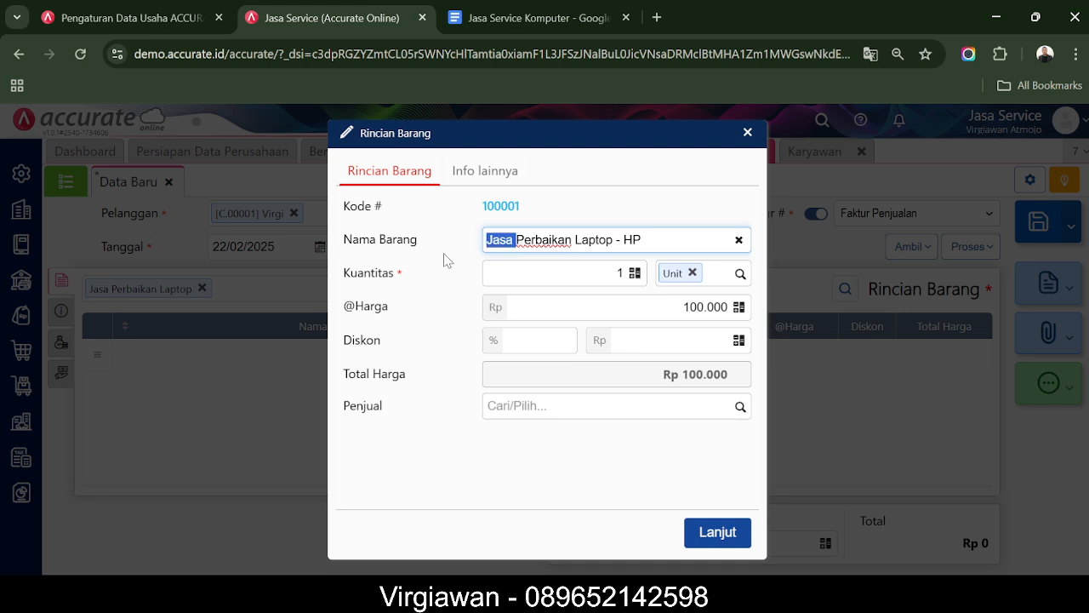
pyautogui.press('BackSpace')
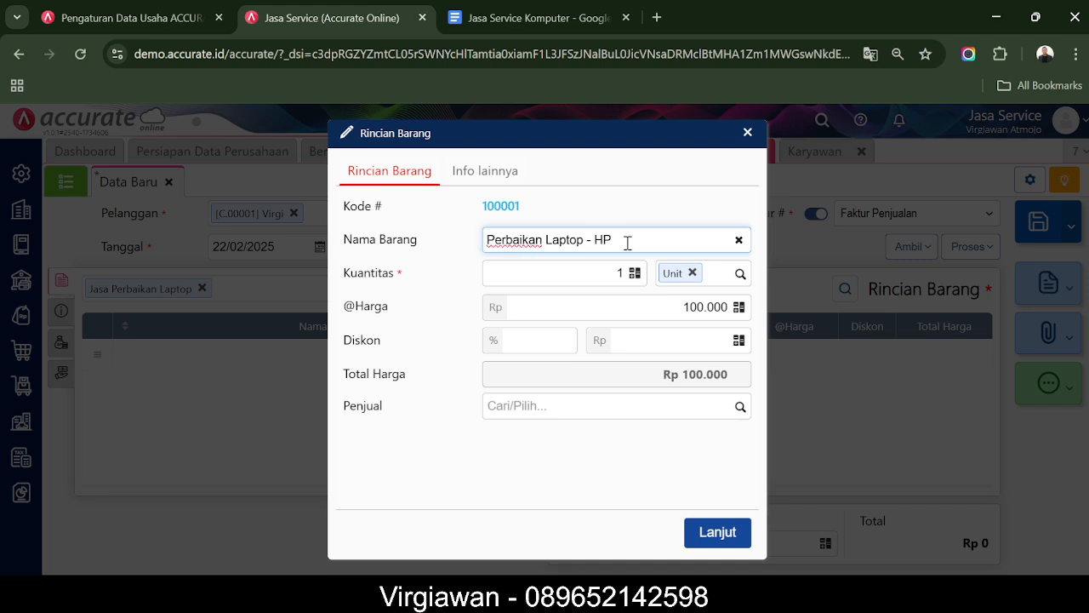
pyautogui.write('XXXXXX')
# Enter "LEMOT INSTALL ULANG WINDOWS GANTI SSD" as the Keterangan for the laptop repair line
pyautogui.click(493, 180)
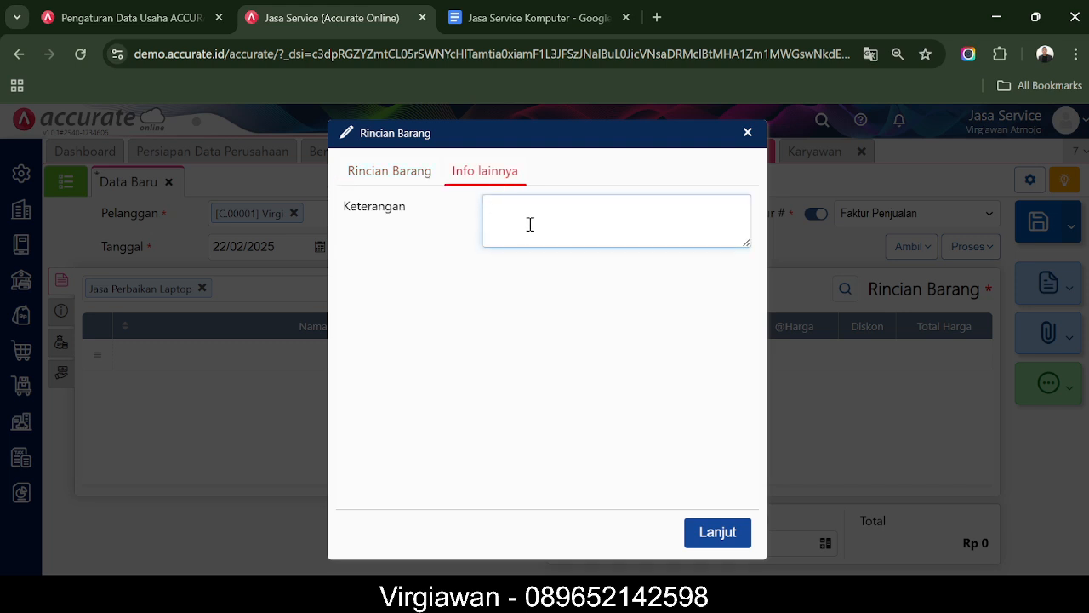
pyautogui.write('LEMOT INSTALL ULANG ')
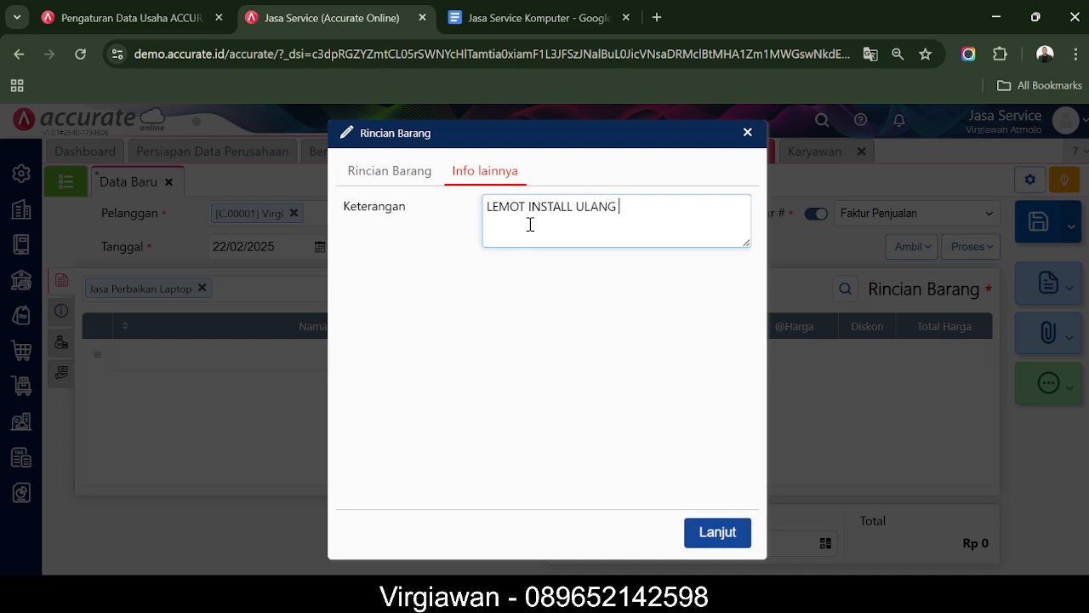
pyautogui.write('WINDOWS GANTI ')
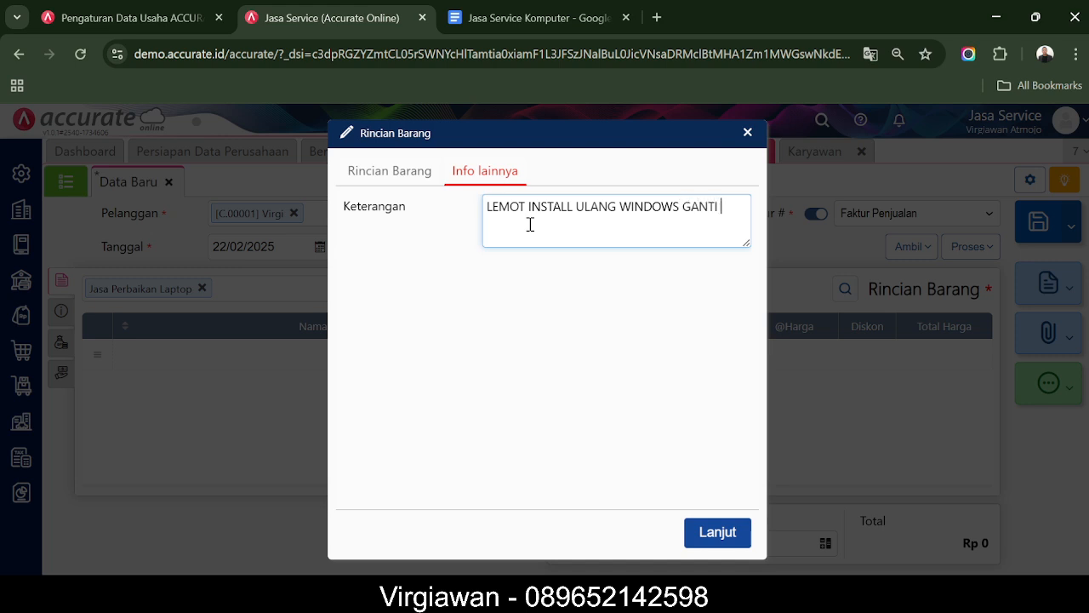
pyautogui.write('SSD')
pyautogui.click(587, 375)
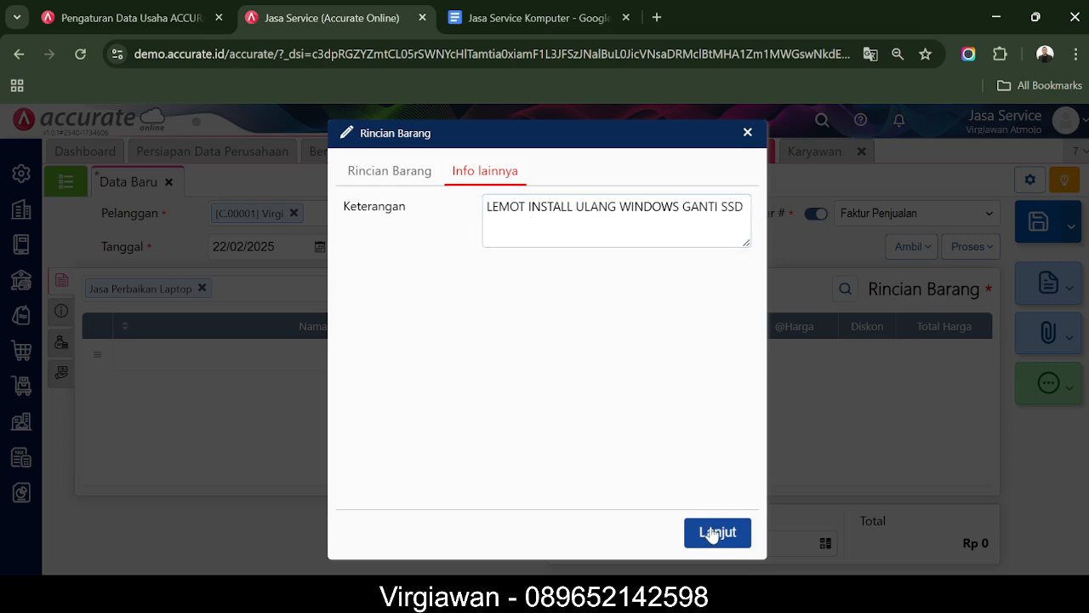
pyautogui.click(382, 184)
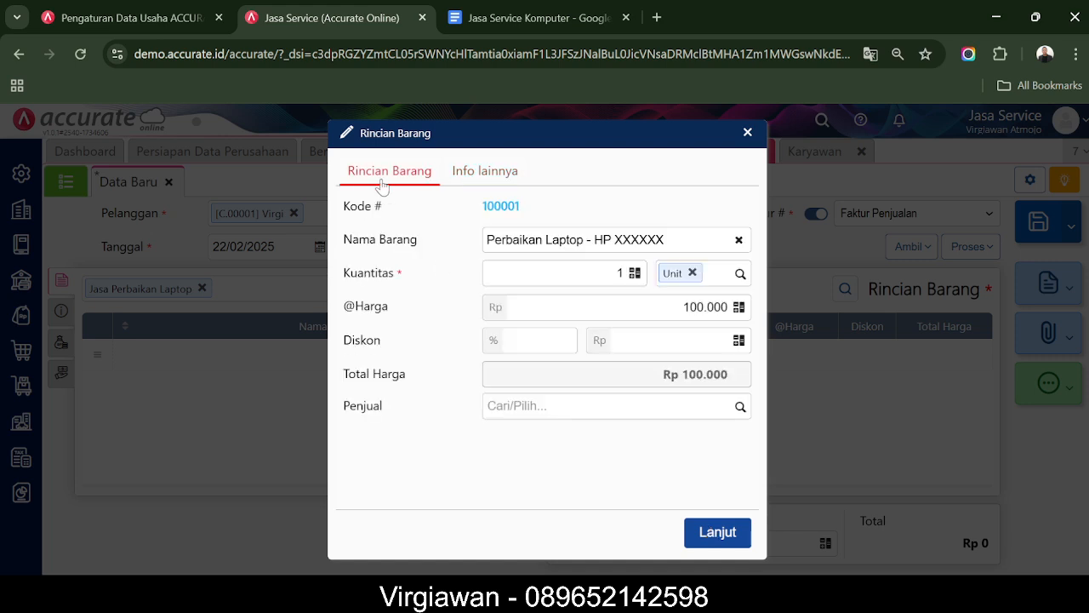
pyautogui.click(499, 237)
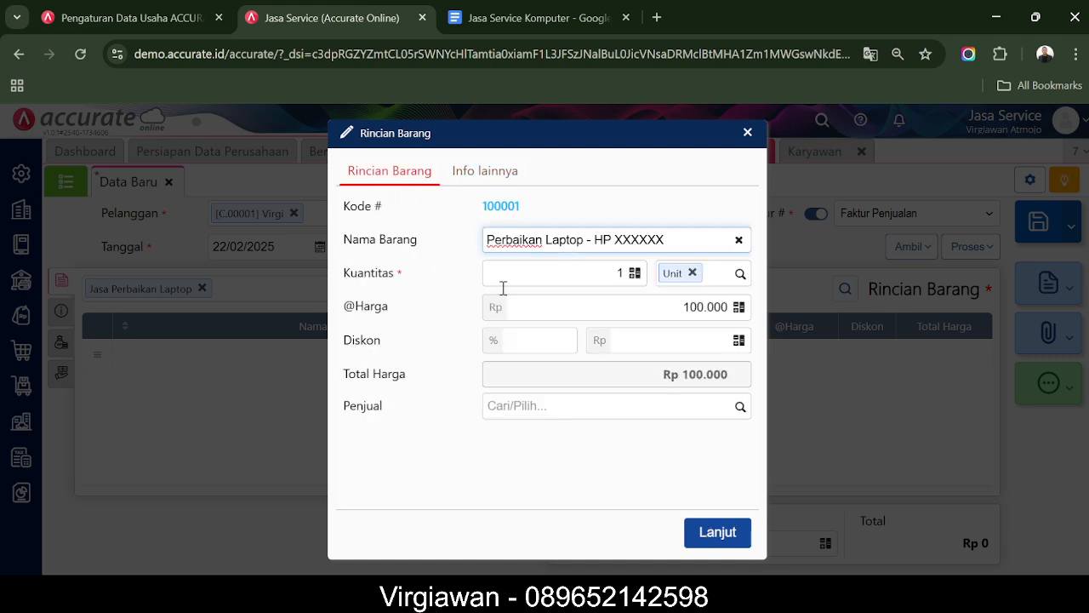
pyautogui.click(675, 310)
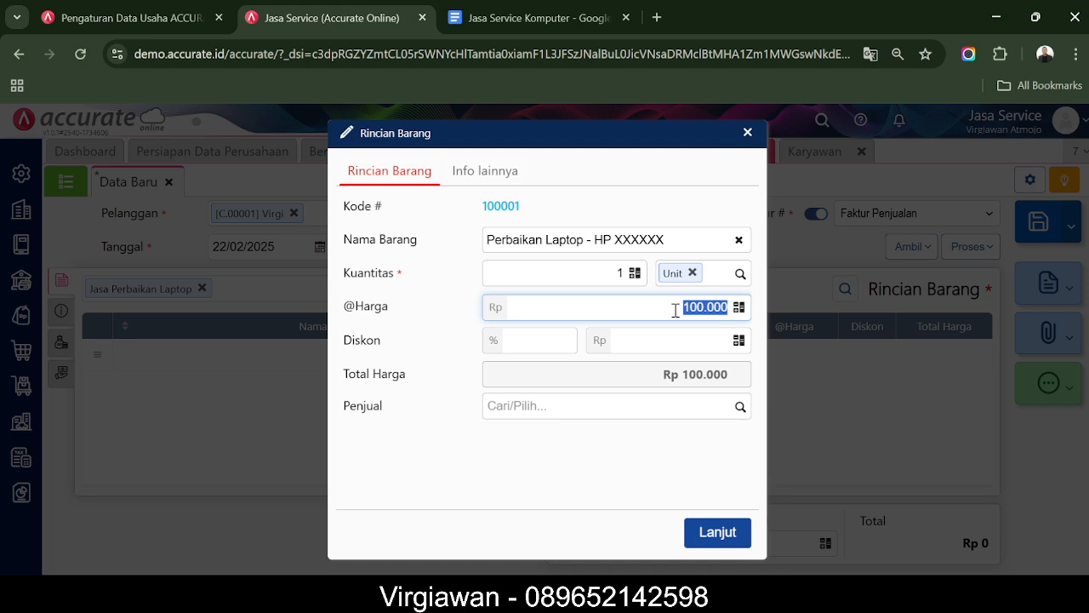
pyautogui.write('200000')
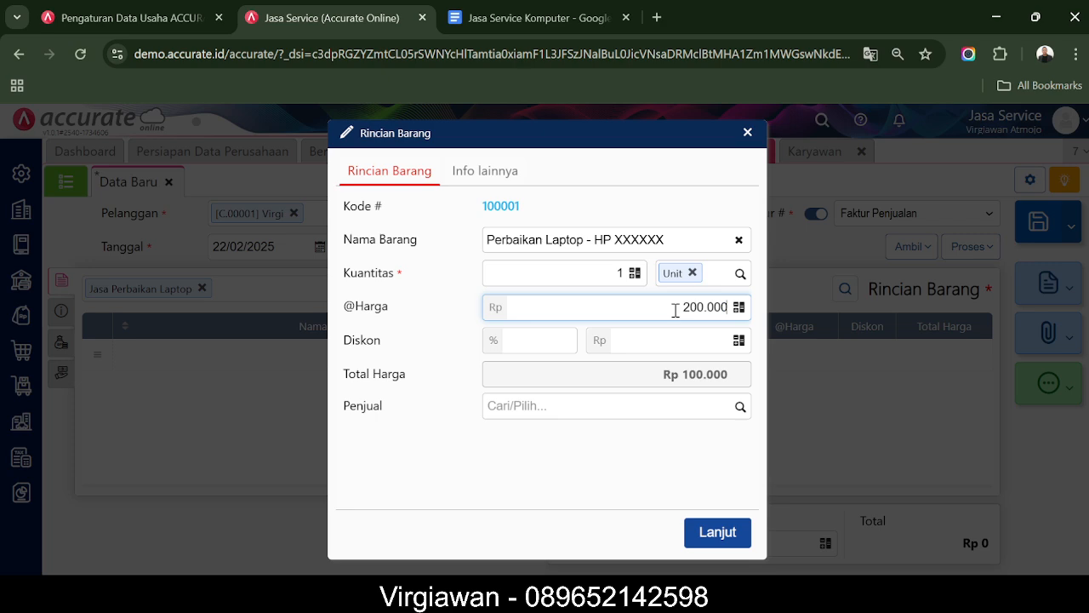
pyautogui.click(633, 459)
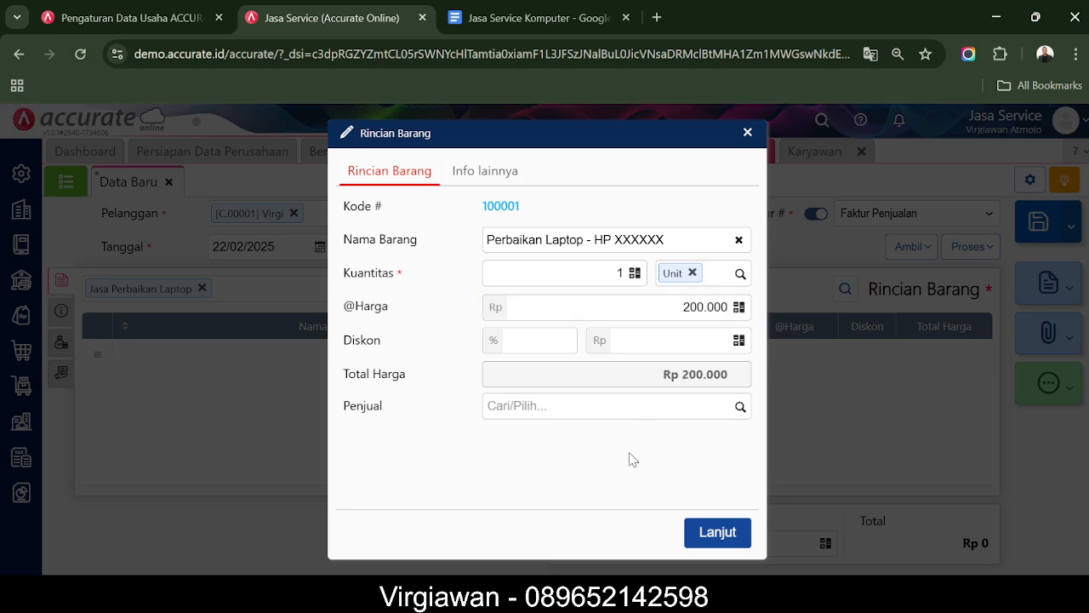
# Try a 5% Diskon on the laptop repair line and clear it
pyautogui.click(542, 338)
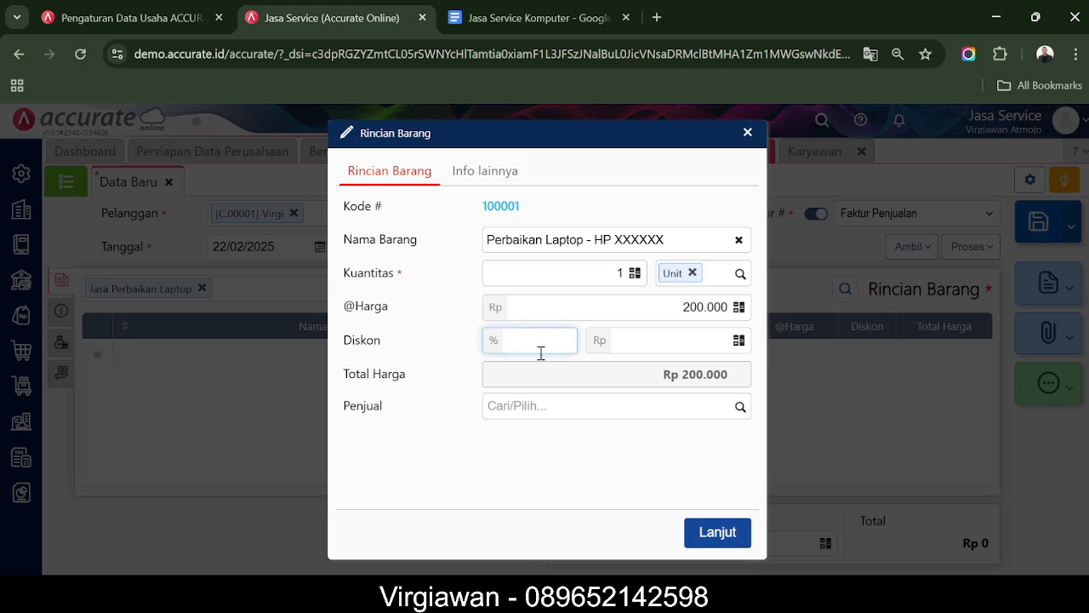
pyautogui.write('5')
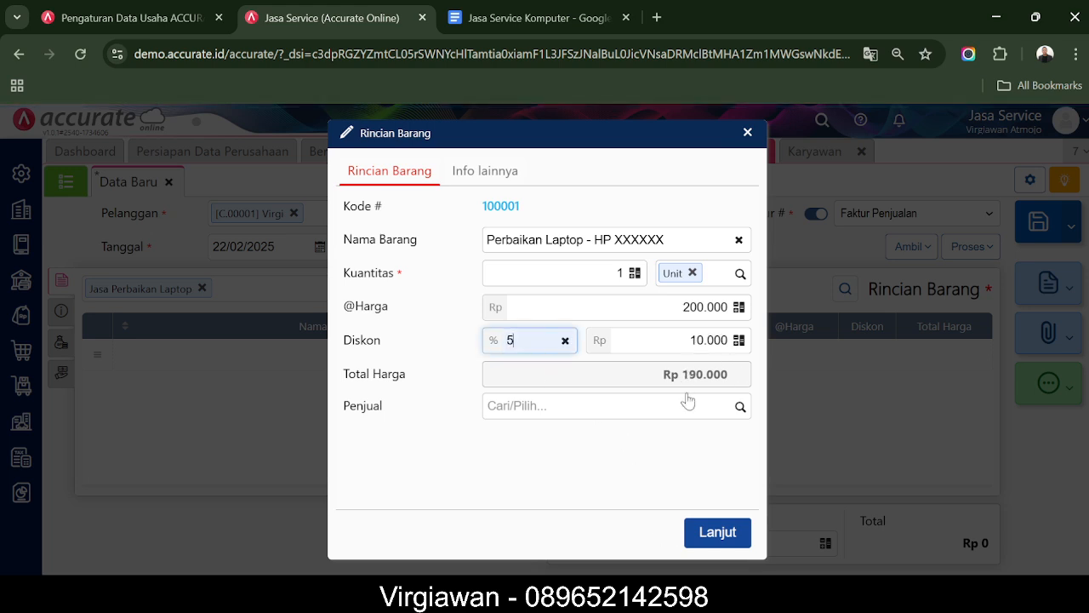
pyautogui.click(563, 344)
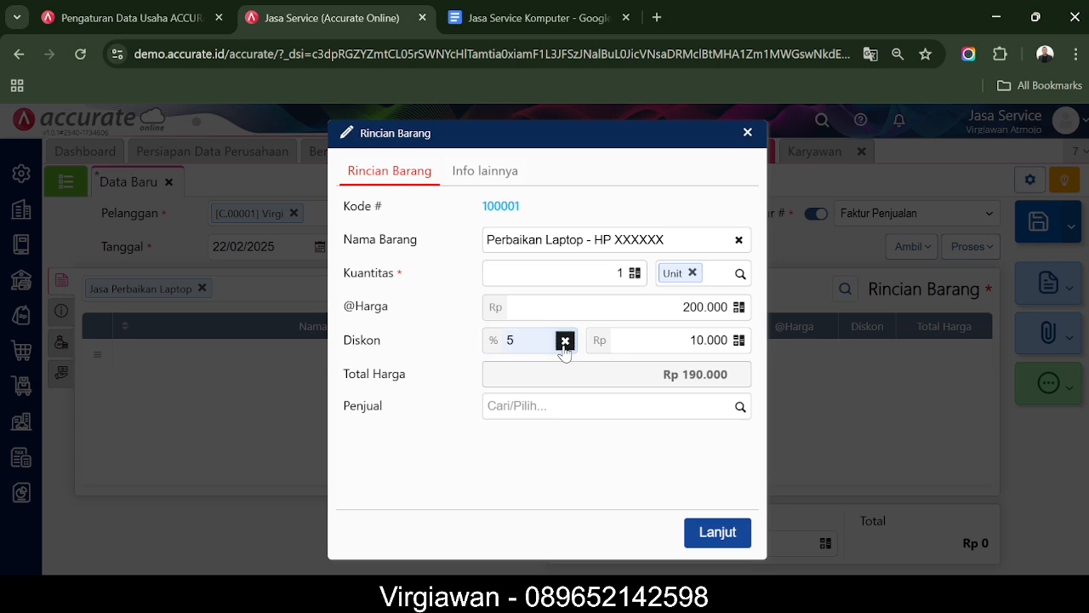
# Assign the new employee as Penjual for the laptop repair line and add the line to the invoice
pyautogui.click(739, 408)
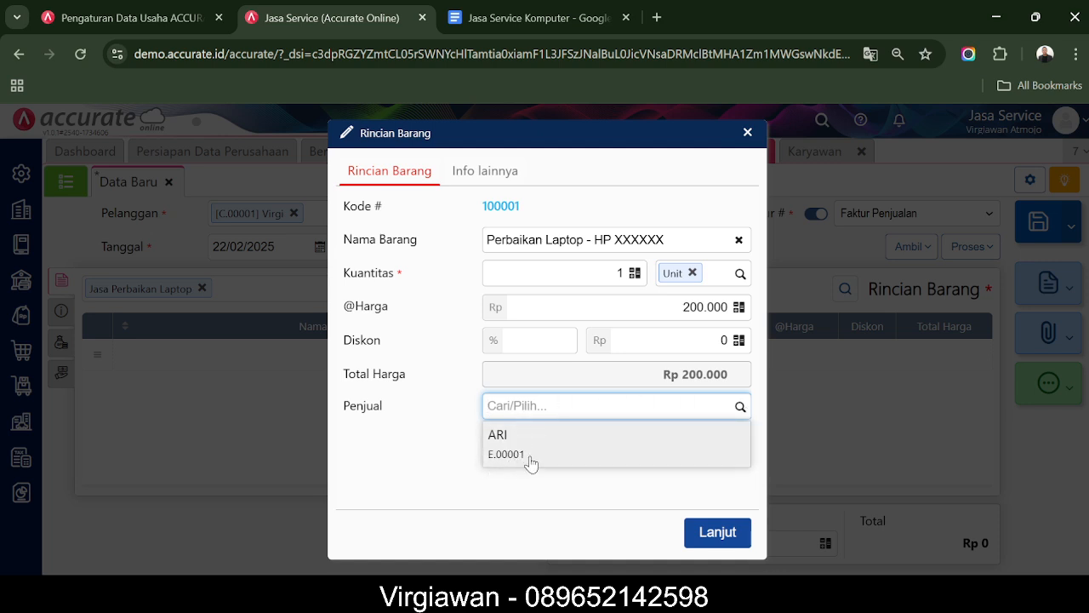
pyautogui.click(512, 449)
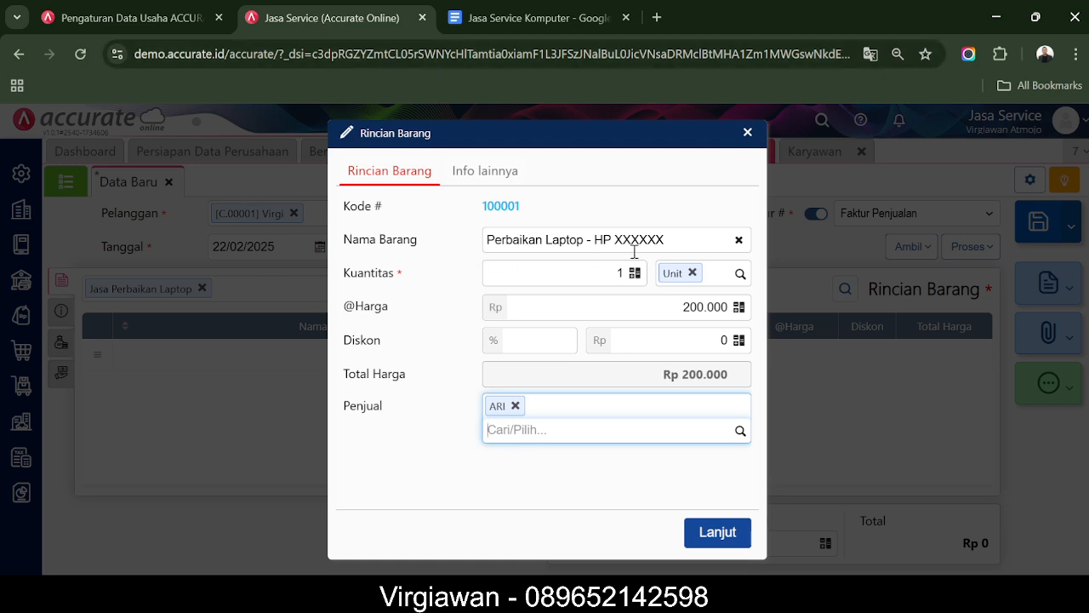
pyautogui.click(713, 534)
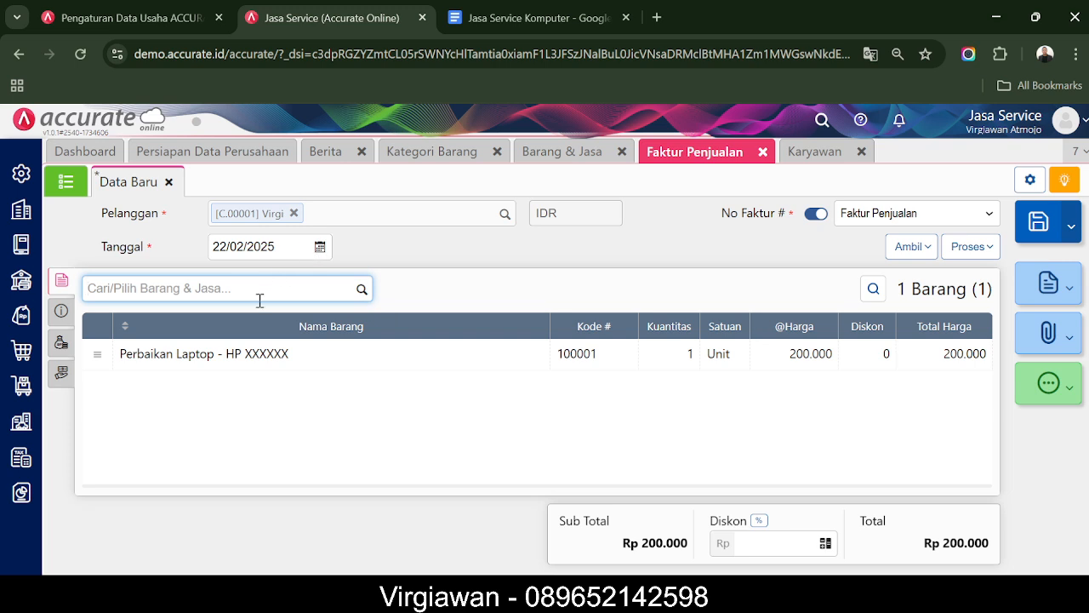
# Choose Spare part SSD as the second invoice item and change its Nama Barang to SSD KINGSTON 500GB
pyautogui.write('ssd')
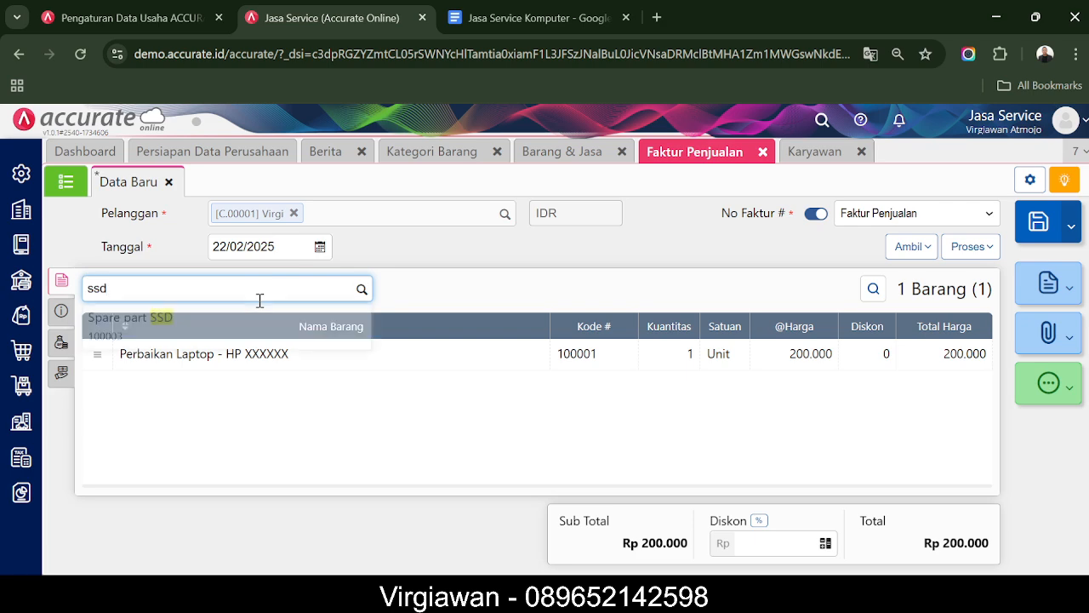
pyautogui.click(202, 335)
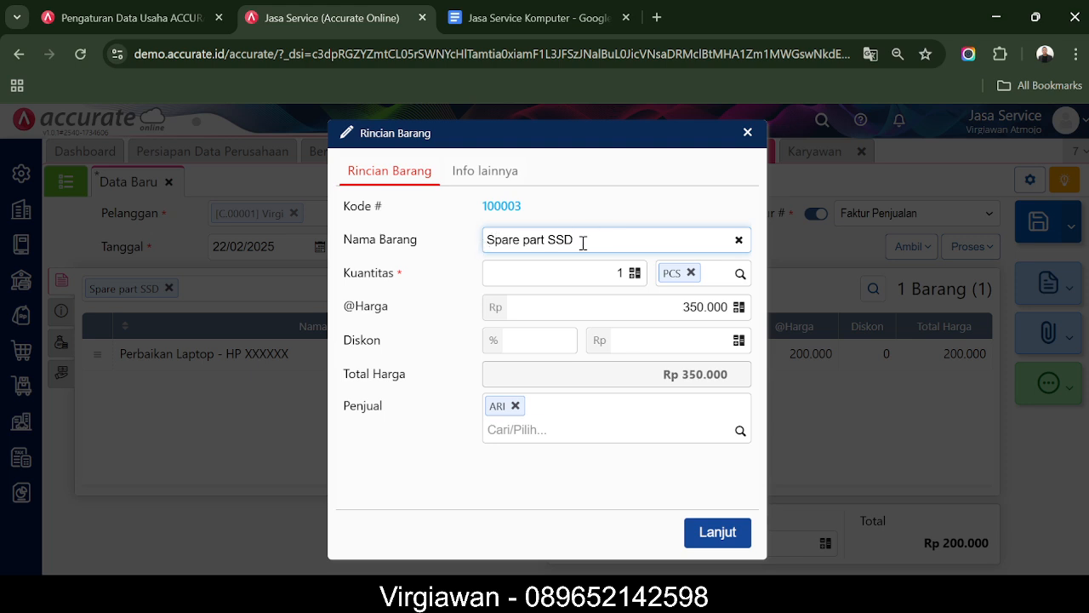
pyautogui.click(739, 240)
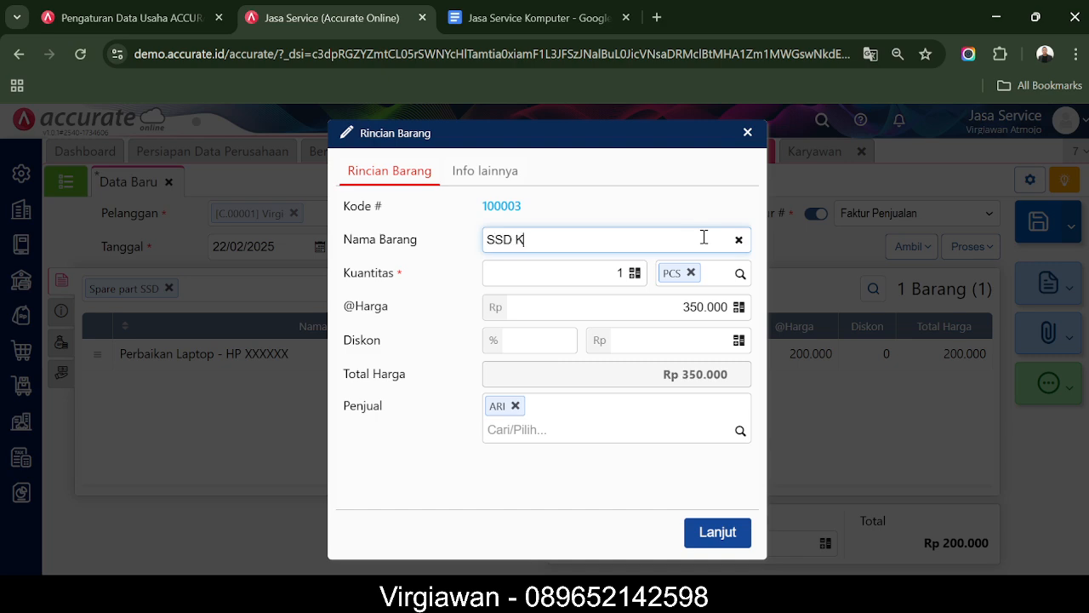
pyautogui.write('SSD KINGSTOON 500GB')
pyautogui.moveTo(713, 206); pyautogui.dragTo(676, 307)
pyautogui.doubleClick(675, 306)
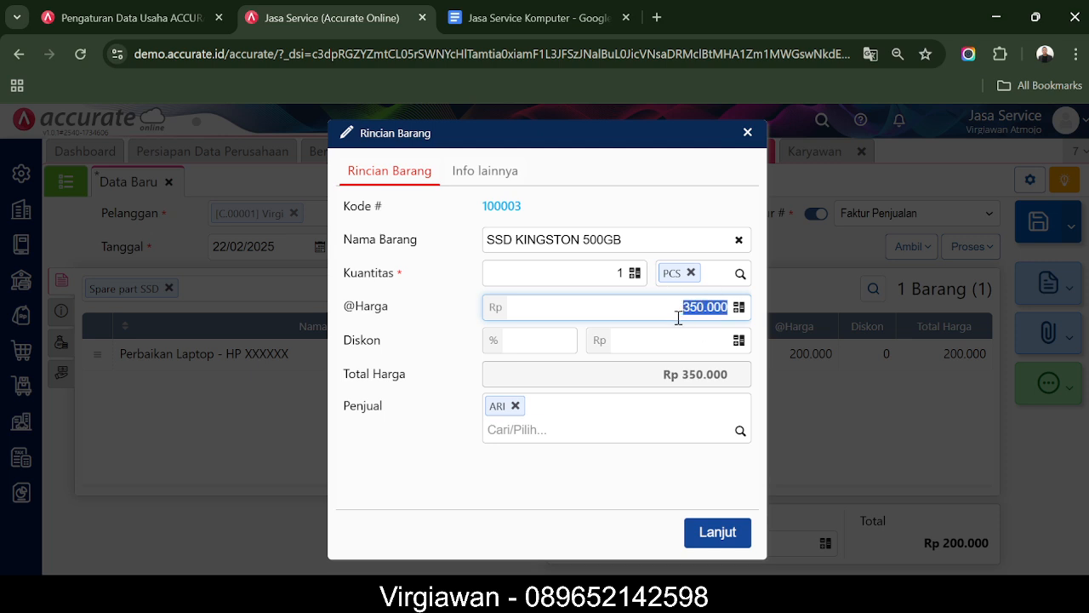
pyautogui.write('700000')
pyautogui.click(591, 497)
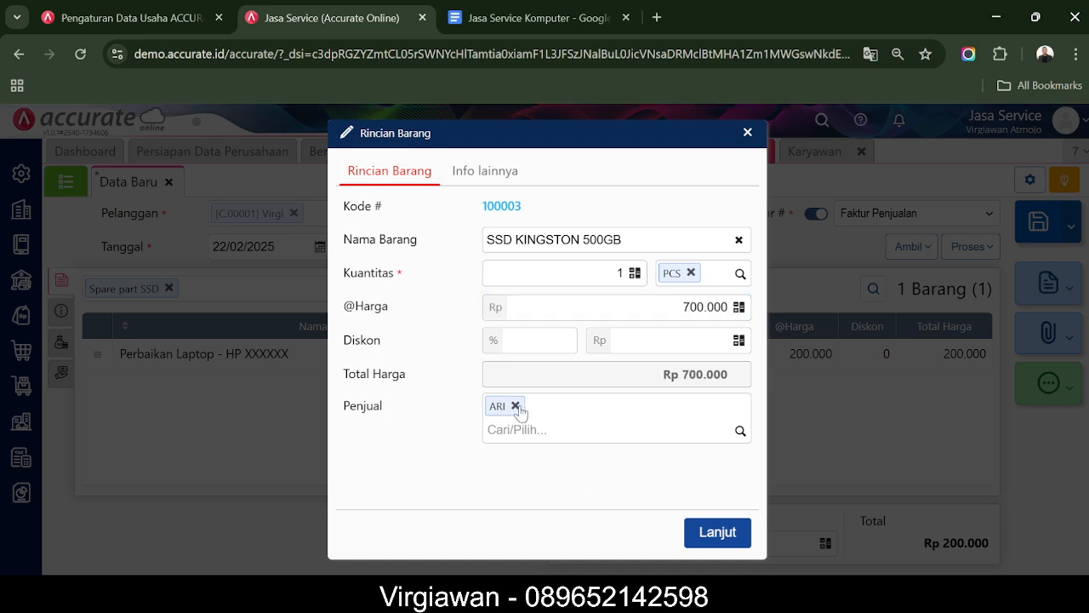
pyautogui.click(708, 534)
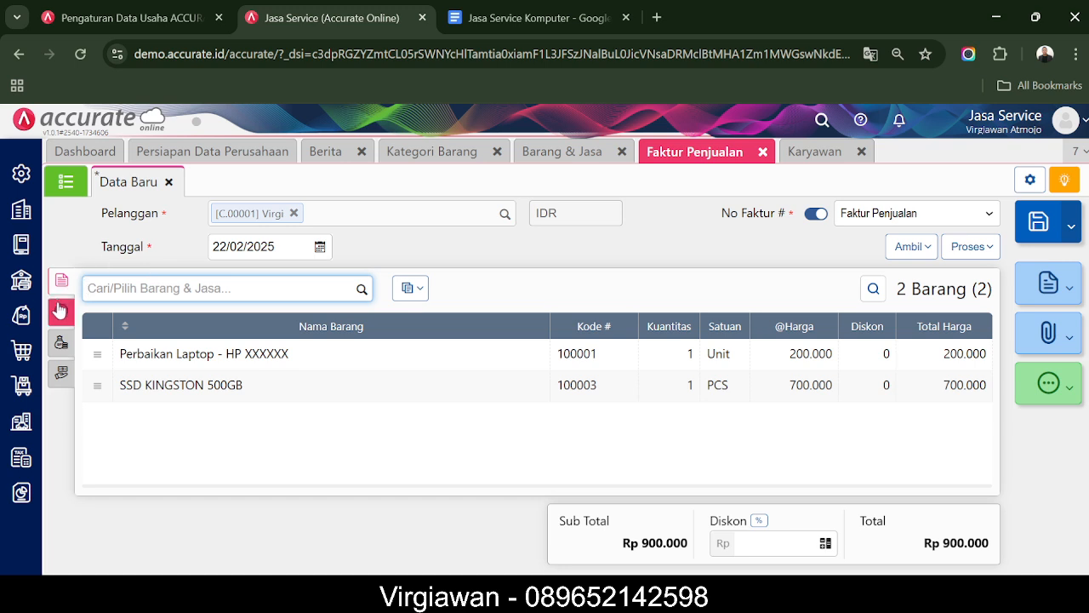
# Clear the invoice's Syarat Pembayaran in its other information and select C.O.D again
pyautogui.click(59, 315)
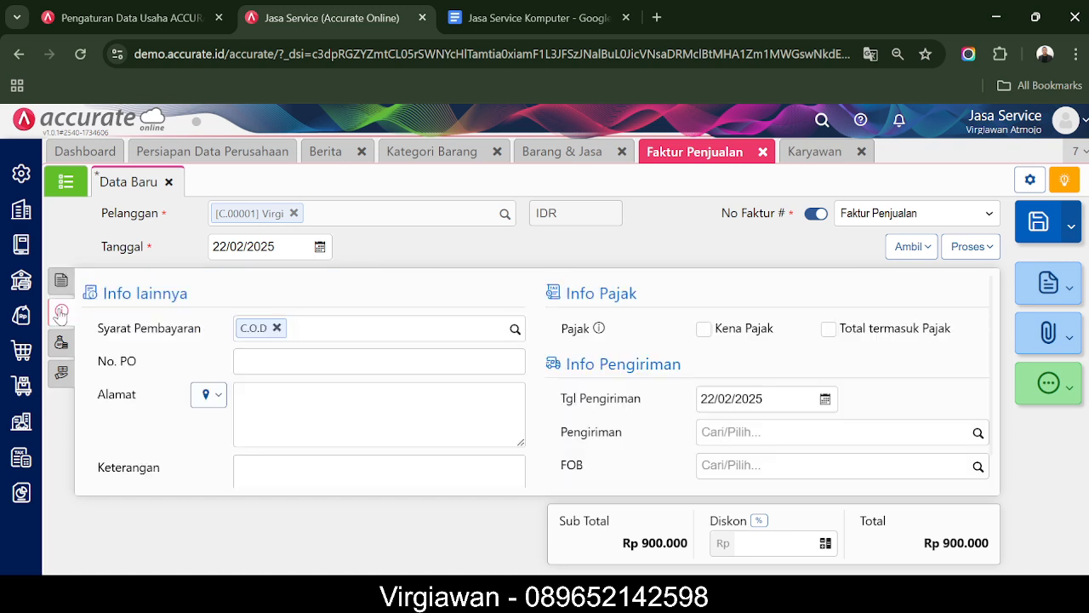
pyautogui.click(277, 329)
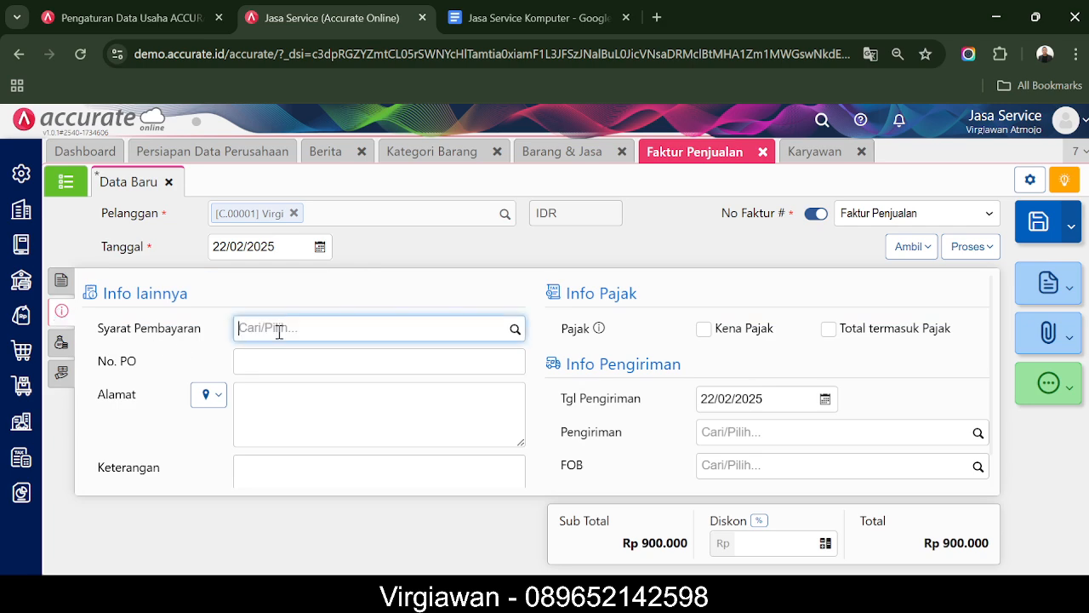
pyautogui.click(366, 328)
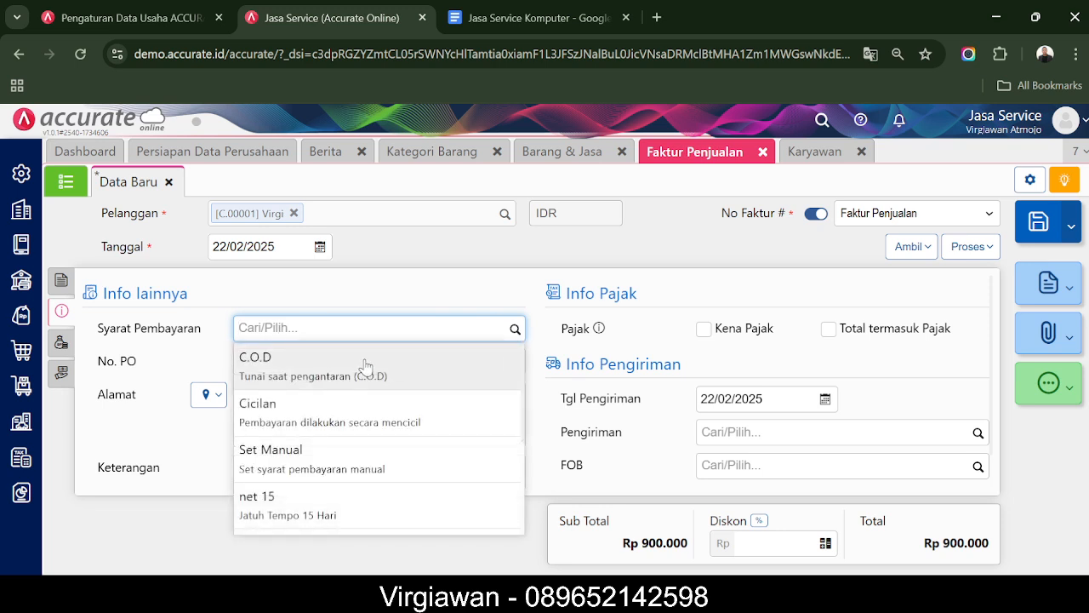
pyautogui.click(366, 366)
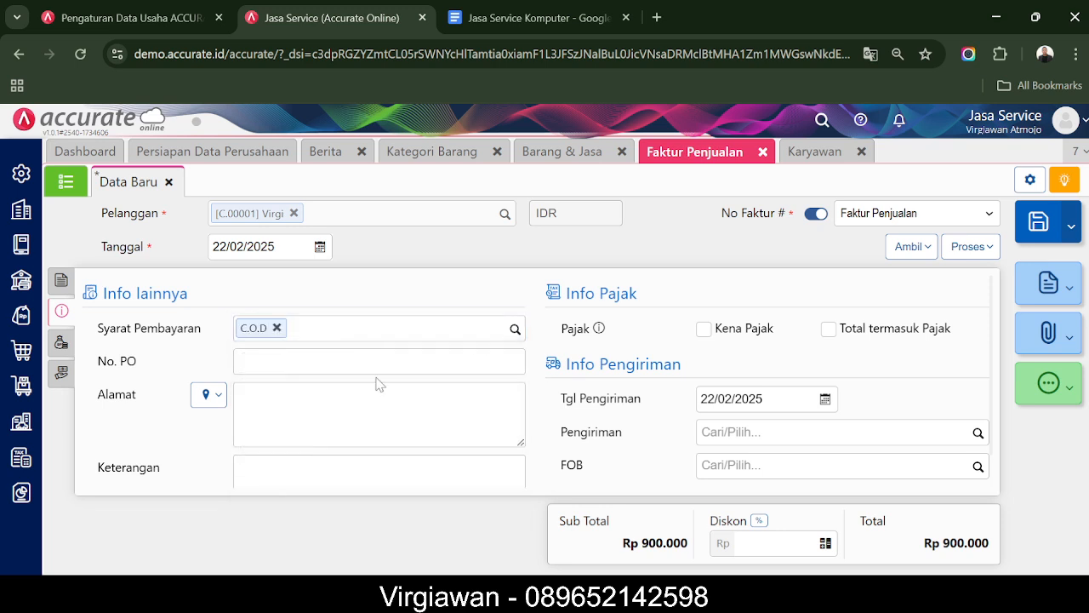
# Review the invoice's shipping information, the Tgl Pengiriman calendar and the Biaya Lainnya section, and return to the item lines
pyautogui.scroll(-1, 379, 385)
pyautogui.scroll(1, 379, 385)
pyautogui.scroll(-1, 804, 455)
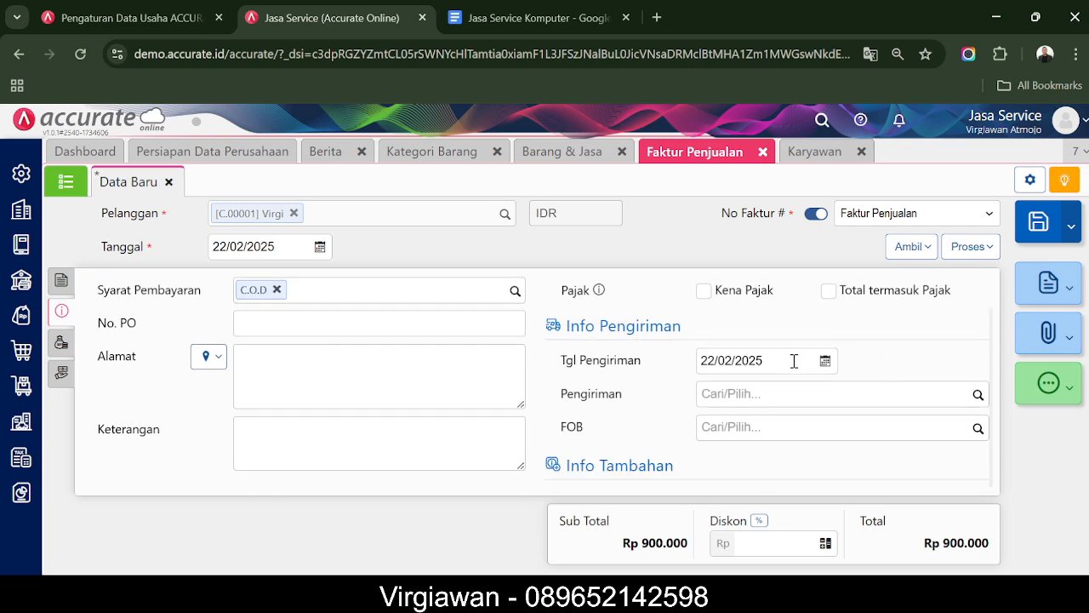
pyautogui.click(823, 364)
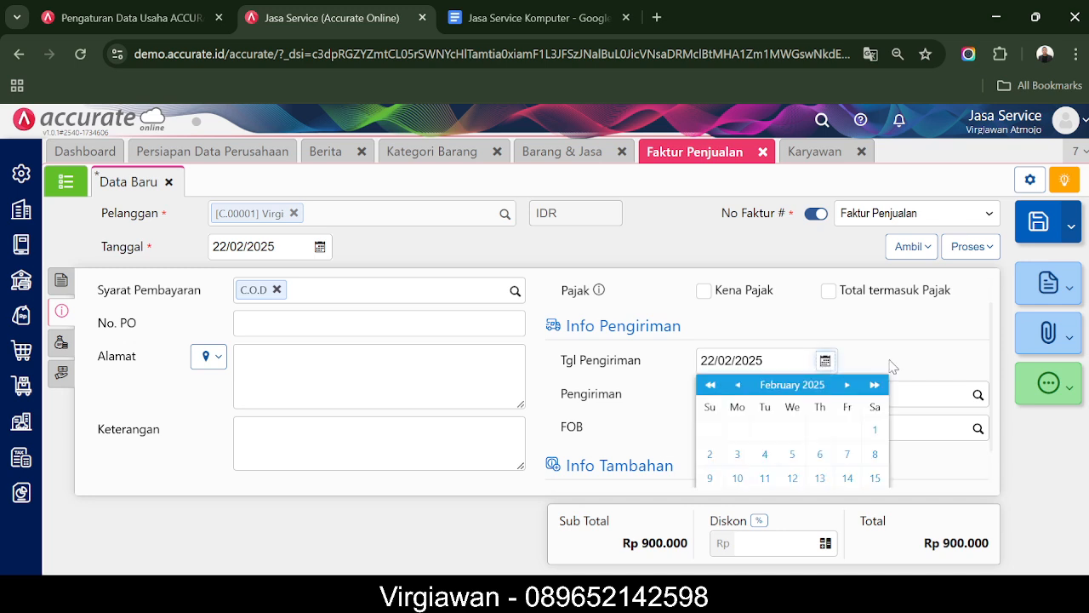
pyautogui.click(893, 366)
pyautogui.click(824, 361)
pyautogui.scroll(-1, 912, 361)
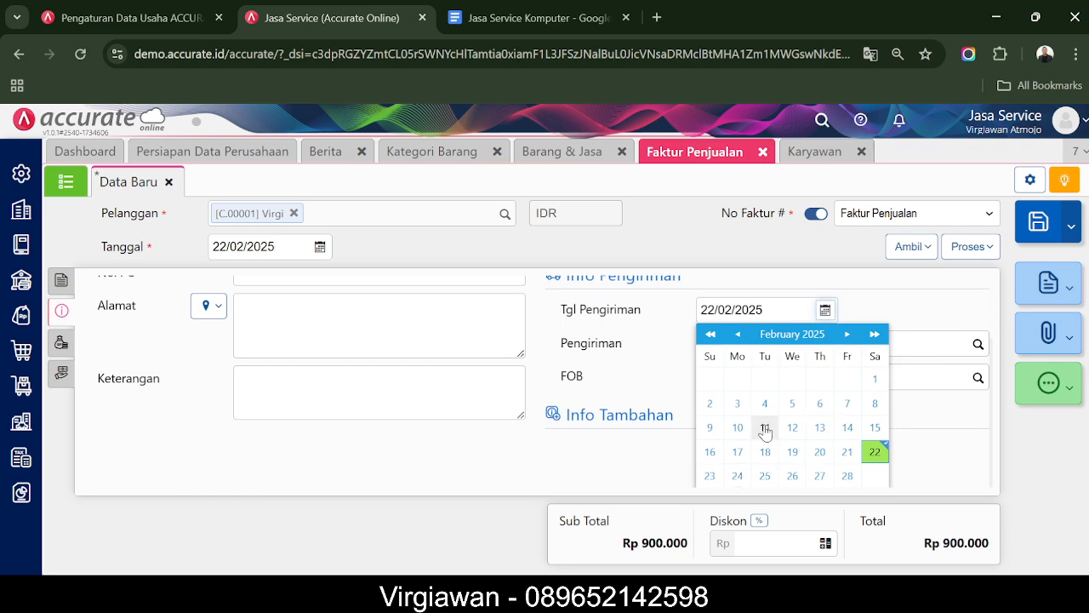
pyautogui.scroll(2, 765, 431)
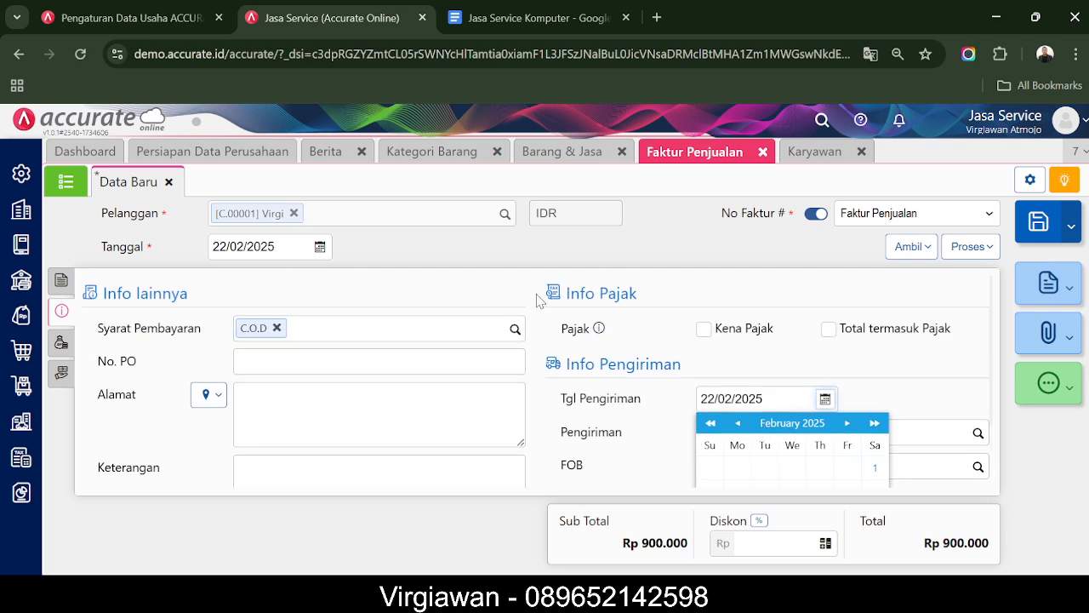
pyautogui.scroll(-2, 731, 465)
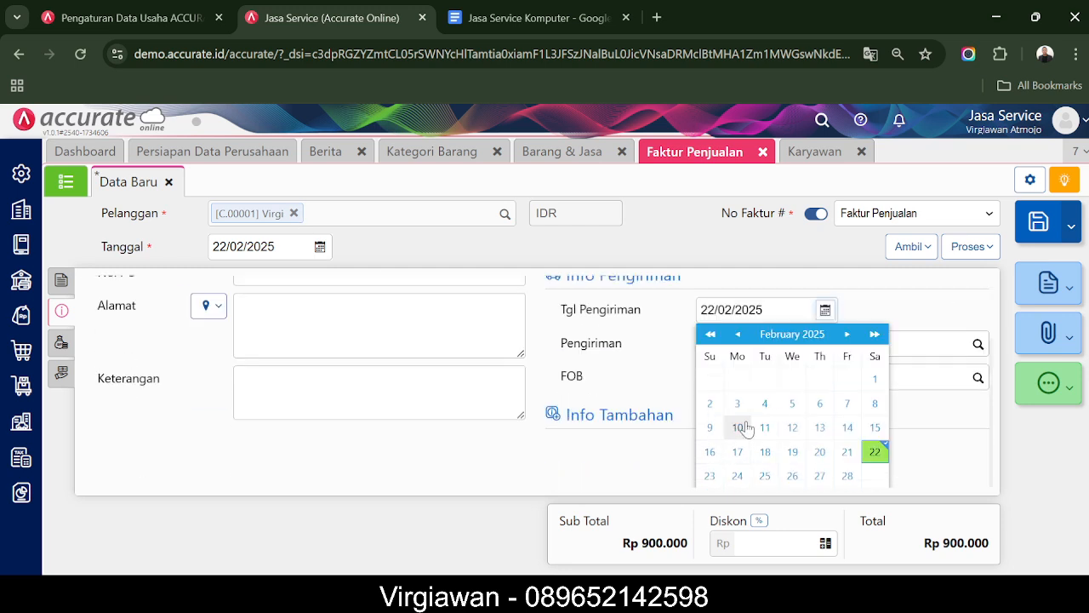
pyautogui.scroll(1, 744, 432)
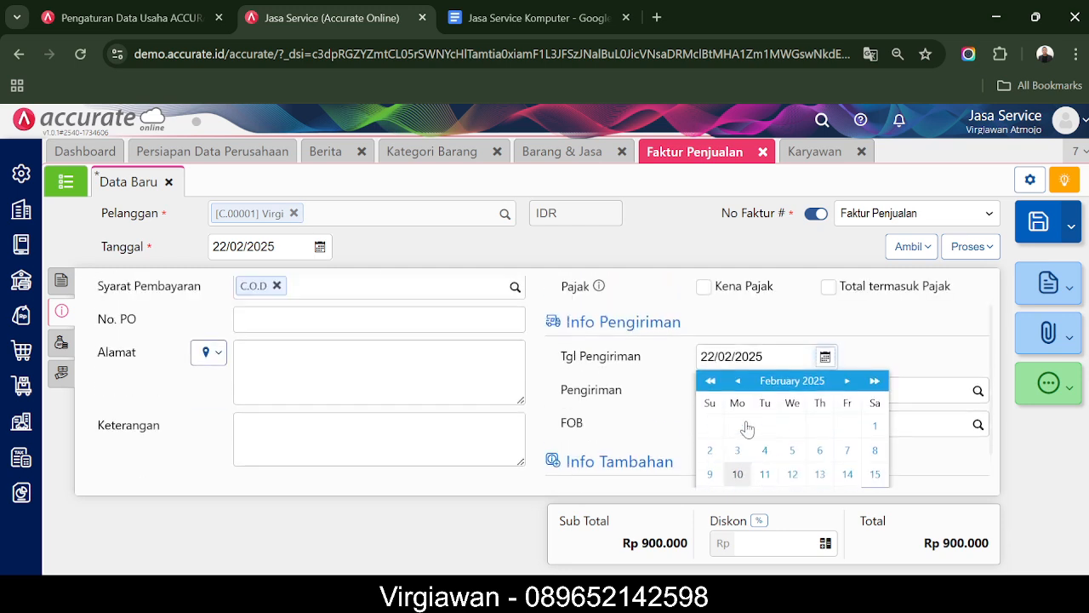
pyautogui.click(576, 404)
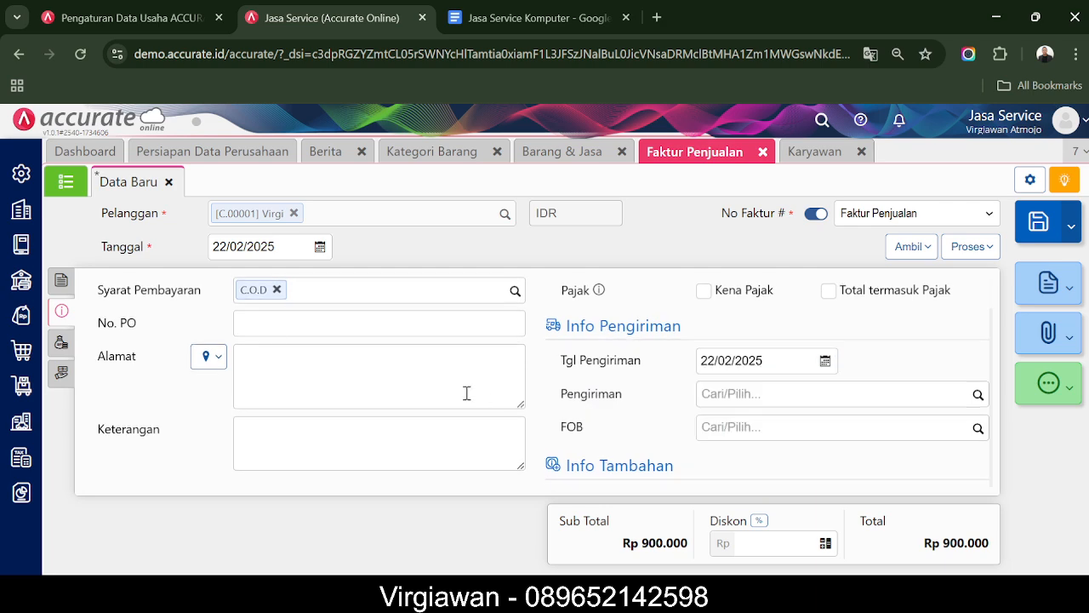
pyautogui.click(61, 344)
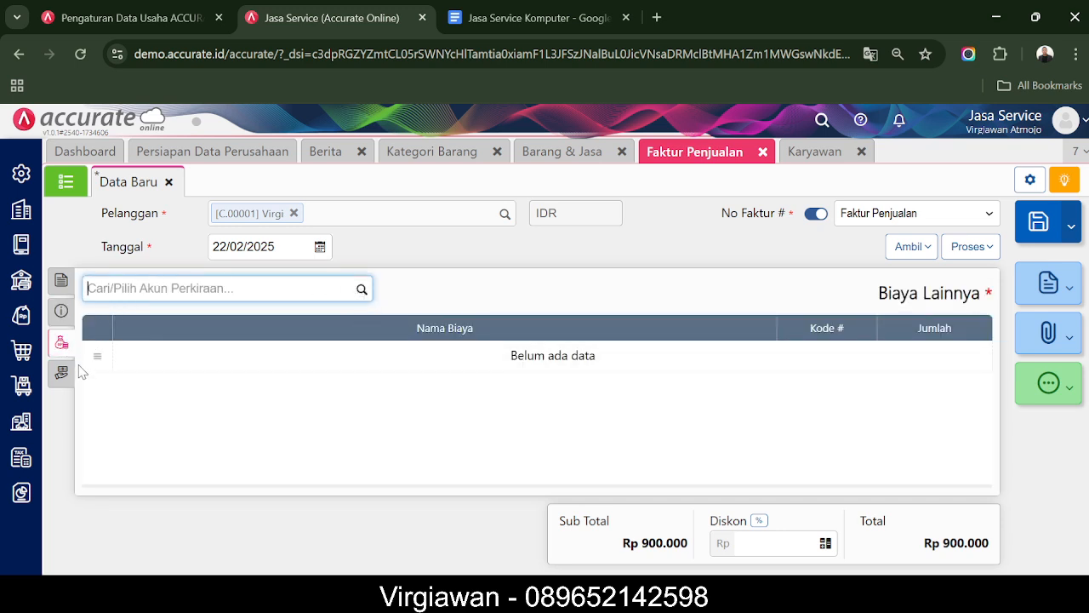
pyautogui.click(61, 280)
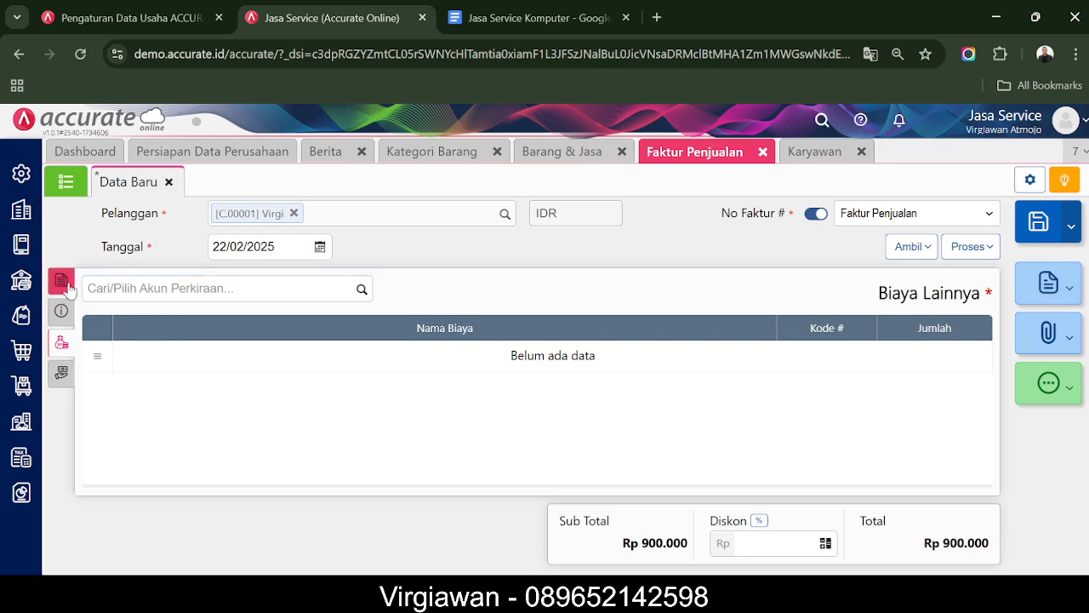
# Save the invoice with a print preview in the Faktur Penjualan - Default layout, check the printout and close the preview
pyautogui.click(1053, 283)
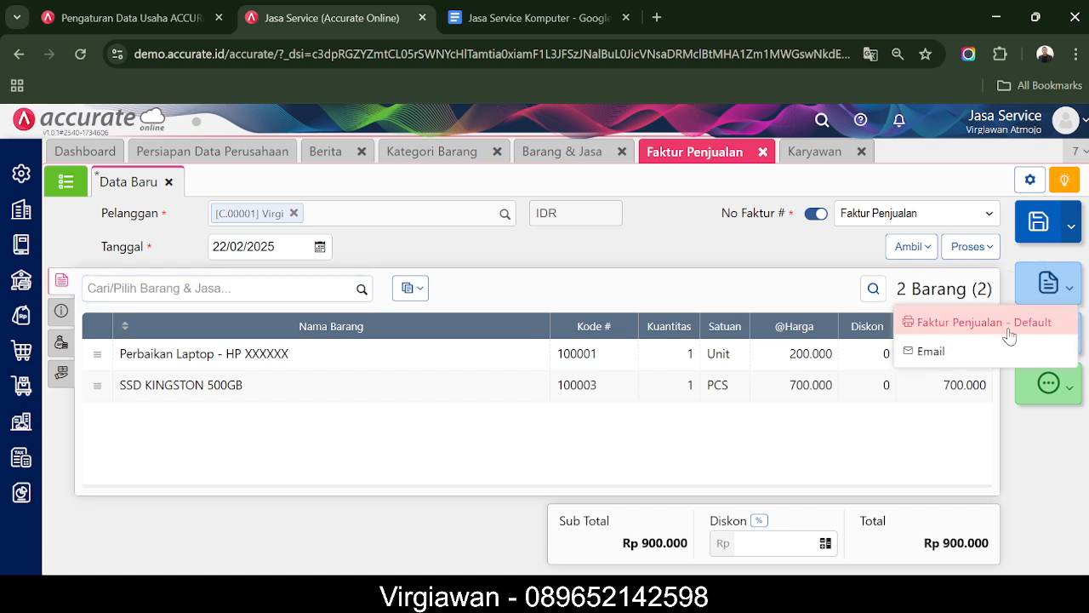
pyautogui.click(1010, 332)
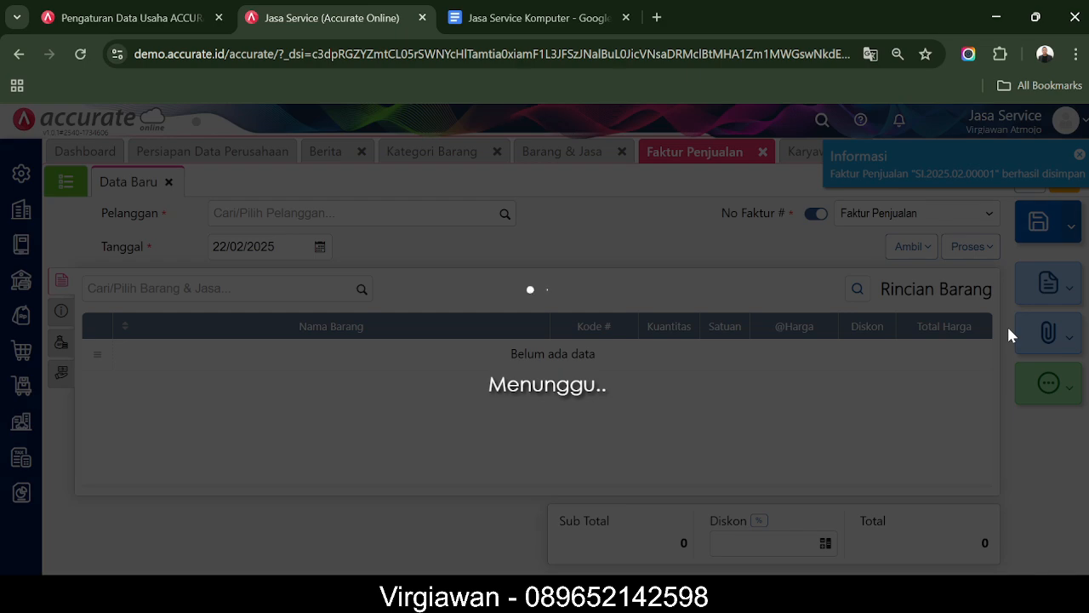
pyautogui.scroll(-3, 595, 305)
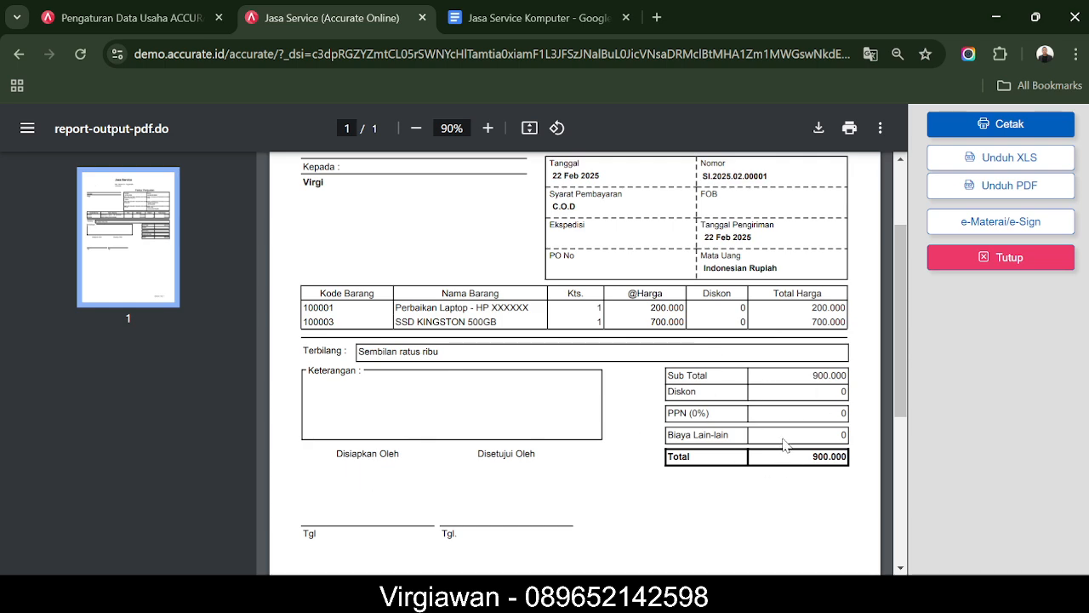
pyautogui.click(1043, 263)
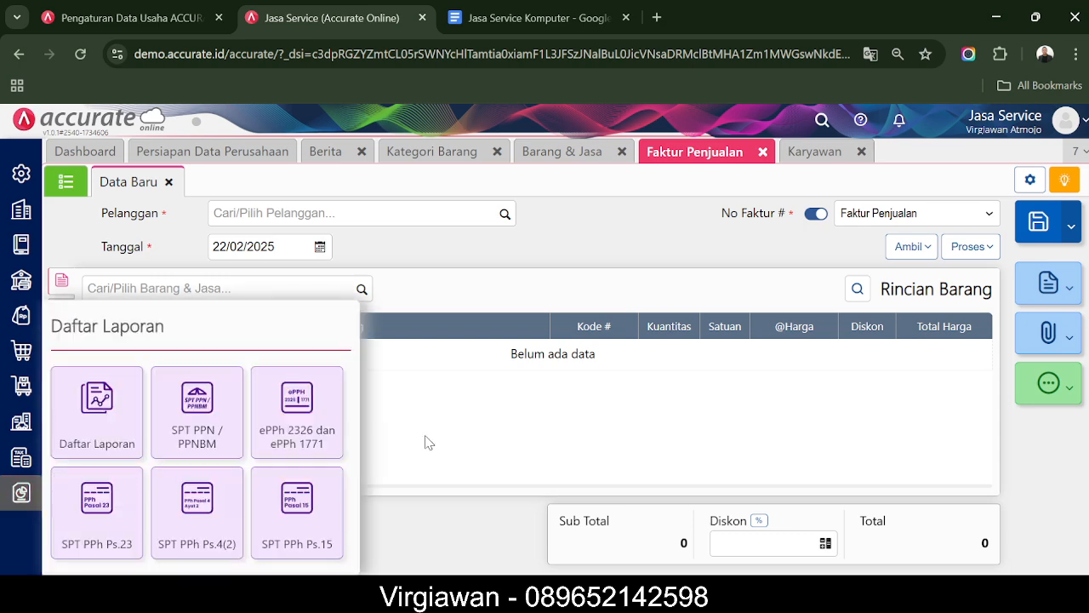
# Show the list of saved sales invoices in Faktur Penjualan
pyautogui.moveTo(20, 316)
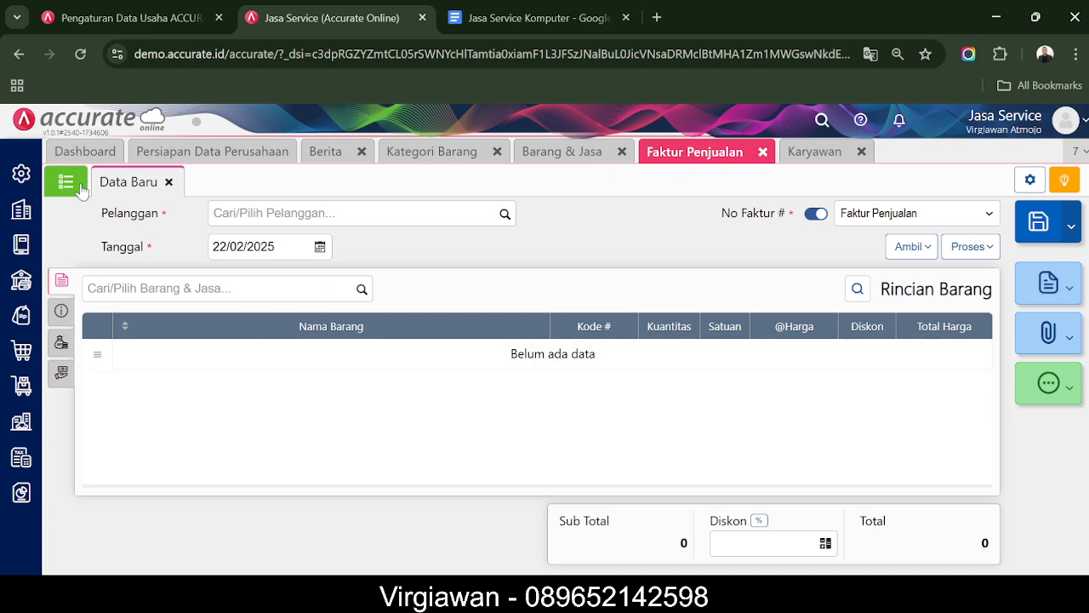
pyautogui.click(22, 315)
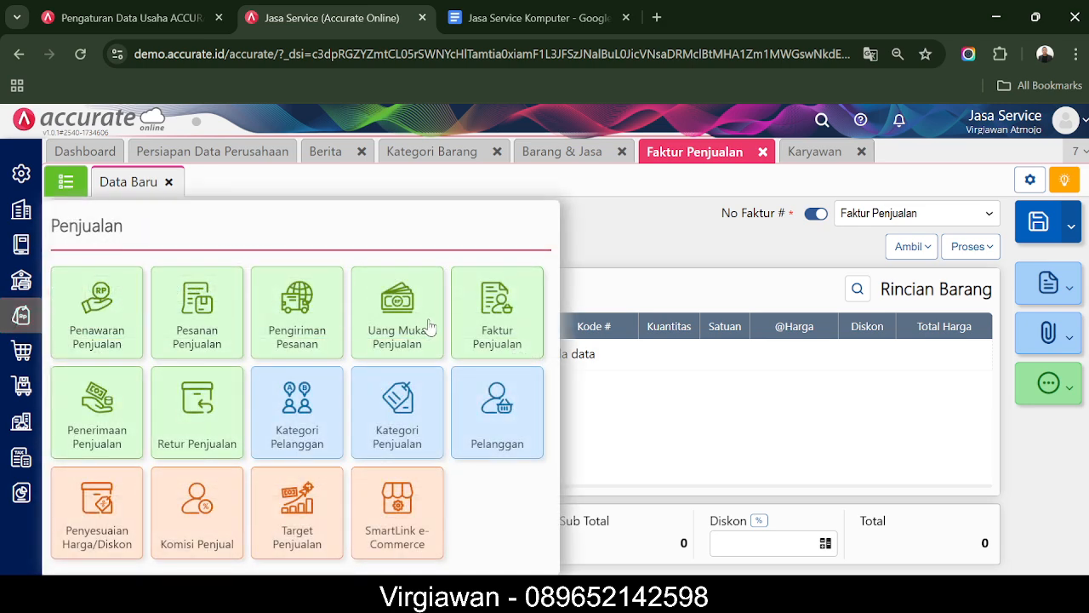
pyautogui.click(498, 307)
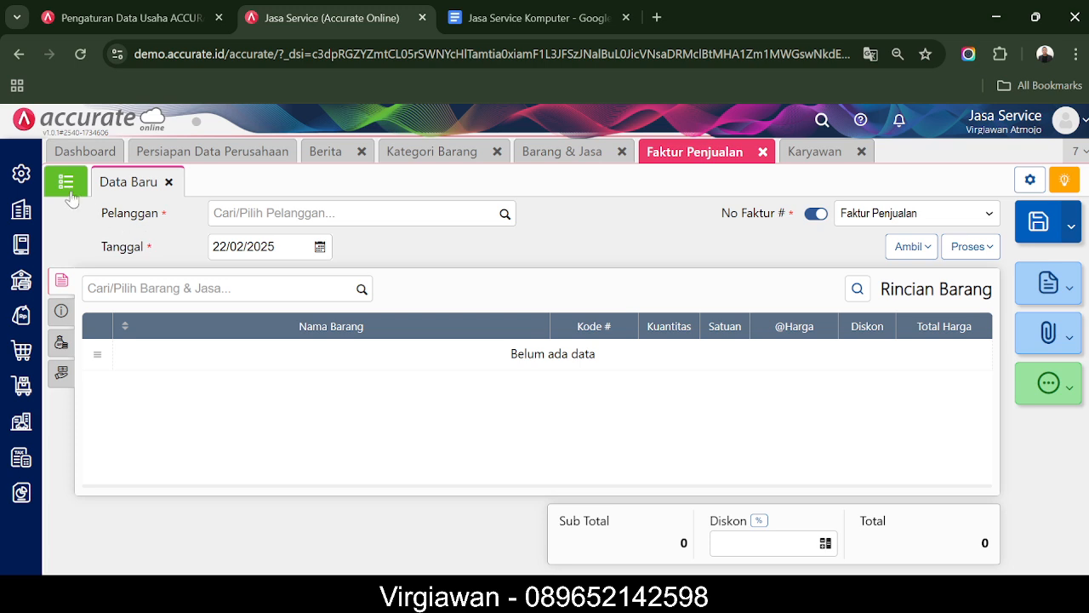
pyautogui.click(66, 181)
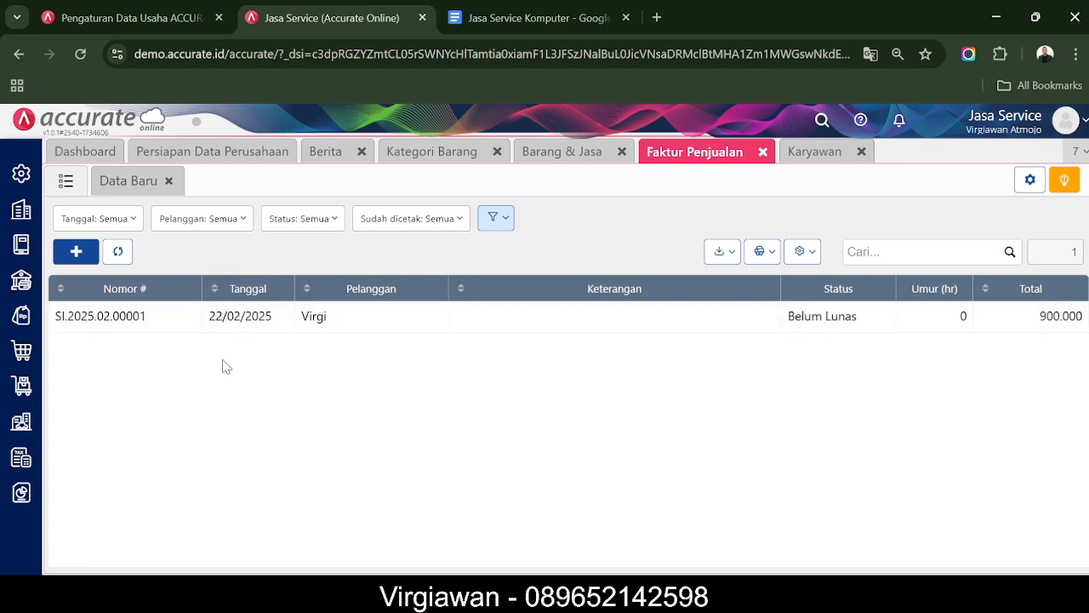
# Generate the Laba/Rugi (Standar) report from Daftar Laporan for the period 22/02/2025 to 22/02/2025
pyautogui.click(22, 492)
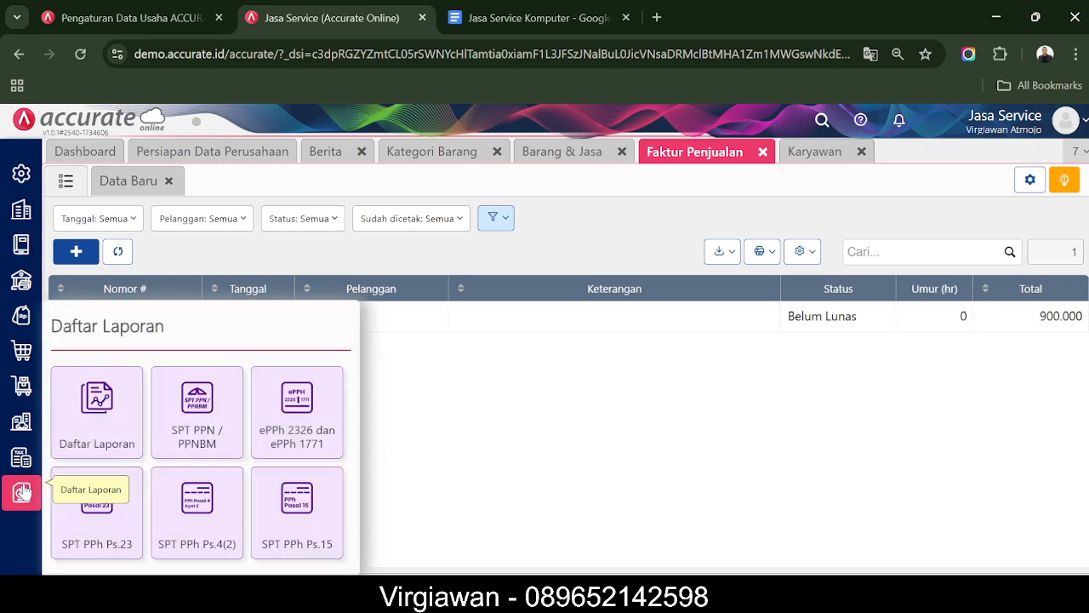
pyautogui.click(97, 417)
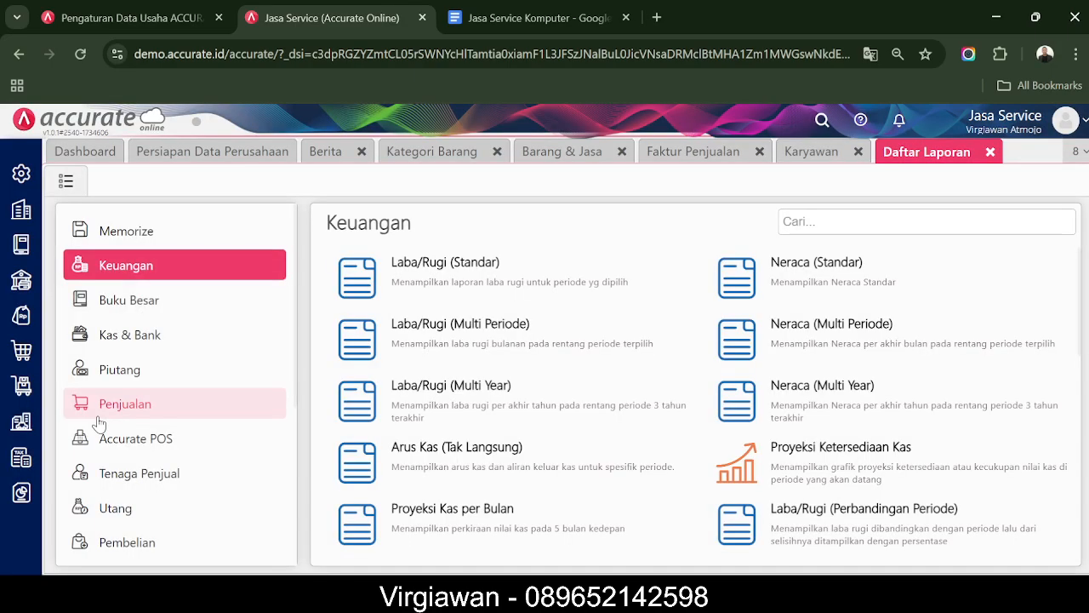
pyautogui.click(362, 291)
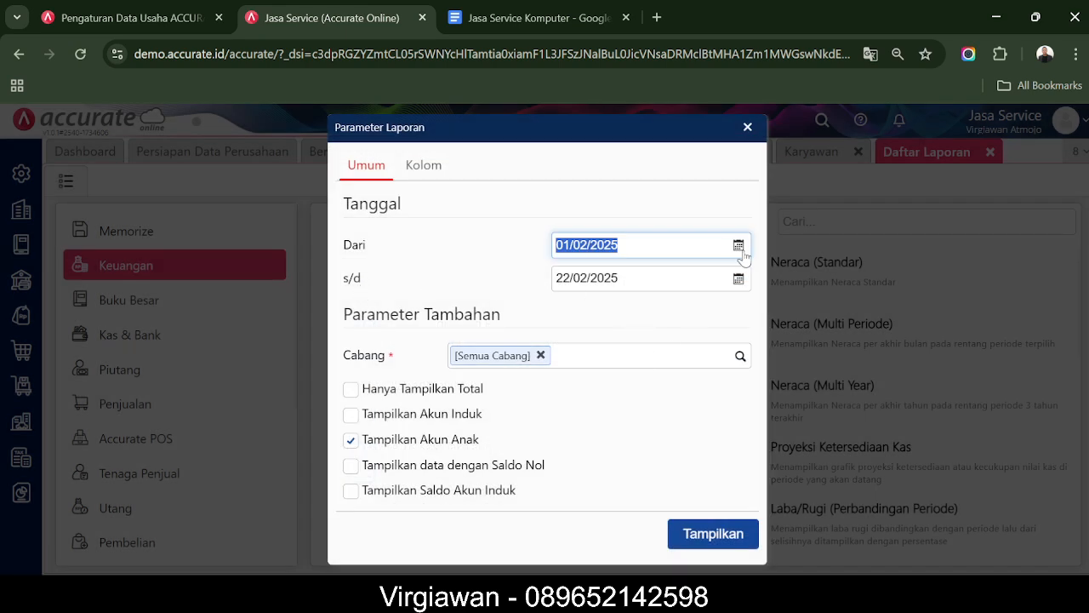
pyautogui.click(737, 249)
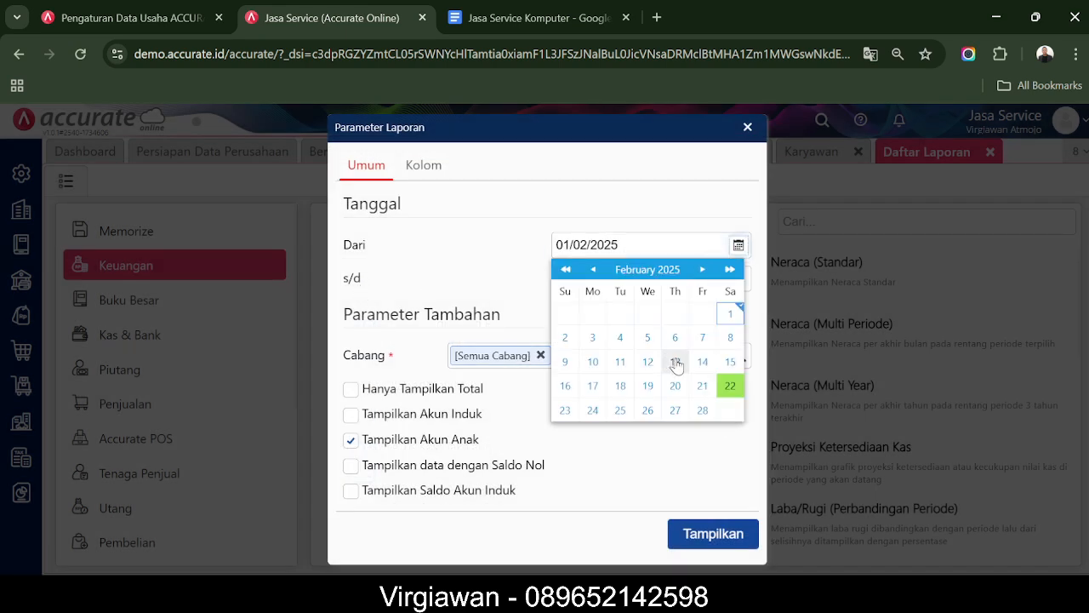
pyautogui.click(730, 384)
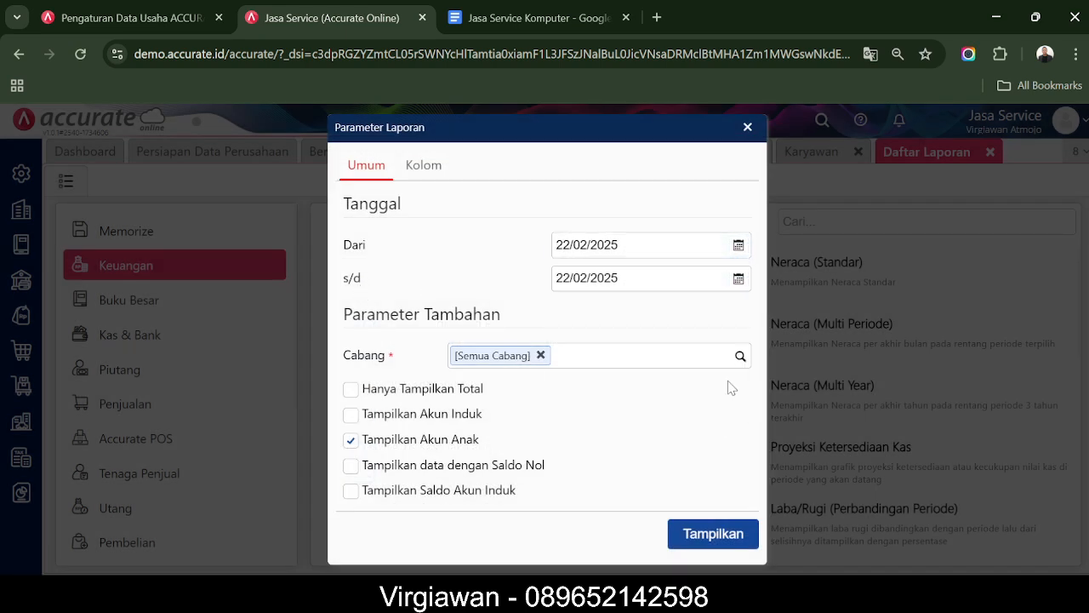
pyautogui.click(707, 534)
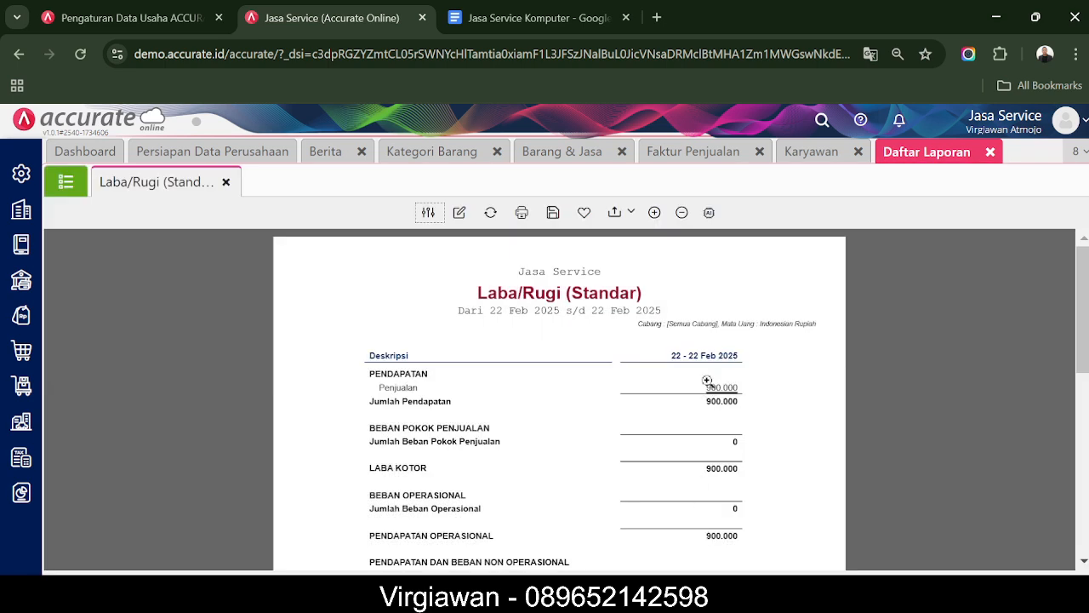
# Enlarge the Laba/Rugi report and examine its income, cost of goods sold, gross profit and expense lines
pyautogui.click(653, 212)
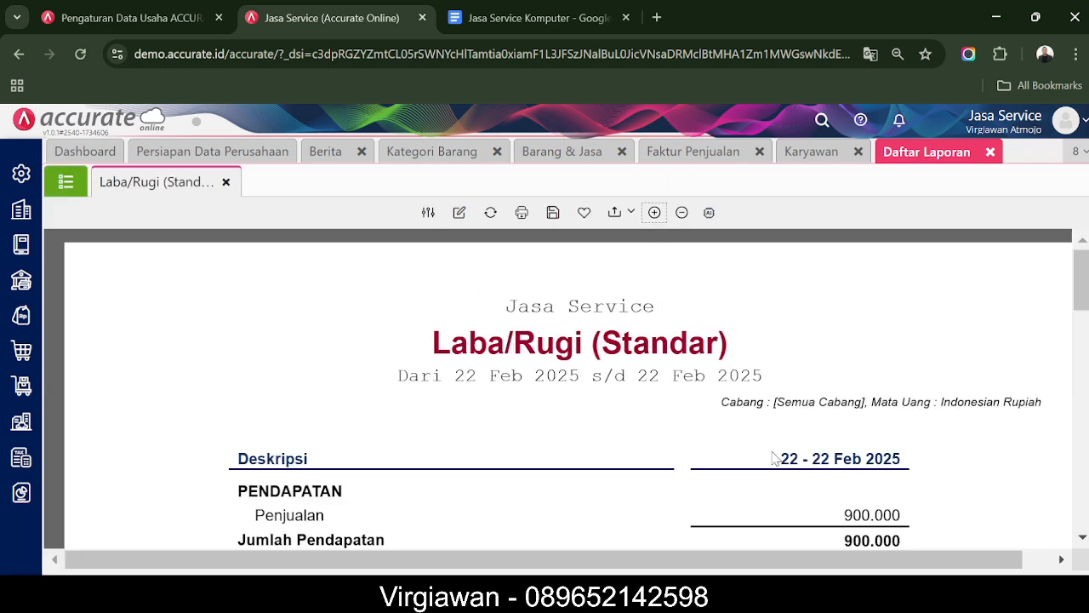
pyautogui.scroll(-2, 773, 457)
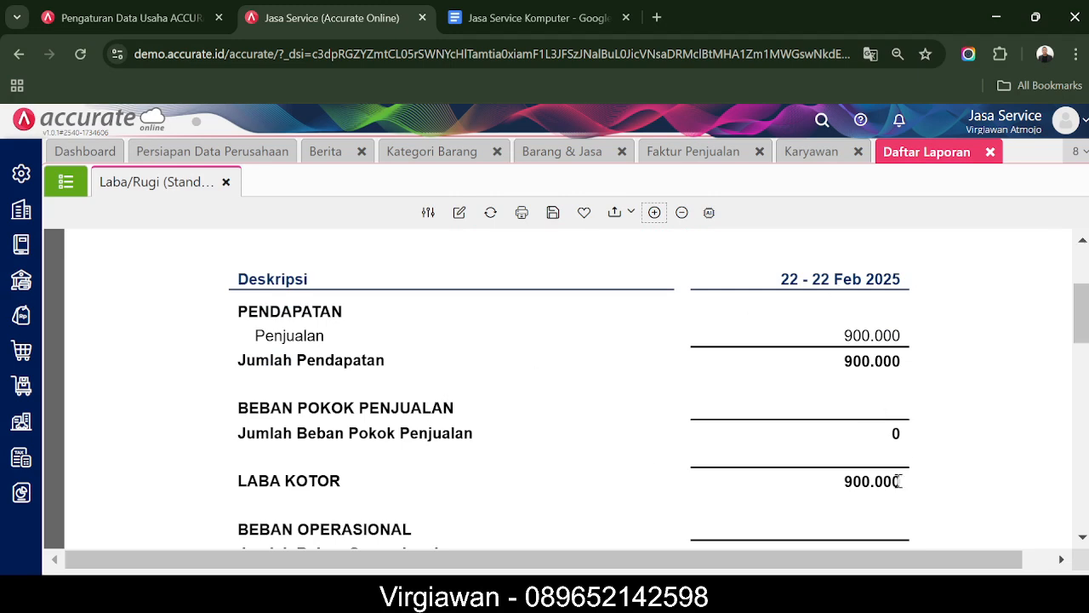
pyautogui.scroll(-1, 847, 487)
pyautogui.scroll(-1, 846, 487)
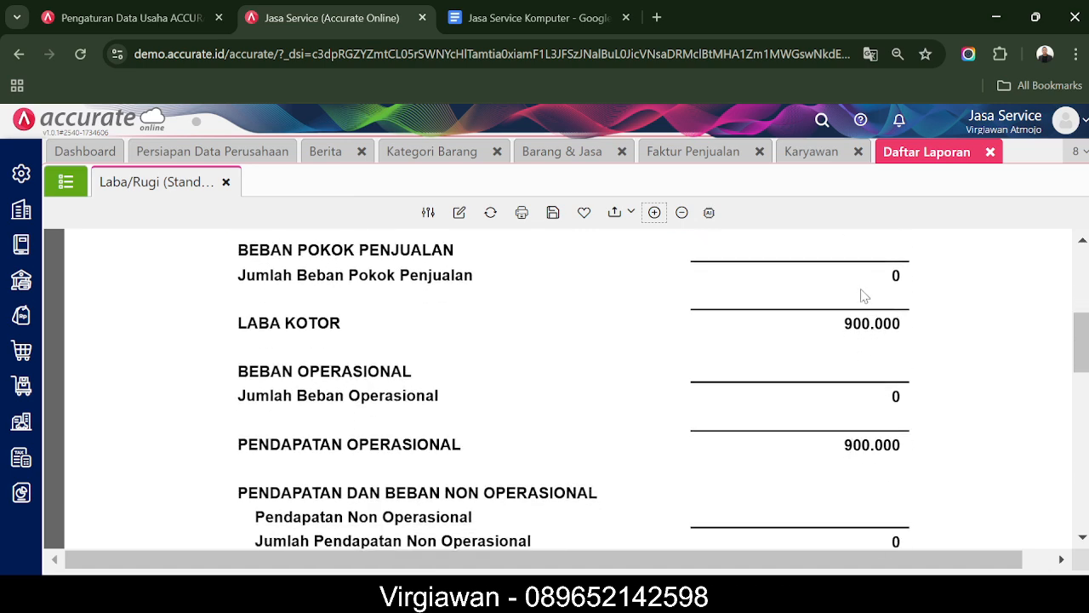
pyautogui.scroll(-5, 863, 401)
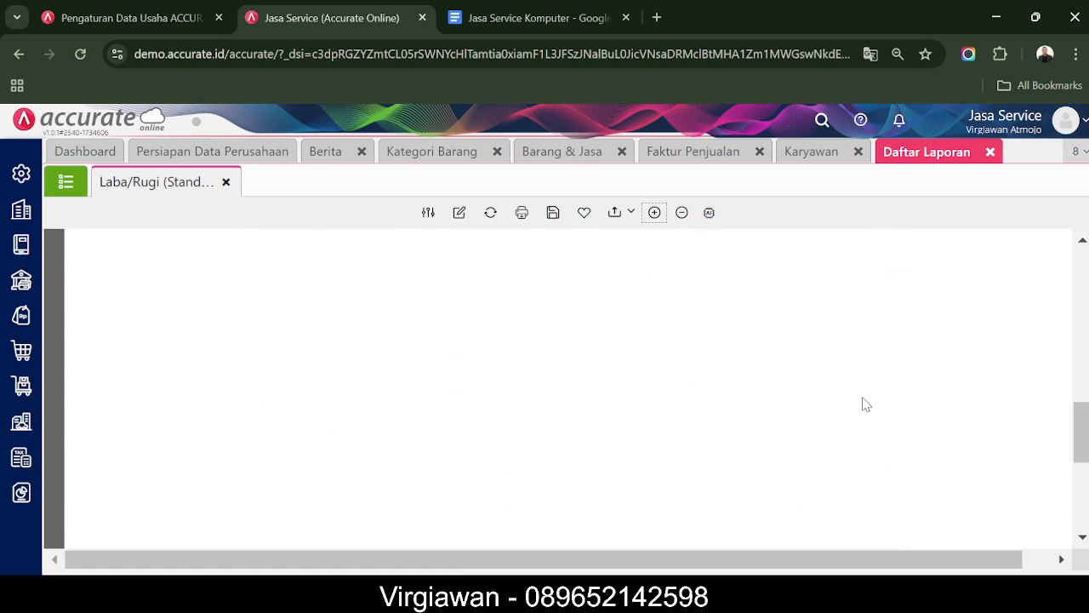
pyautogui.scroll(10, 864, 402)
pyautogui.scroll(-2, 863, 399)
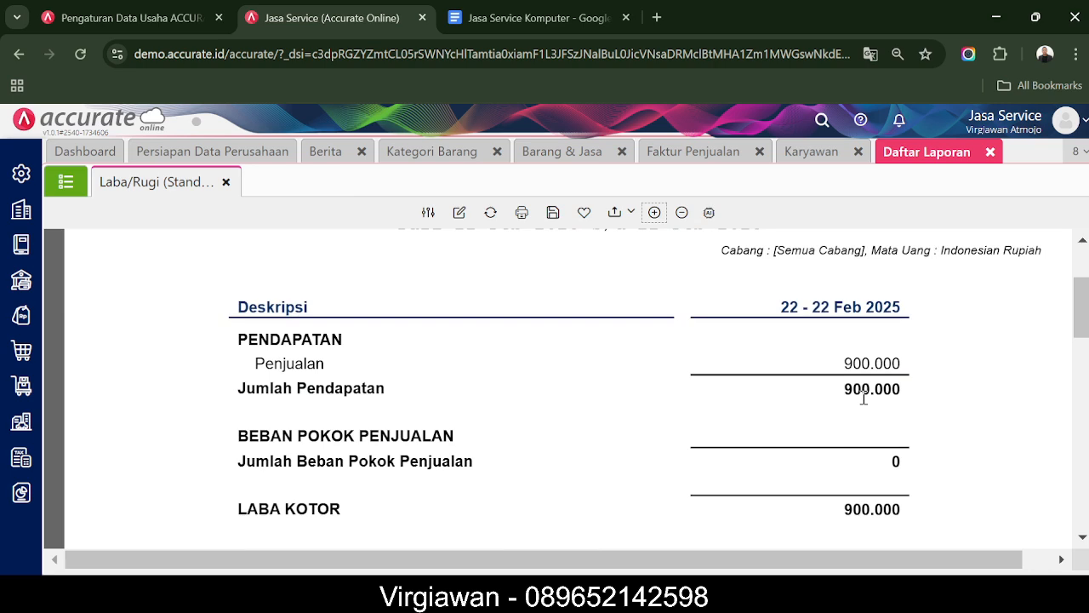
# Open the saved sales invoice to check its item lines, and return to the Laba/Rugi (Standar) report for comparison
pyautogui.click(689, 153)
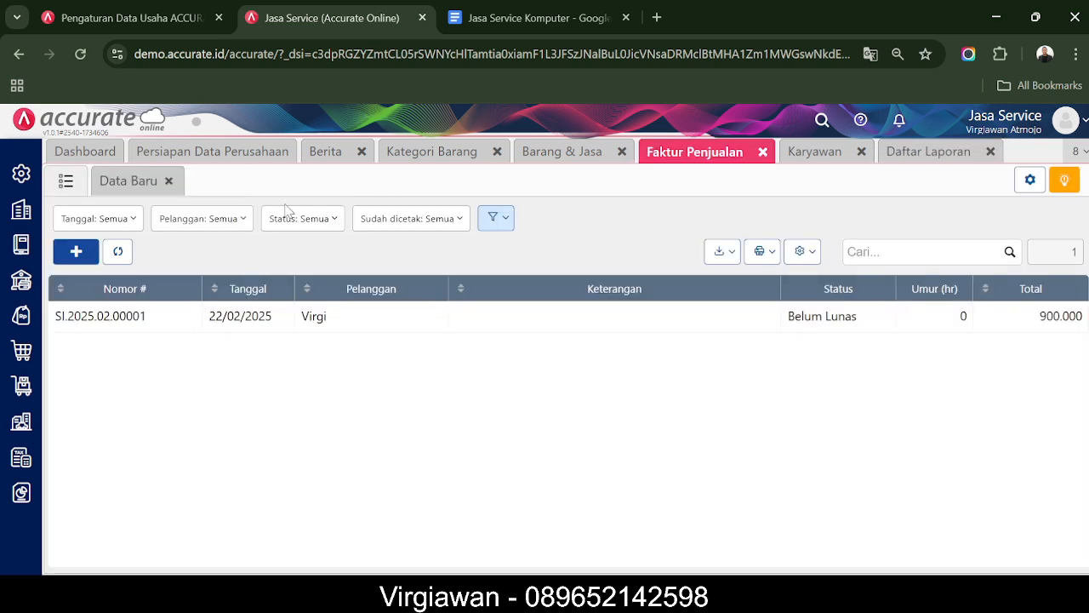
pyautogui.click(68, 315)
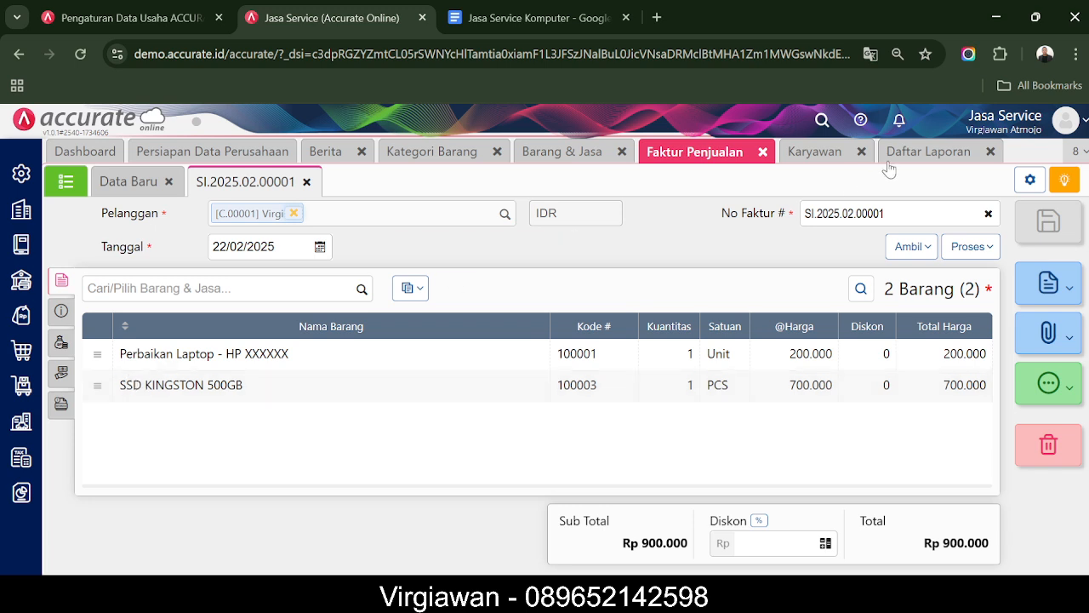
pyautogui.click(923, 153)
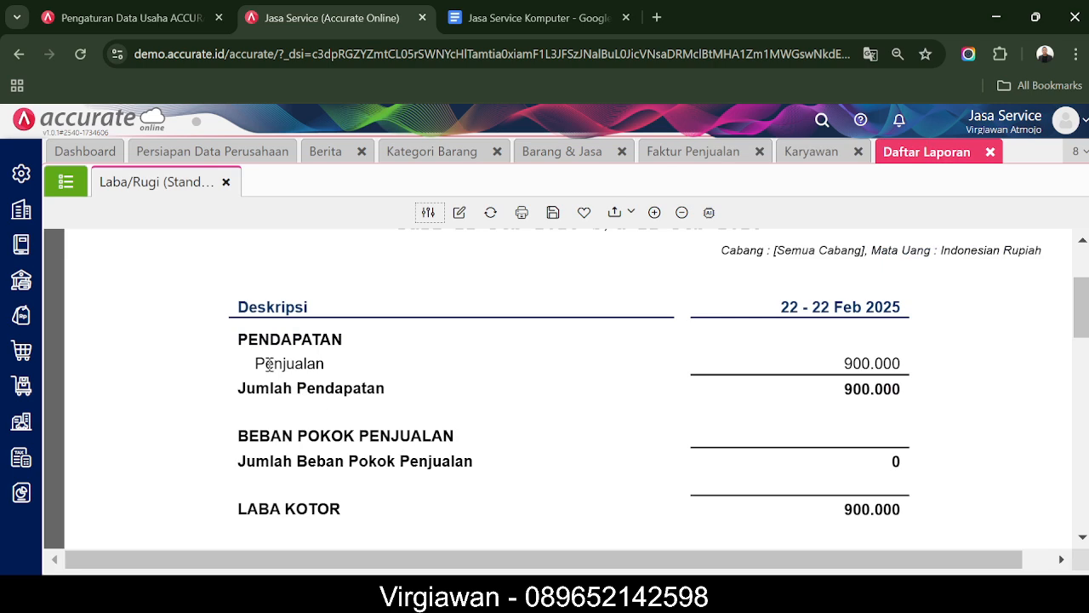
# Start a new purchase invoice in Faktur Pembelian and create EXO COMPUTER as its new supplier
pyautogui.click(23, 351)
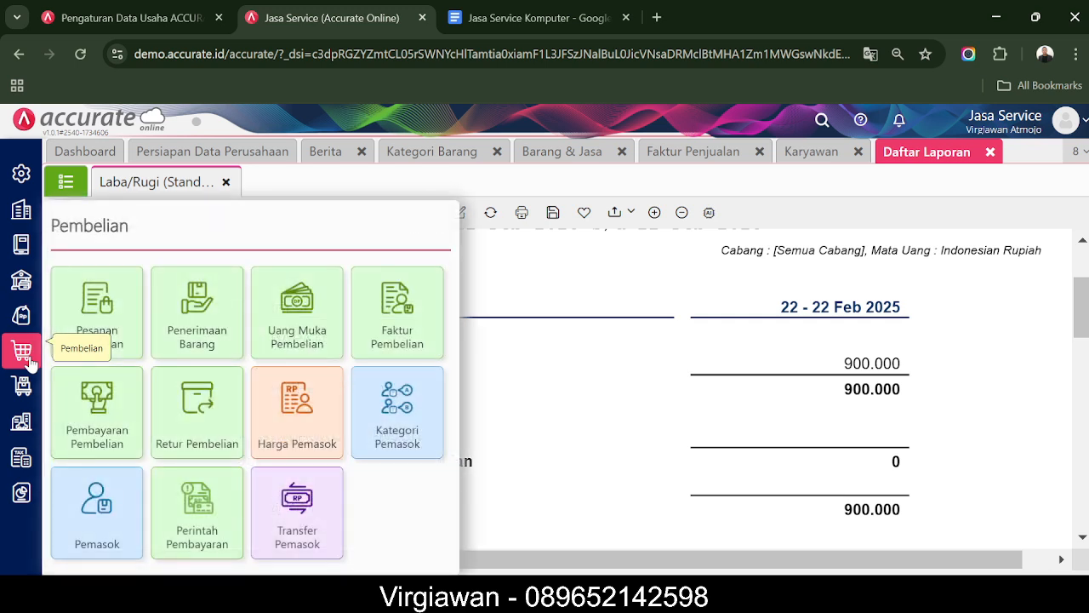
pyautogui.click(401, 303)
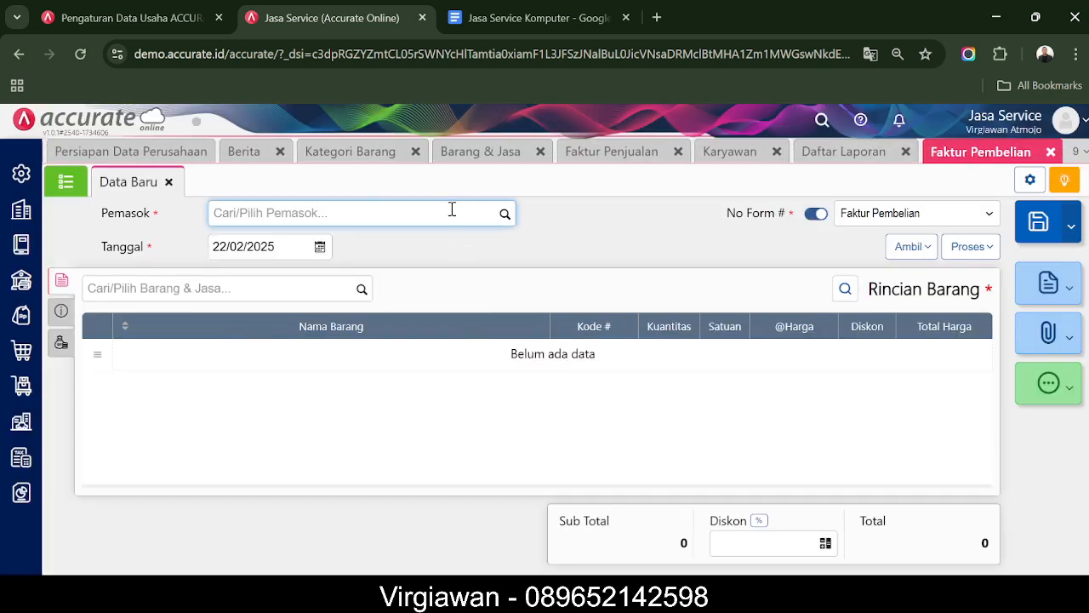
pyautogui.write('EX')
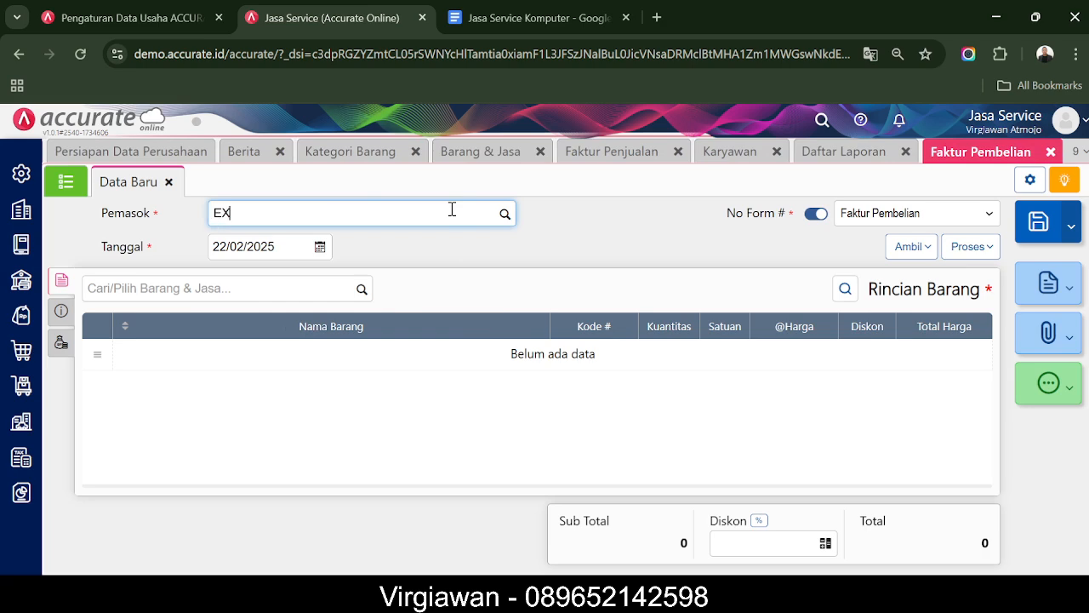
pyautogui.write('O COM')
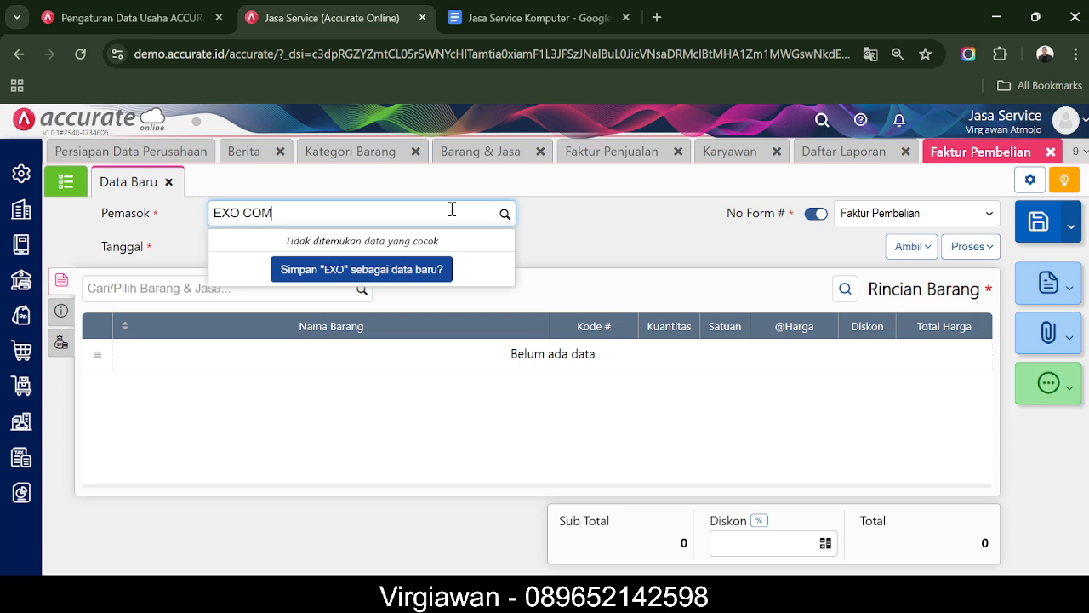
pyautogui.write('PUTER')
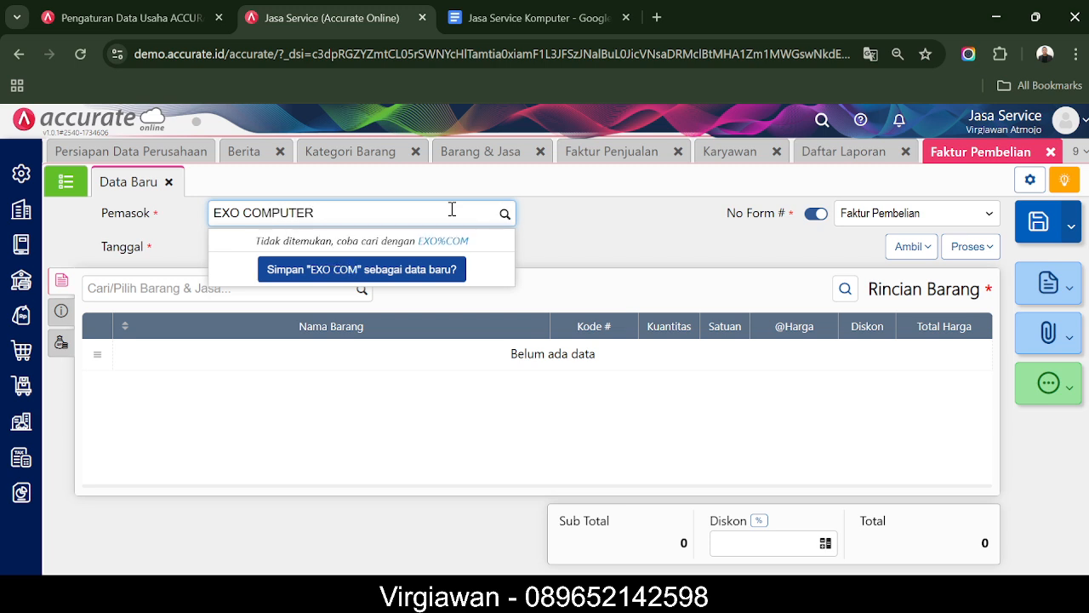
pyautogui.click(366, 272)
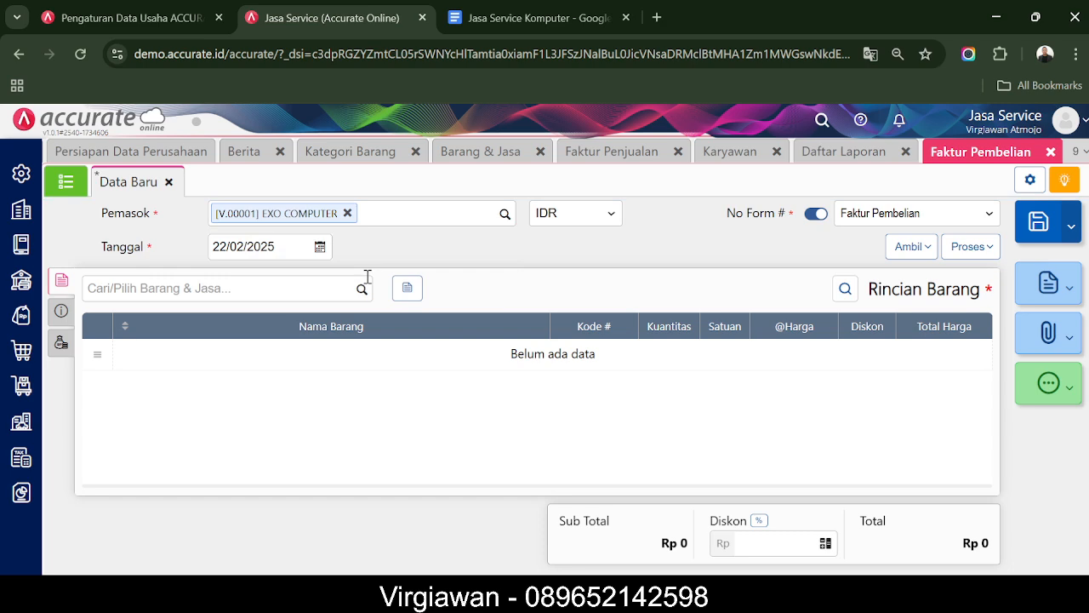
# Add the Spare part SSD item to the purchase invoice, renamed KINGSTOON 500GB, with a unit price of Rp 250.000
pyautogui.click(354, 288)
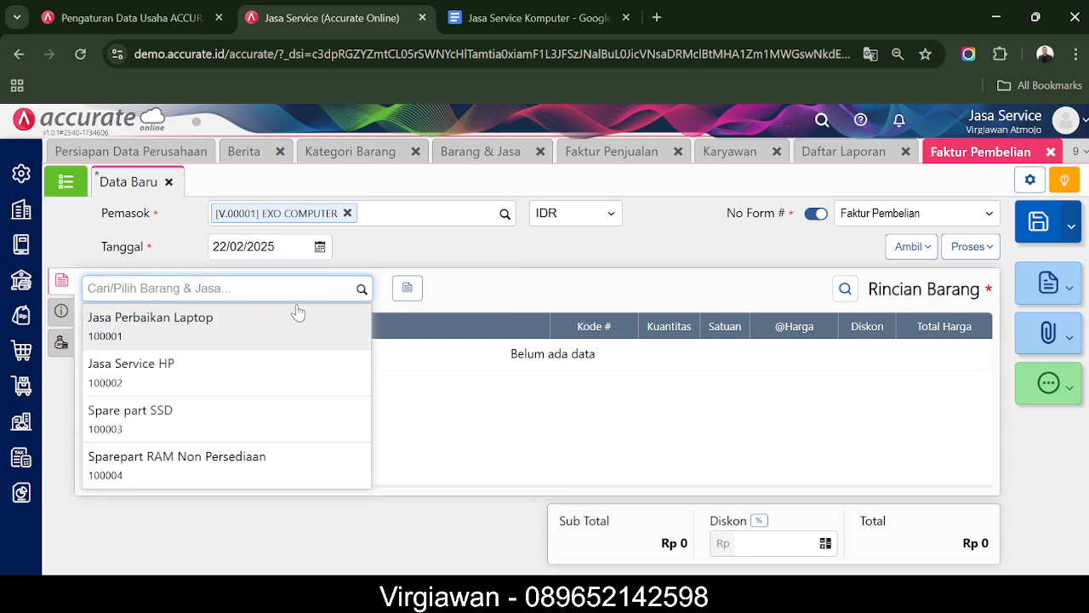
pyautogui.click(184, 418)
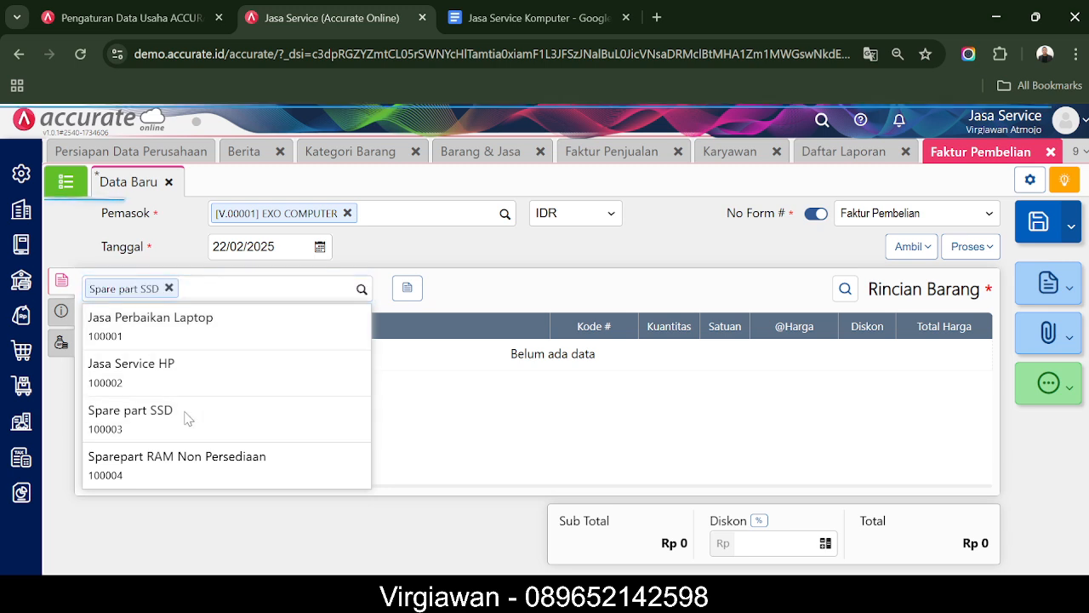
pyautogui.hotkey('ctrl', 'a')
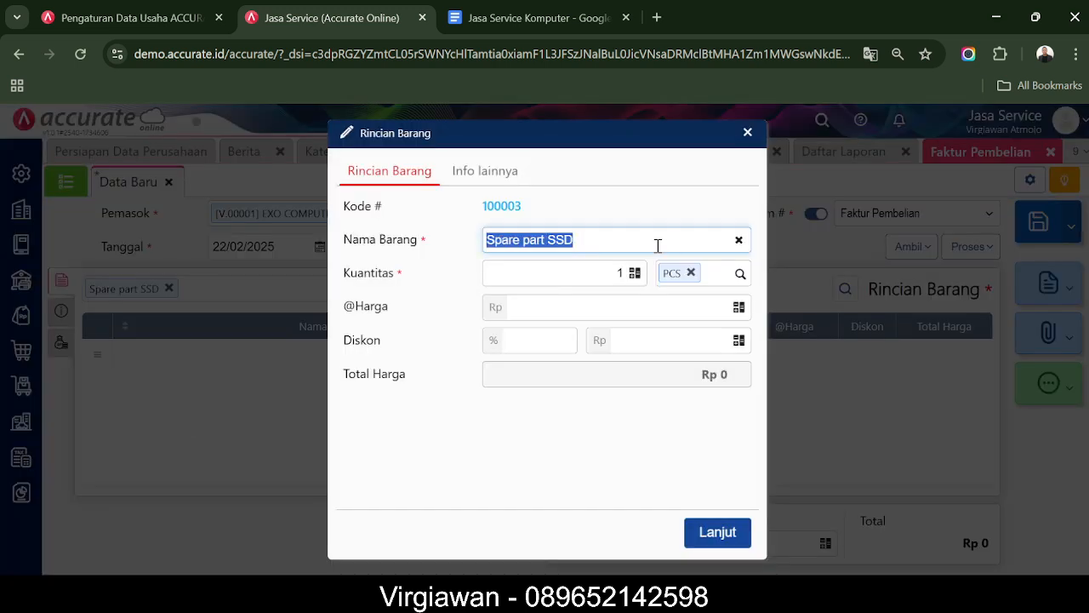
pyautogui.write('KINGSTOO')
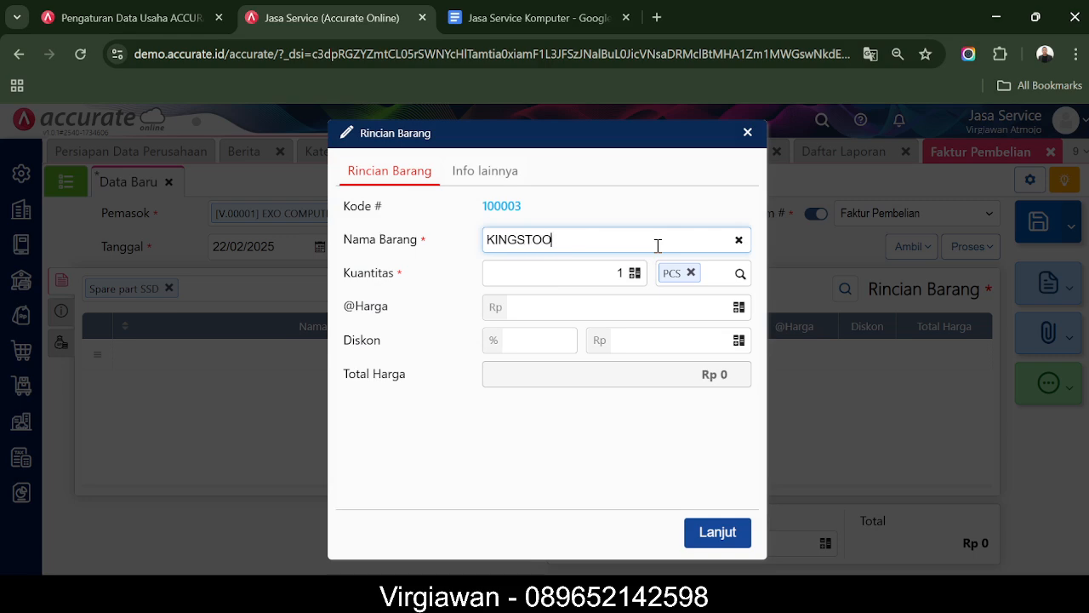
pyautogui.write('N 500GB')
pyautogui.click(606, 305)
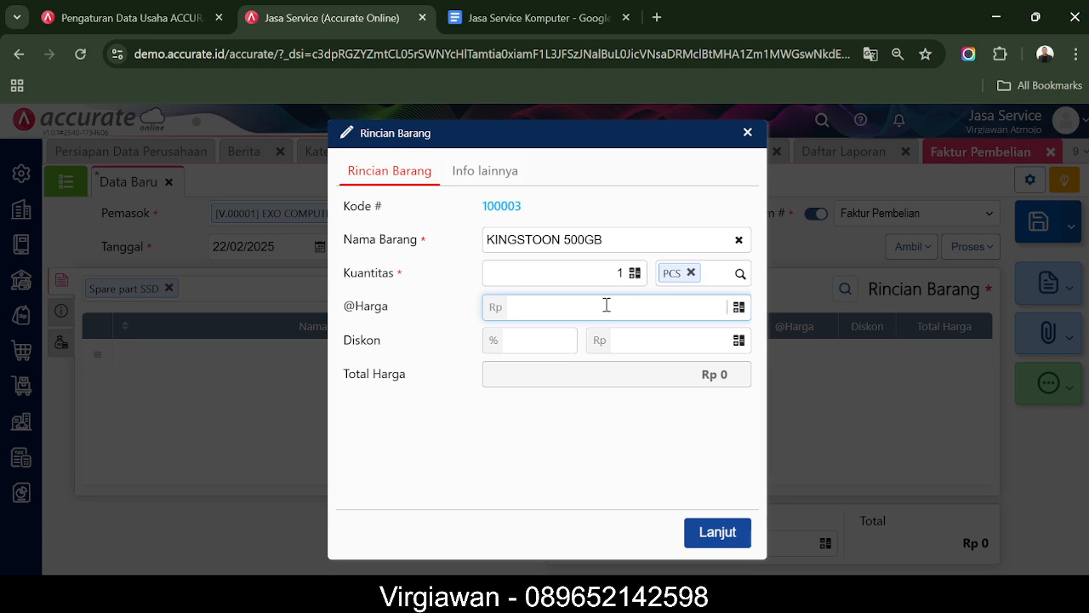
pyautogui.write('2500000')
pyautogui.click(554, 451)
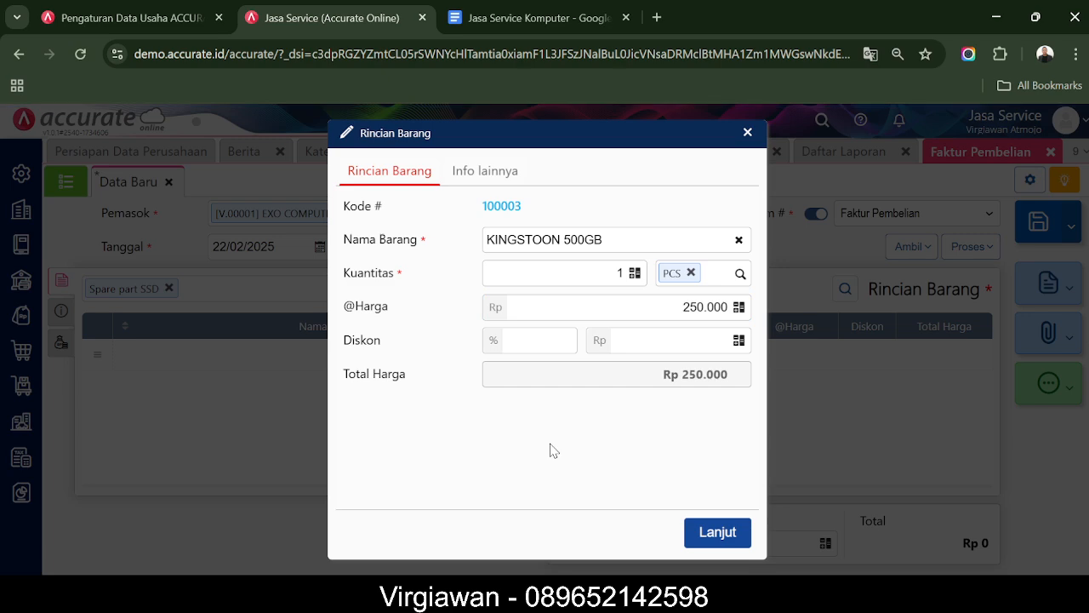
pyautogui.click(744, 534)
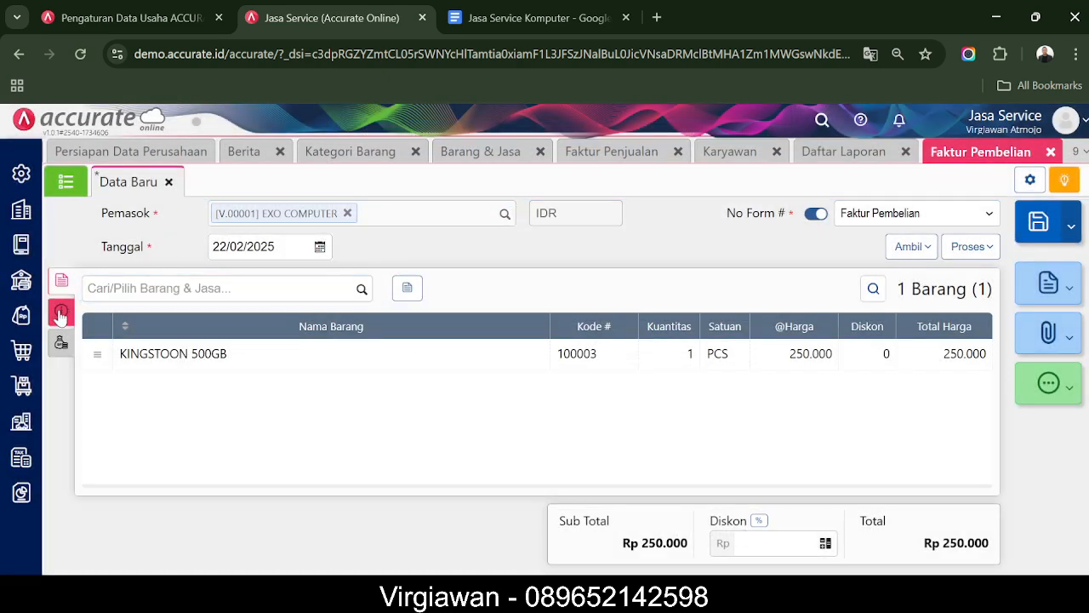
# Enter the supplier's invoice number, set the payment terms to net 7, and save the purchase invoice
pyautogui.click(60, 311)
pyautogui.click(318, 332)
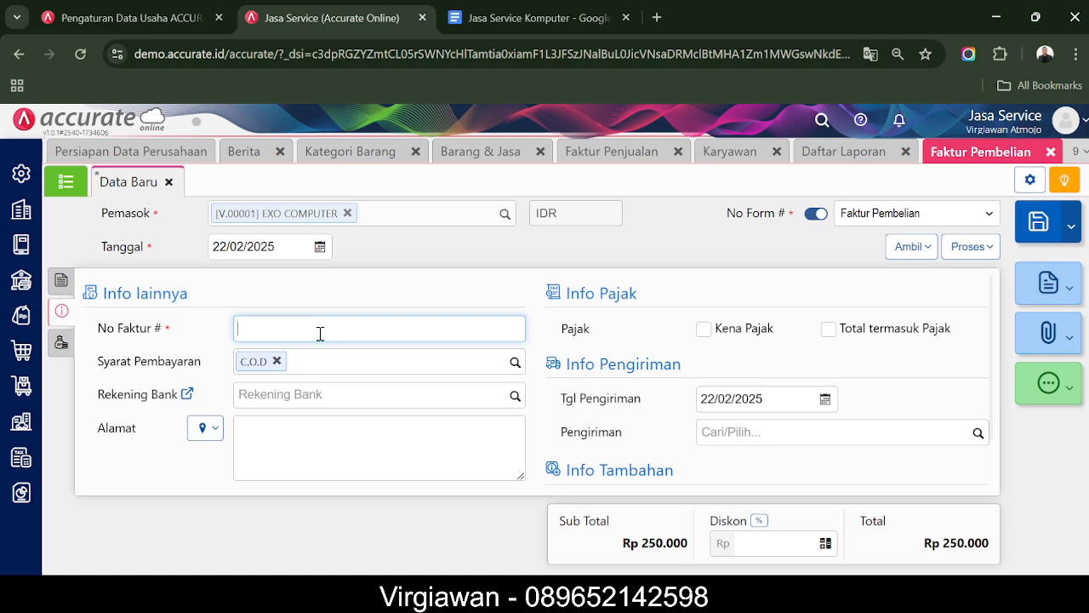
pyautogui.write('EXO-123445566')
pyautogui.click(514, 362)
pyautogui.scroll(-2, 369, 477)
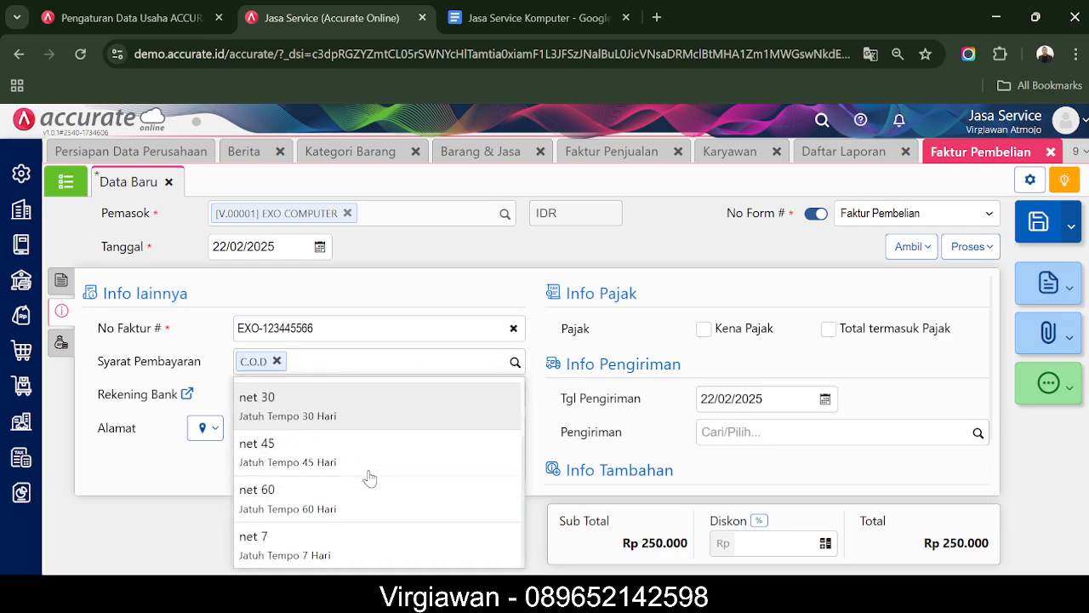
pyautogui.click(323, 549)
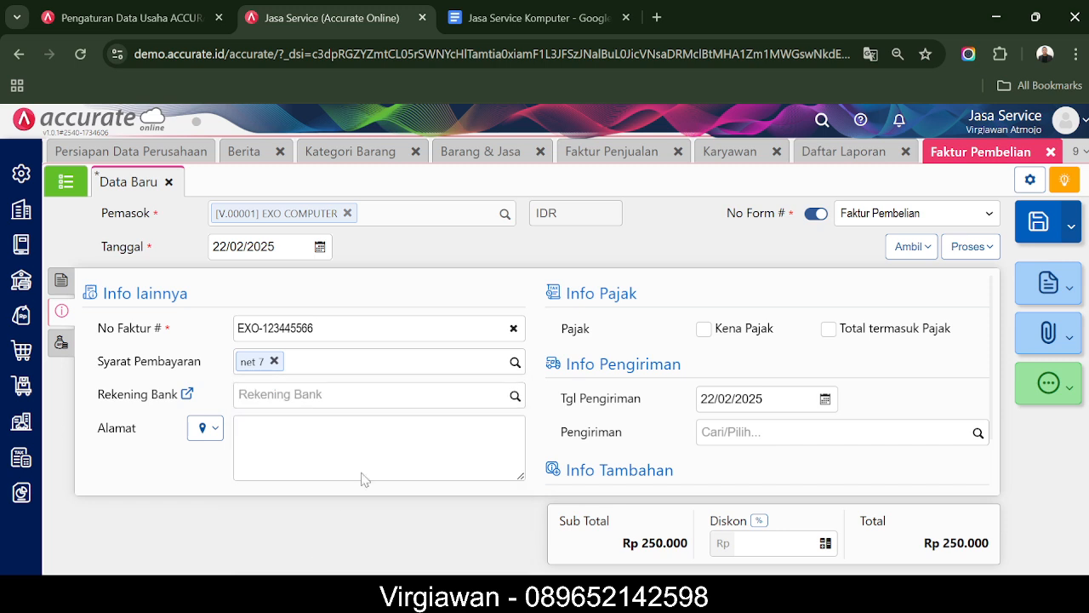
pyautogui.click(255, 395)
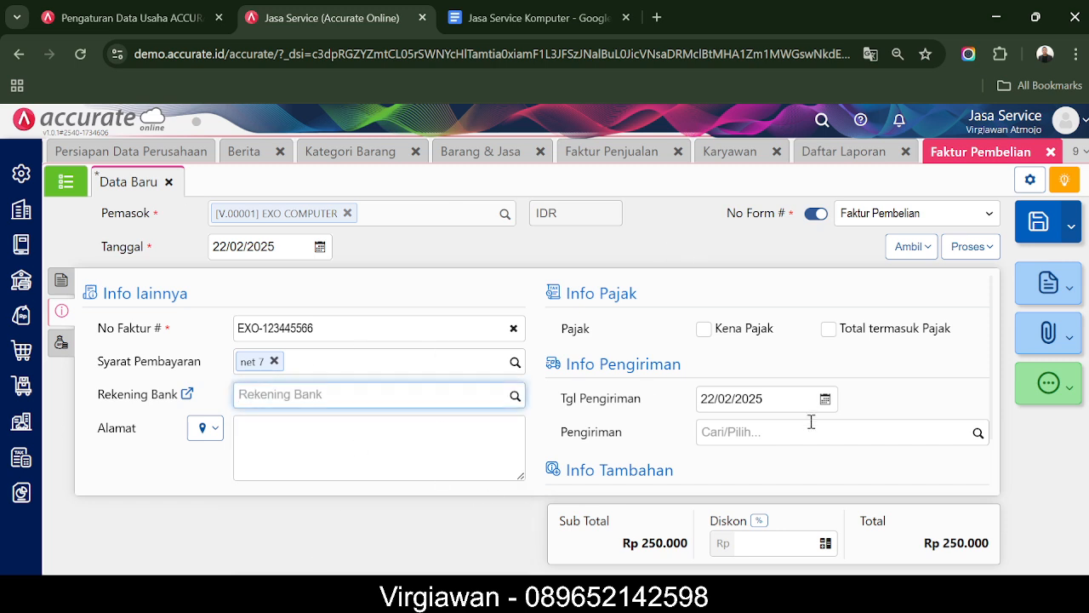
pyautogui.click(1061, 290)
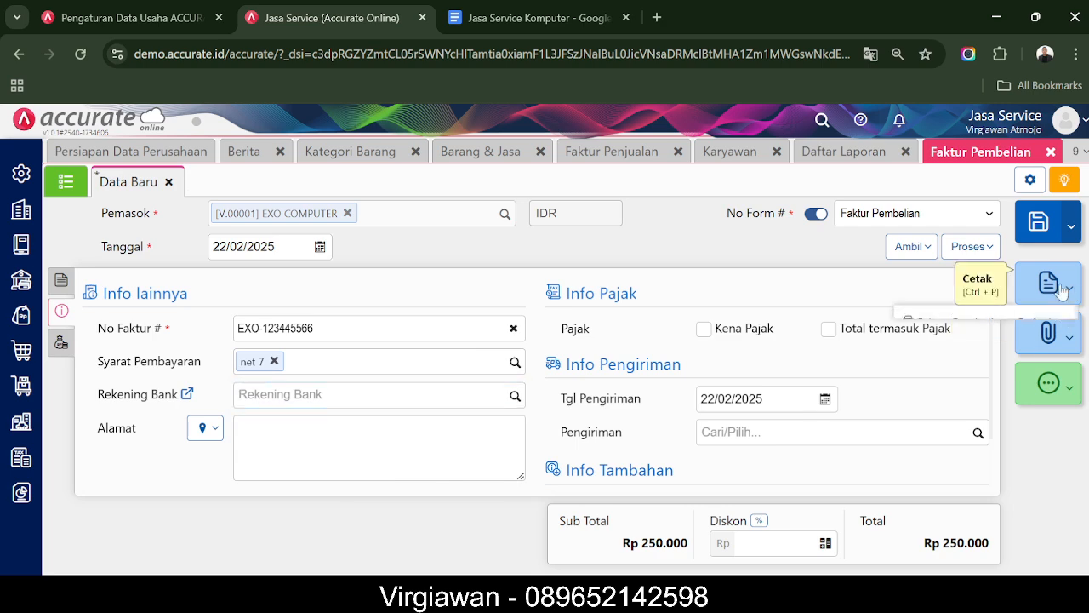
pyautogui.click(1045, 223)
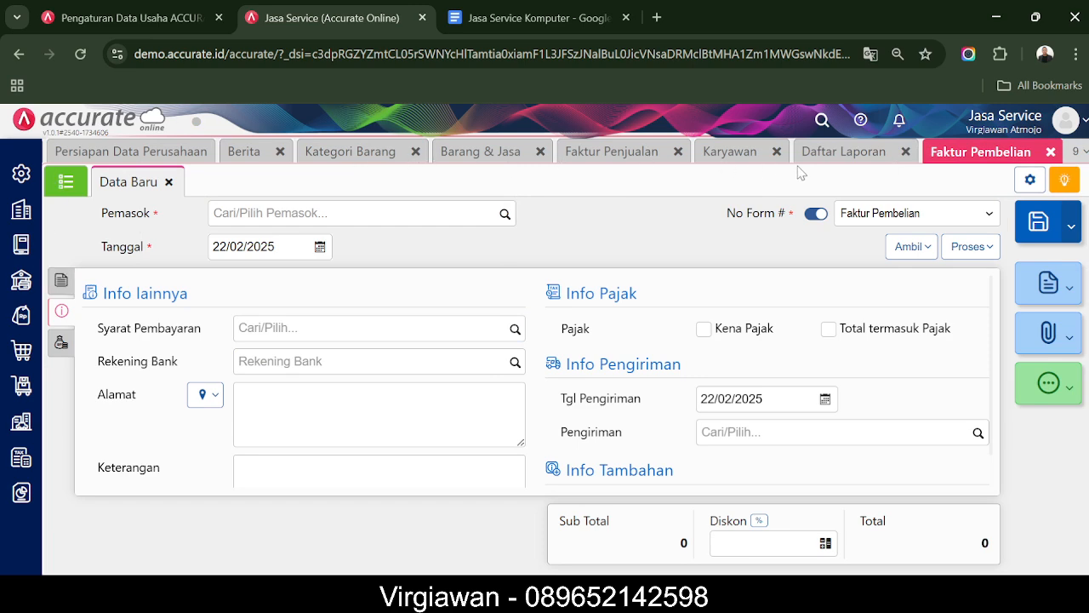
# Refresh the Laba/Rugi (Standar) report and examine its cost of goods sold, gross profit and net profit lines
pyautogui.click(850, 153)
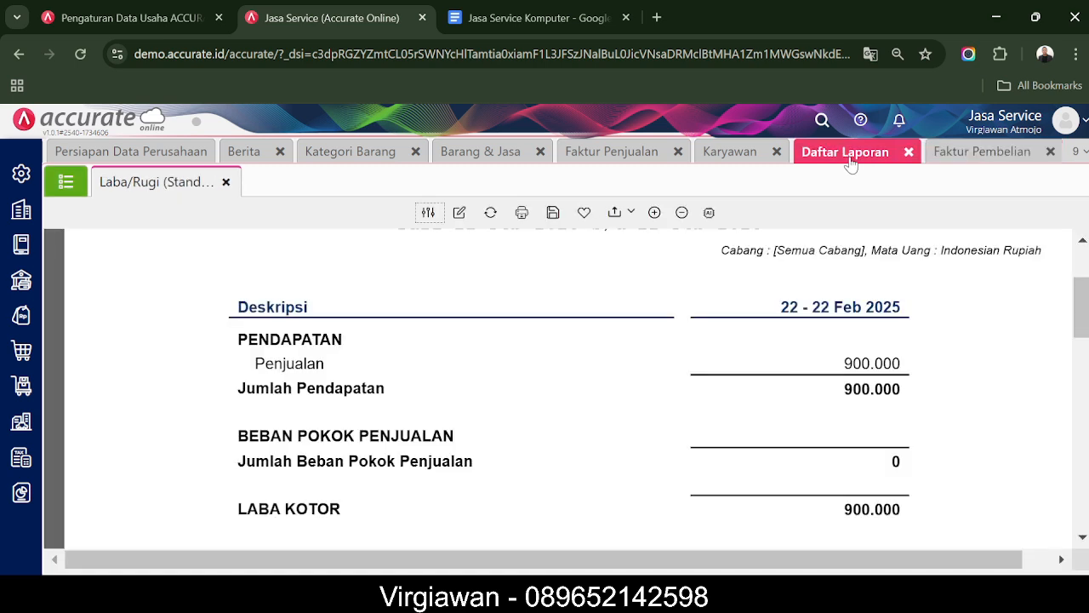
pyautogui.click(488, 219)
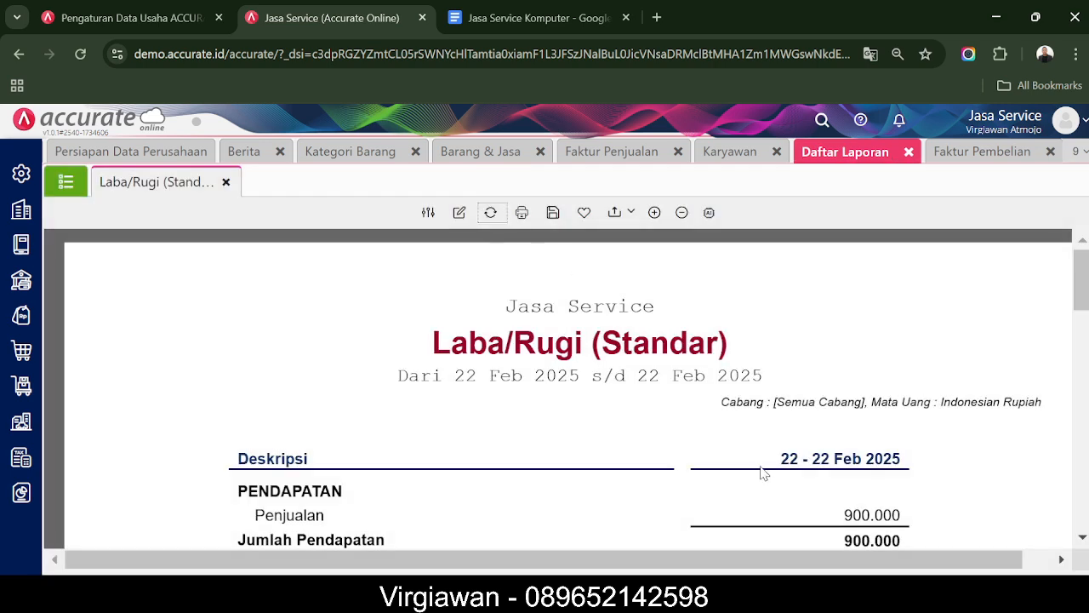
pyautogui.scroll(-2, 763, 473)
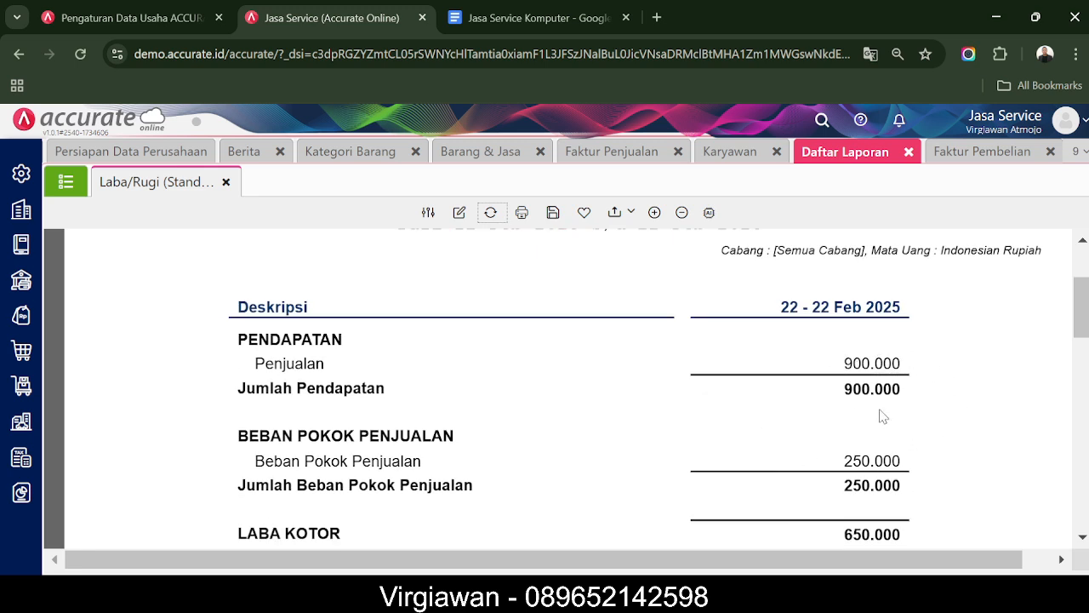
pyautogui.scroll(-1, 819, 443)
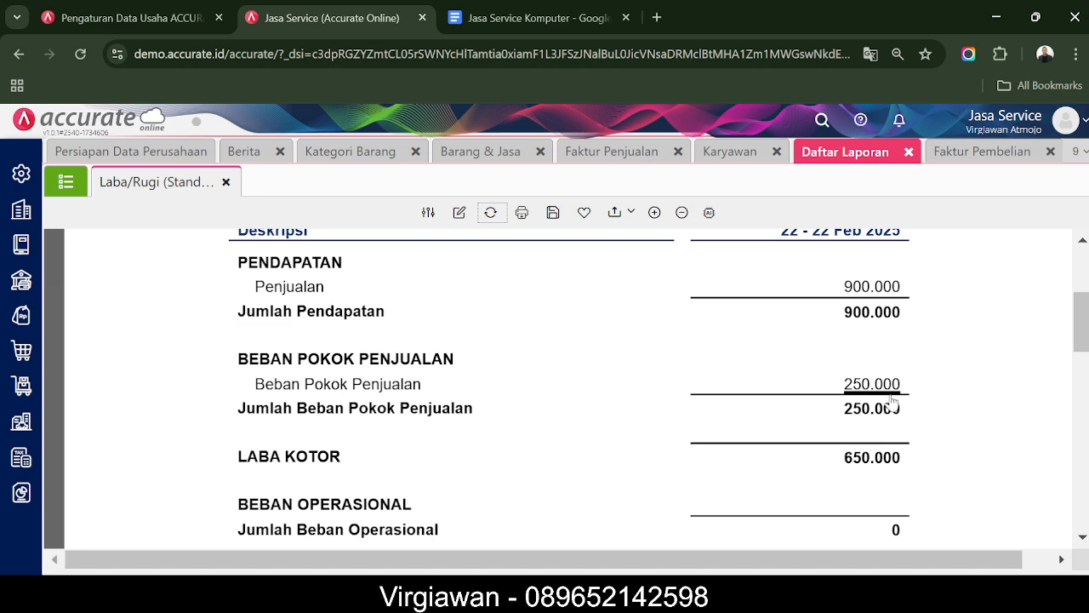
pyautogui.scroll(-1, 861, 460)
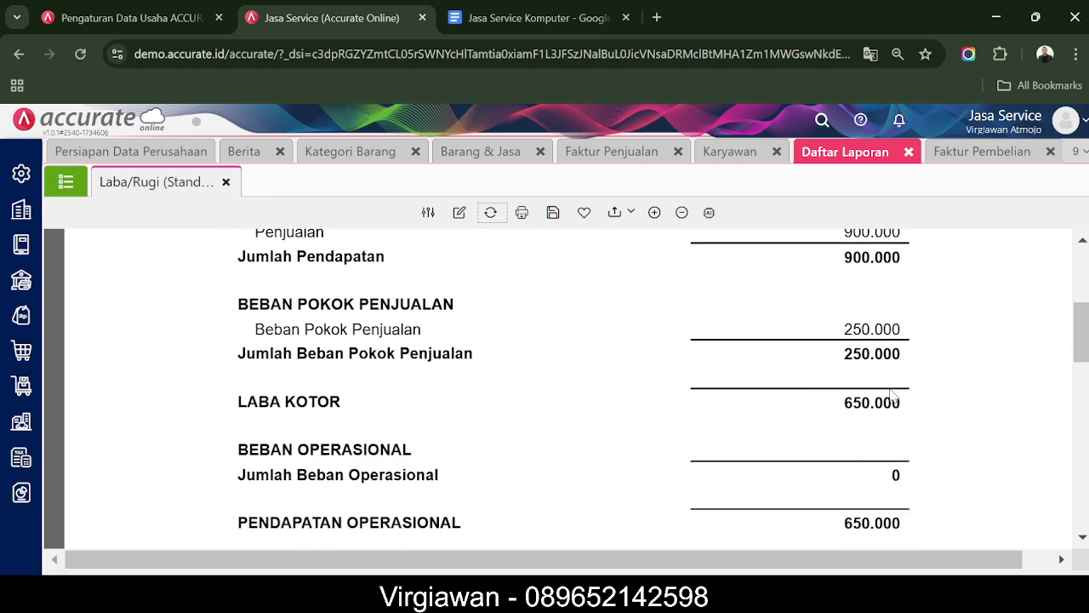
pyautogui.scroll(-10, 829, 404)
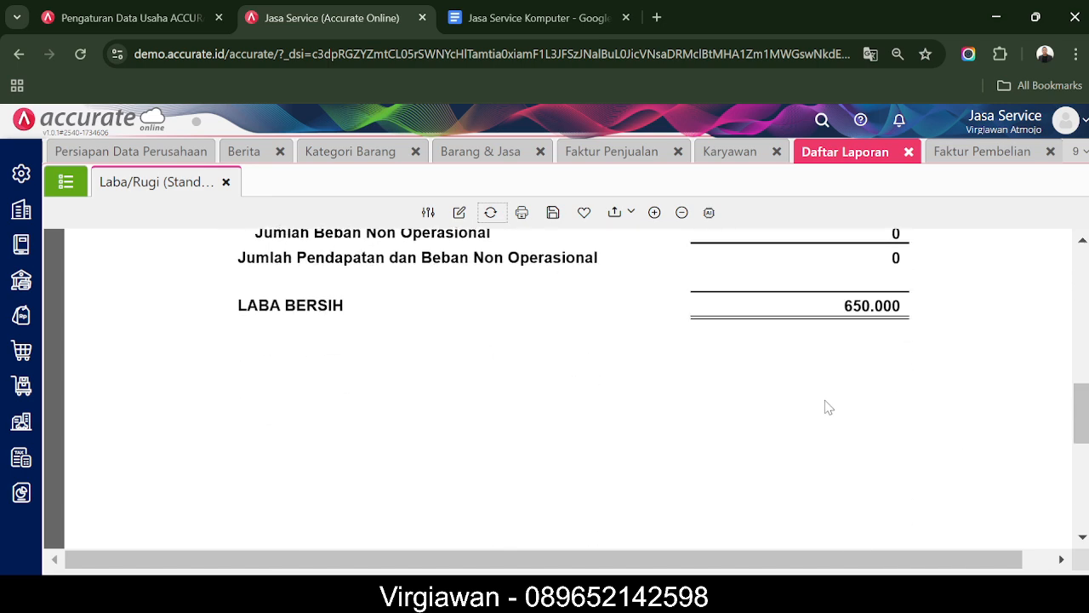
pyautogui.scroll(10, 829, 407)
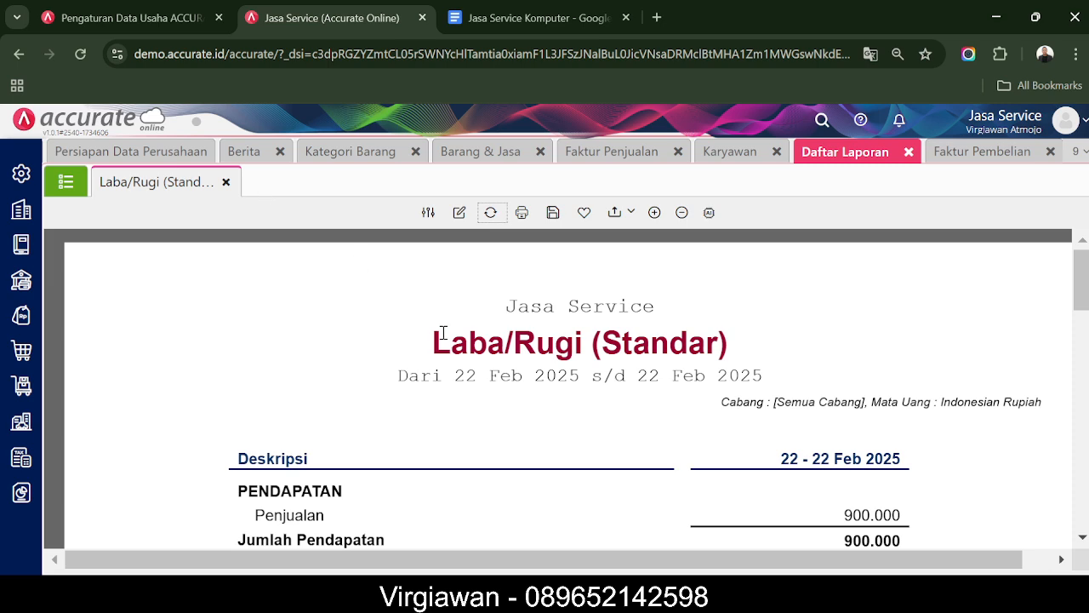
# Switch to the Jasa Service Komputer document to reread the business requirements, and return to Accurate Online
pyautogui.click(538, 12)
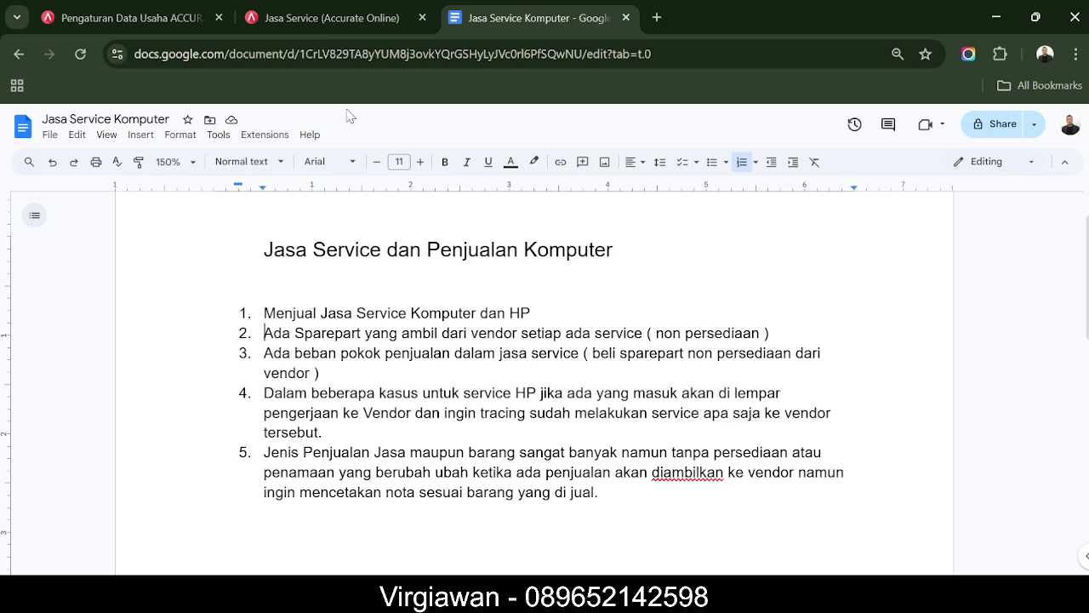
pyautogui.click(374, 17)
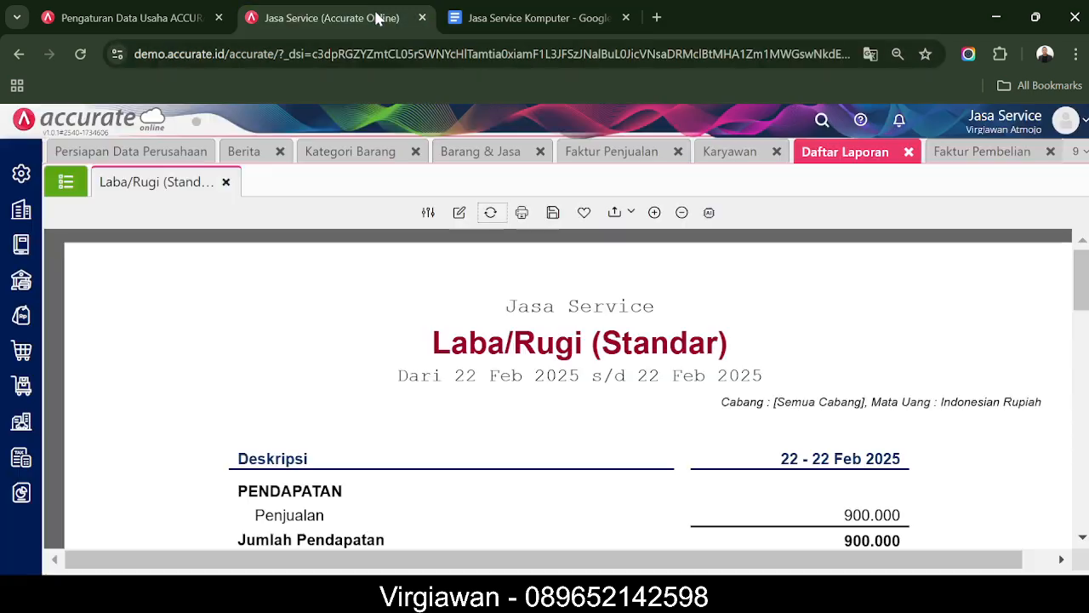
# Generate the Rincian Pembelian per Pemasok report from 01/02/2025 to 22/02/2025 for all branches
pyautogui.click(23, 487)
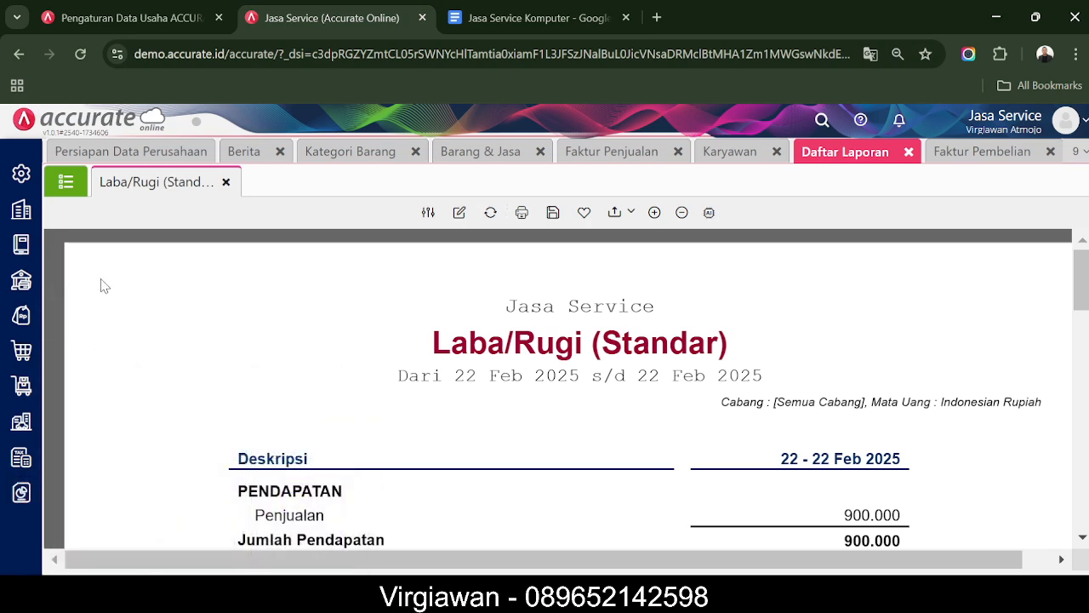
pyautogui.click(66, 181)
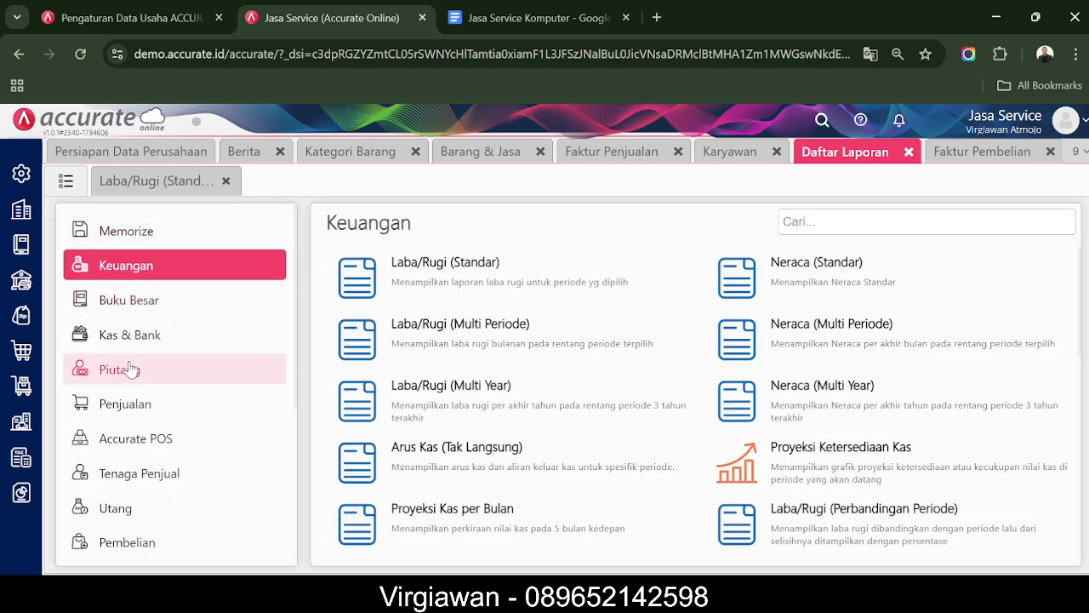
pyautogui.scroll(-1, 149, 438)
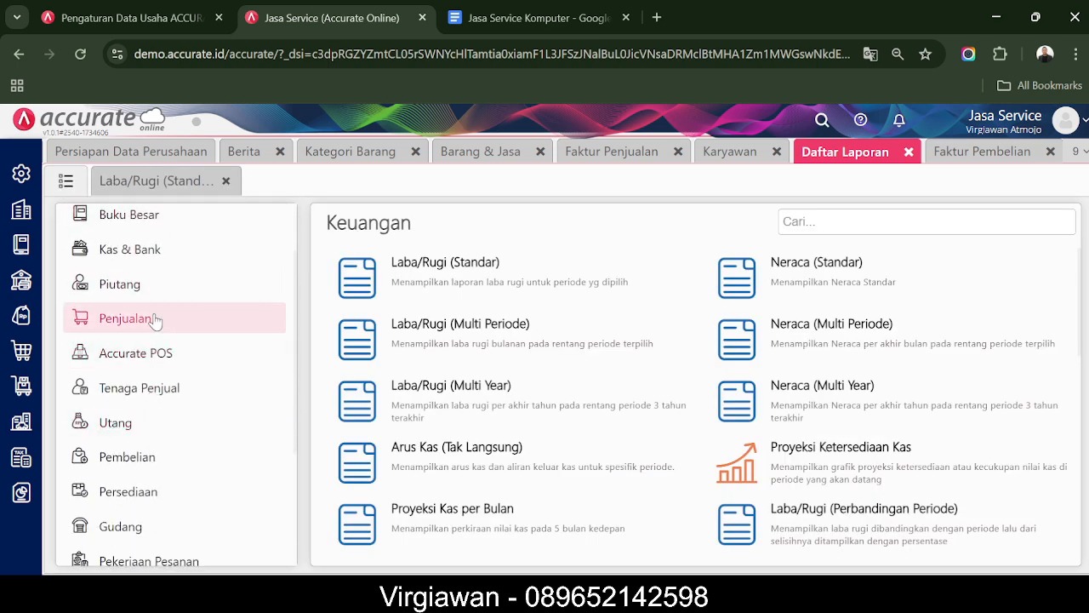
pyautogui.click(176, 458)
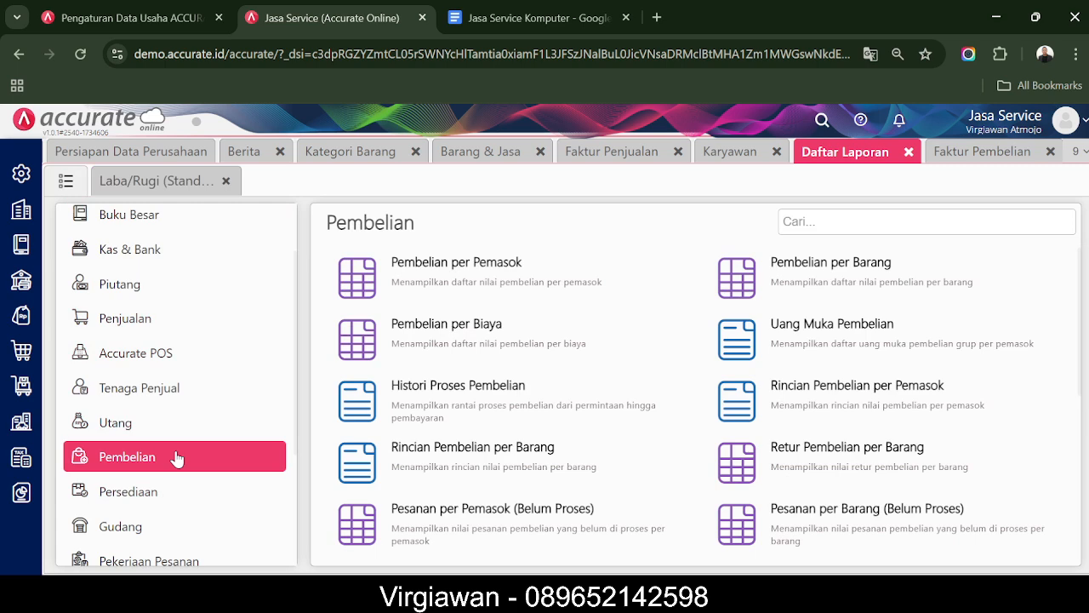
pyautogui.scroll(-1, 488, 379)
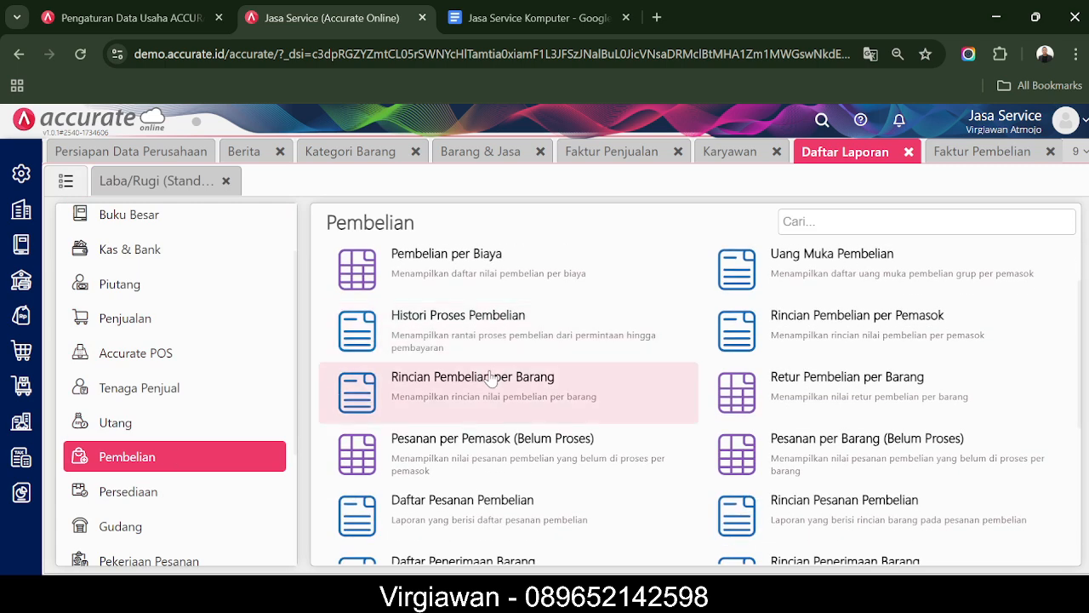
pyautogui.scroll(-1, 492, 379)
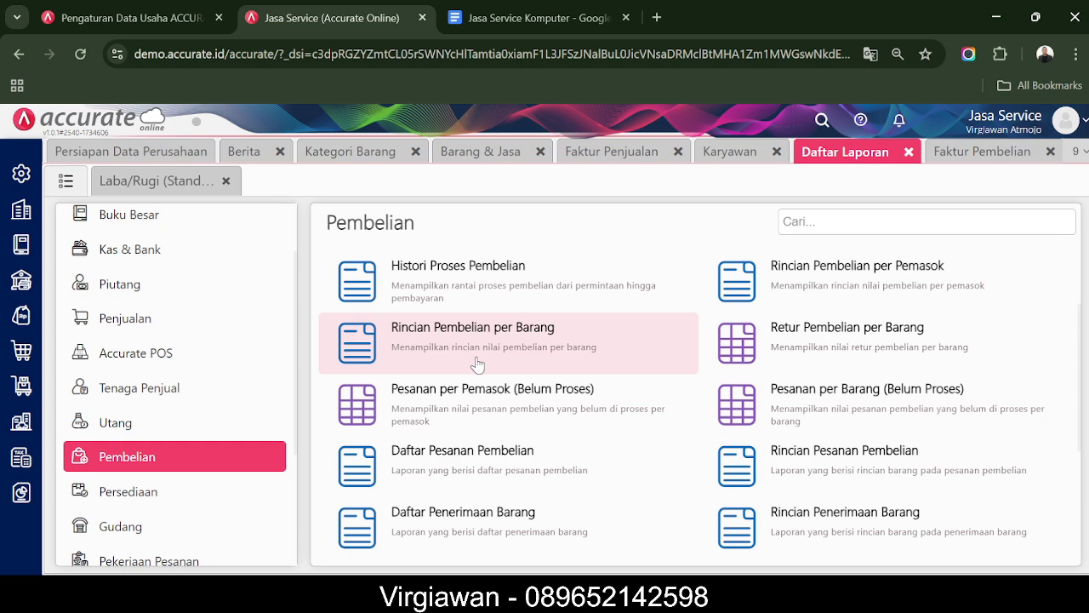
pyautogui.click(782, 294)
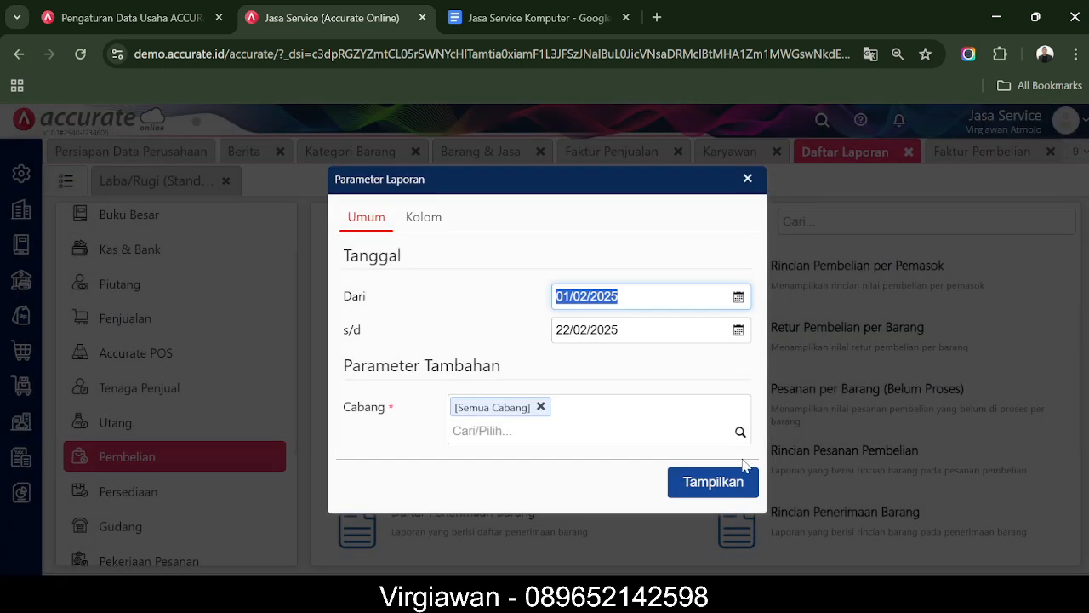
pyautogui.click(725, 481)
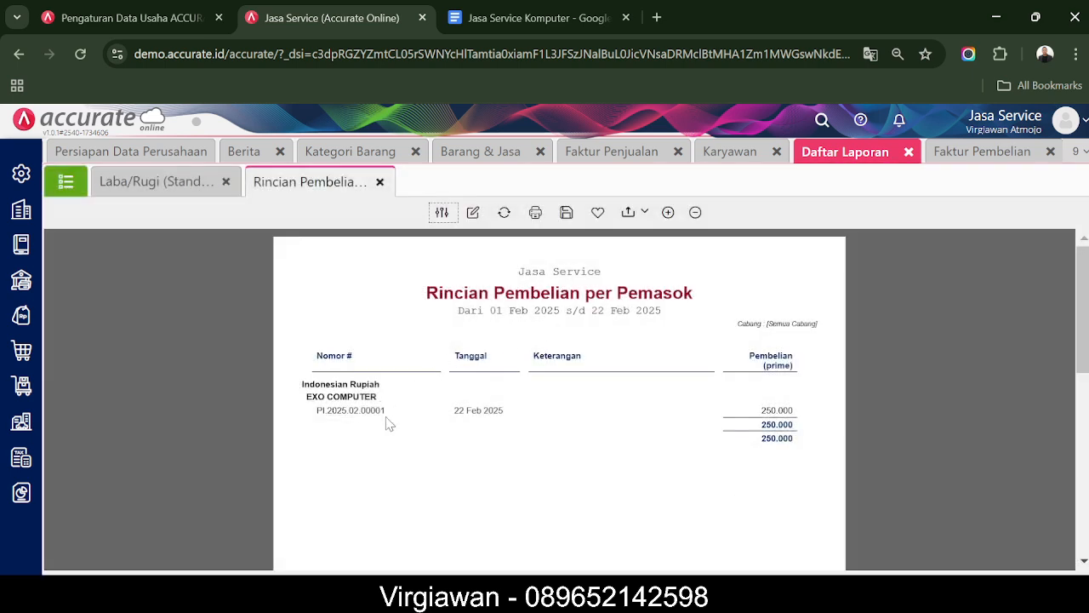
# Add the Pembelian column to the Rincian Pembelian per Pemasok report
pyautogui.click(475, 215)
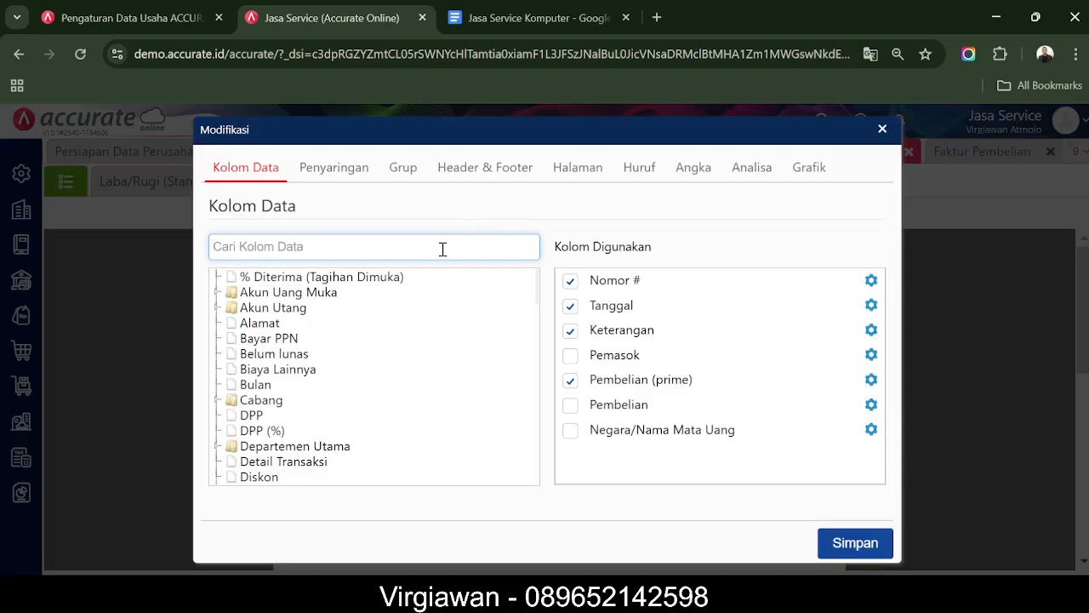
pyautogui.click(570, 405)
pyautogui.click(843, 542)
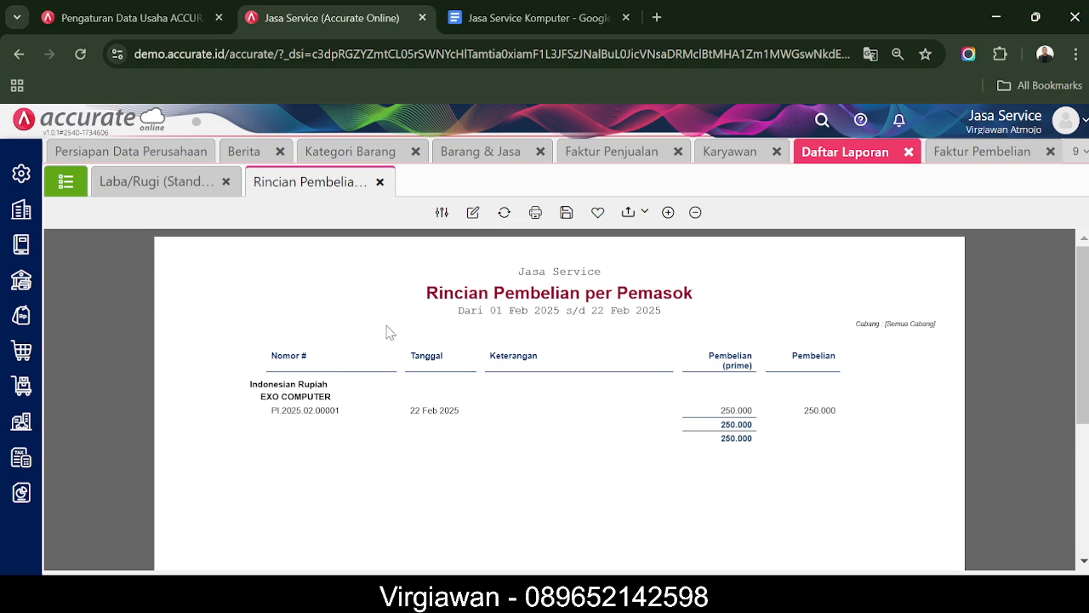
# Search the report's available data columns for "barang", and close the Rincian Pembelian per Pemasok report
pyautogui.click(472, 212)
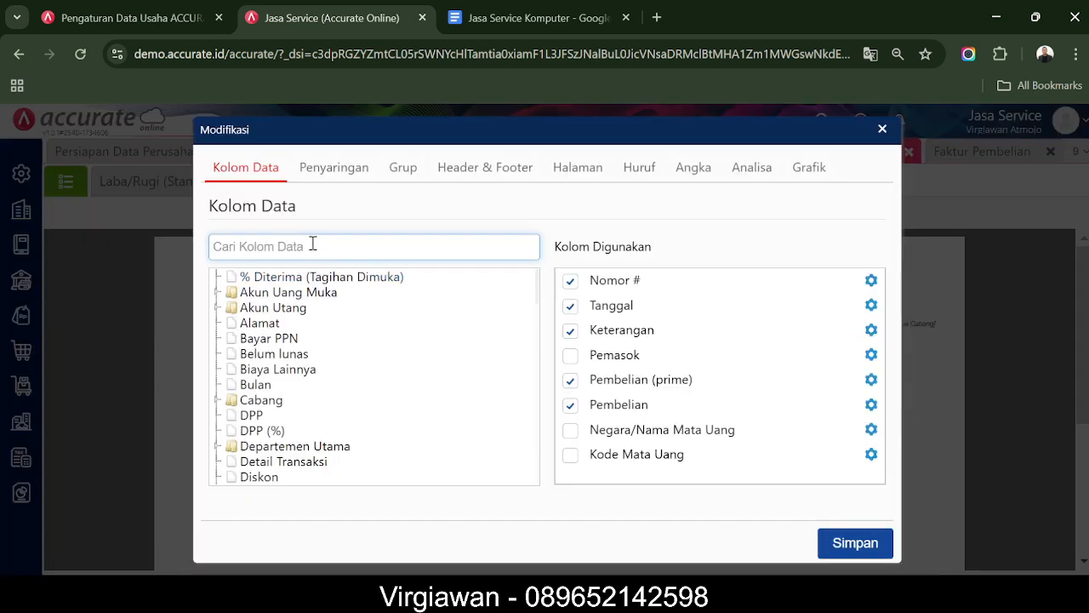
pyautogui.write('ba')
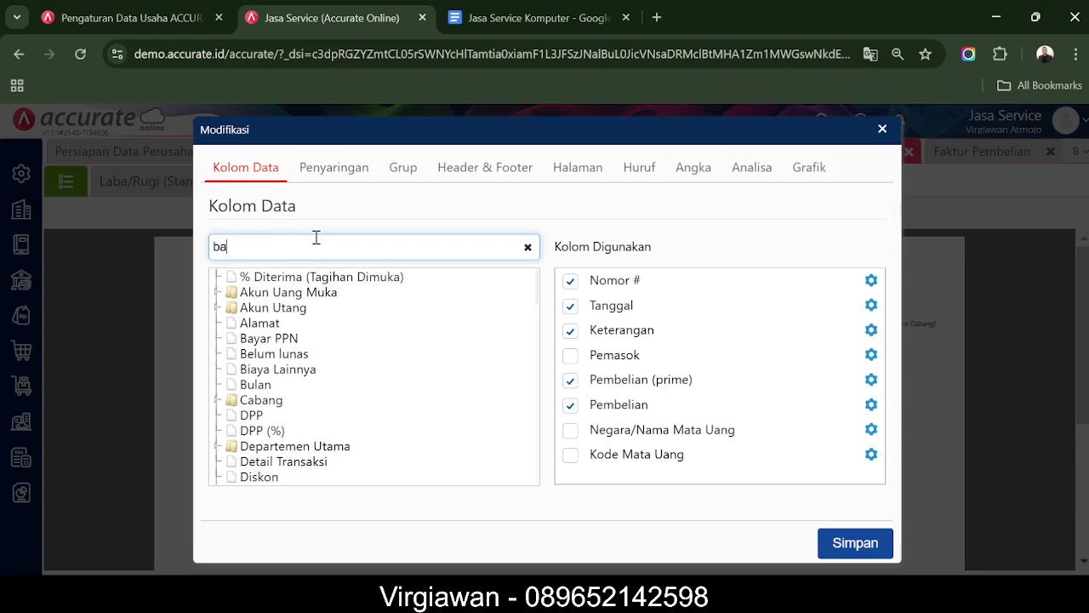
pyautogui.write('rang')
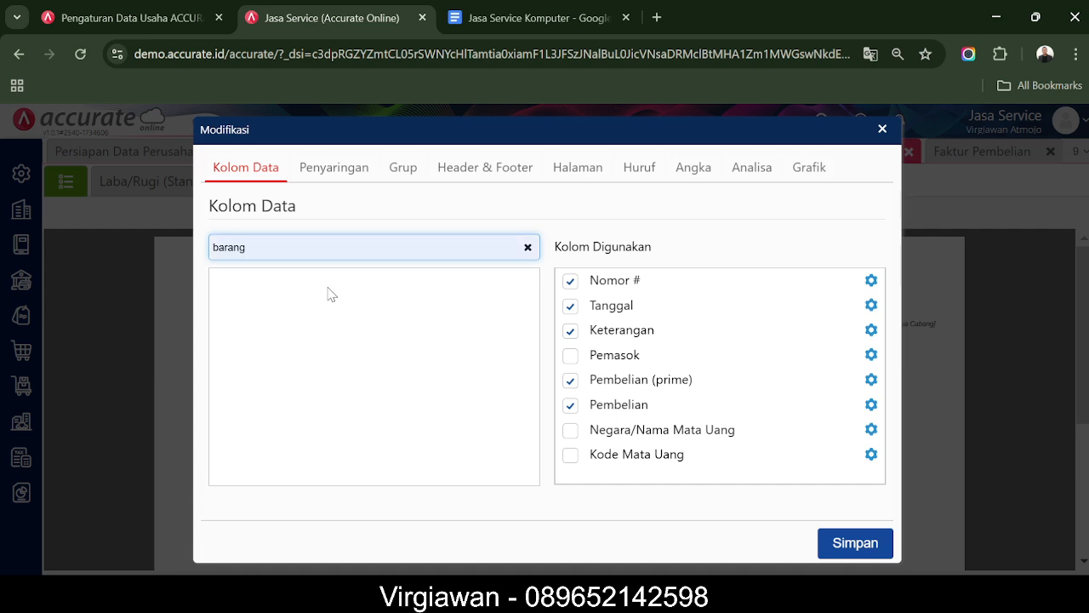
pyautogui.click(883, 129)
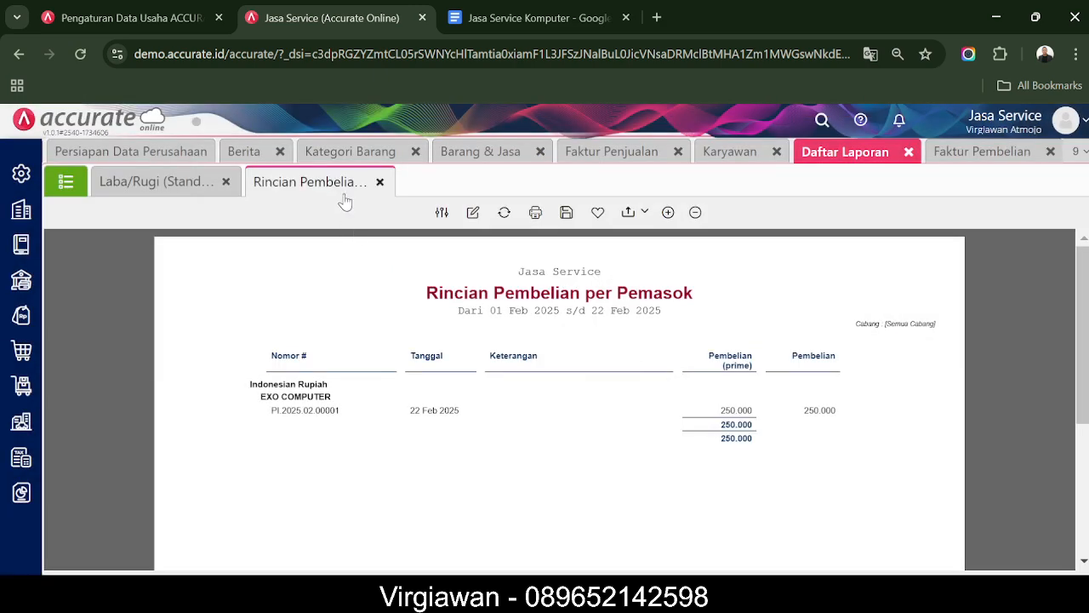
pyautogui.click(379, 182)
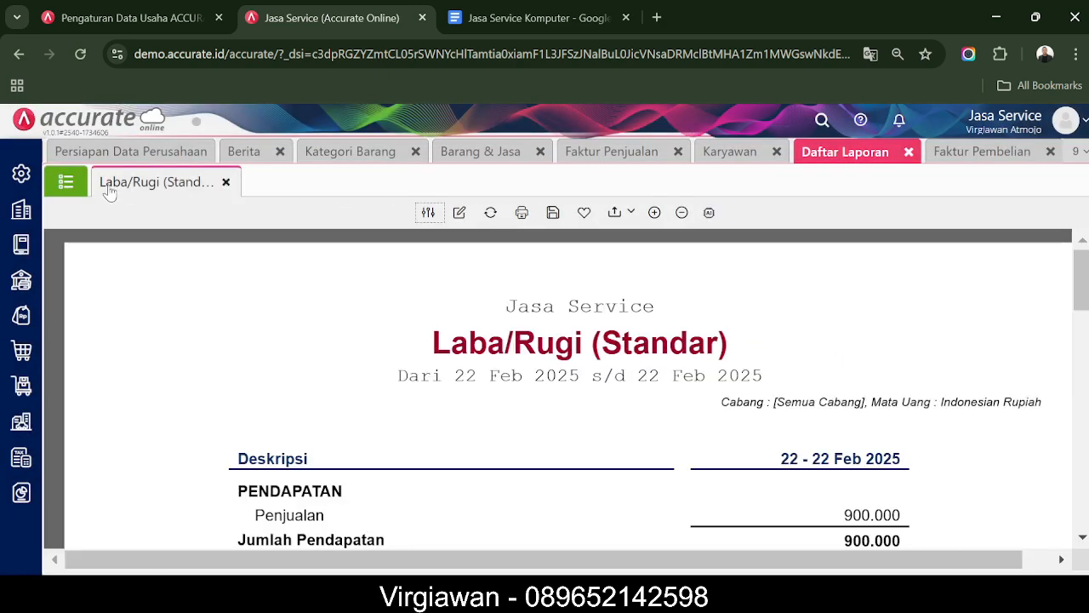
# Generate the Rincian Faktur Pembelian report from 01/02/2025 to 22/02/2025 for all branches and examine its supplier and item details
pyautogui.click(67, 181)
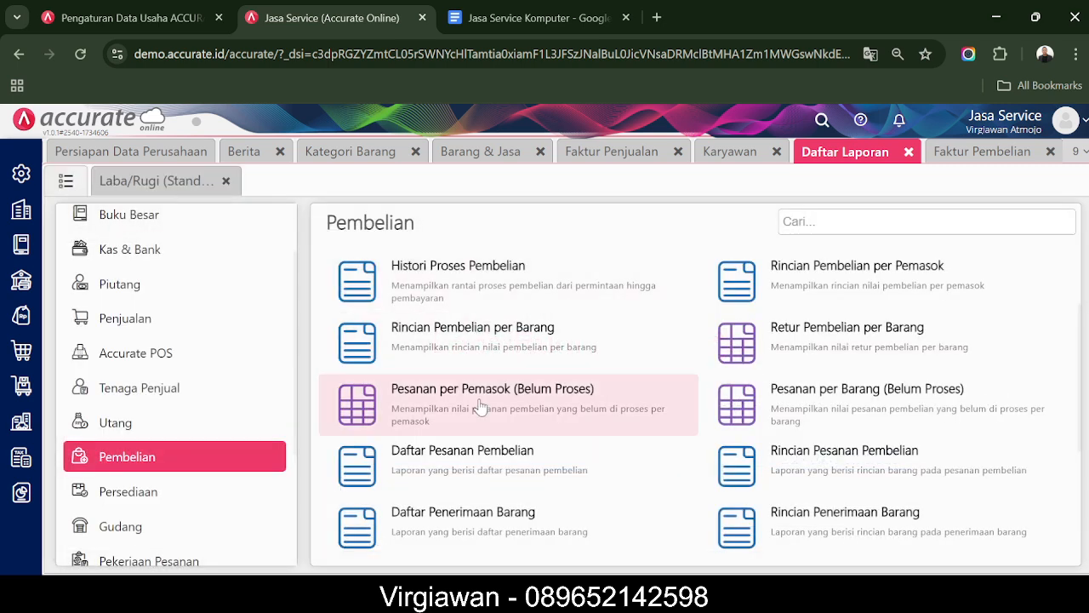
pyautogui.scroll(-2, 479, 409)
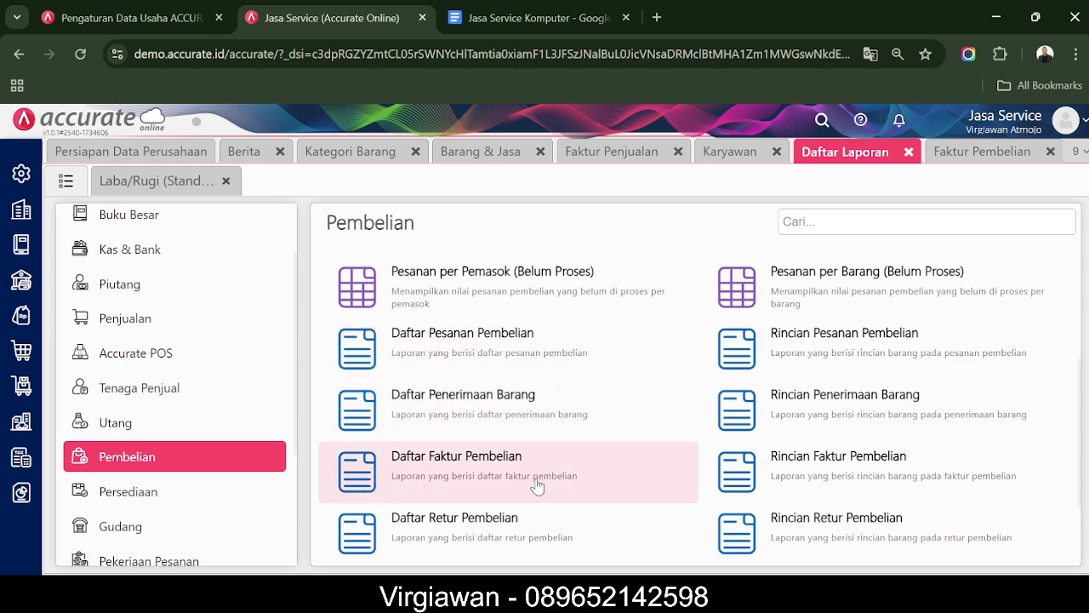
pyautogui.click(793, 459)
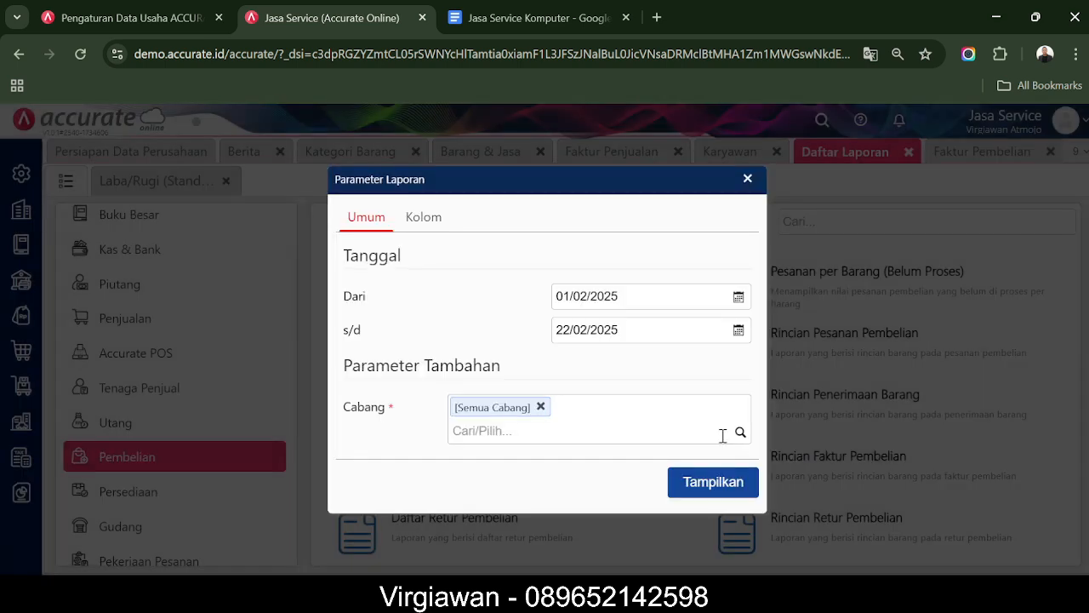
pyautogui.click(704, 488)
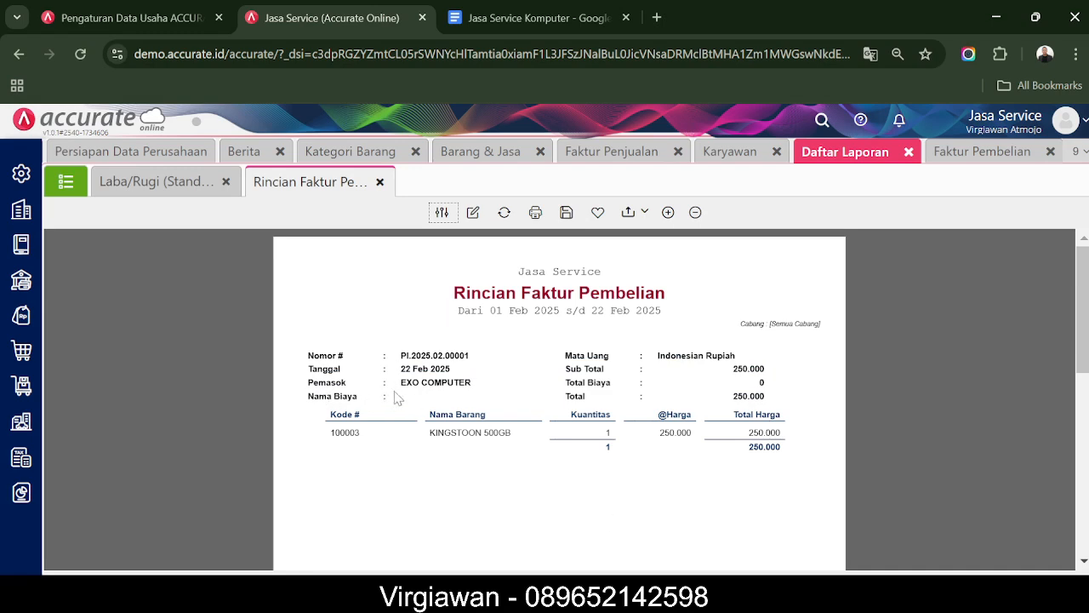
pyautogui.moveTo(397, 384); pyautogui.dragTo(489, 391)
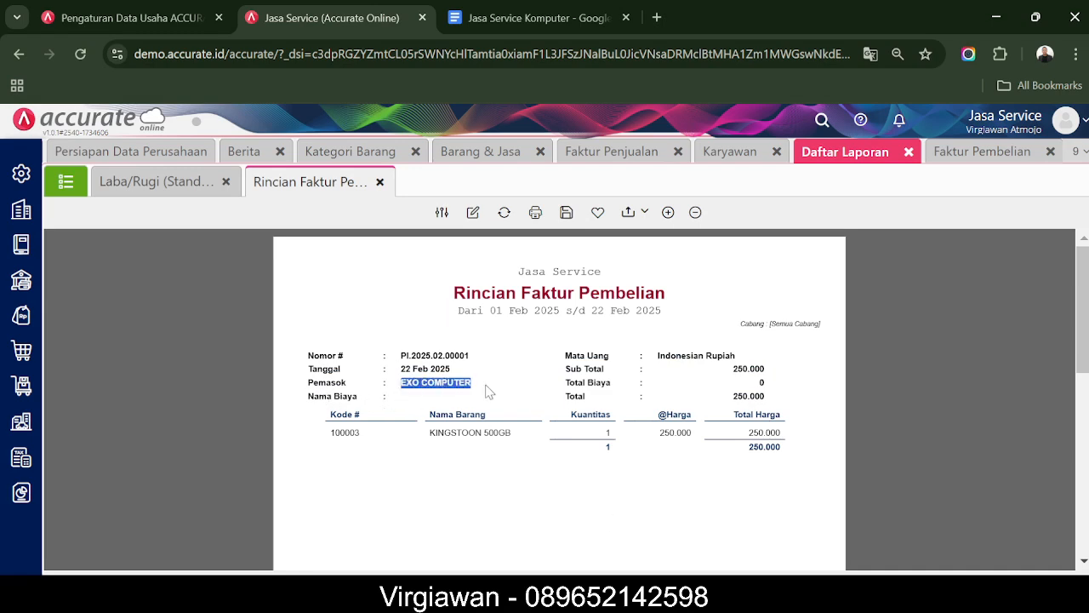
pyautogui.click(501, 465)
pyautogui.scroll(-1, 549, 495)
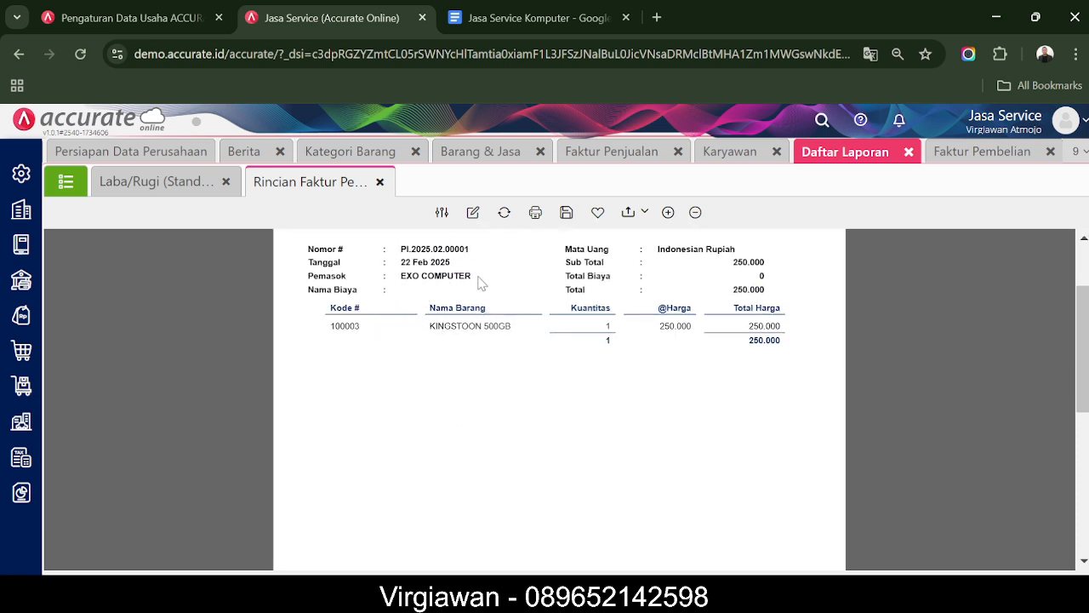
pyautogui.scroll(-1, 547, 389)
pyautogui.scroll(1, 549, 393)
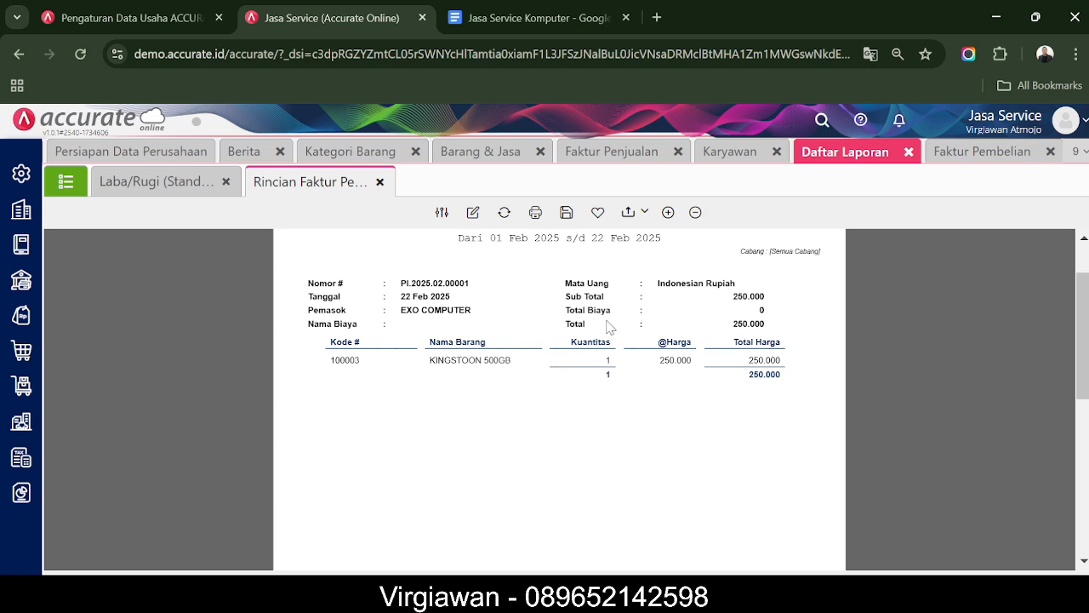
# Reread the point about handing phone repairs to vendors in the Jasa Service Komputer document, and return to Accurate Online
pyautogui.click(584, 12)
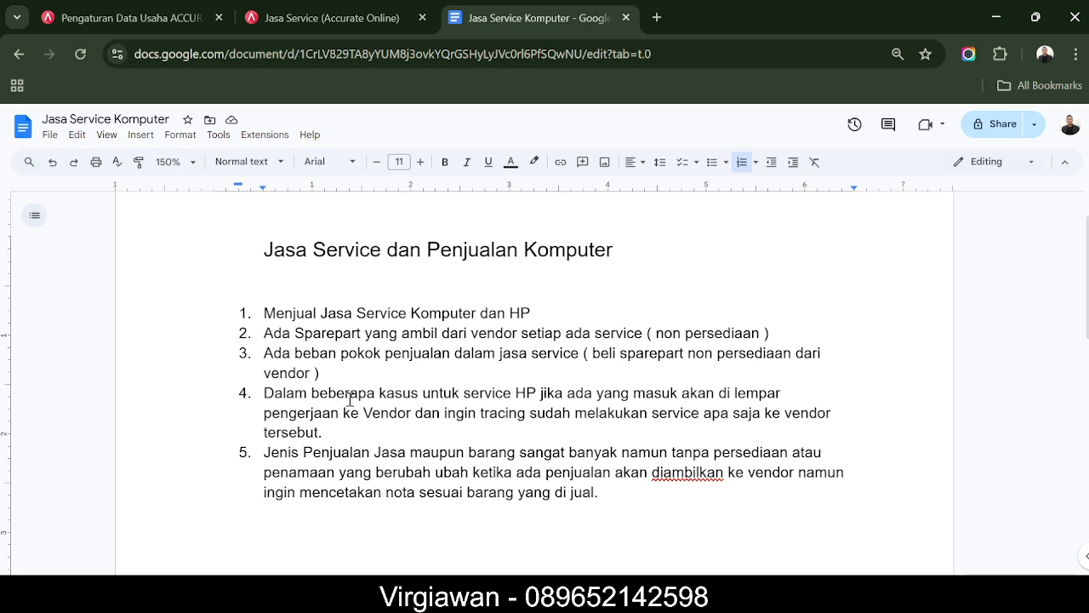
pyautogui.click(327, 27)
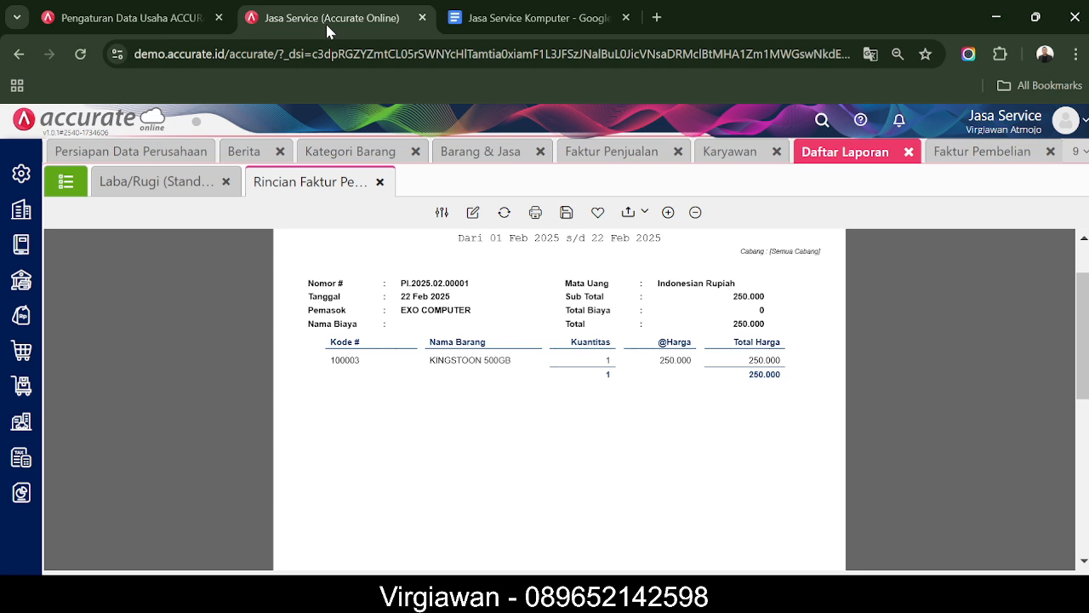
# Open the sales invoice (Faktur Penjualan) list, closing the blank new invoice and the existing invoice that are still open
pyautogui.click(25, 314)
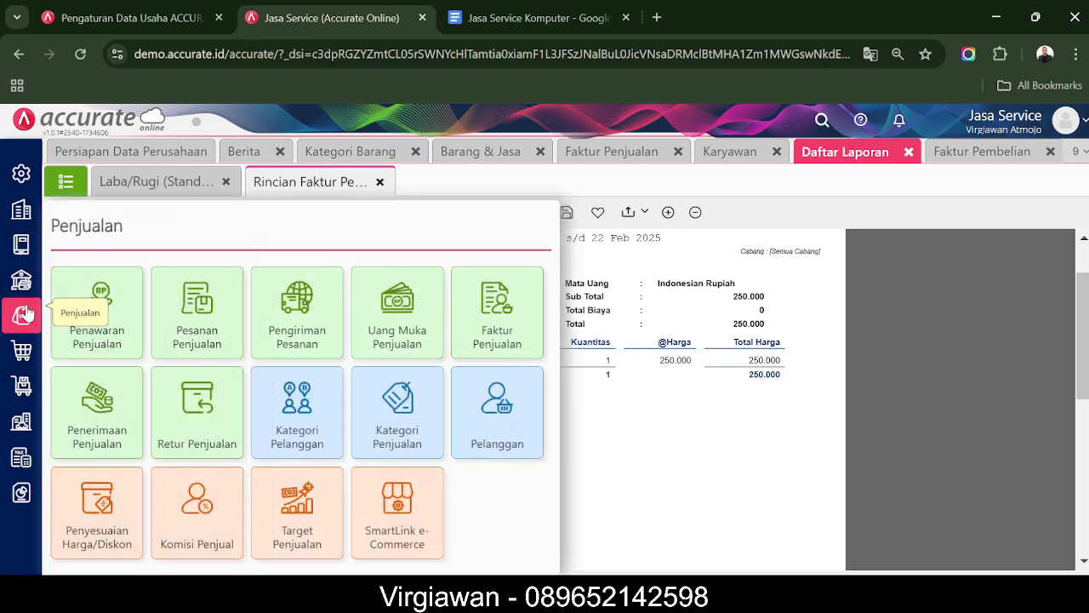
pyautogui.click(483, 341)
pyautogui.click(122, 192)
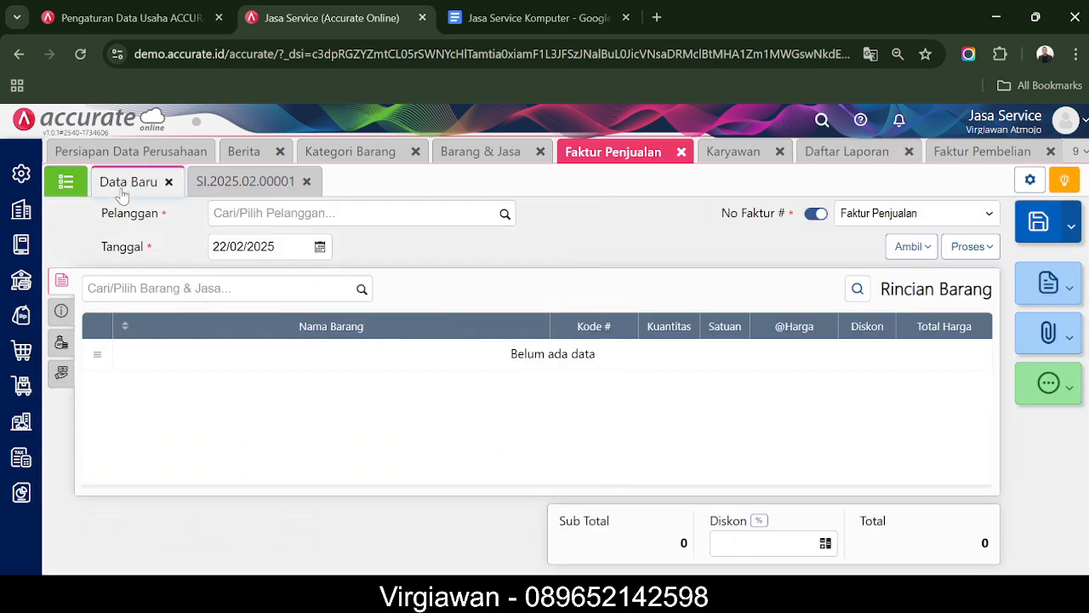
pyautogui.click(66, 182)
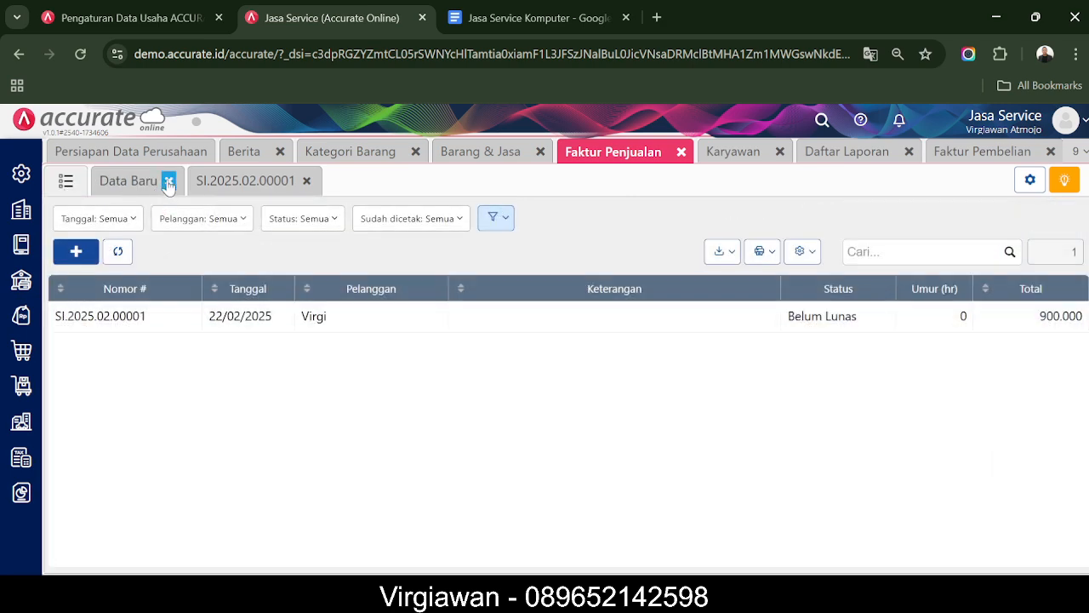
pyautogui.click(168, 182)
pyautogui.click(207, 181)
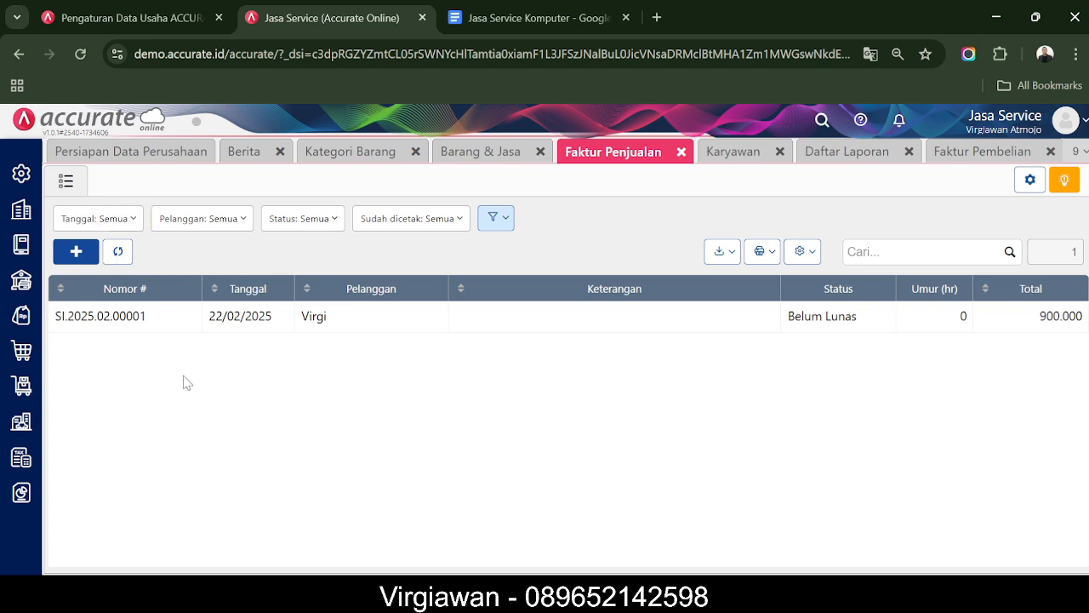
# Start a new sales invoice and enter the customer's name, saving it as a new customer record
pyautogui.click(75, 254)
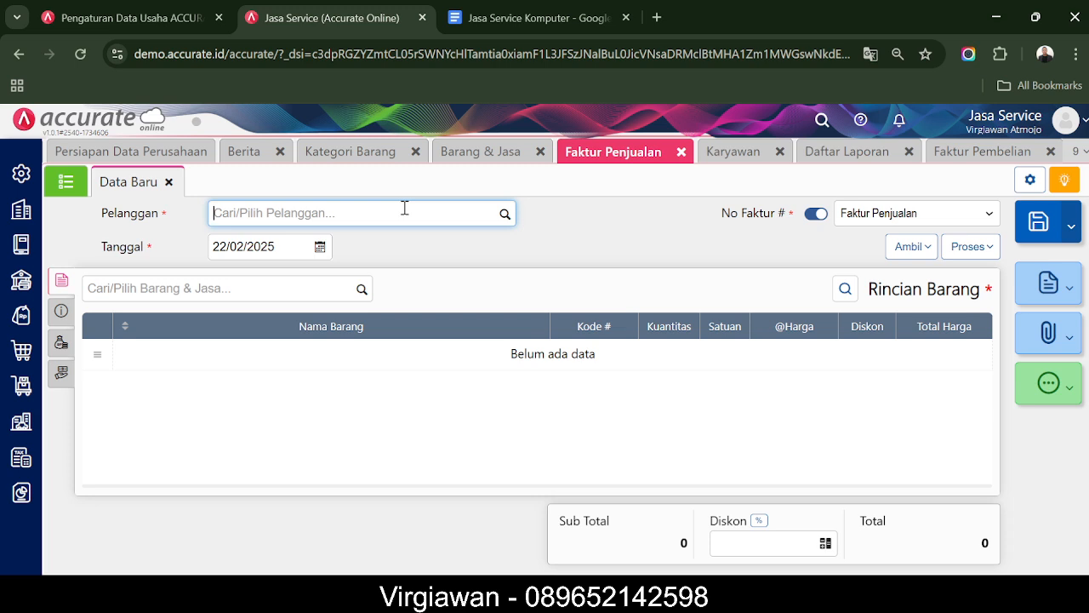
pyautogui.write('SAMS')
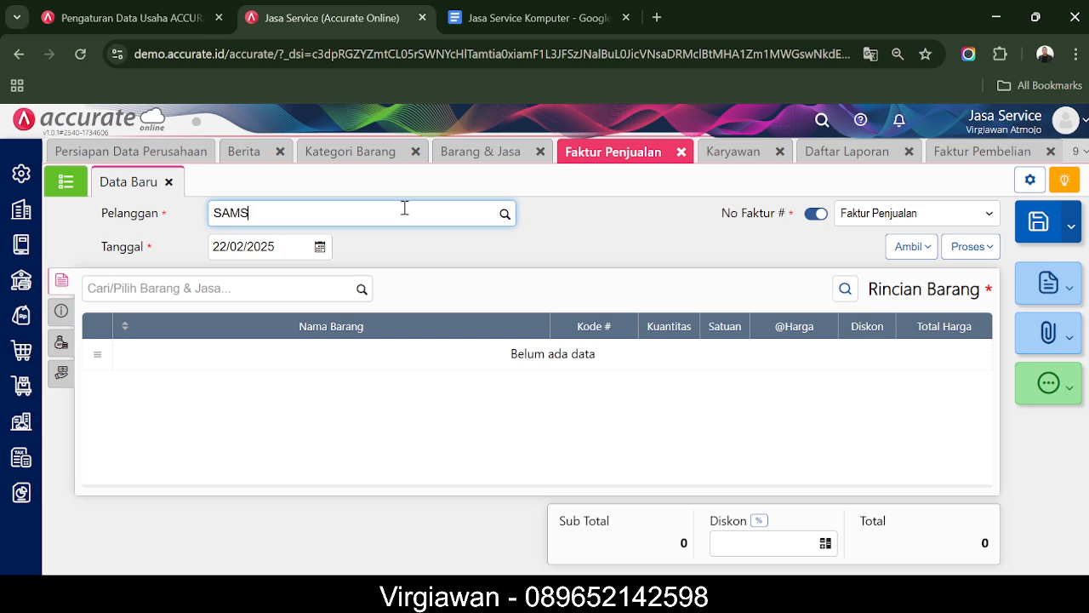
pyautogui.write('UL')
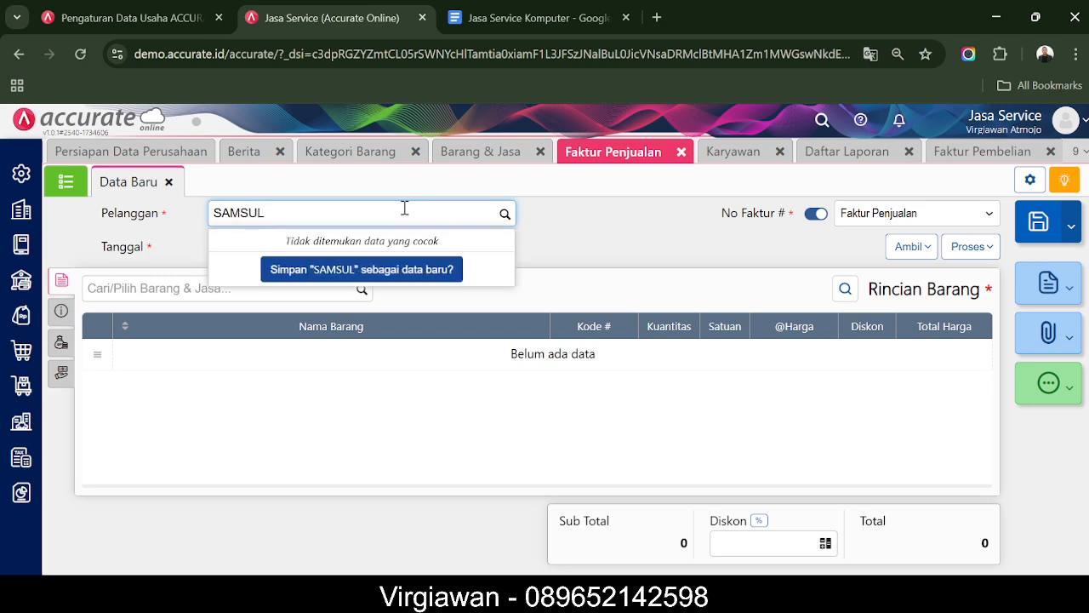
pyautogui.click(380, 269)
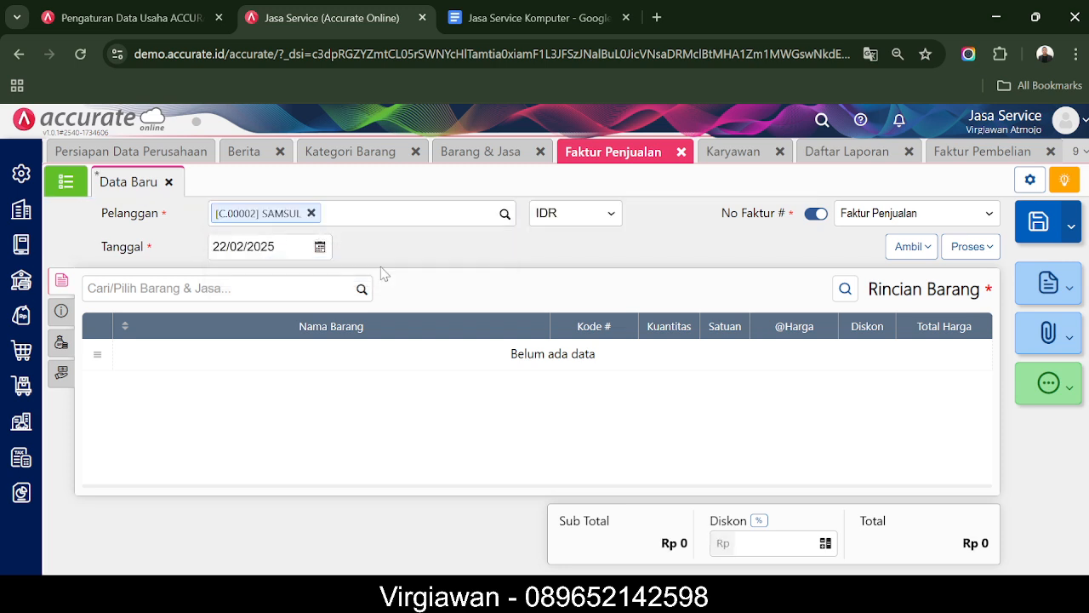
# Add the Jasa Service HP item to the sales invoice and rename its line "Service HP SAMSUNG A55 - Ganti LCD"
pyautogui.click(338, 286)
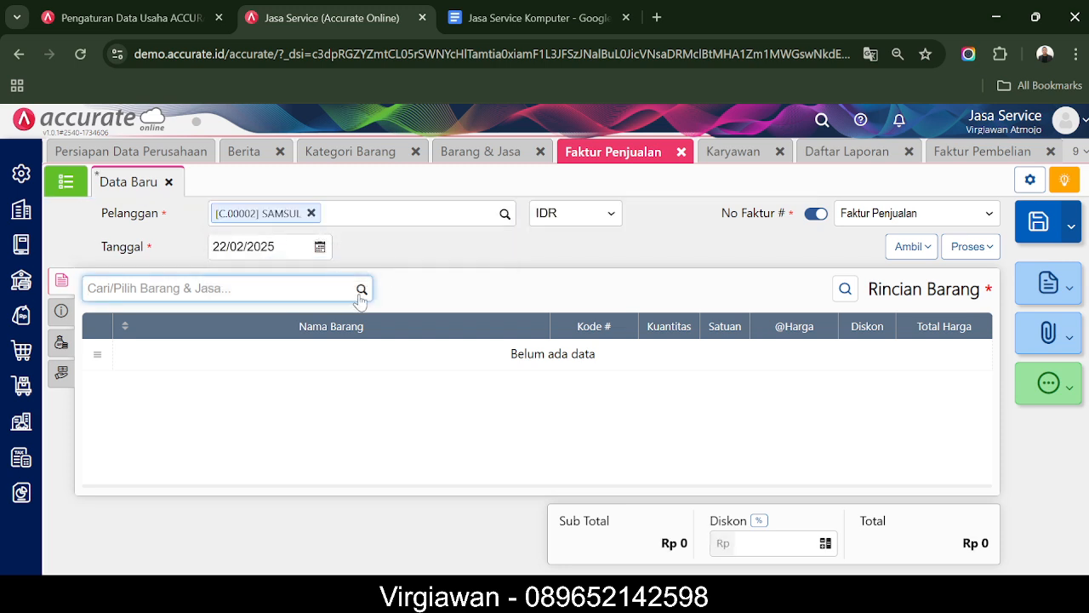
pyautogui.click(361, 289)
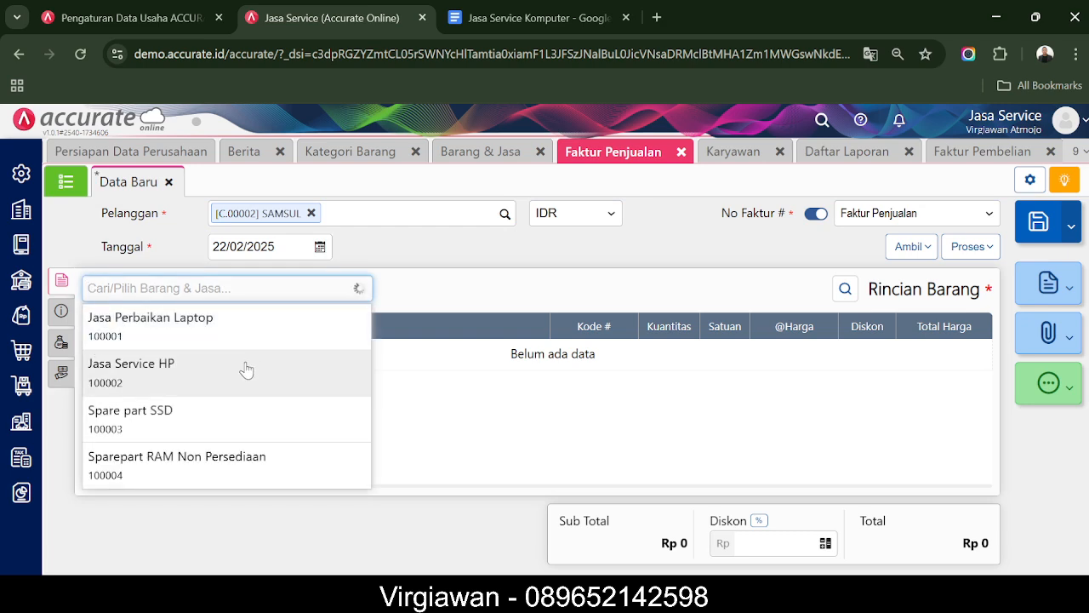
pyautogui.click(243, 368)
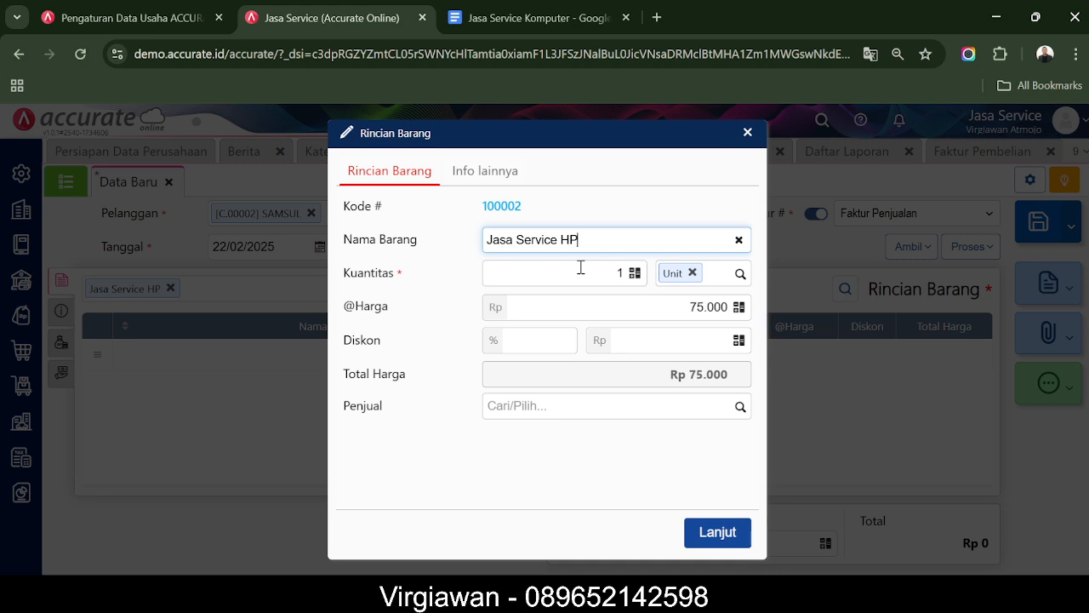
pyautogui.hotkey('ctrl', 'a')
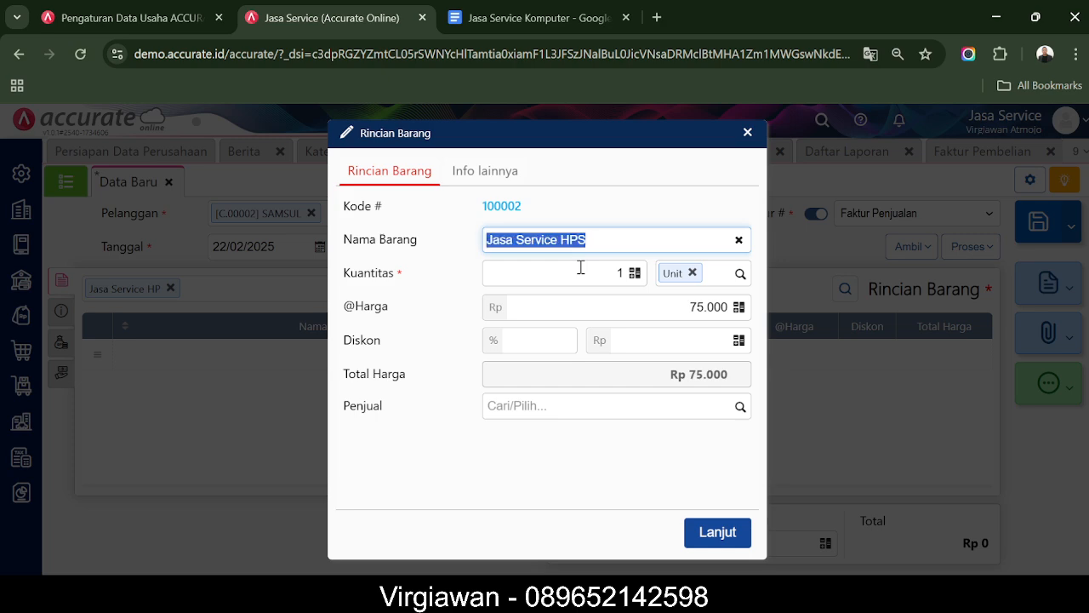
pyautogui.write('Servic')
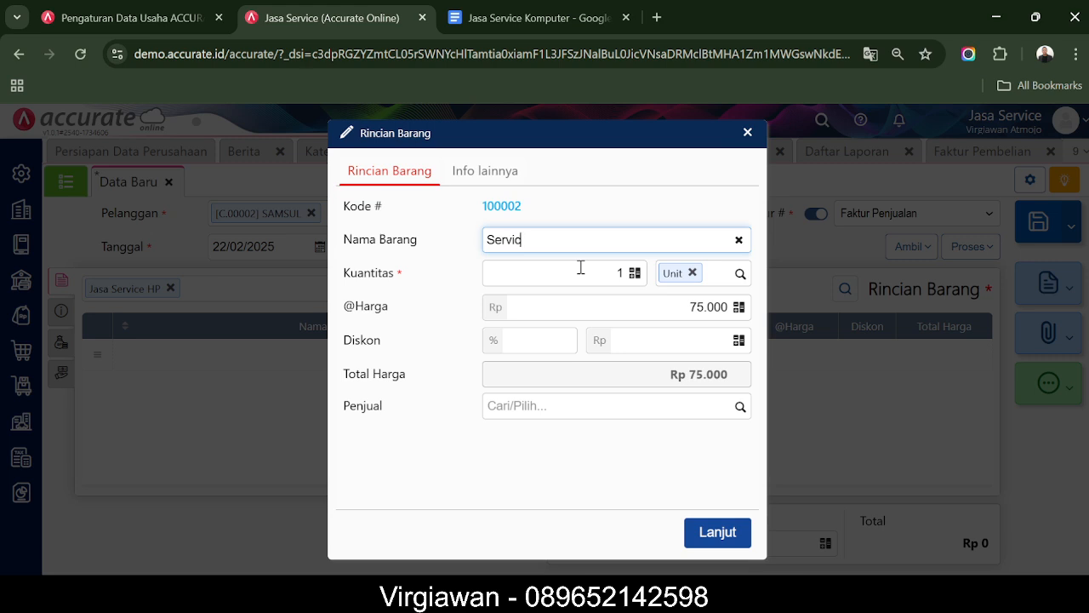
pyautogui.write('e HP SAMSUNG')
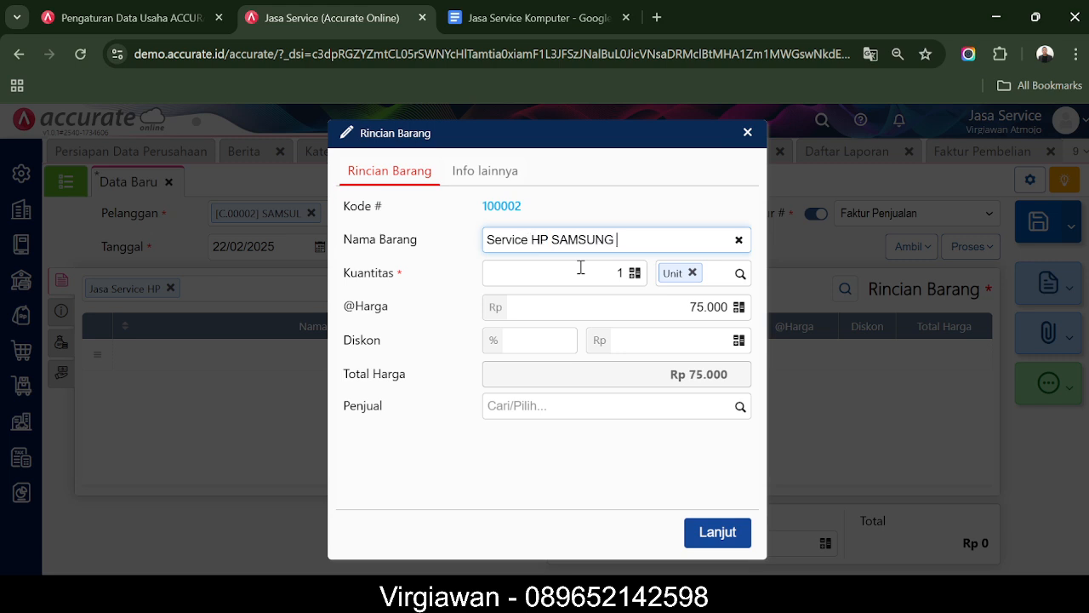
pyautogui.write(' A%%')
pyautogui.press('BackSpace')
pyautogui.press('BackSpace')
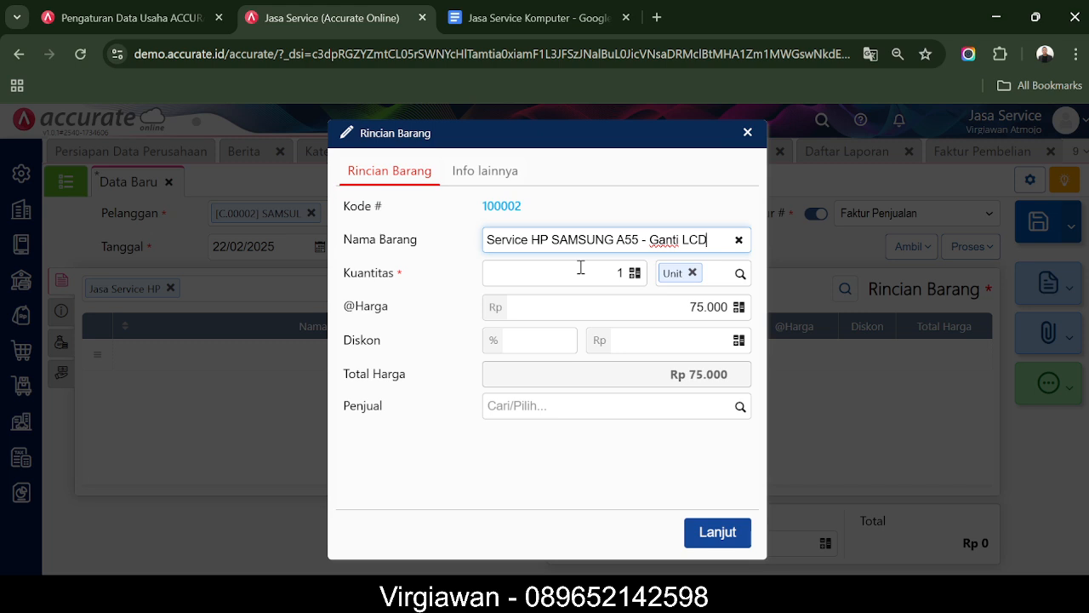
# Set the phone service line's unit price to Rp 1.500.000 and check the available sellers (Penjual) without assigning one
pyautogui.click(683, 309)
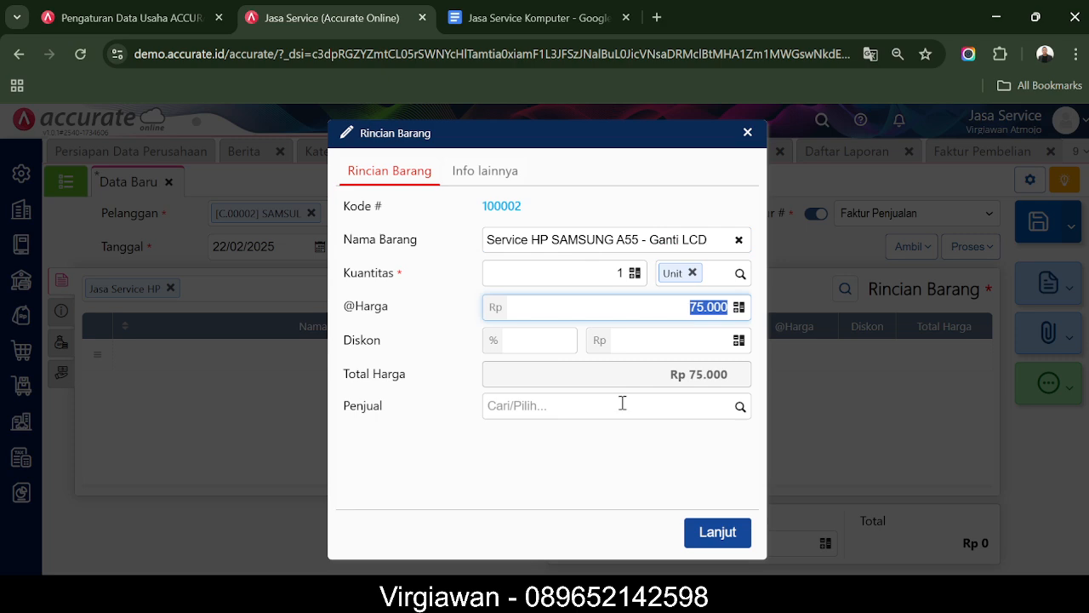
pyautogui.write('15.000.000')
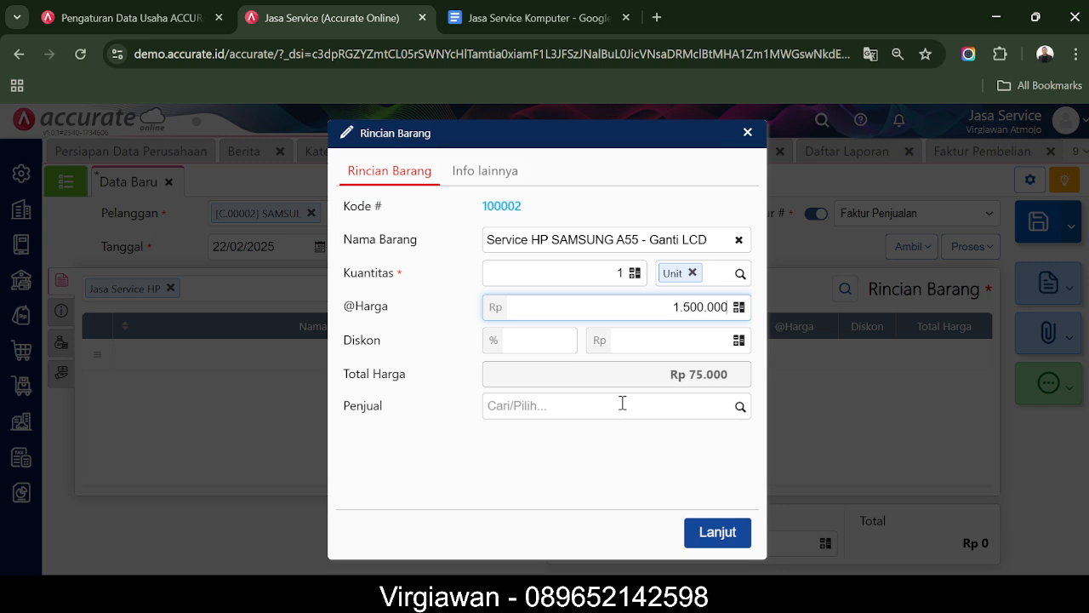
pyautogui.click(597, 486)
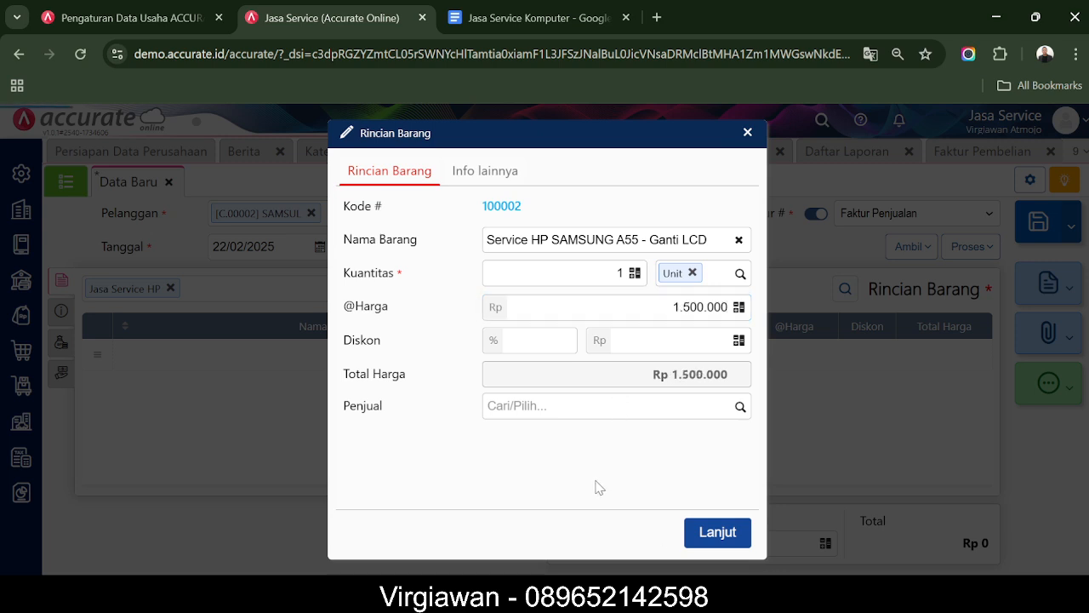
pyautogui.click(739, 408)
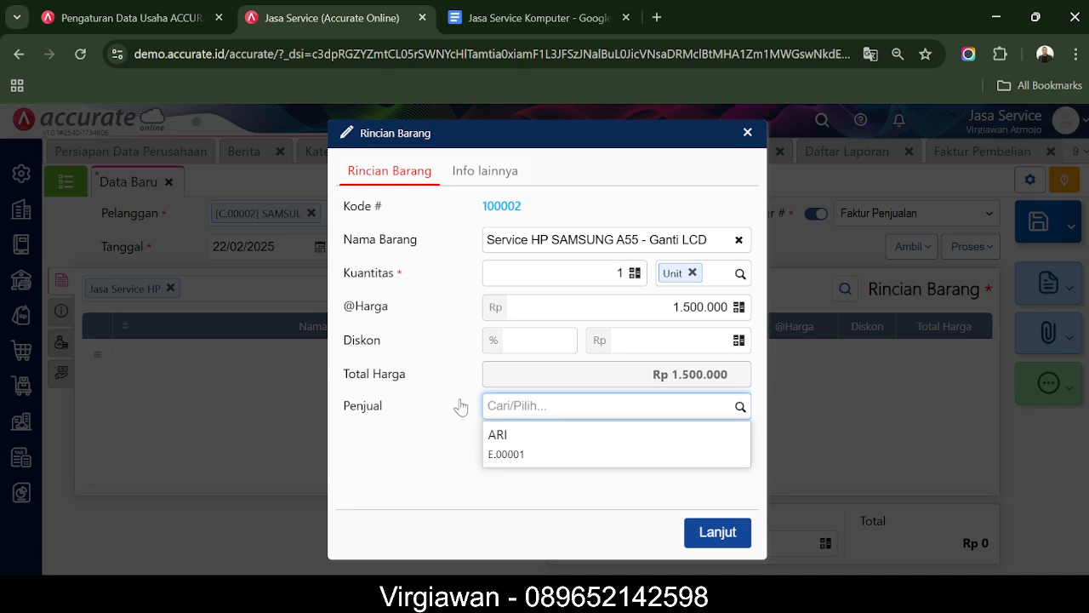
pyautogui.click(429, 438)
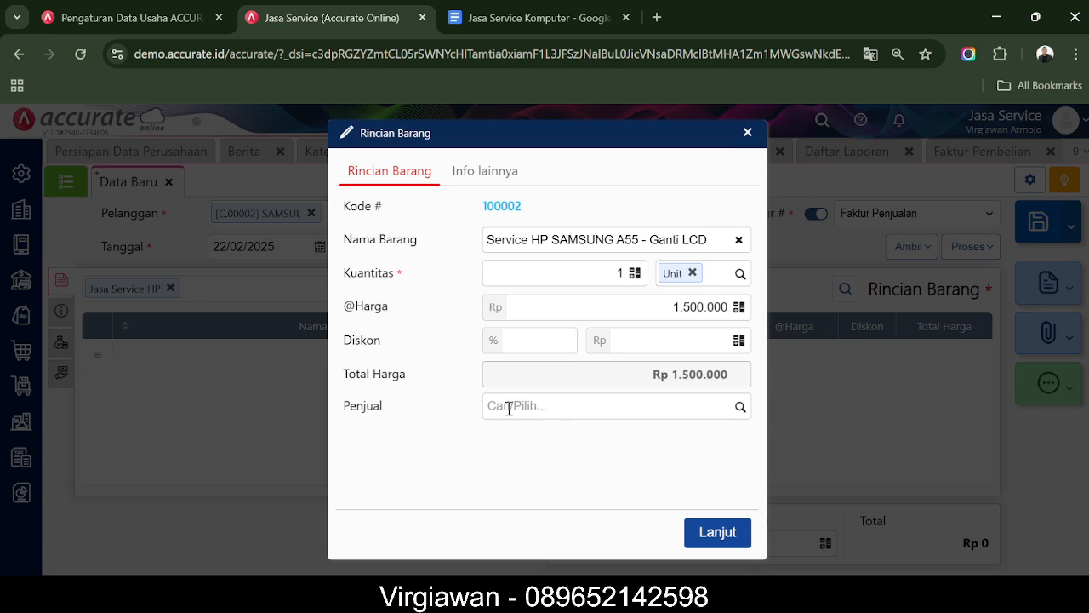
# Add the note "Service GANTI LCD" to the phone service line and confirm the line on the sales invoice
pyautogui.click(484, 173)
pyautogui.click(519, 206)
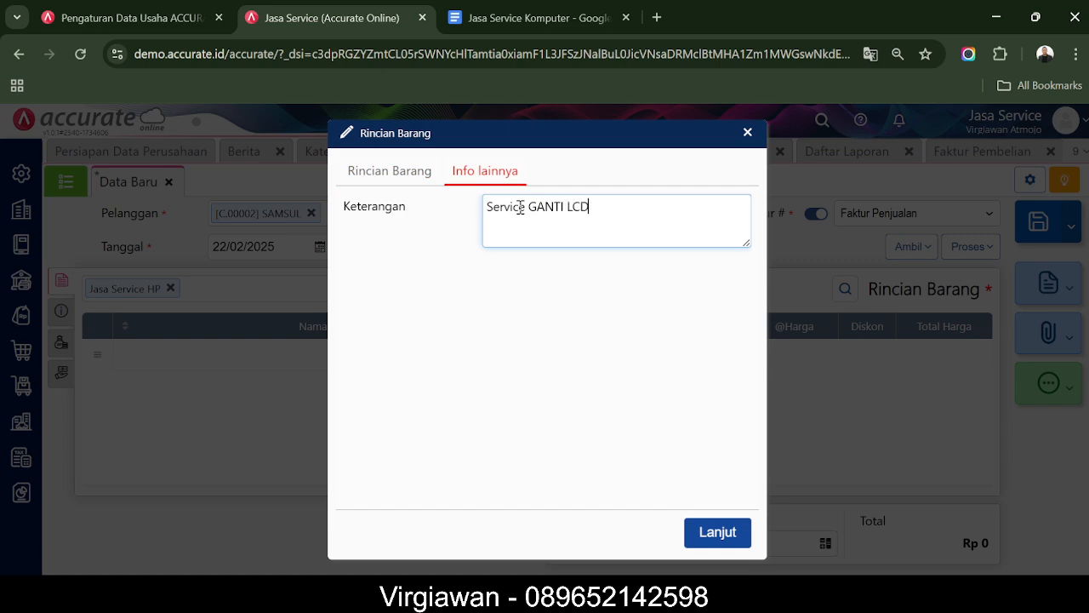
pyautogui.click(611, 371)
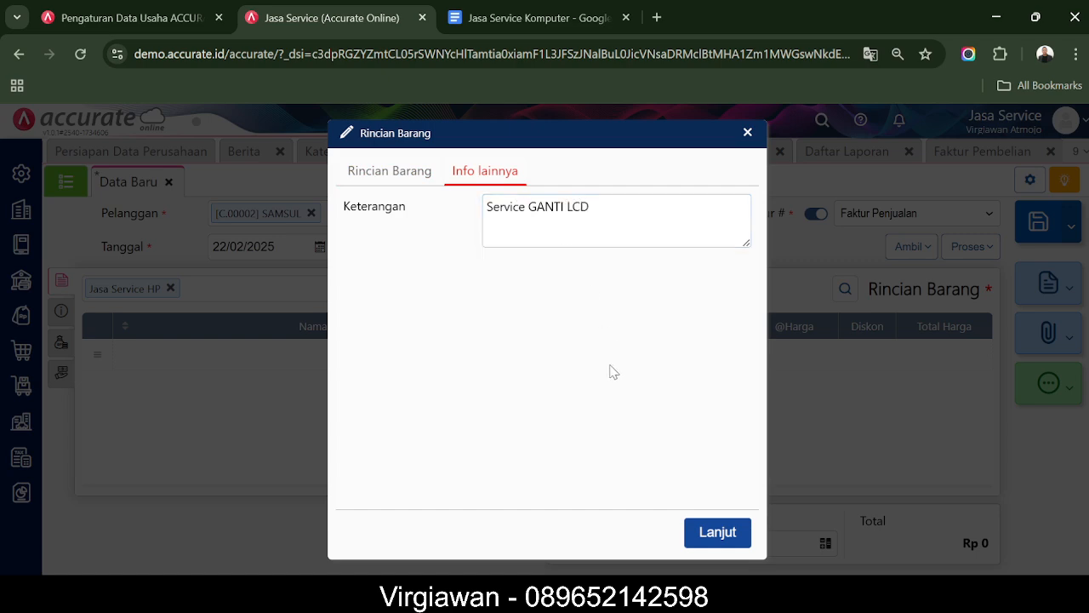
pyautogui.click(717, 534)
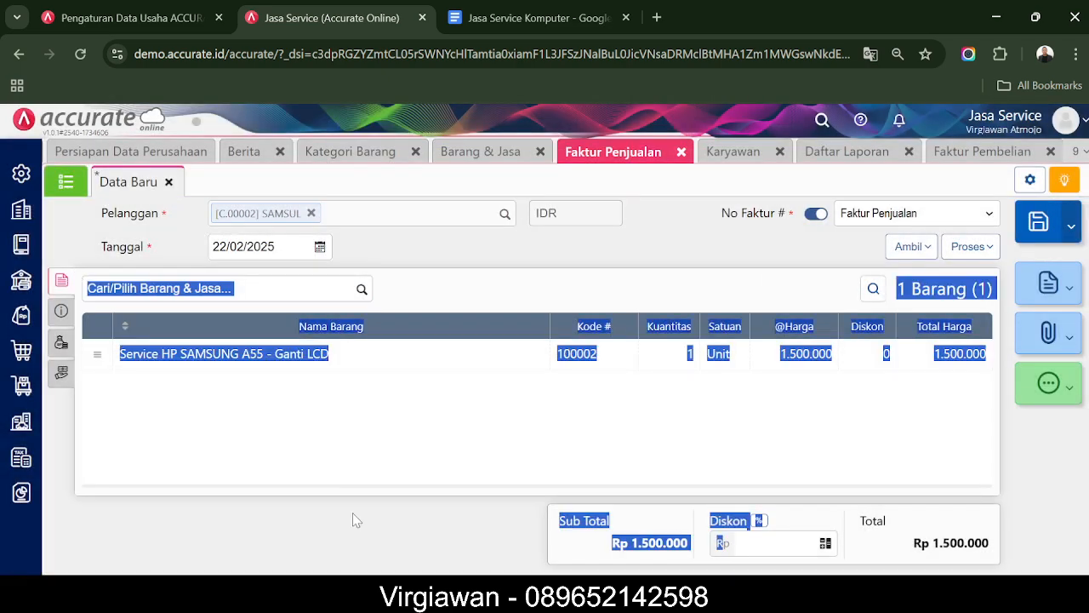
pyautogui.click(426, 455)
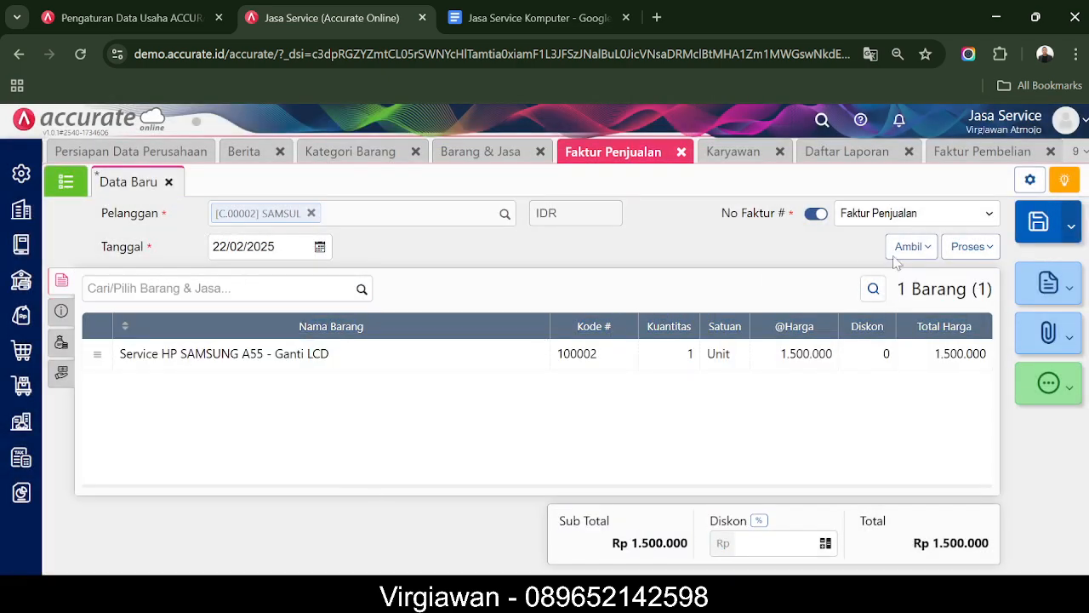
# Generate the default Faktur Penjualan printout of the sales invoice, review its item line, and close the preview
pyautogui.click(1055, 296)
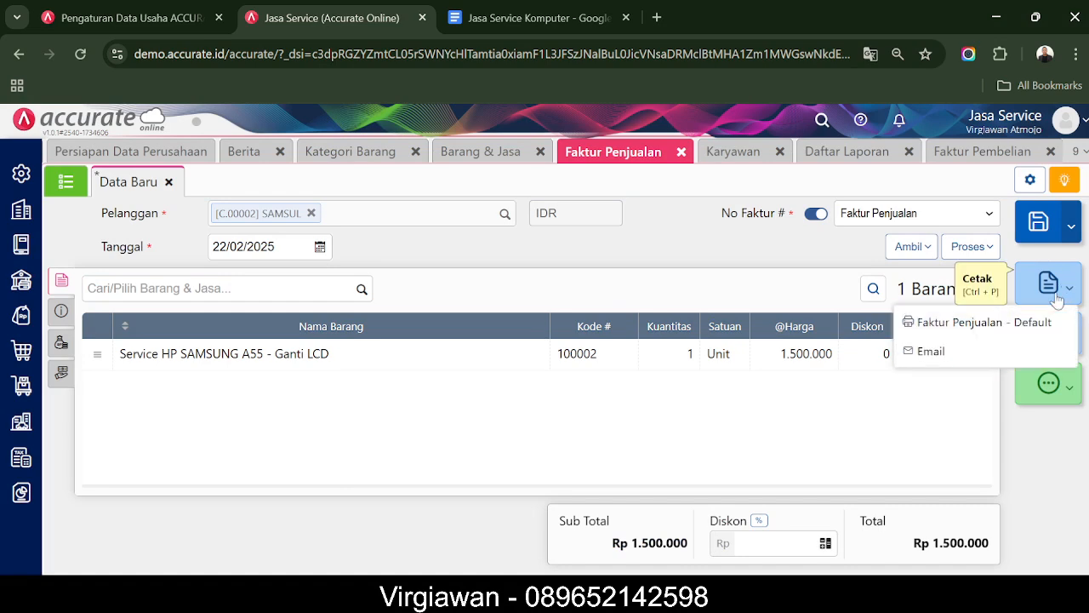
pyautogui.click(987, 324)
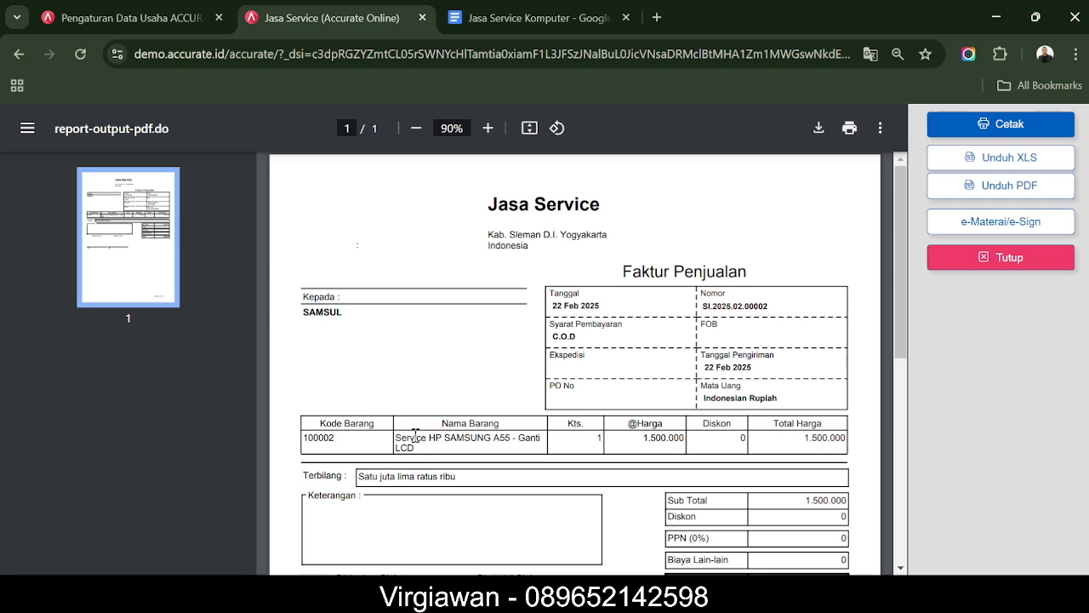
pyautogui.click(983, 260)
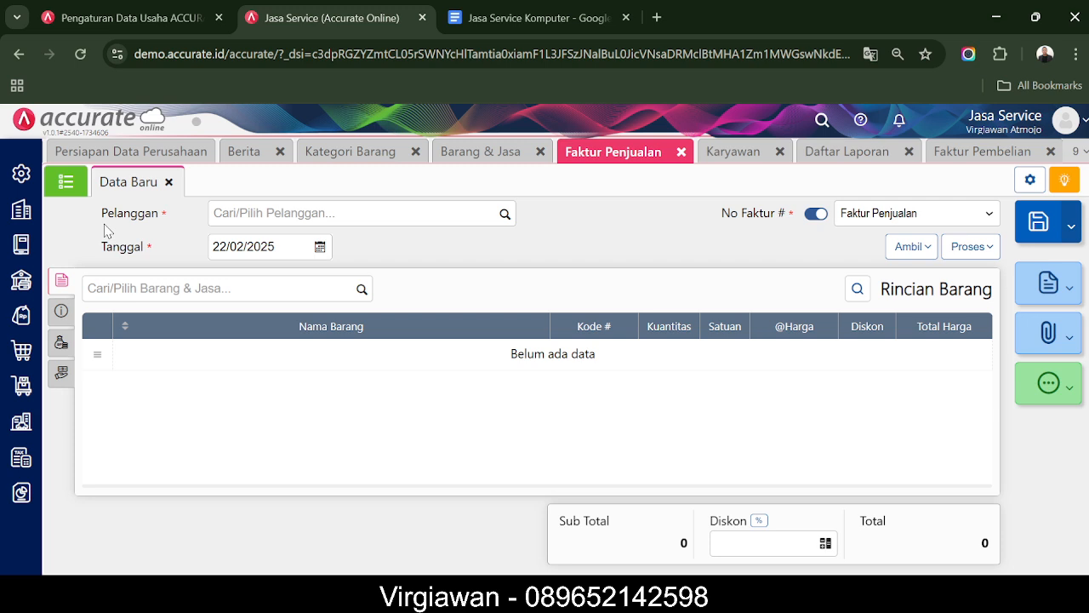
# Start a new purchase invoice (Faktur Pembelian) and choose EXO COMPUTER as the supplier
pyautogui.click(22, 355)
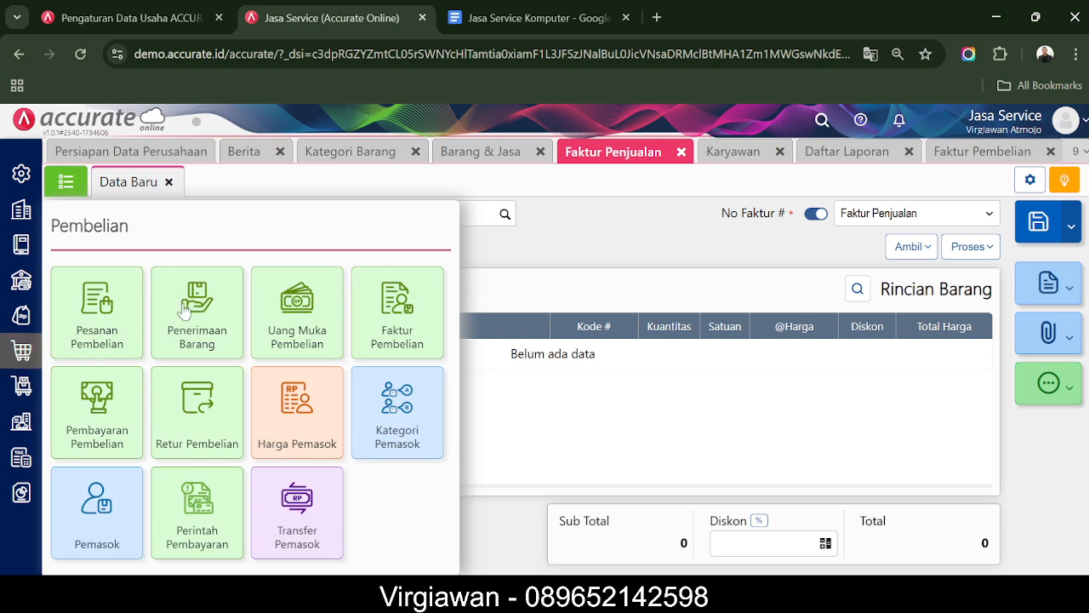
pyautogui.click(407, 305)
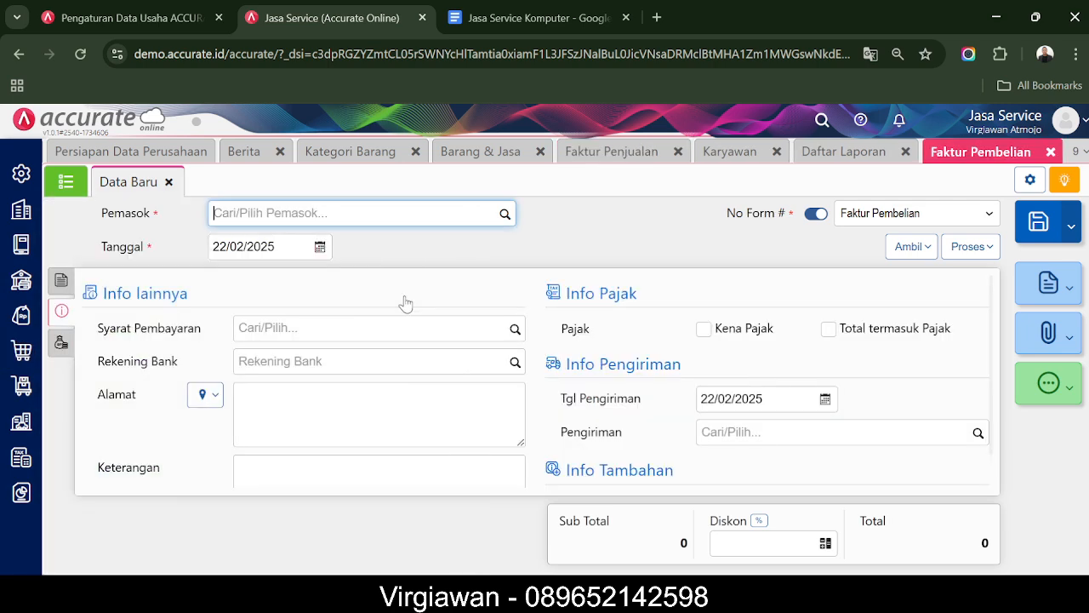
pyautogui.click(65, 182)
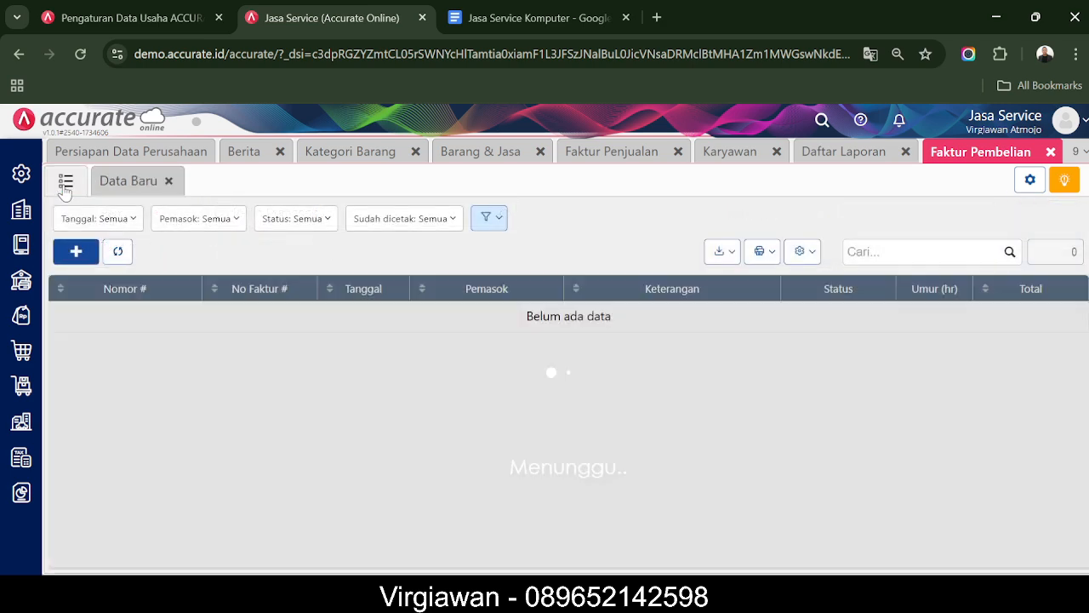
pyautogui.click(136, 184)
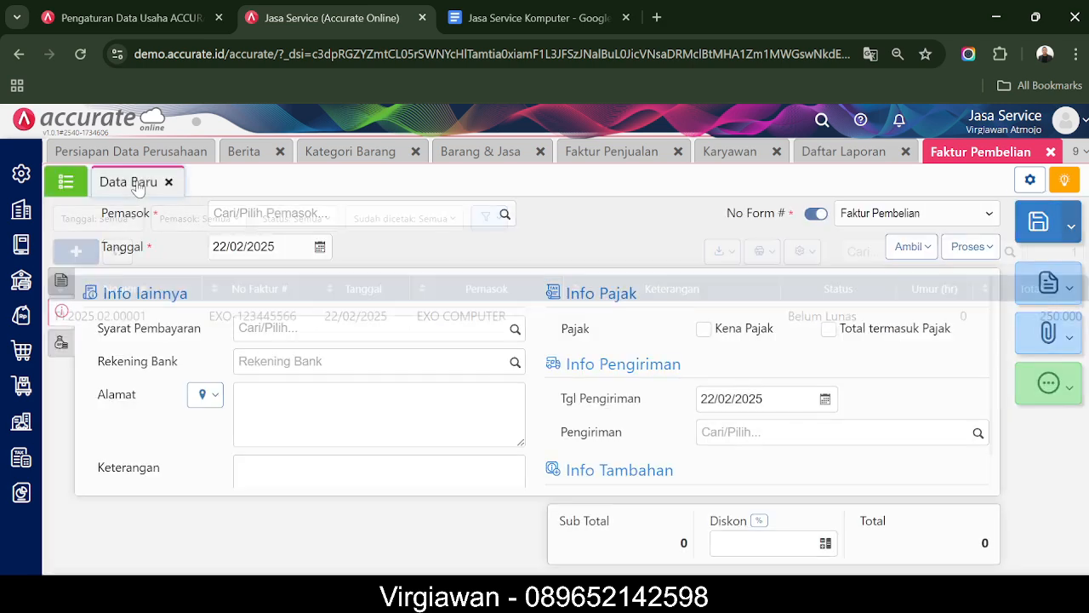
pyautogui.click(61, 281)
pyautogui.click(260, 217)
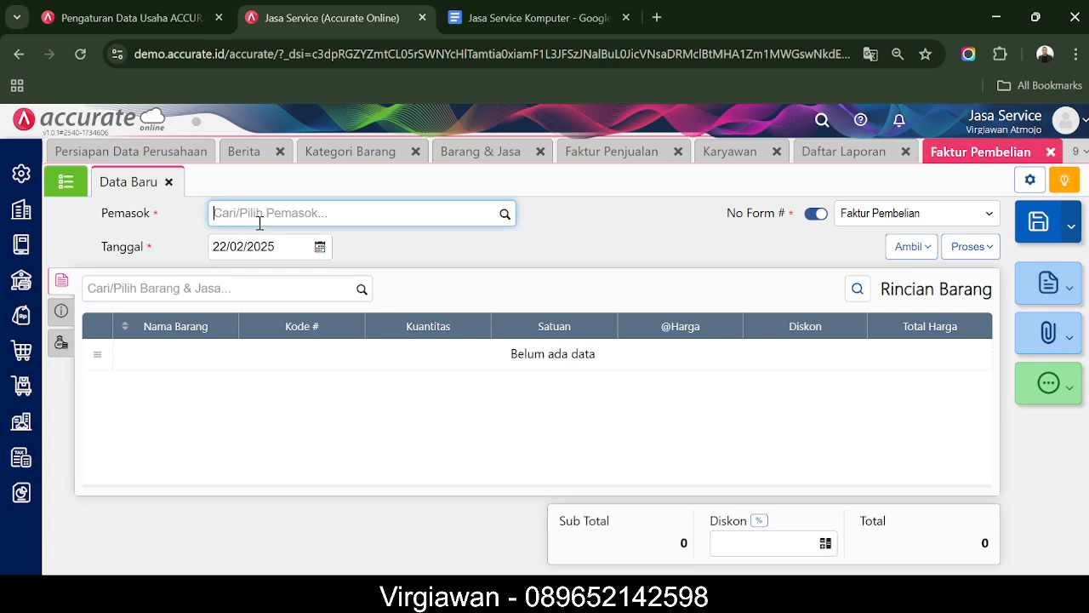
pyautogui.write('EXO')
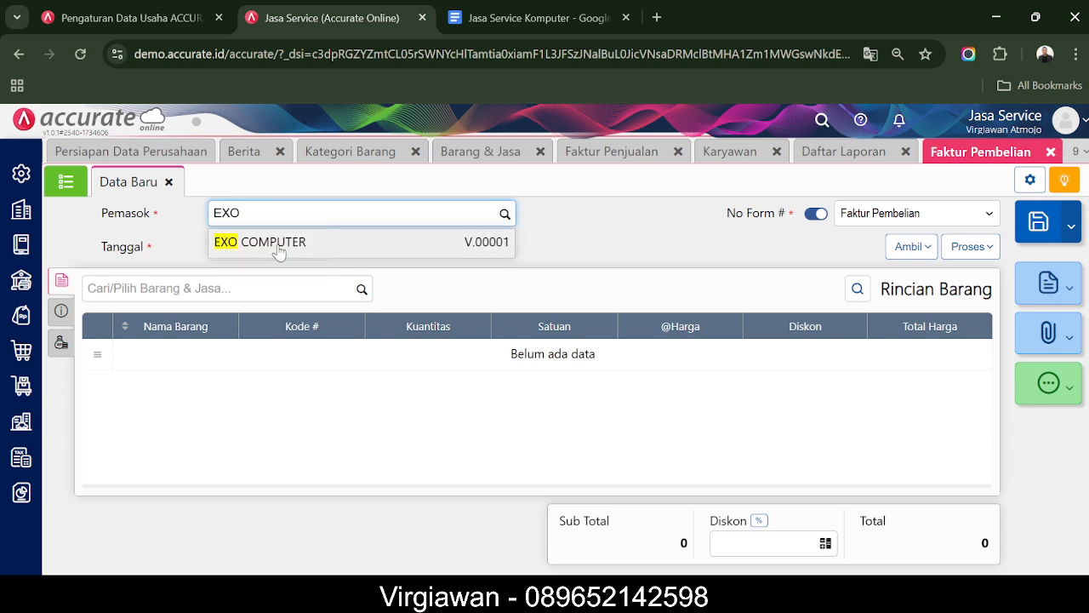
pyautogui.click(279, 243)
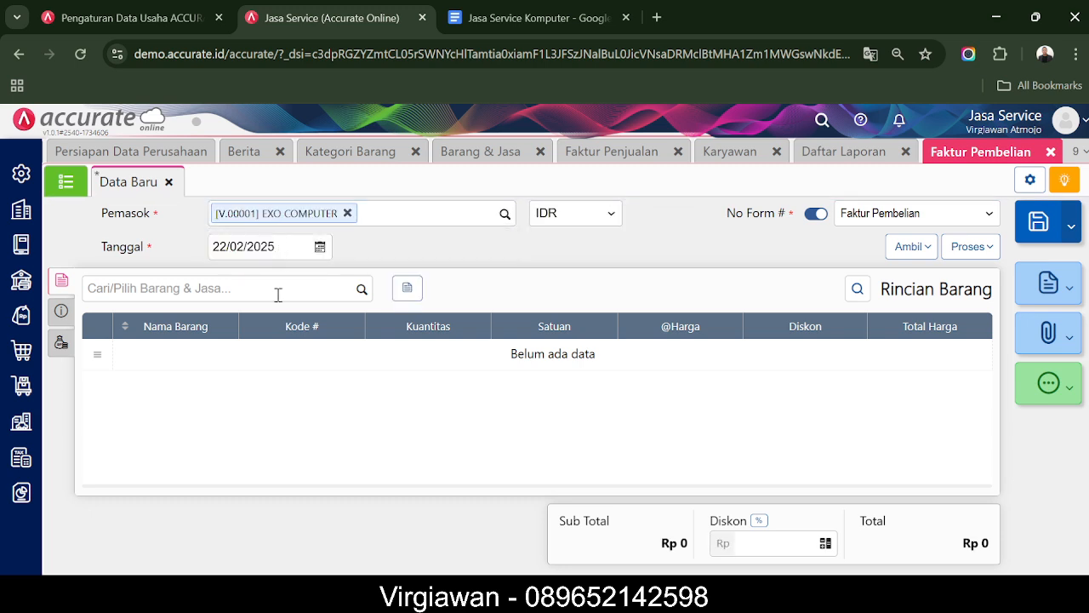
# Add the Jasa Service HP item to the purchase invoice and rename its line "Service HP Samsung A55" followed by the customer's name
pyautogui.click(277, 289)
pyautogui.write('jasa')
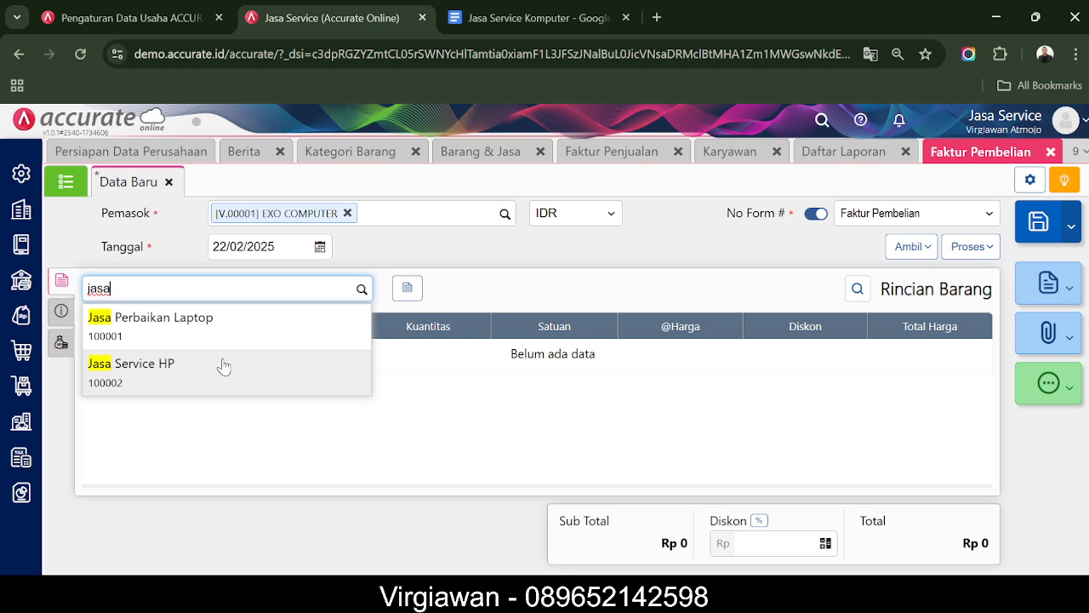
pyautogui.click(220, 365)
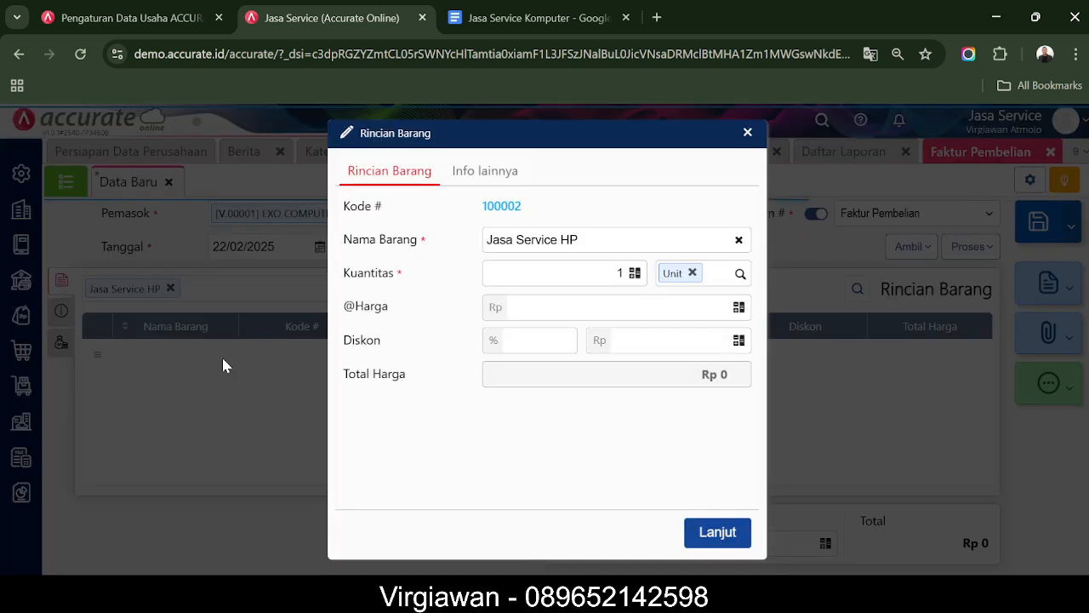
pyautogui.tripleClick(653, 235)
pyautogui.write('S')
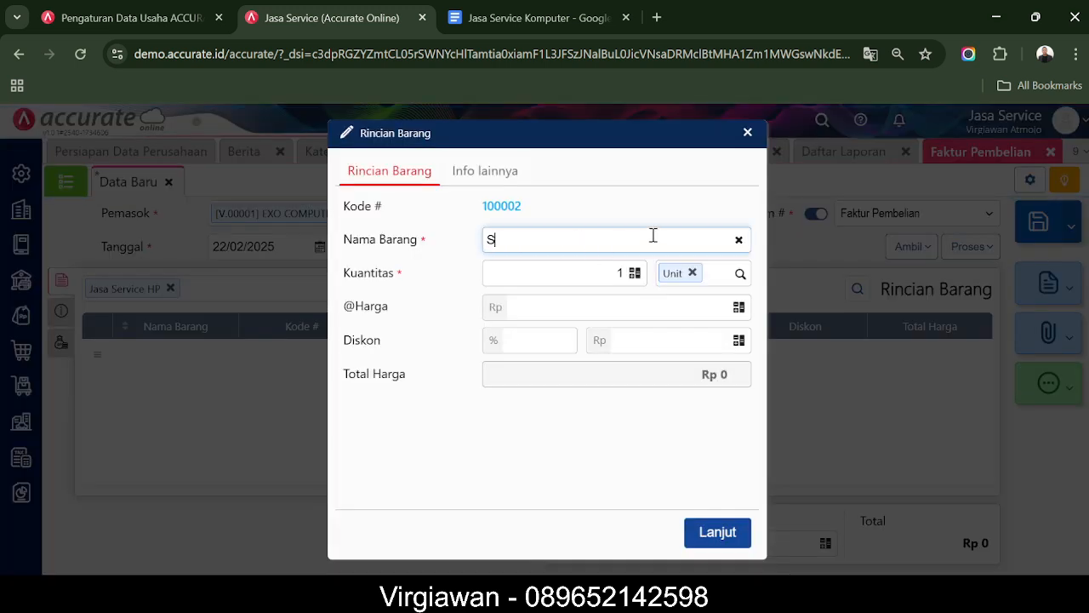
pyautogui.write('ervice HP Samsung A55 Pak Samsul')
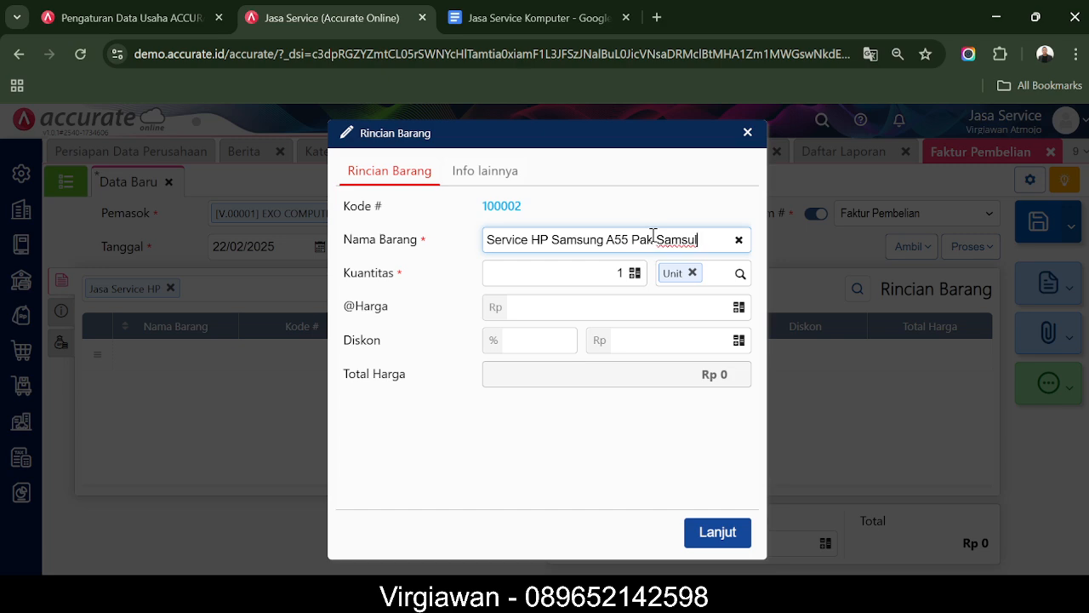
# Set the purchased phone service's unit price to Rp 800.000 and confirm the line
pyautogui.click(706, 312)
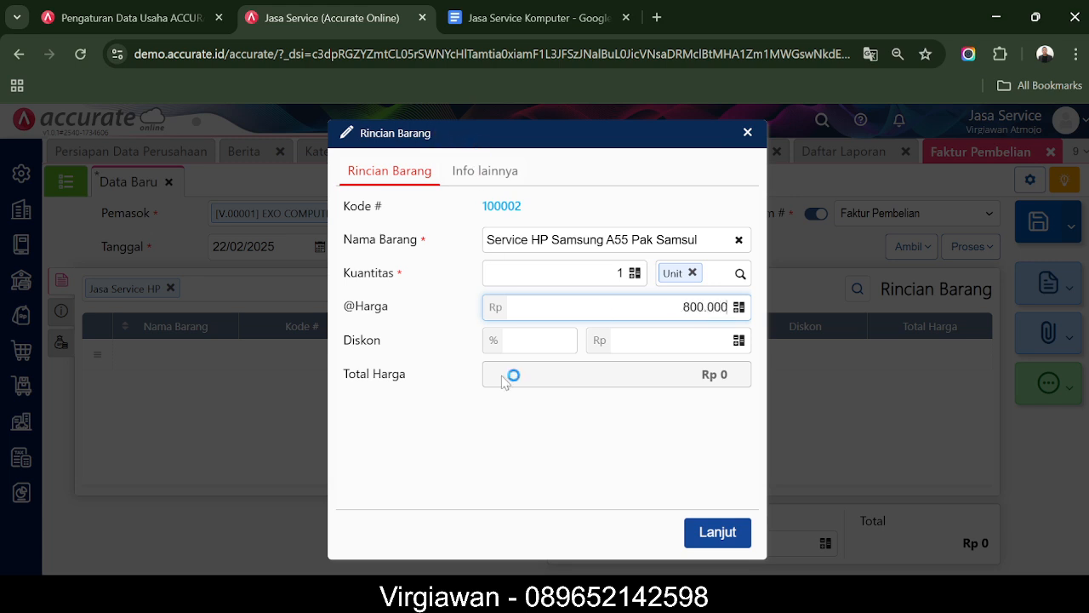
pyautogui.click(502, 441)
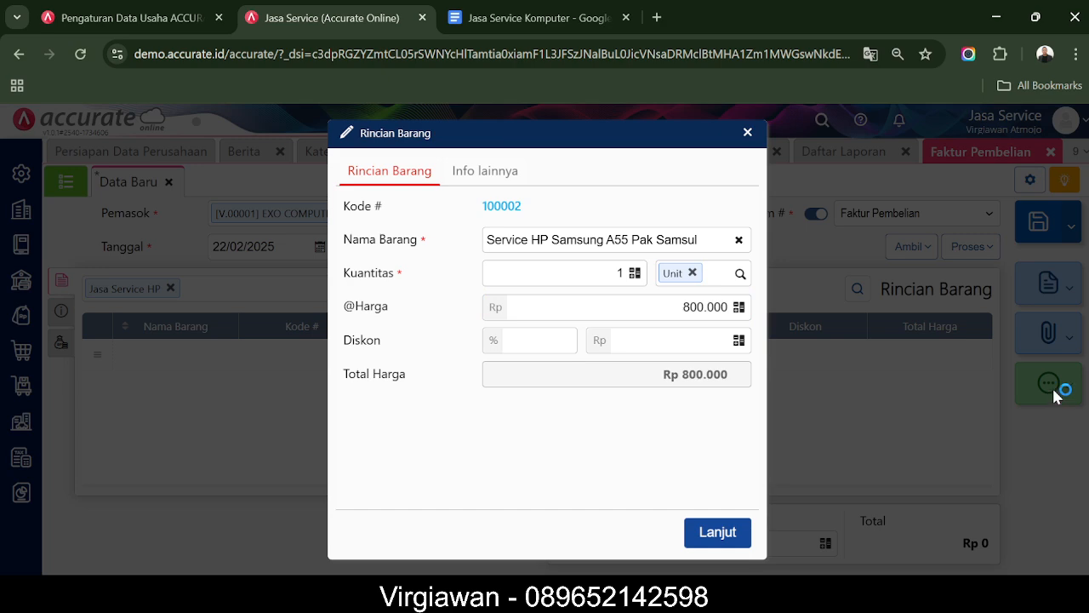
pyautogui.click(718, 531)
# Set the purchase invoice's No Faktur to 1233444 and its payment terms to net 7, and save the invoice
pyautogui.click(60, 312)
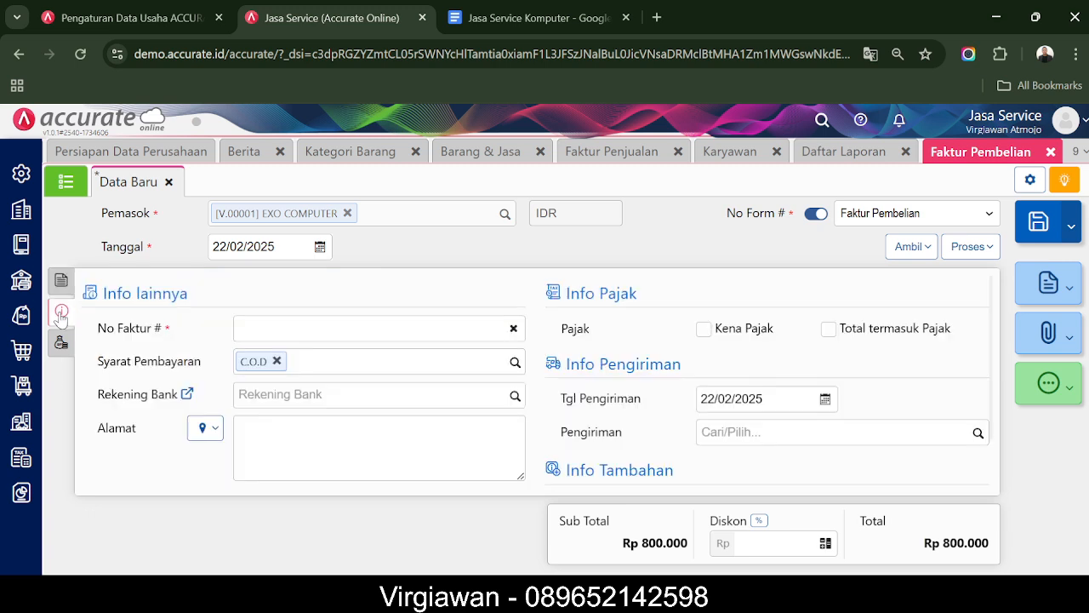
pyautogui.click(310, 327)
pyautogui.click(334, 361)
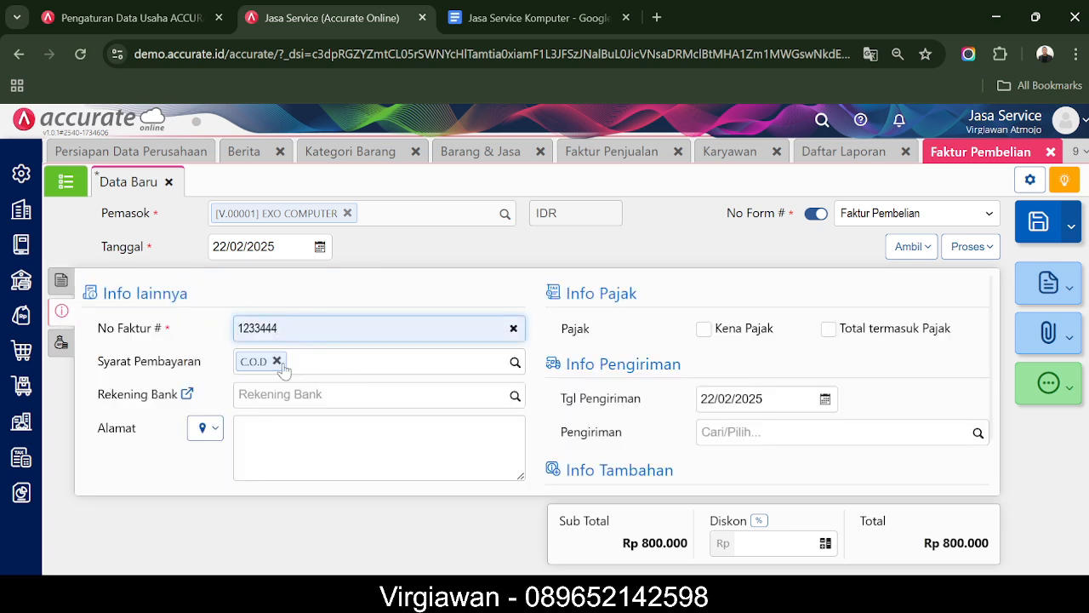
pyautogui.click(514, 362)
pyautogui.scroll(-2, 433, 443)
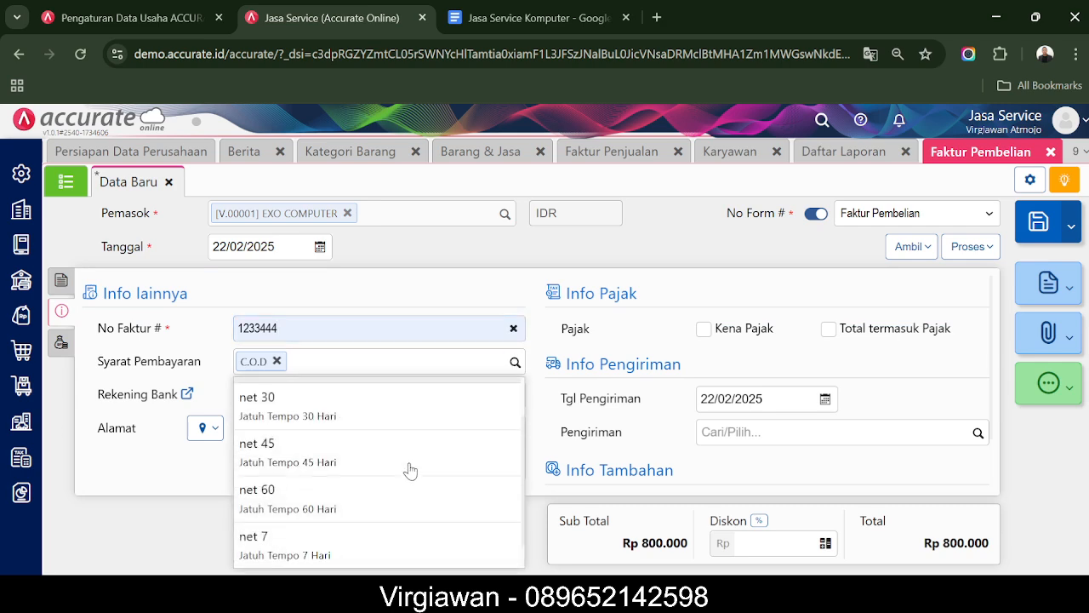
pyautogui.click(343, 549)
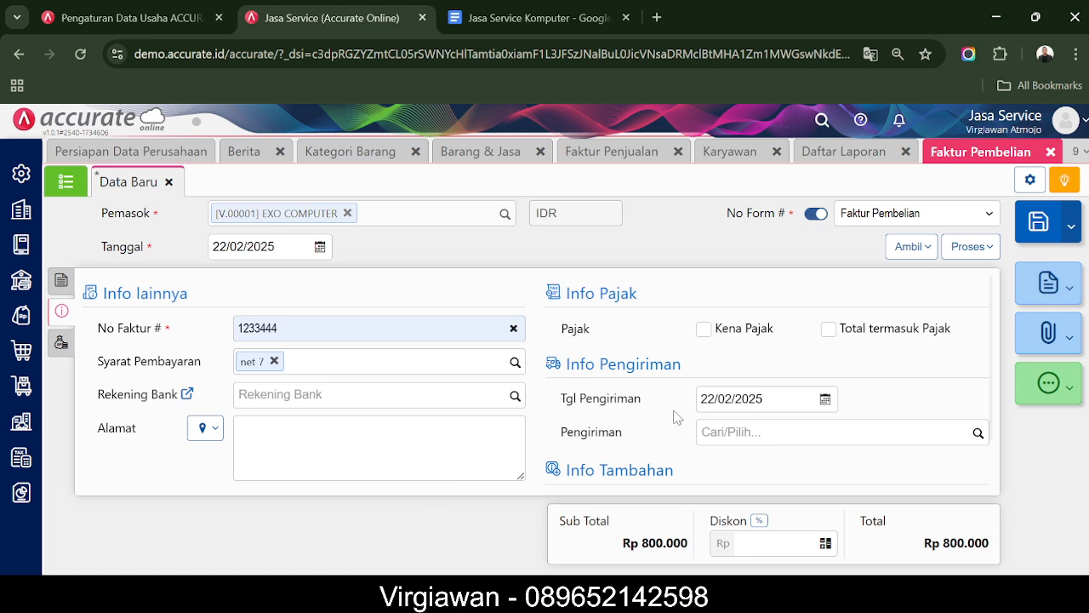
pyautogui.click(1035, 223)
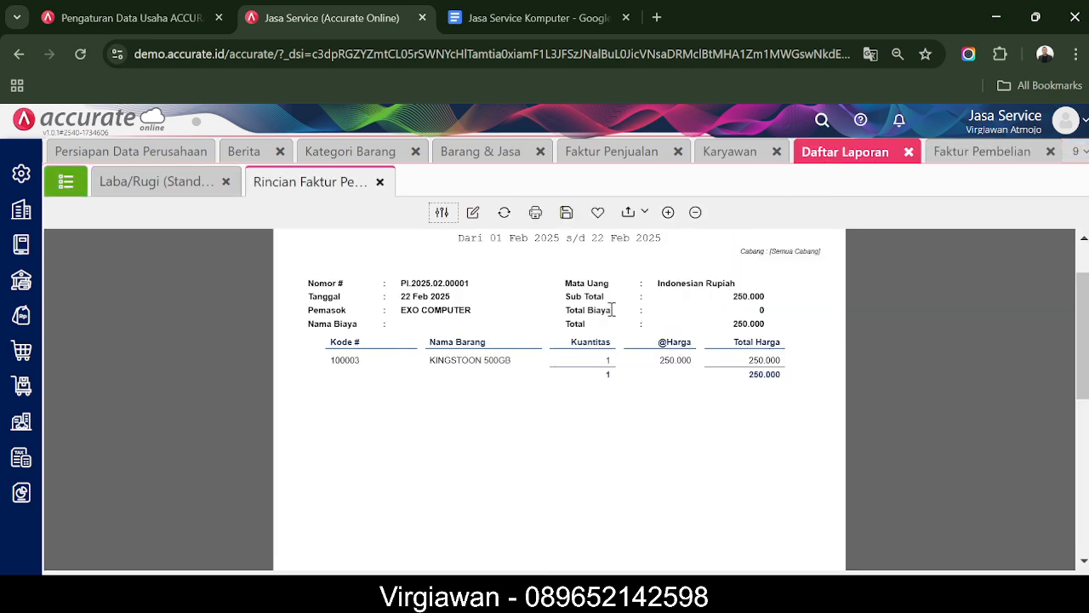
# Refresh the Laba/Rugi (Standar) report and check its revenue, cost of goods sold and gross profit
pyautogui.scroll(2, 610, 310)
pyautogui.click(141, 181)
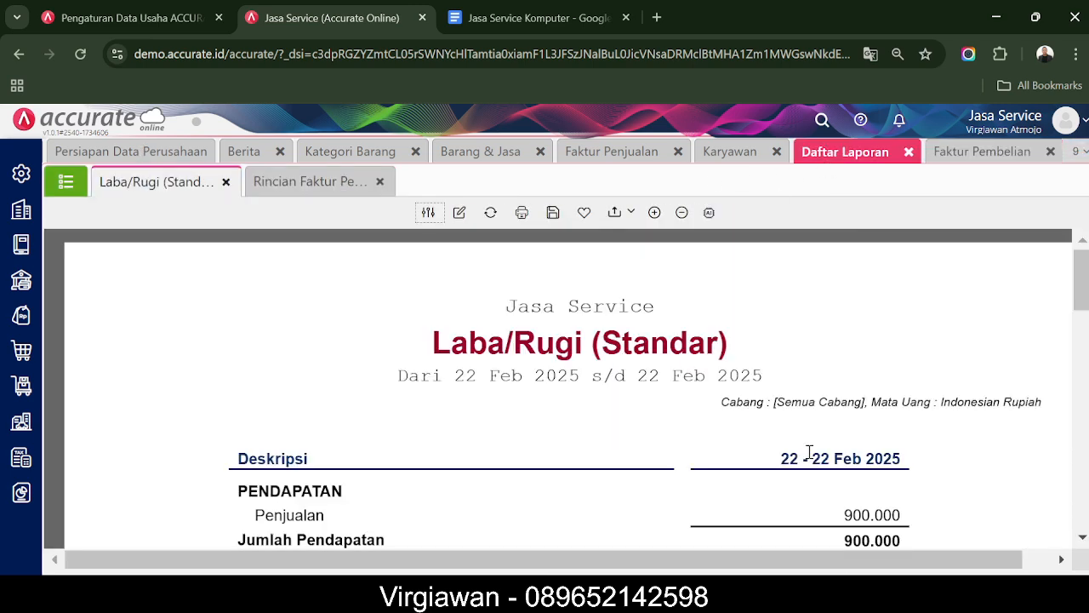
pyautogui.scroll(-3, 809, 452)
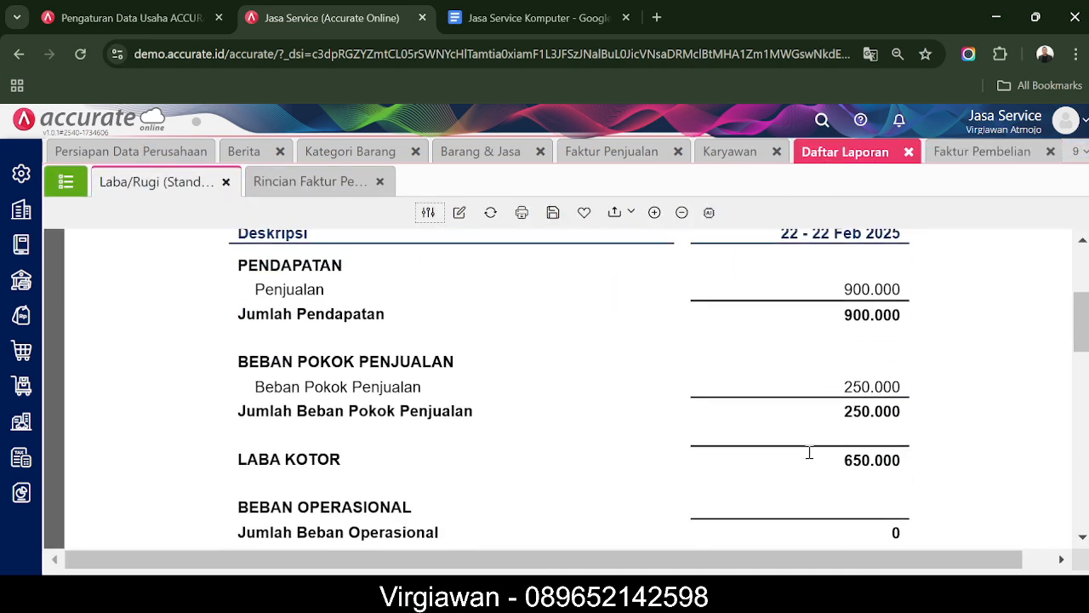
pyautogui.click(485, 215)
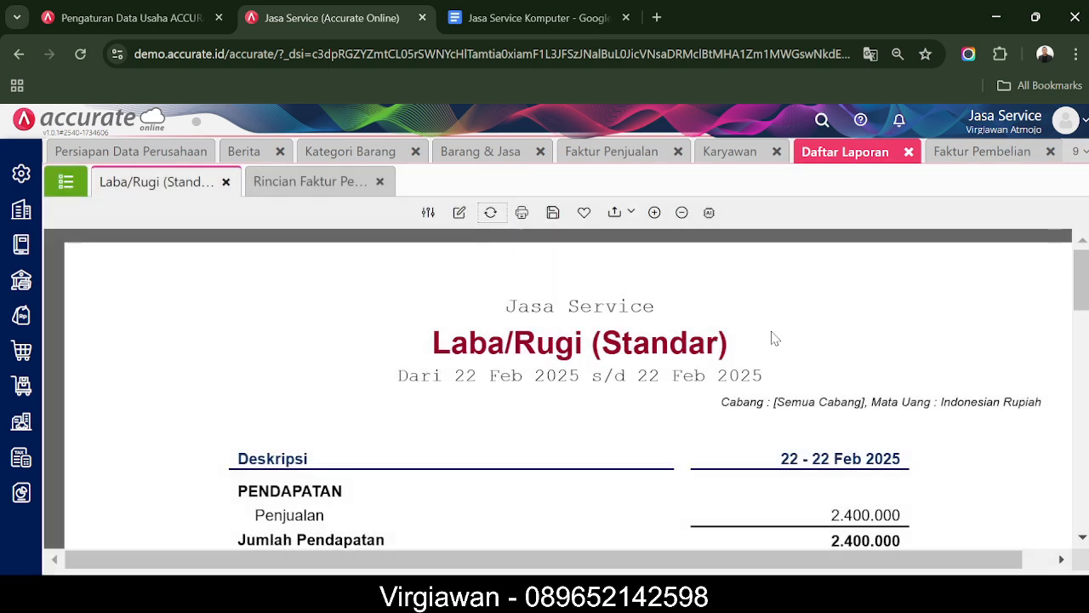
pyautogui.scroll(-3, 773, 338)
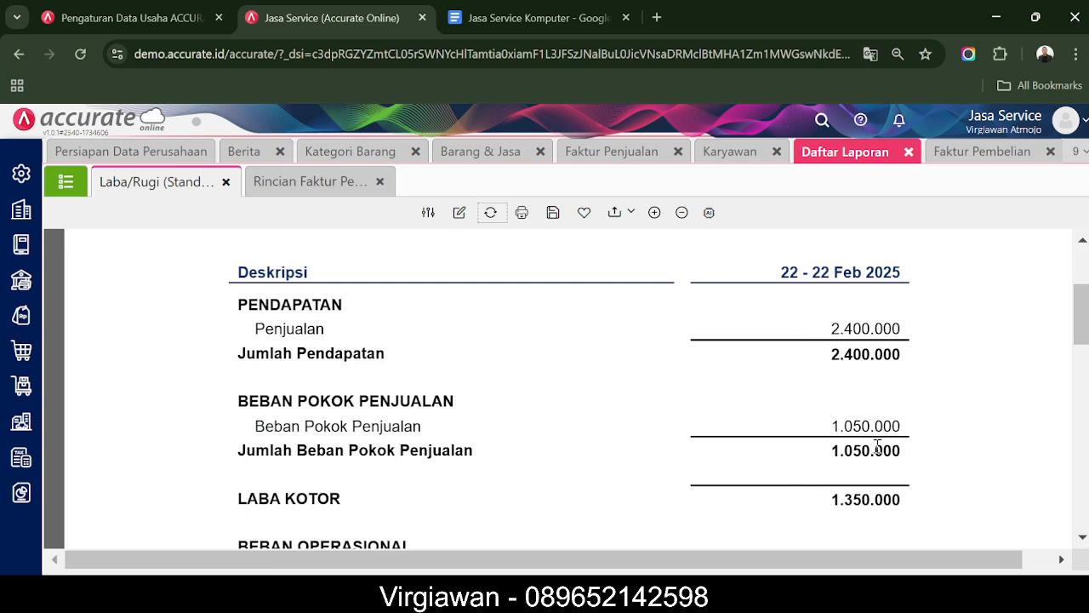
# Refresh the Rincian Faktur Pembelian report and review the item lines of each purchase invoice
pyautogui.click(300, 192)
pyautogui.scroll(1, 515, 311)
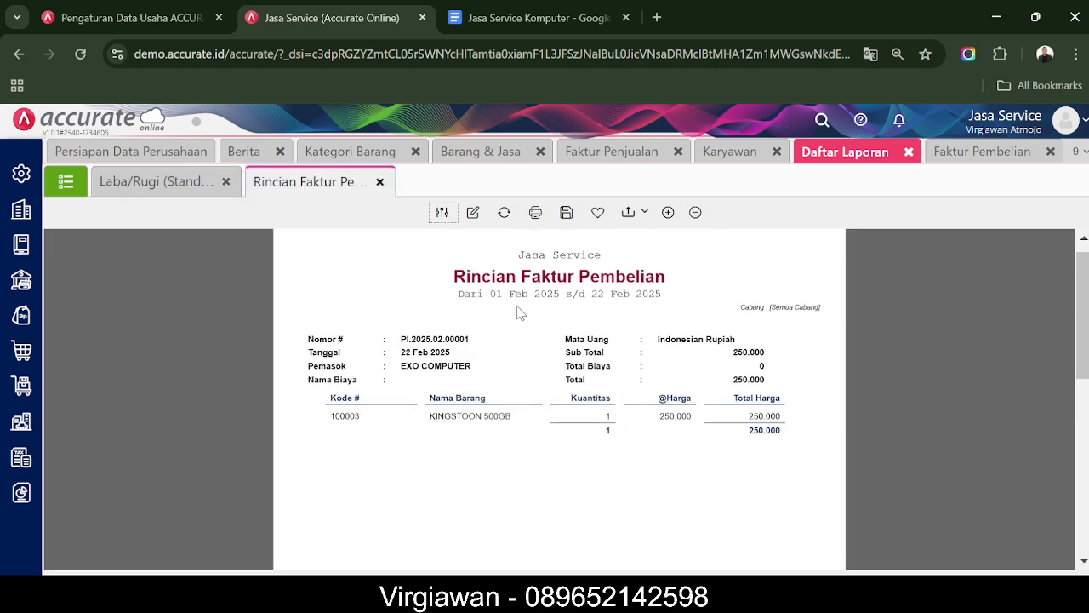
pyautogui.click(504, 214)
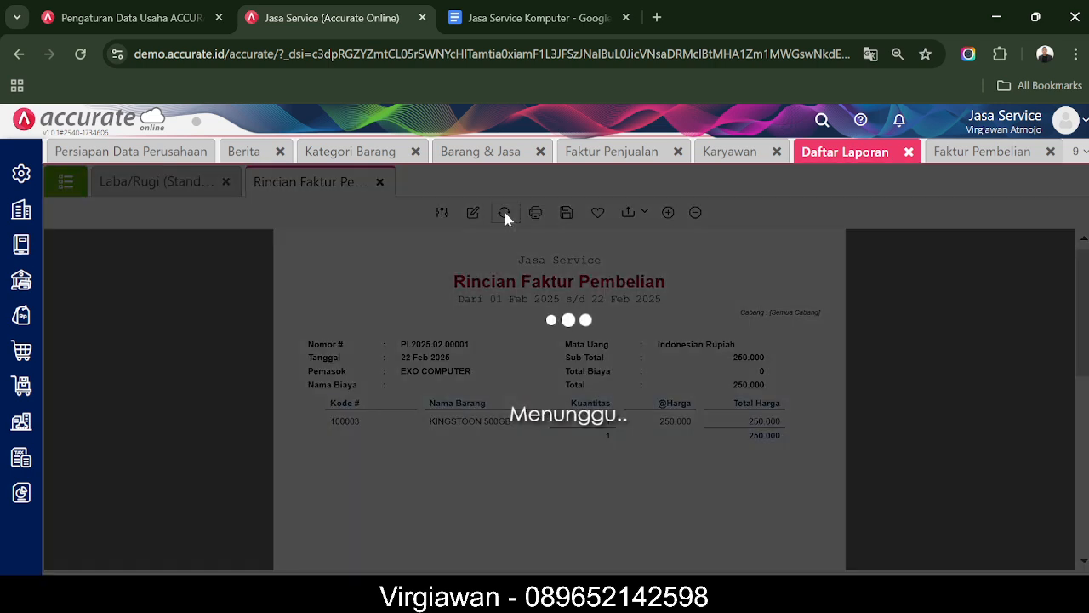
pyautogui.scroll(-8, 503, 355)
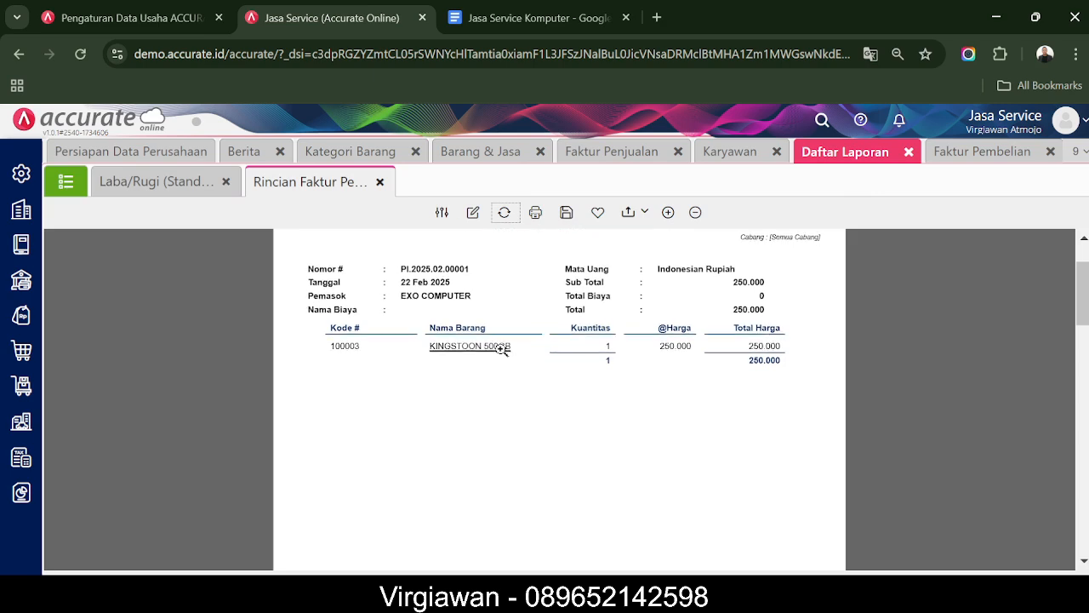
pyautogui.scroll(-3, 503, 355)
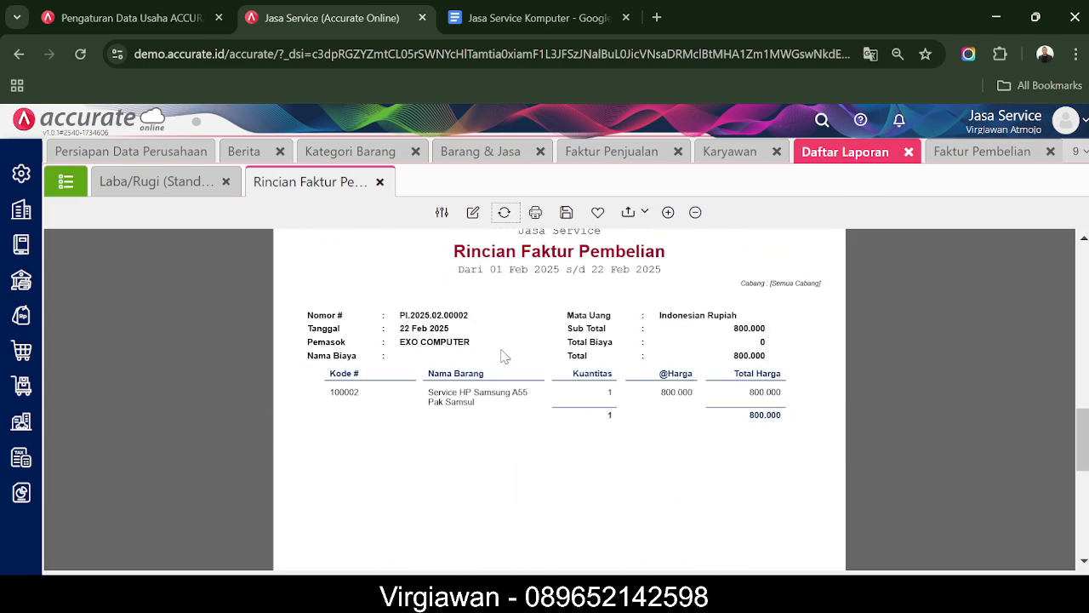
pyautogui.scroll(10, 503, 355)
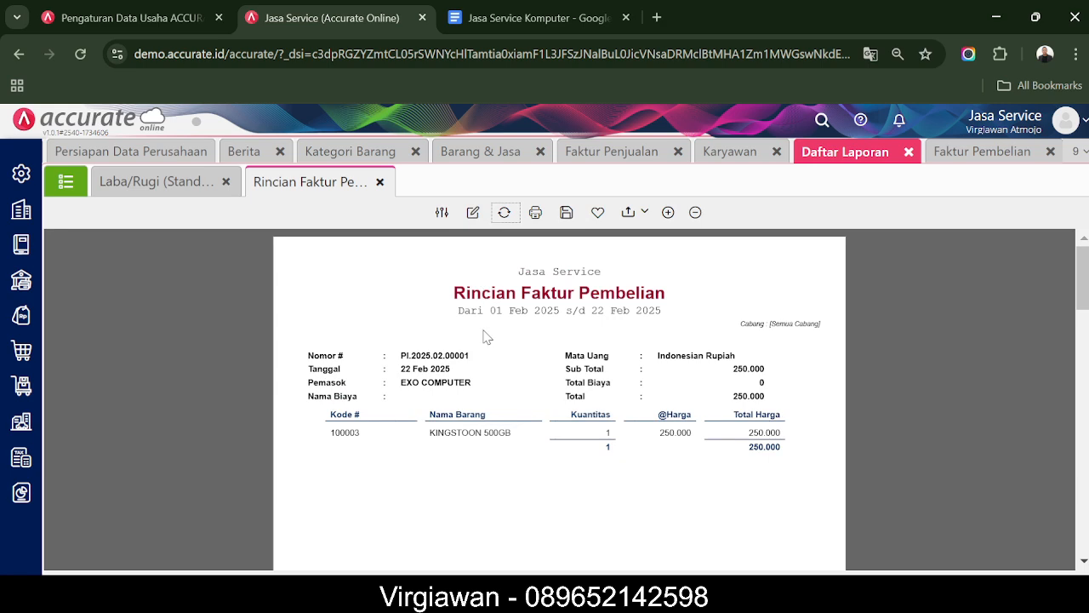
pyautogui.scroll(-1, 460, 356)
pyautogui.scroll(3, 460, 356)
pyautogui.scroll(-4, 462, 360)
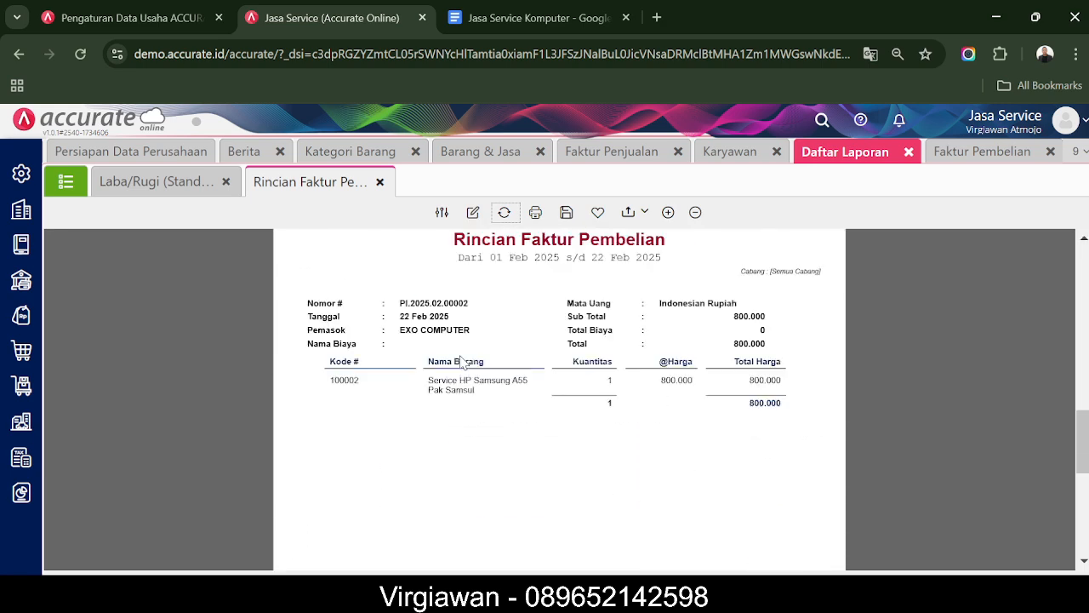
pyautogui.scroll(1, 462, 362)
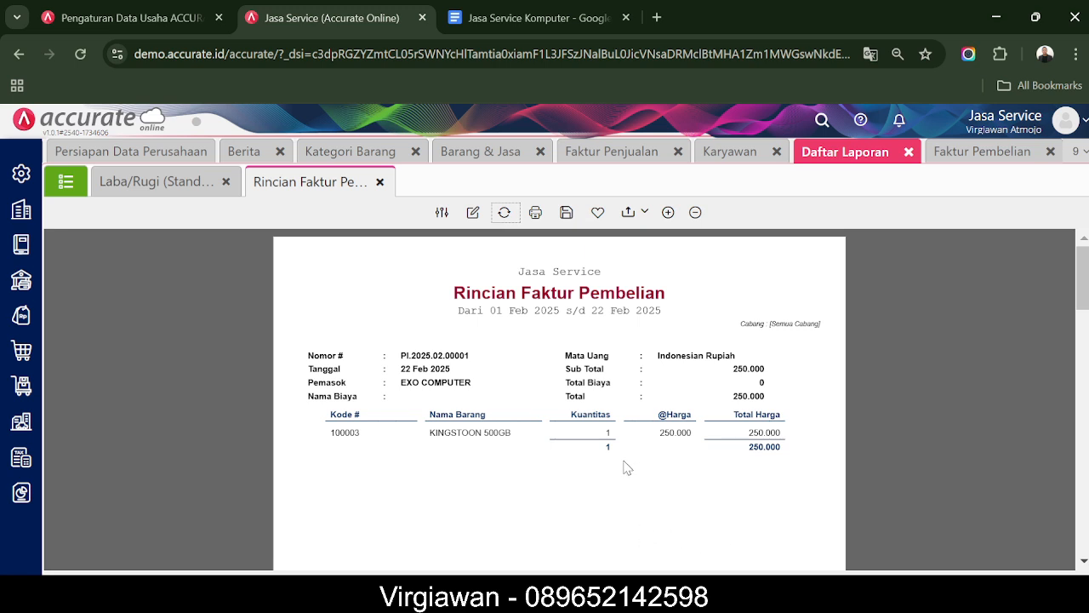
# Remove the Nomor # and Tanggal groups from the Rincian Faktur Pembelian report, save the modification and review the ungrouped list
pyautogui.click(471, 212)
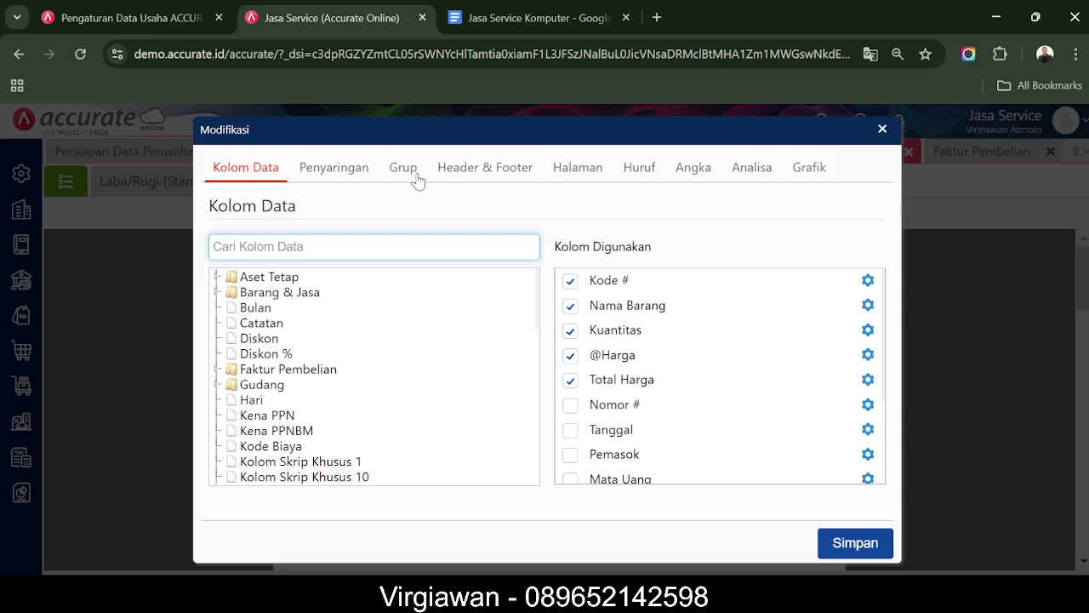
pyautogui.click(414, 178)
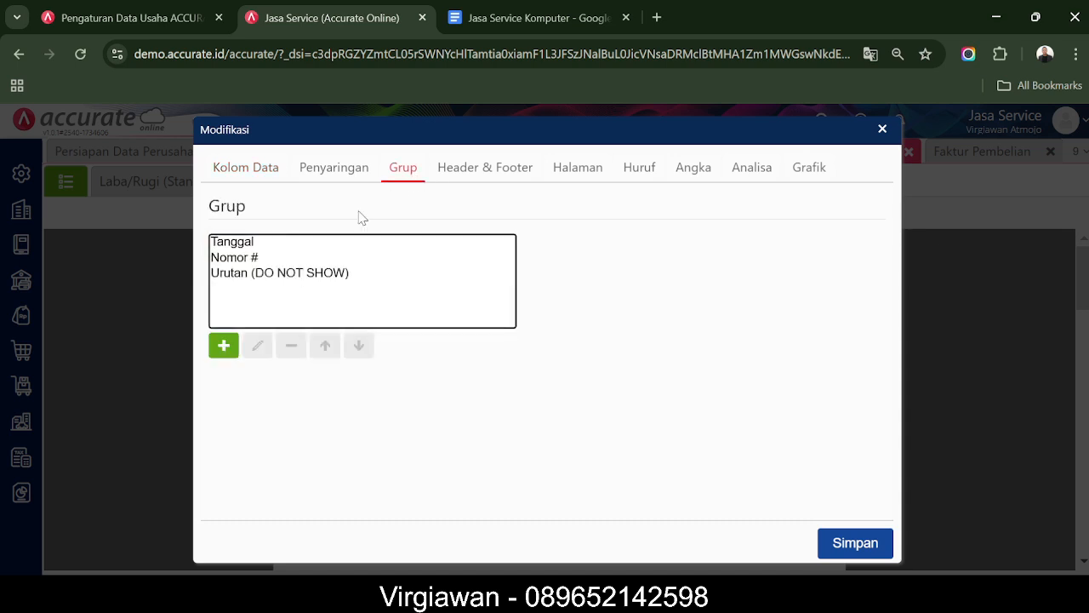
pyautogui.click(245, 259)
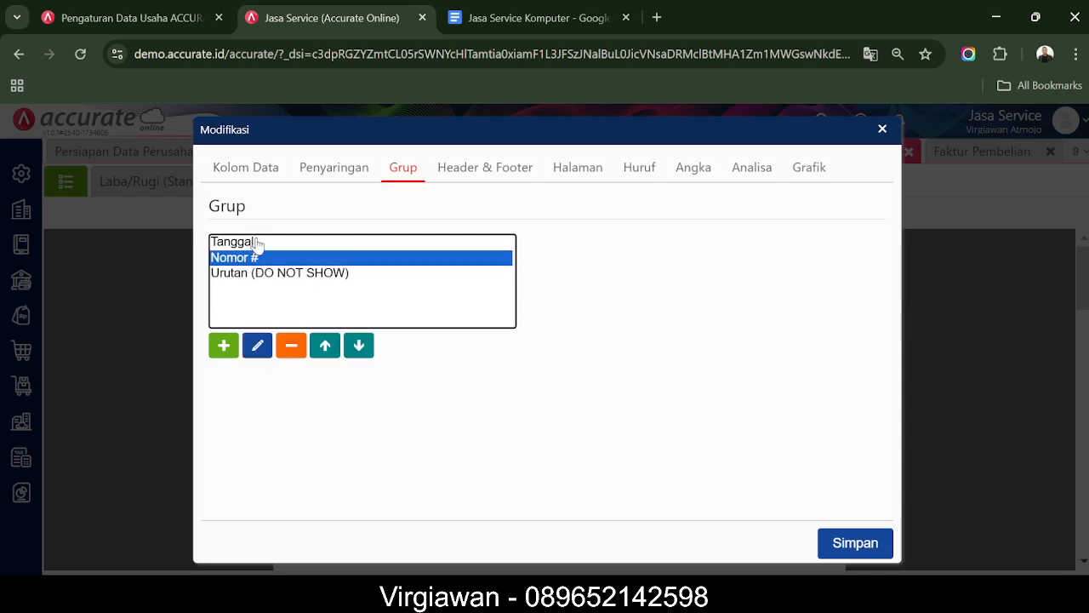
pyautogui.click(256, 243)
pyautogui.click(241, 261)
pyautogui.click(292, 346)
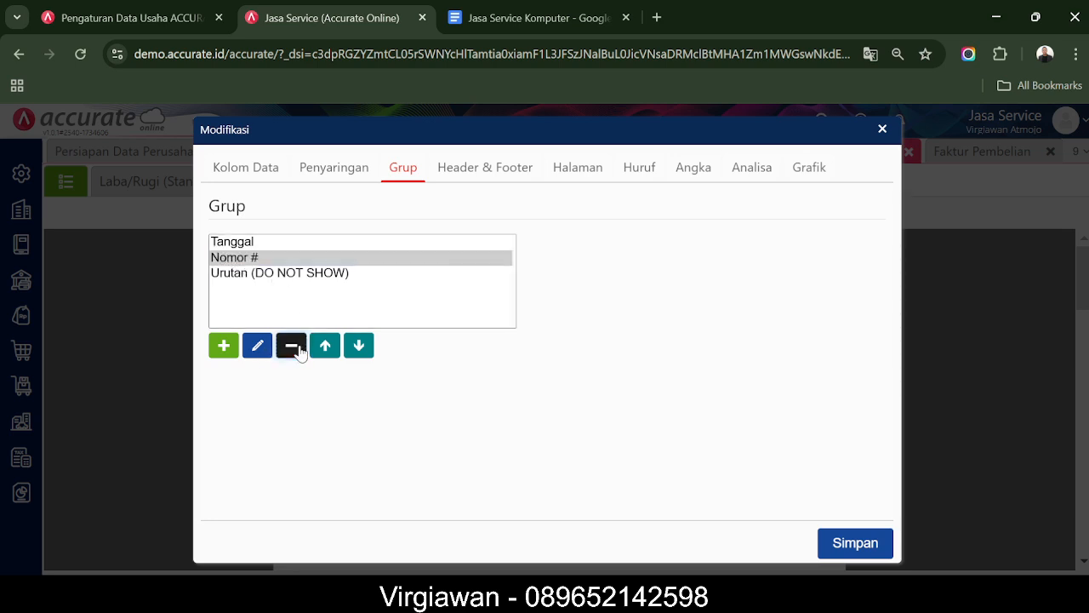
pyautogui.click(299, 244)
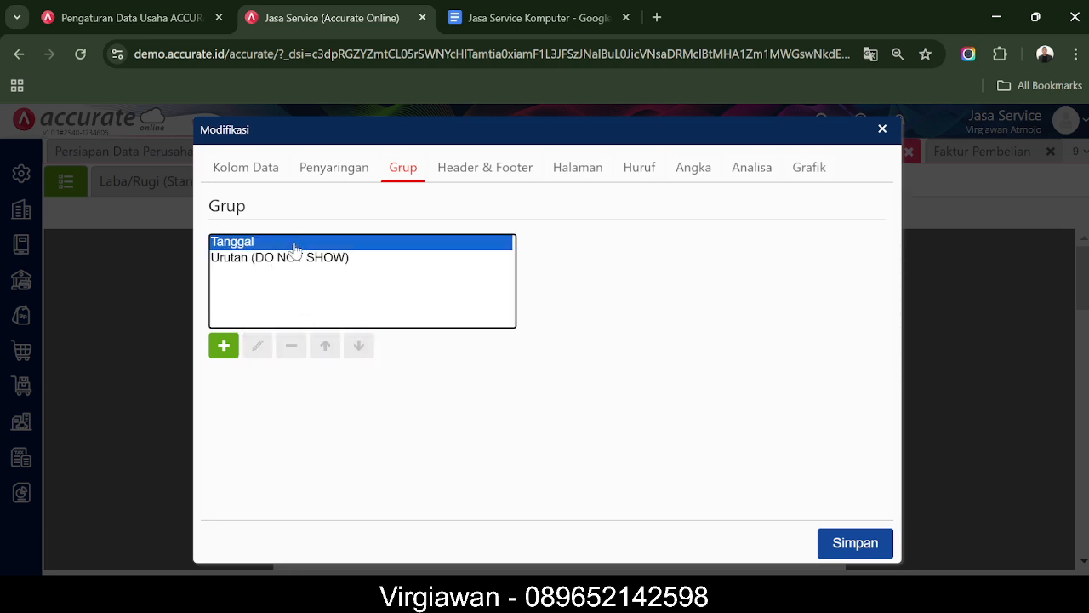
pyautogui.click(291, 345)
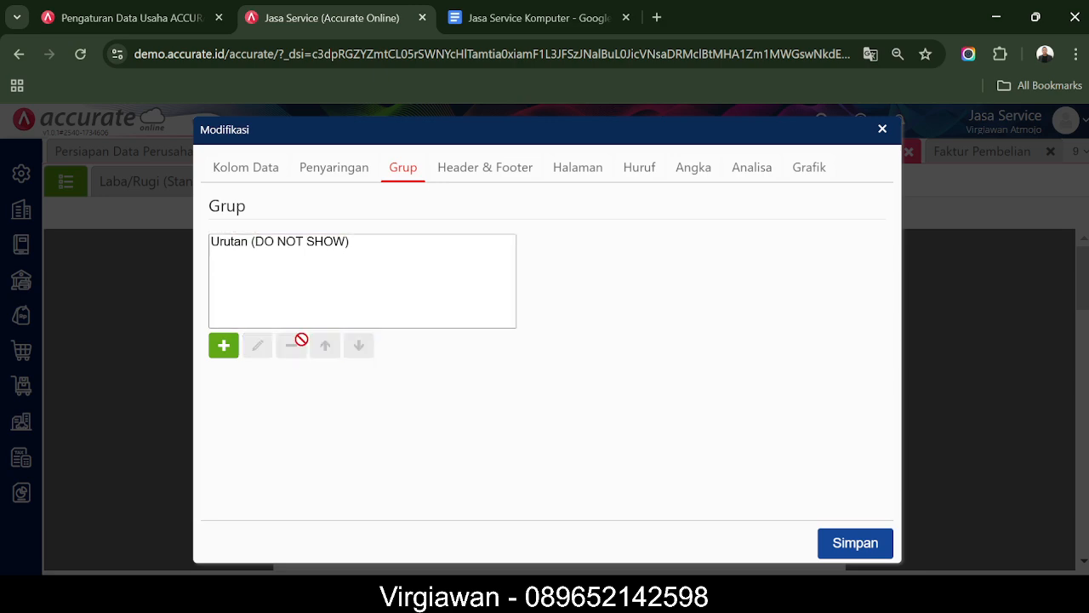
pyautogui.click(853, 544)
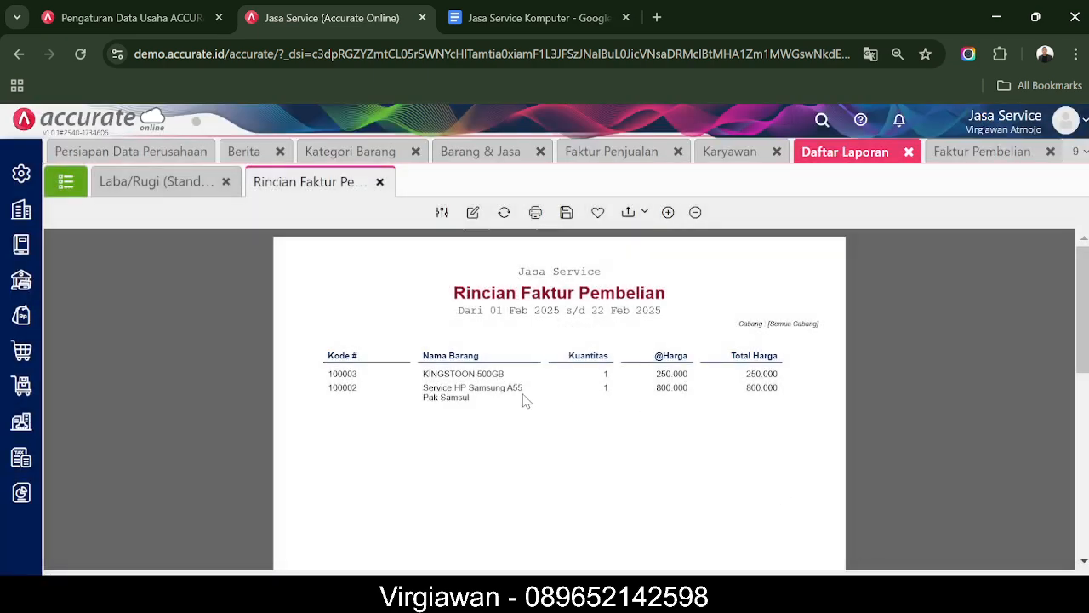
pyautogui.scroll(-1, 524, 398)
pyautogui.scroll(1, 522, 397)
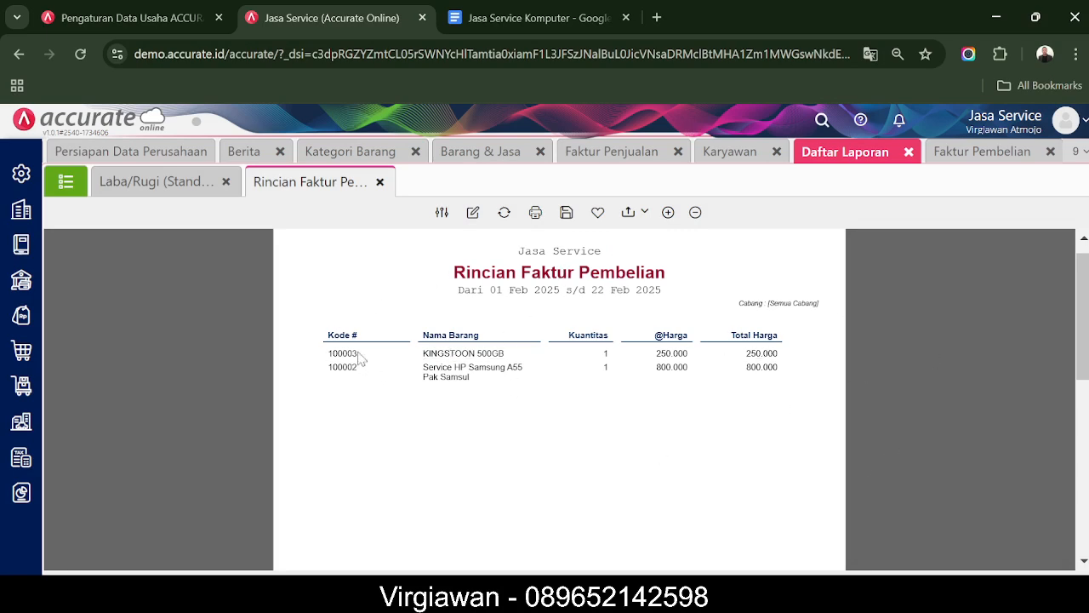
pyautogui.scroll(1, 561, 271)
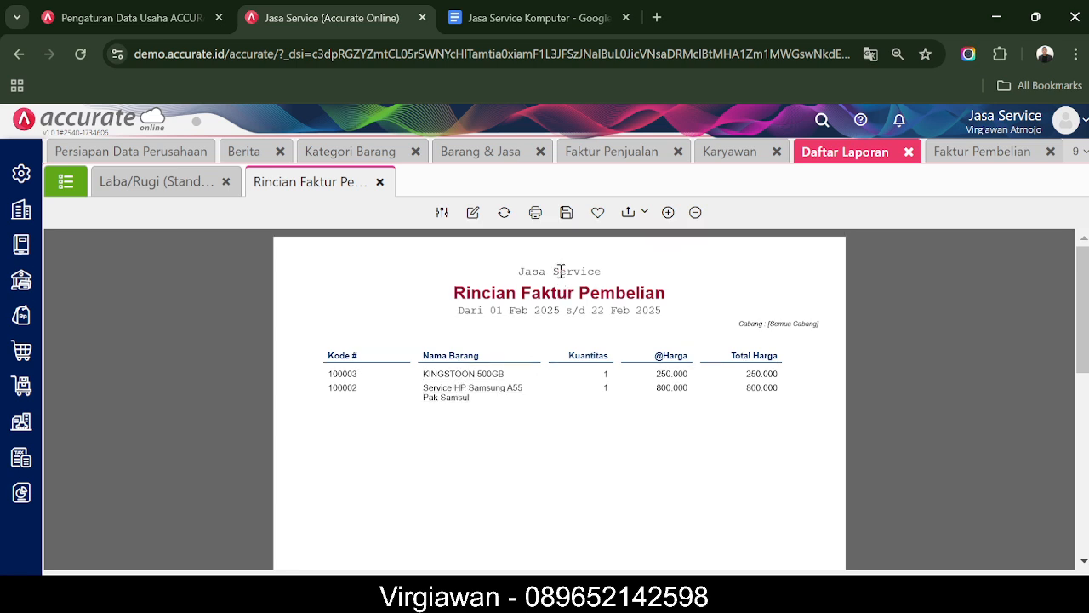
# Add the Nomor # column to the Rincian Faktur Pembelian report as its first column and save the modification
pyautogui.click(472, 213)
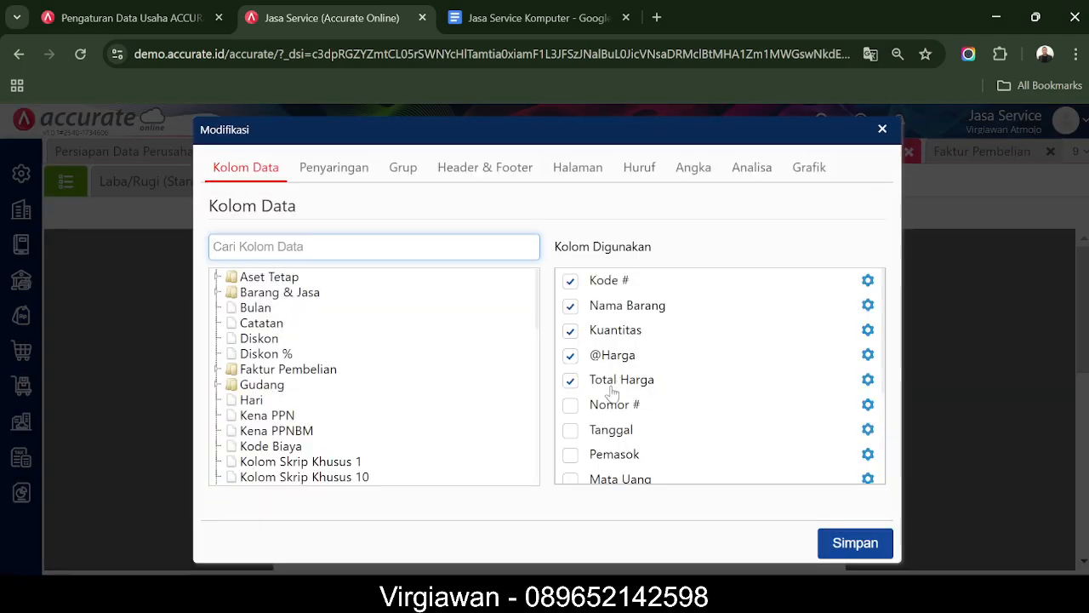
pyautogui.click(571, 407)
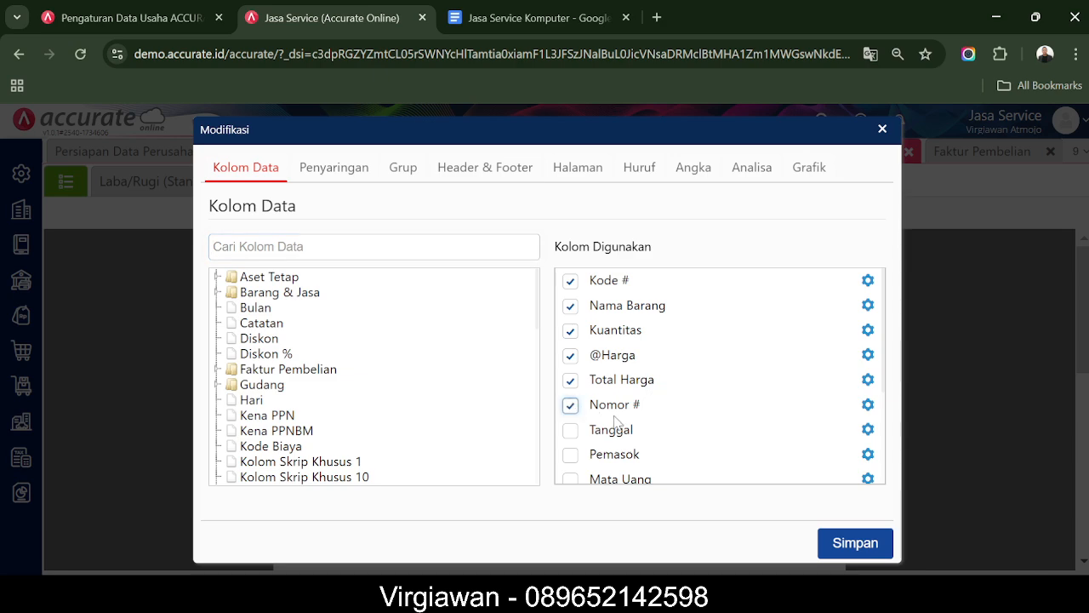
pyautogui.moveTo(620, 406); pyautogui.dragTo(630, 281)
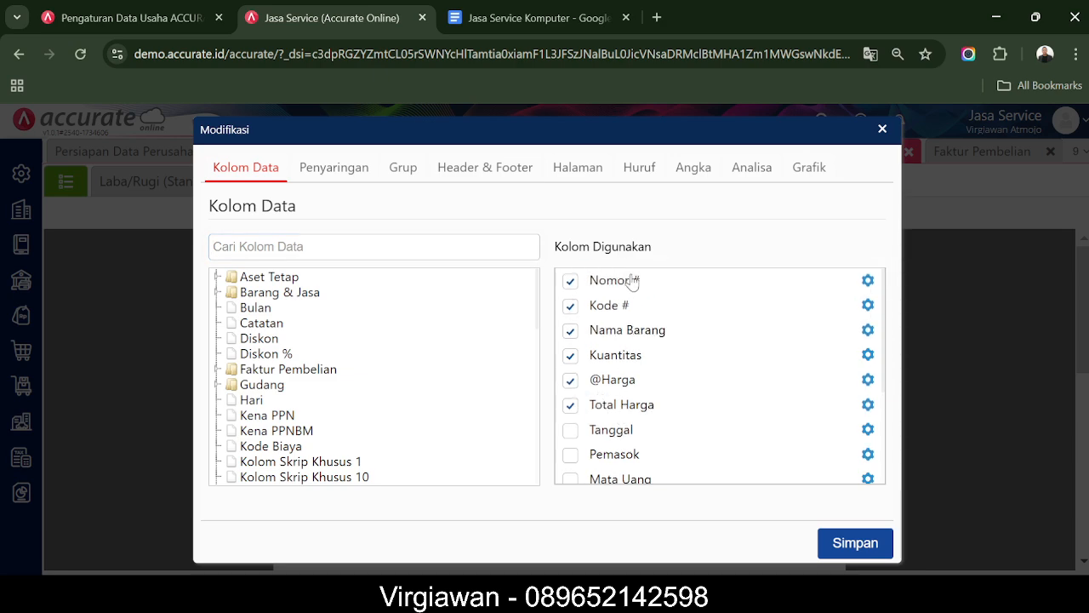
pyautogui.click(855, 543)
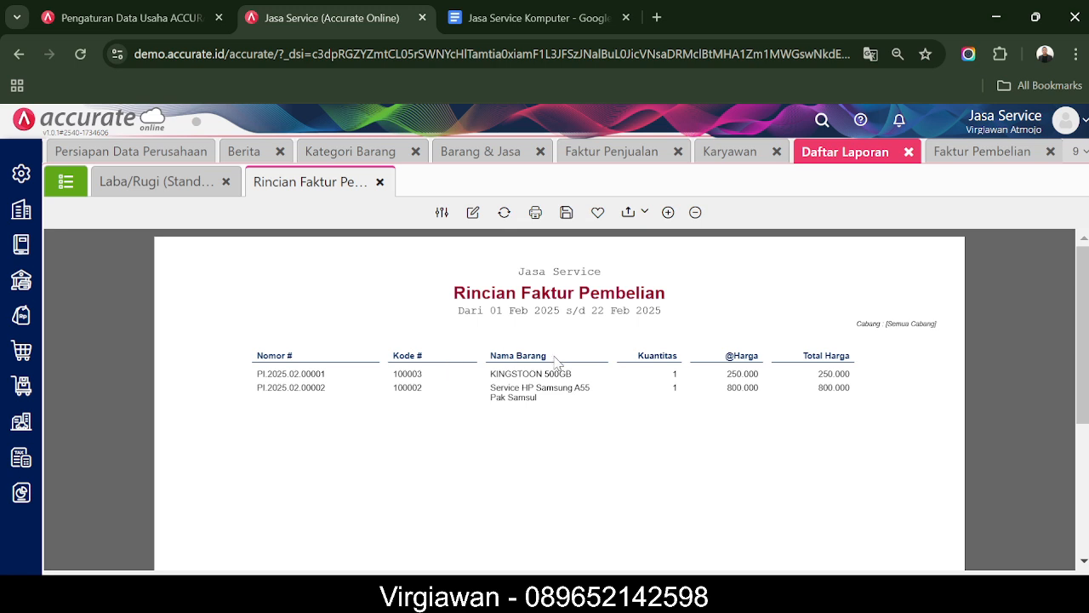
# Add the Pemasok and Tanggal columns to the purchase detail report, keep the A4 page orientation at Mendatar, and save the modification
pyautogui.click(471, 213)
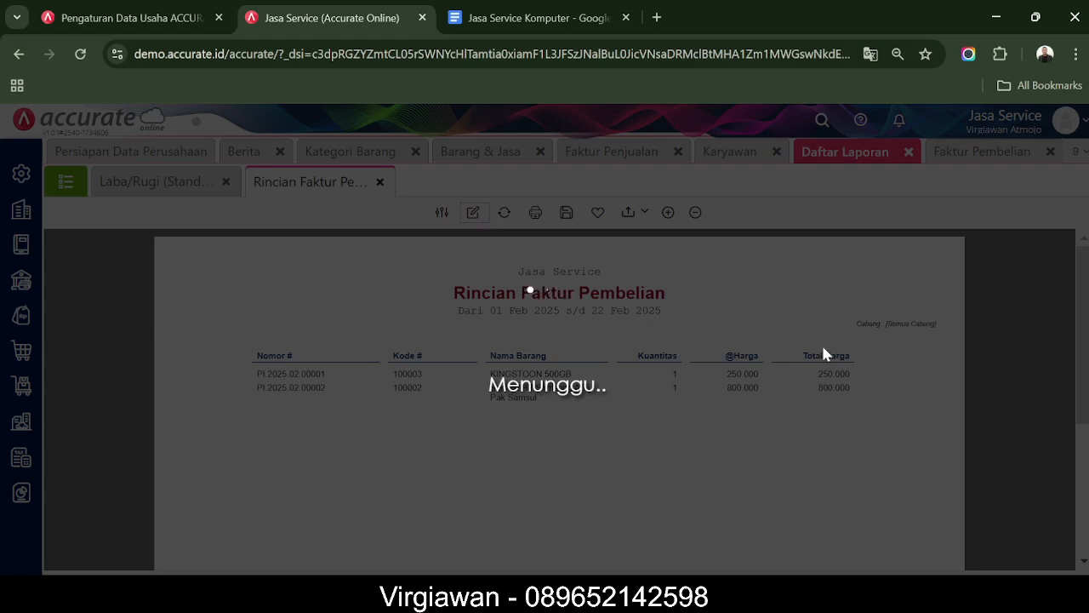
pyautogui.scroll(-1, 828, 365)
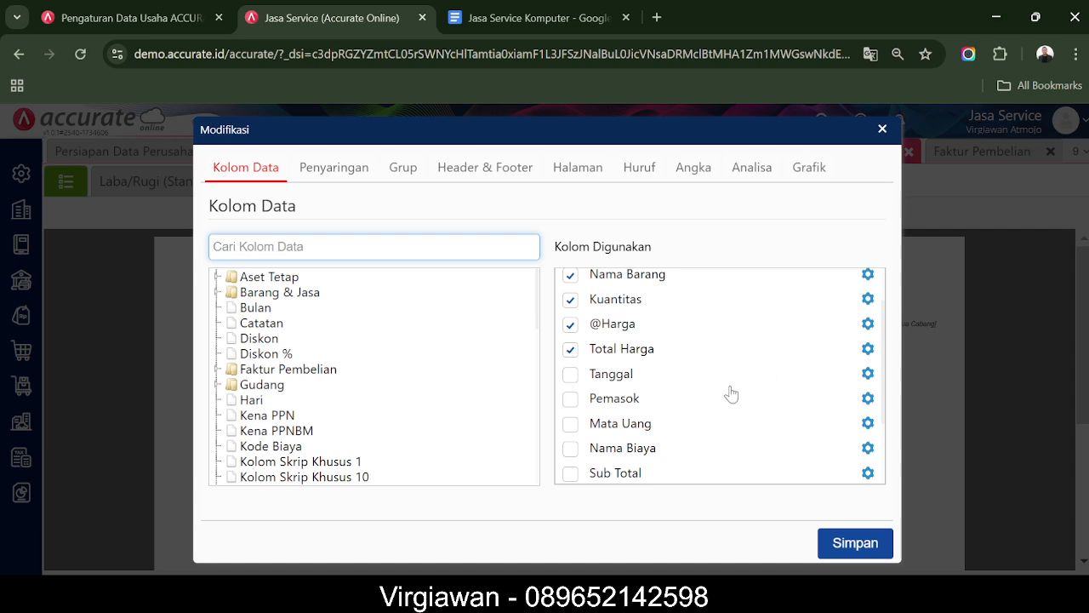
pyautogui.click(570, 399)
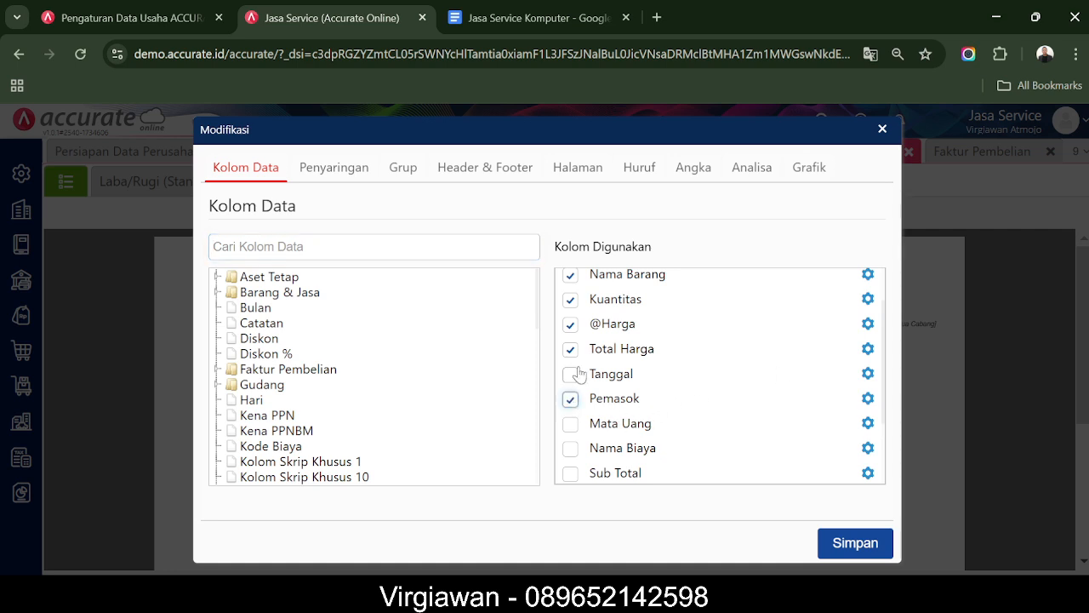
pyautogui.click(571, 374)
pyautogui.click(578, 168)
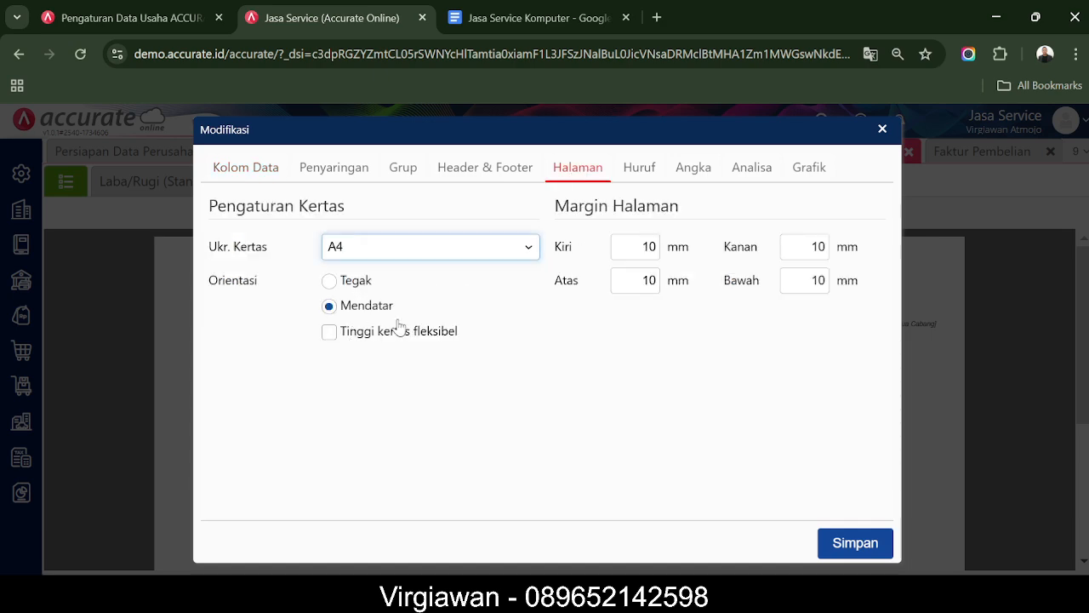
pyautogui.click(357, 290)
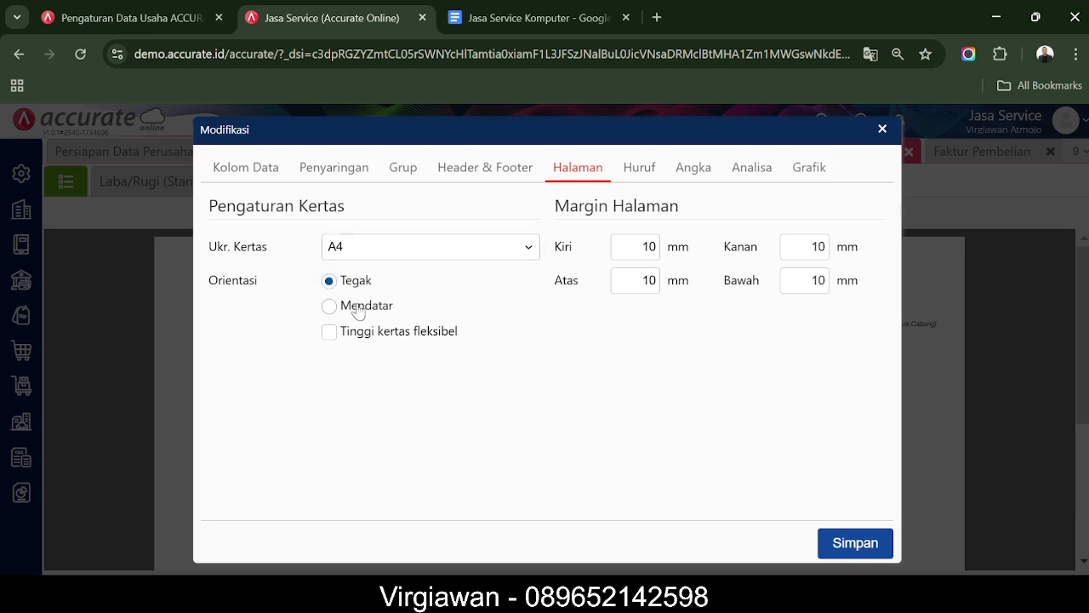
pyautogui.click(356, 307)
pyautogui.click(851, 540)
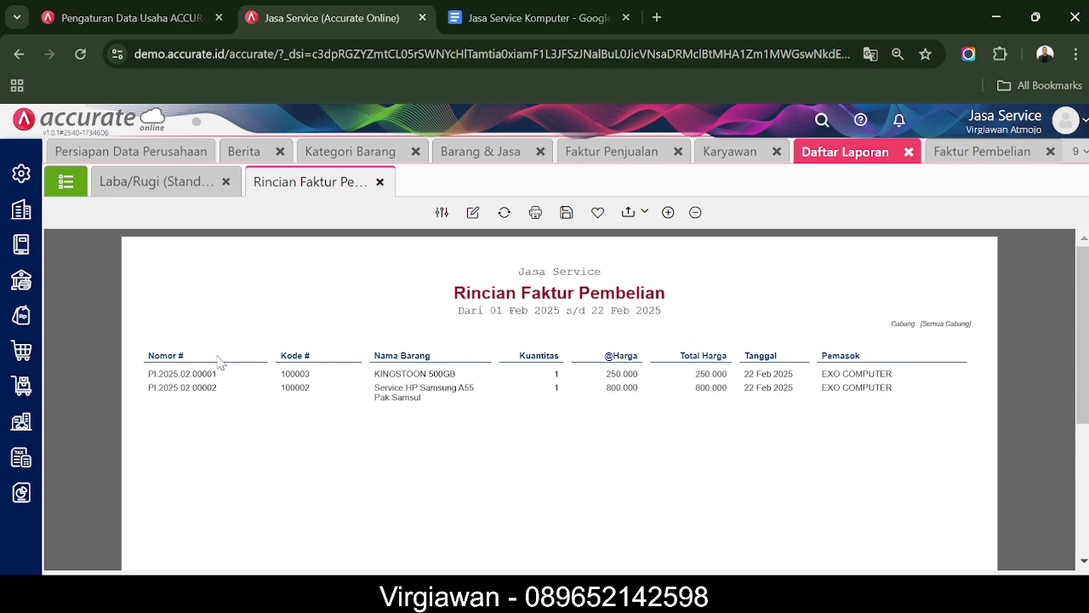
pyautogui.scroll(-5, 507, 418)
pyautogui.scroll(5, 507, 418)
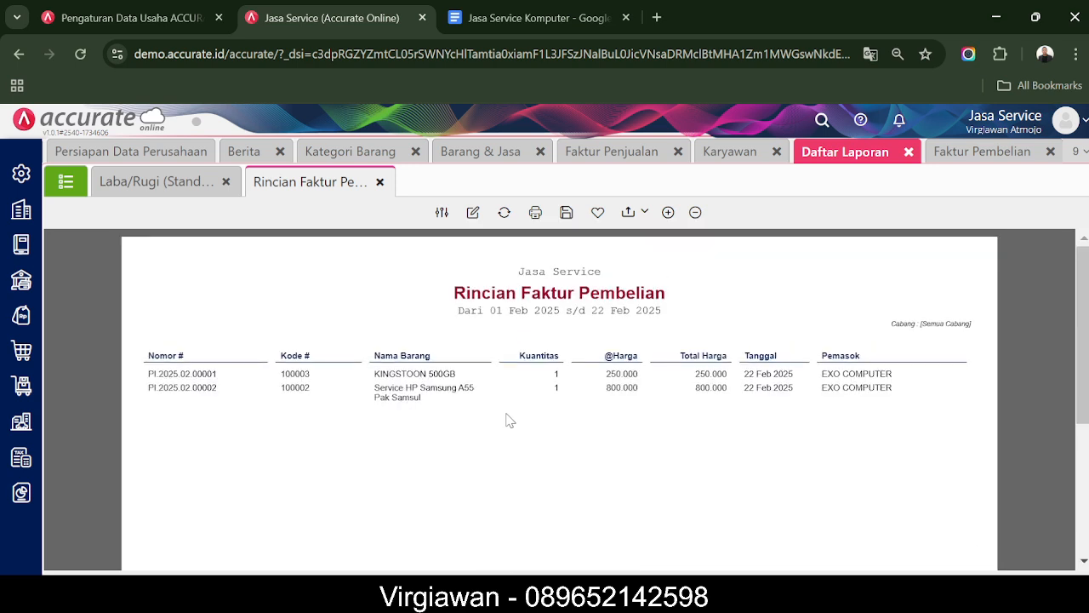